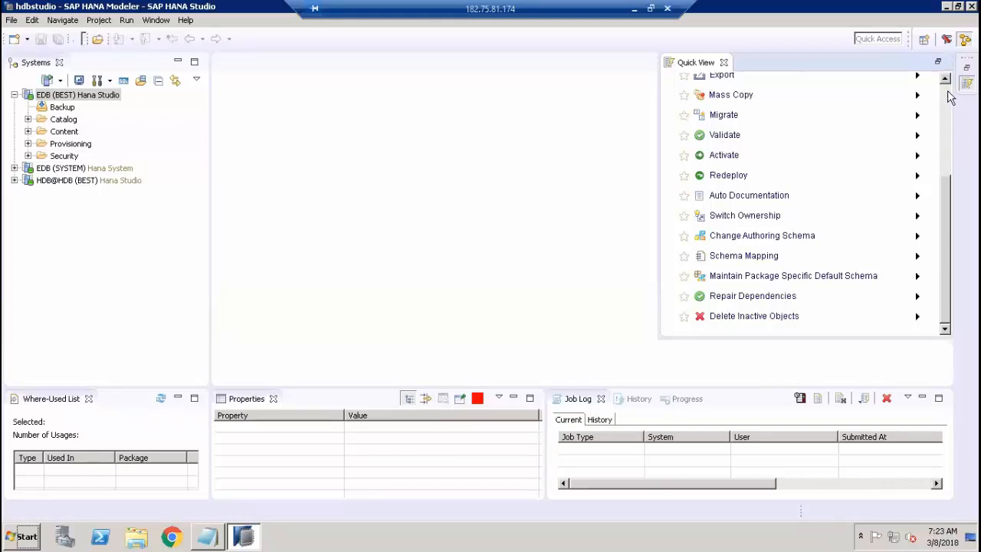
pyautogui.scroll(5, 948, 96)
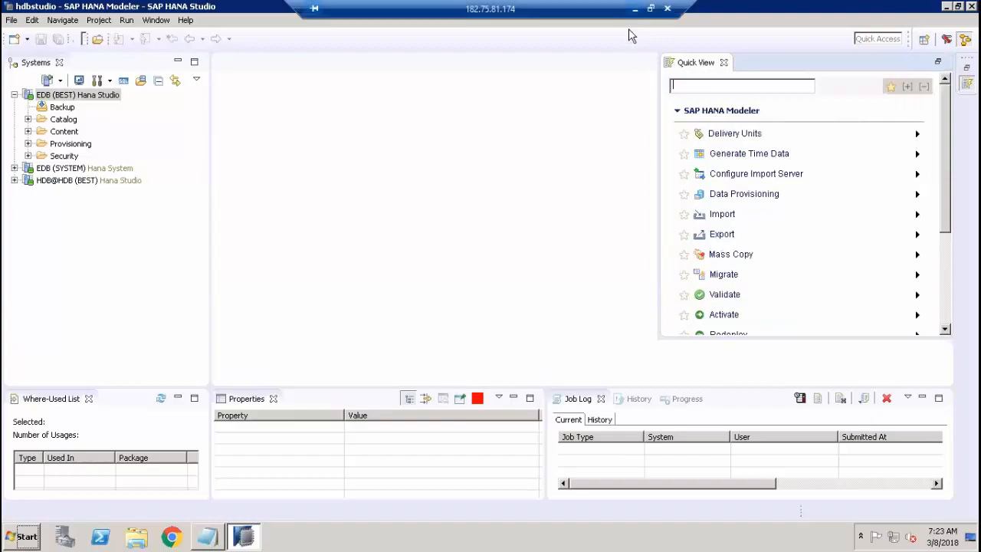
pyautogui.click(634, 8)
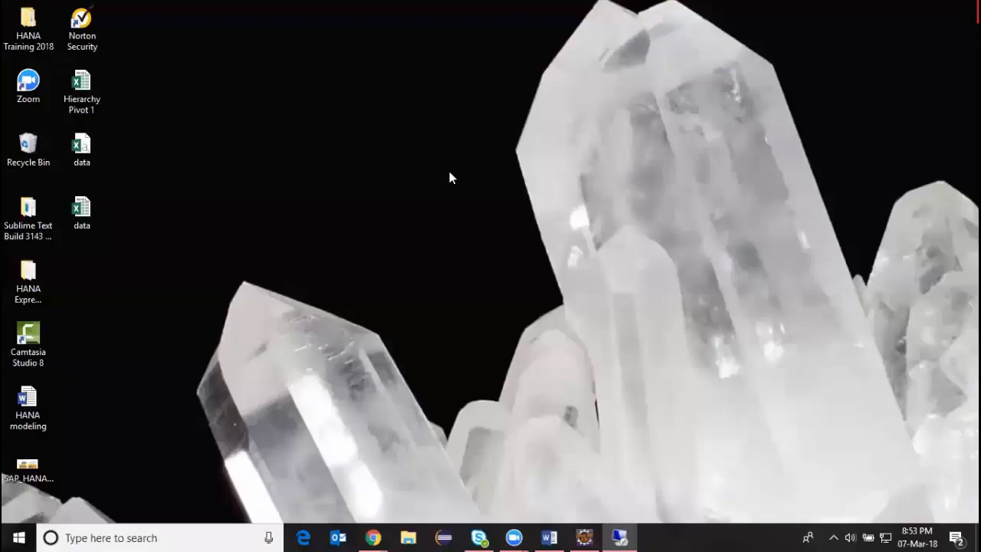
pyautogui.click(443, 538)
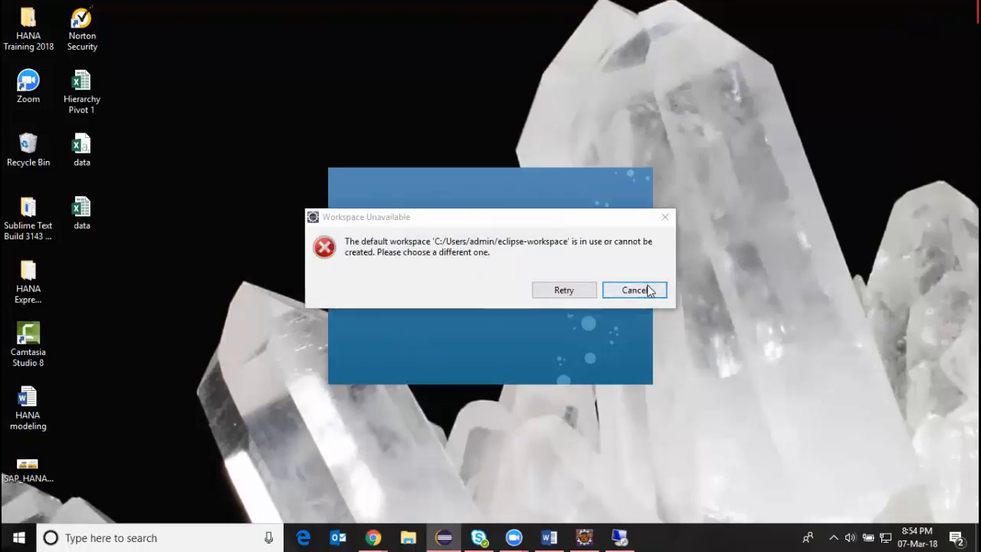
pyautogui.click(648, 289)
pyautogui.click(660, 313)
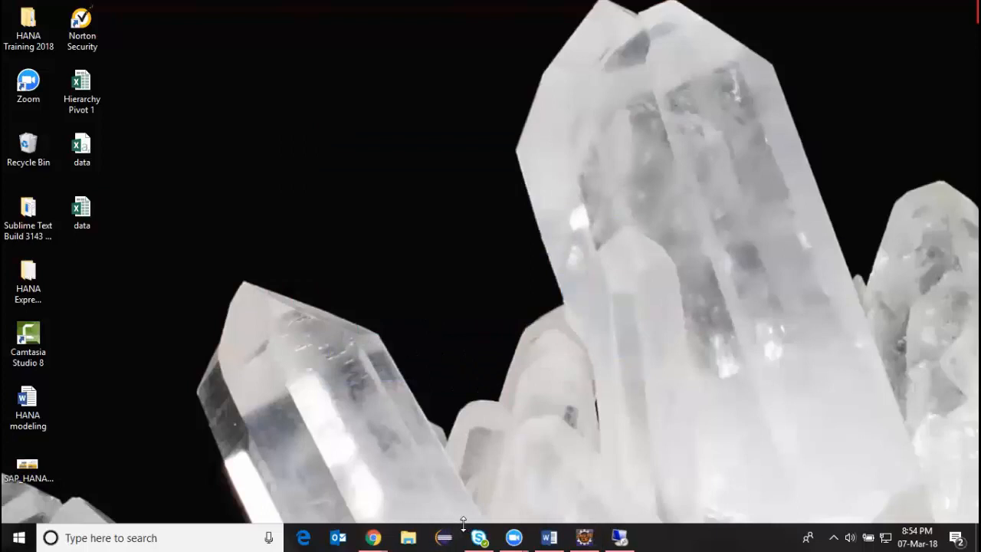
# Switch to the already running local Eclipse and try to open the Quick View (SAP HANA) view through a search for "quic".
pyautogui.moveTo(584, 532)
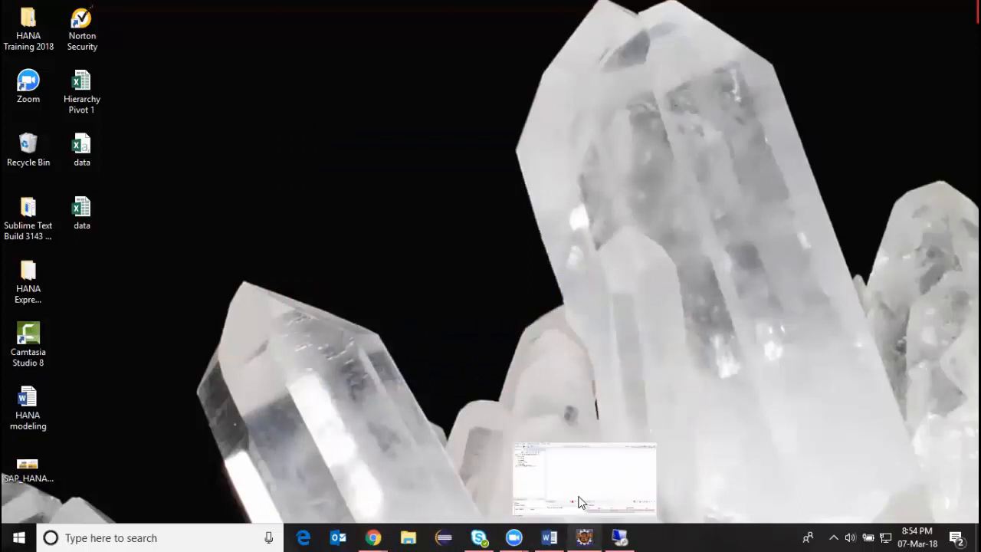
pyautogui.click(579, 499)
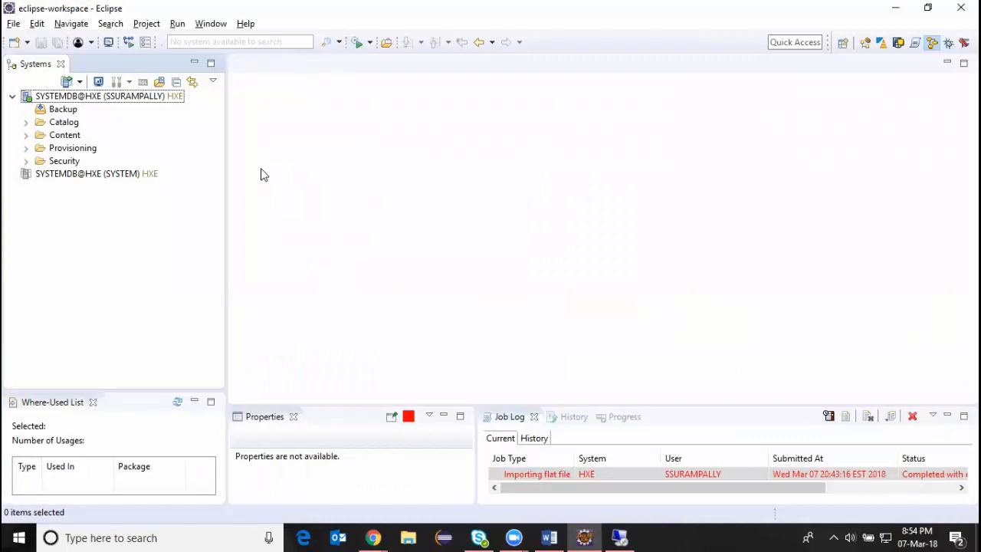
pyautogui.click(779, 41)
pyautogui.write('q')
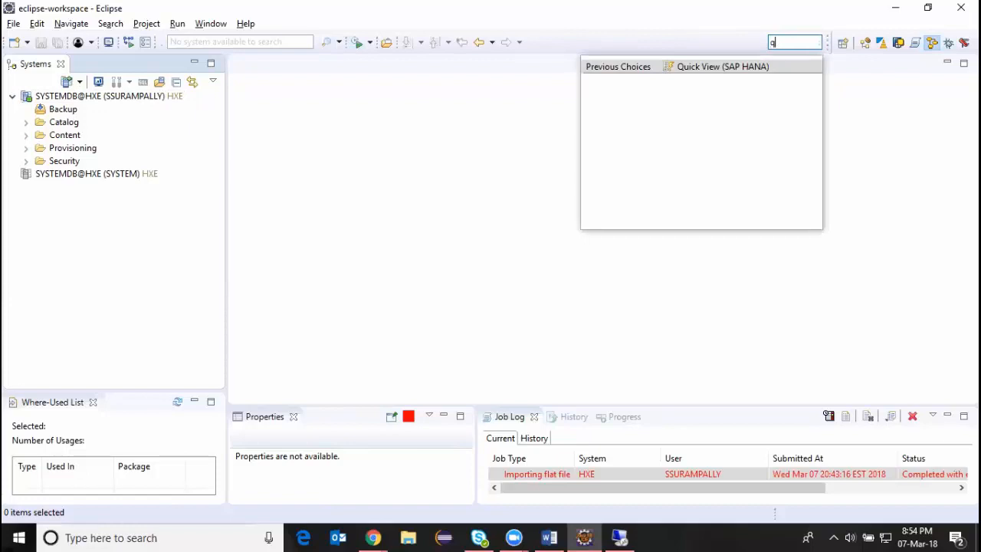
pyautogui.write('uic')
pyautogui.click(722, 67)
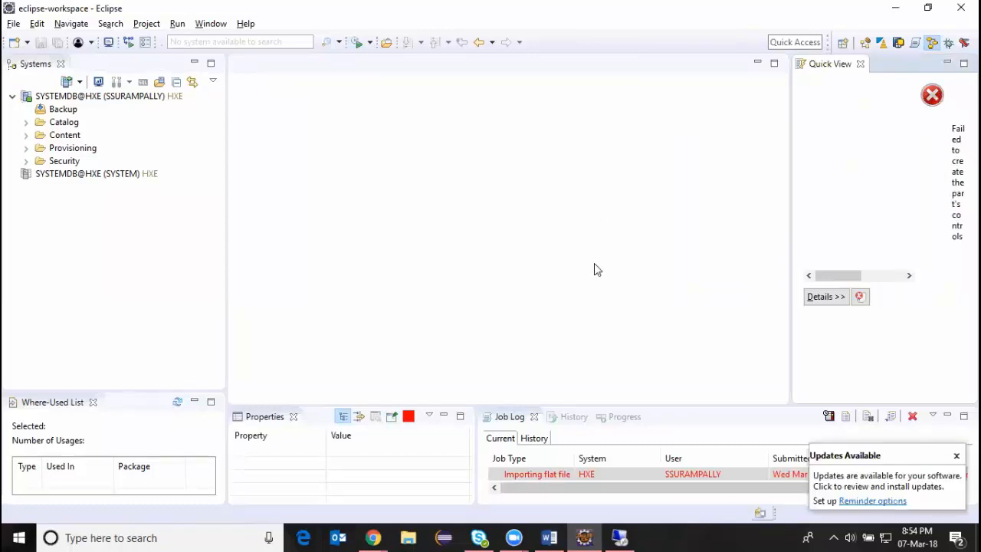
# Switch back to SAP HANA Studio on the remote desktop and open the Quick View (SAP HANA) view.
pyautogui.click(621, 537)
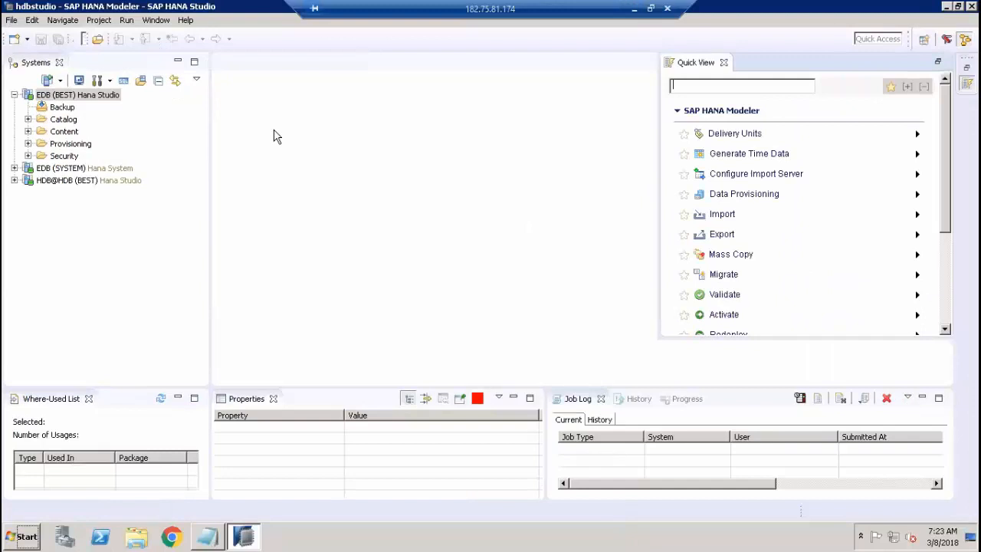
pyautogui.click(873, 37)
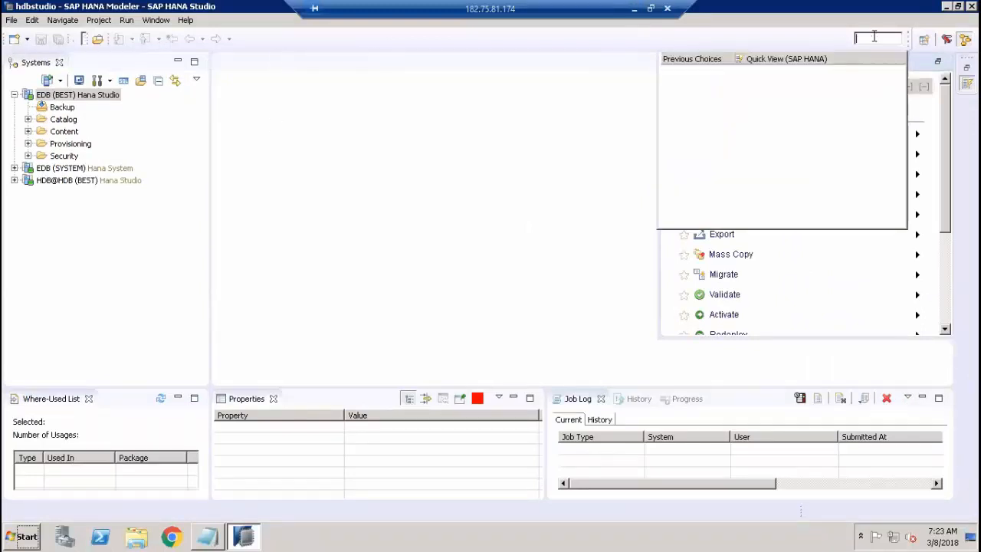
pyautogui.click(816, 68)
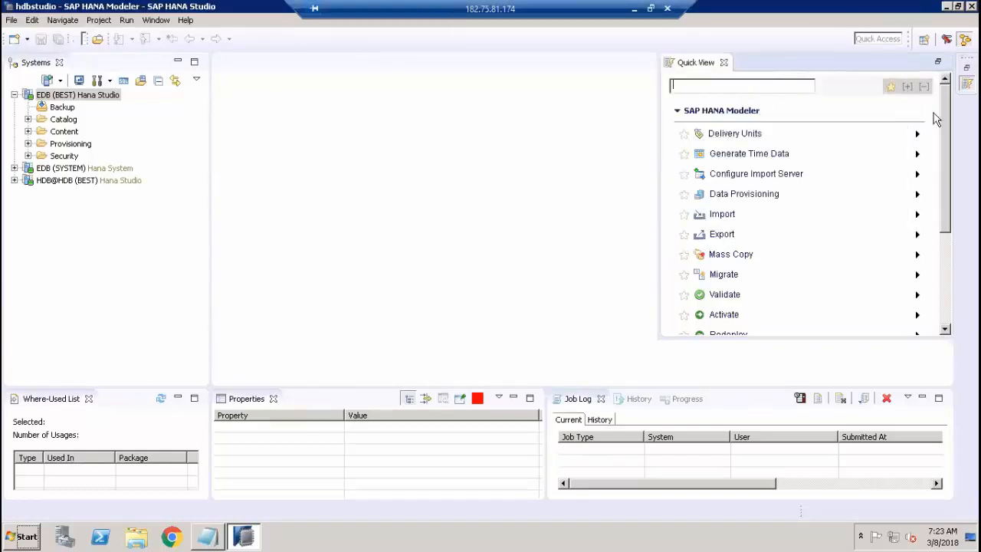
# Review the migration types offered by the Migrate wizard for the EDB (BEST) system, and close the wizard.
pyautogui.moveTo(946, 123); pyautogui.dragTo(948, 102)
pyautogui.click(735, 277)
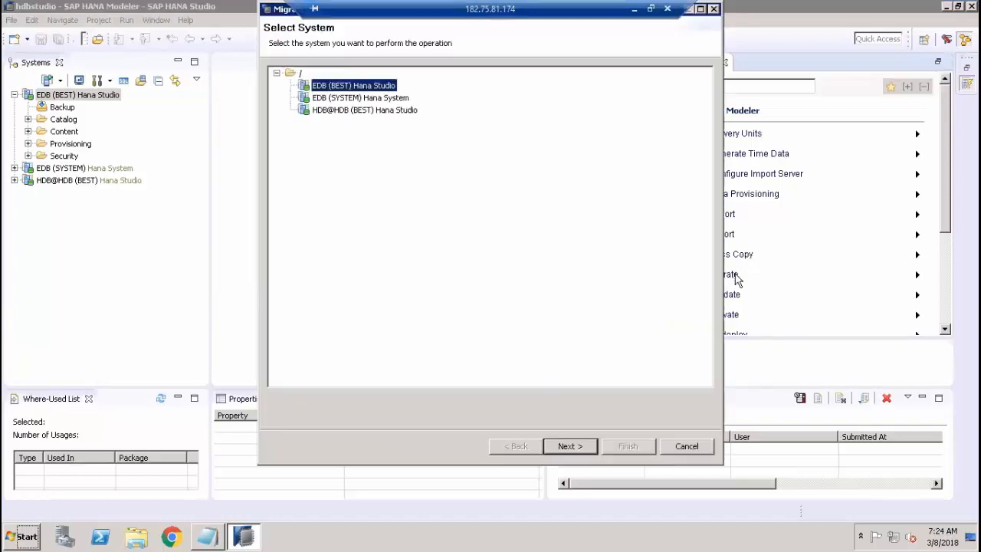
pyautogui.click(581, 445)
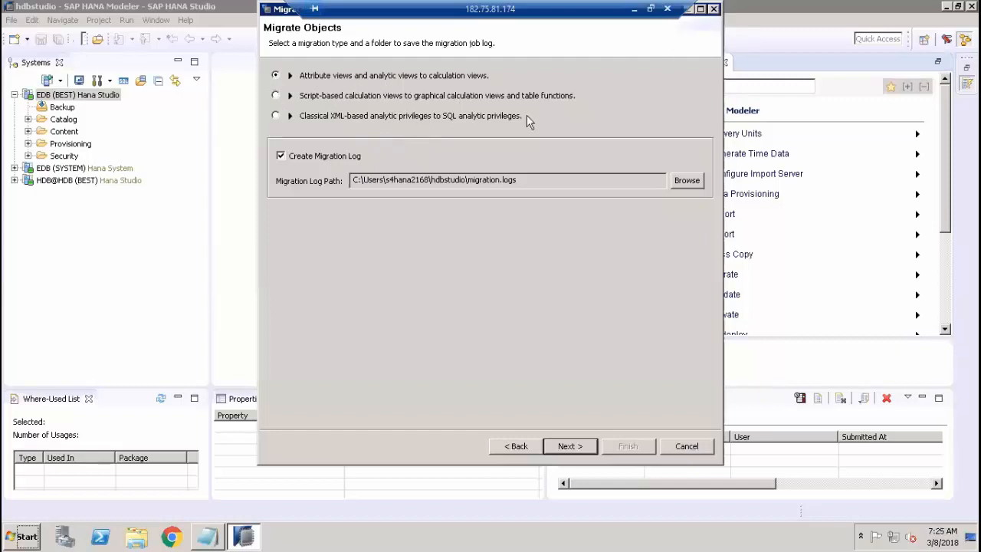
pyautogui.click(713, 10)
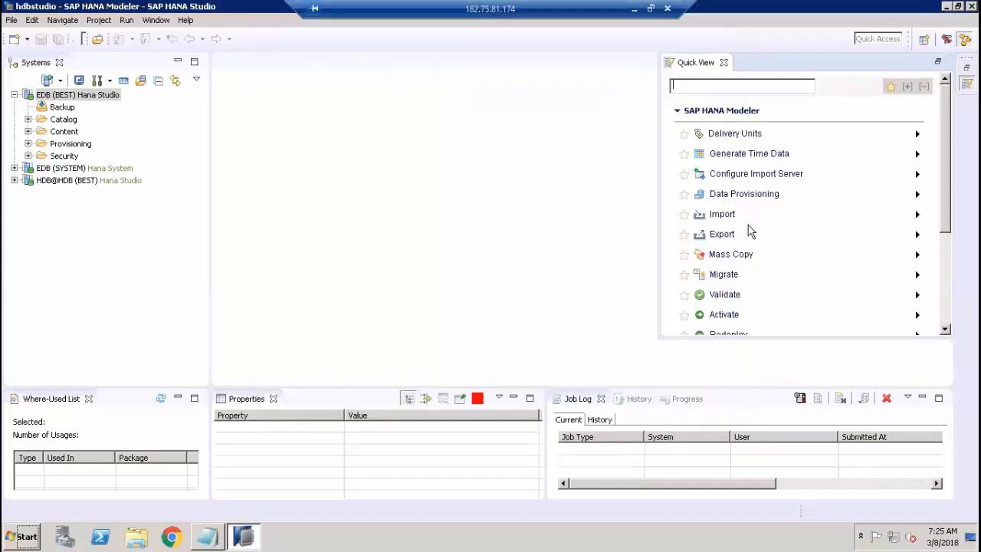
# Start generating time data for the EDB (BEST) system with the Gregorian calendar, from year 2014 to year 2050.
pyautogui.click(734, 157)
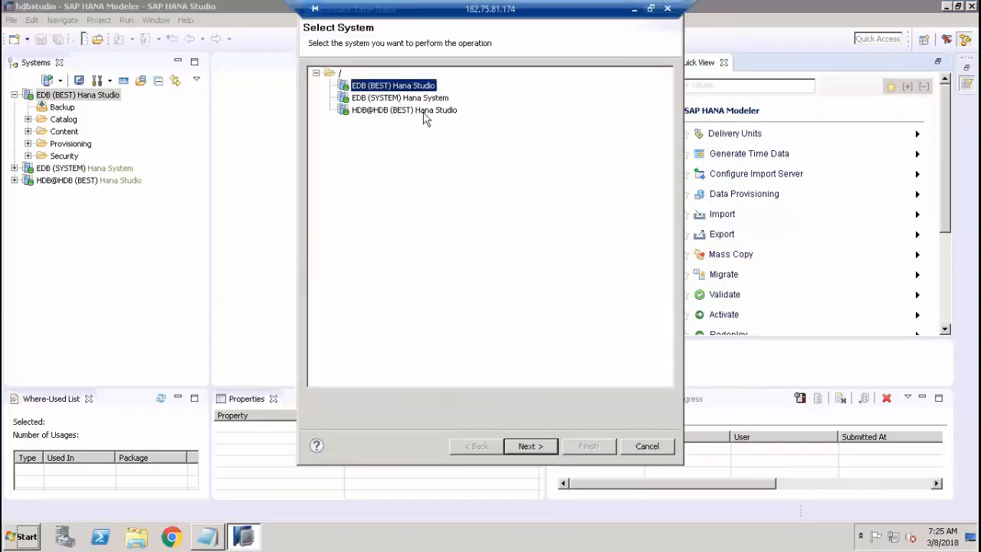
pyautogui.click(528, 446)
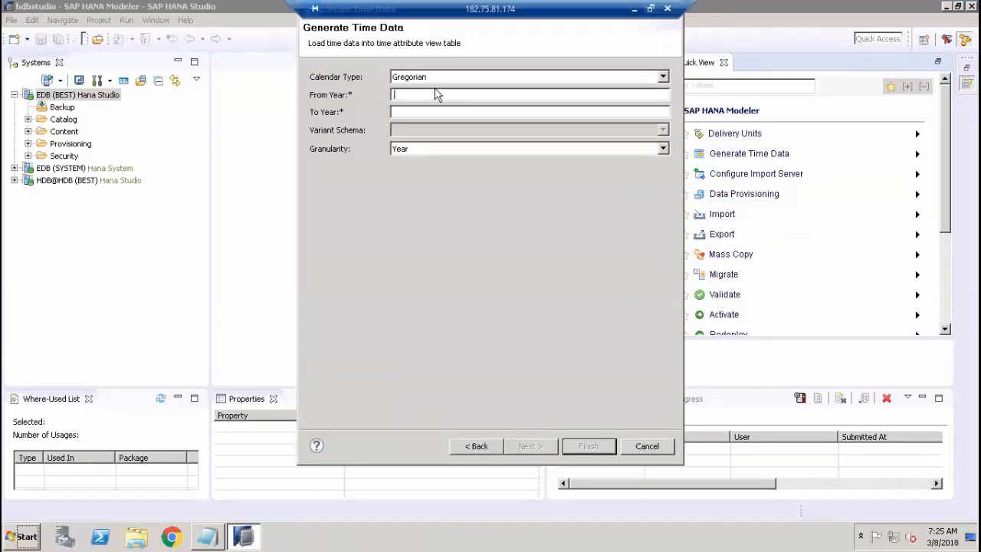
pyautogui.click(663, 76)
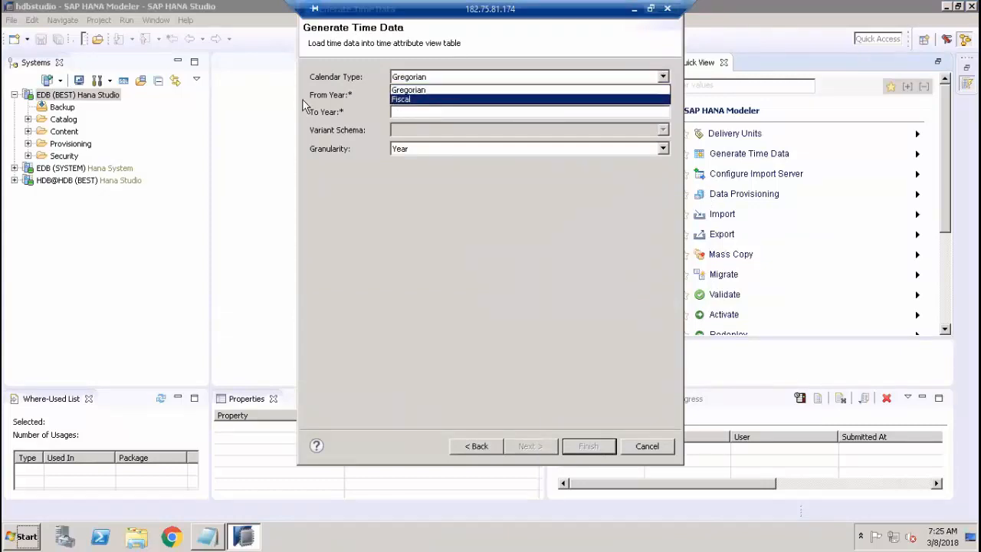
pyautogui.click(409, 89)
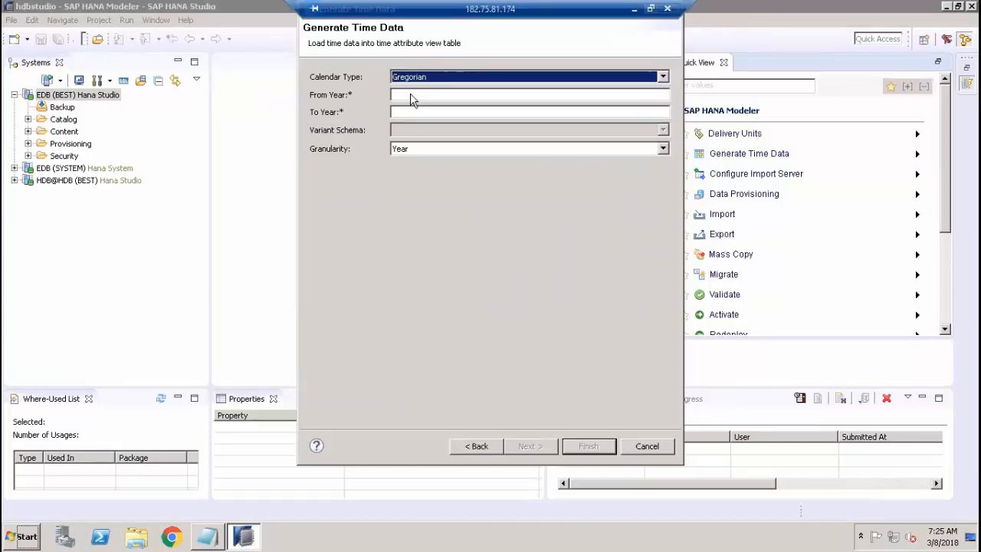
pyautogui.click(639, 96)
pyautogui.write('2')
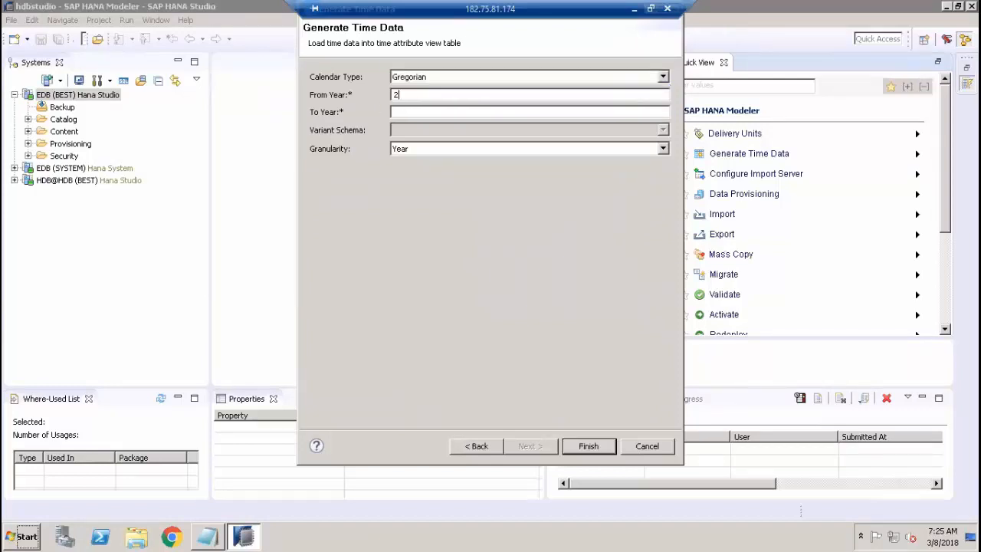
pyautogui.write('01')
pyautogui.write('2')
# Set the time data granularity to Day and the first day of the week to Monday, and cancel the generation.
pyautogui.click(663, 149)
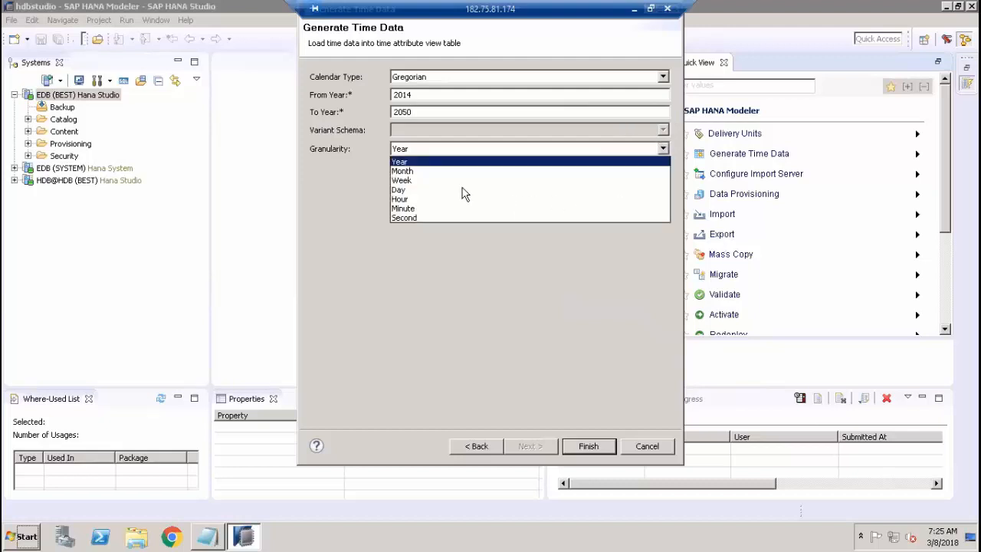
pyautogui.click(397, 190)
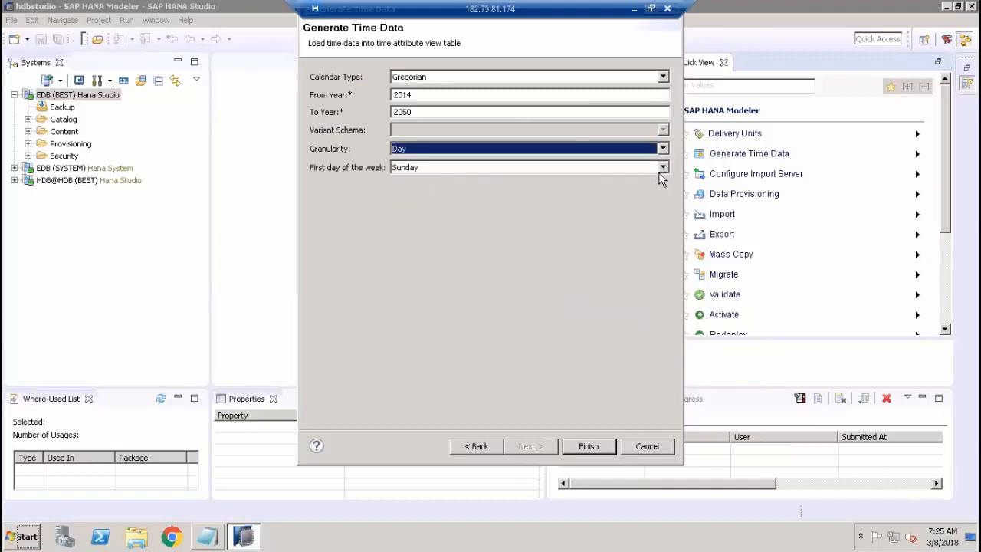
pyautogui.click(661, 169)
pyautogui.click(432, 191)
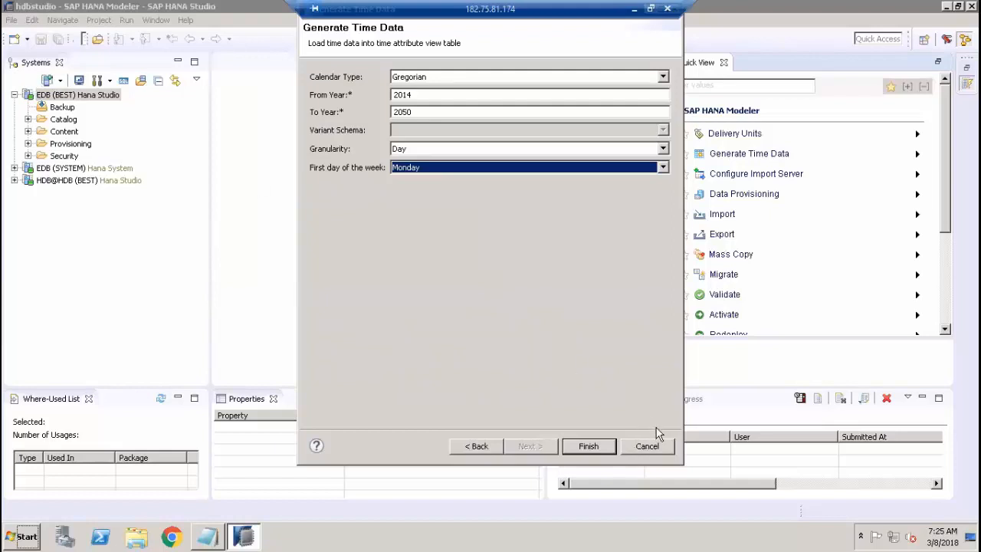
pyautogui.click(655, 448)
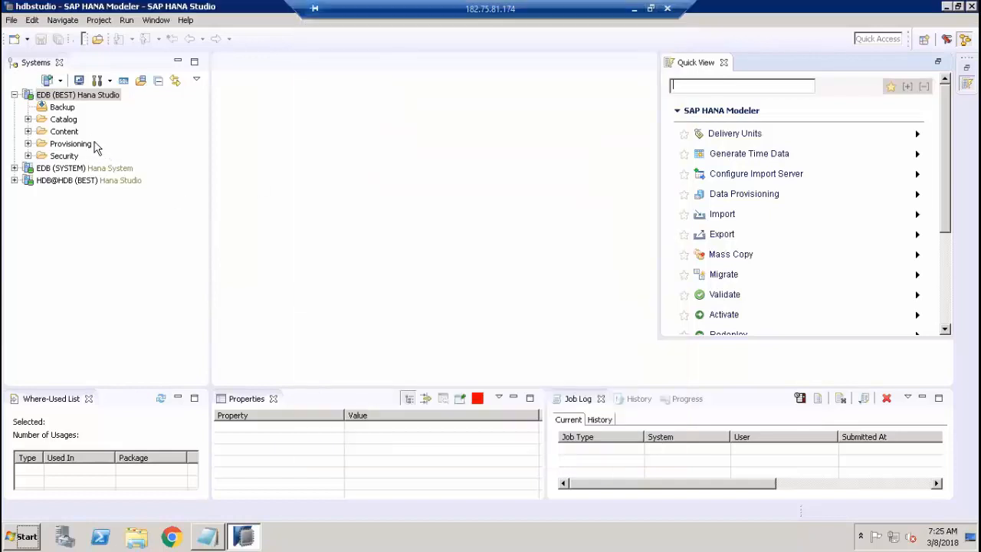
# Expand the Catalog of the EDB (BEST) system, find the _SYS_BI schema and expand it.
pyautogui.click(28, 120)
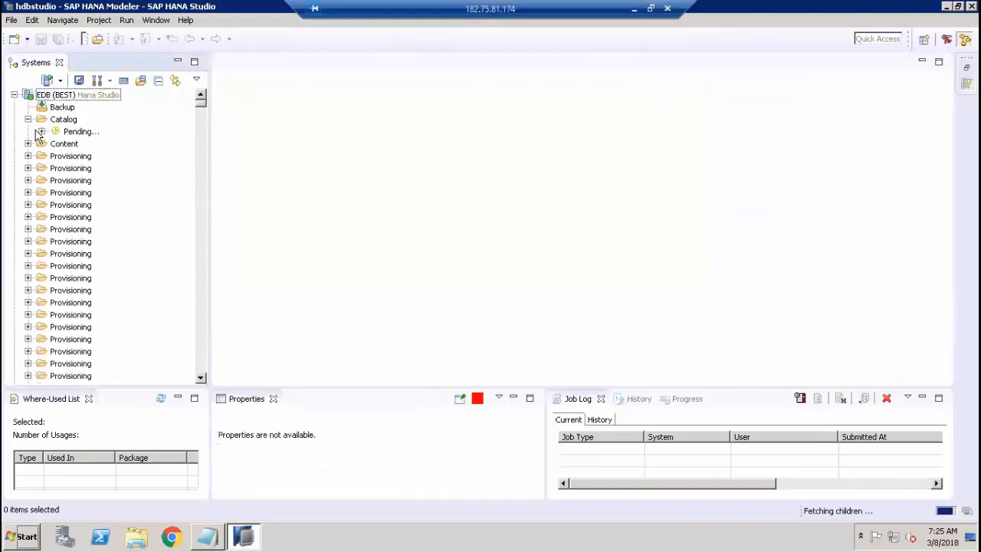
pyautogui.scroll(-3, 73, 168)
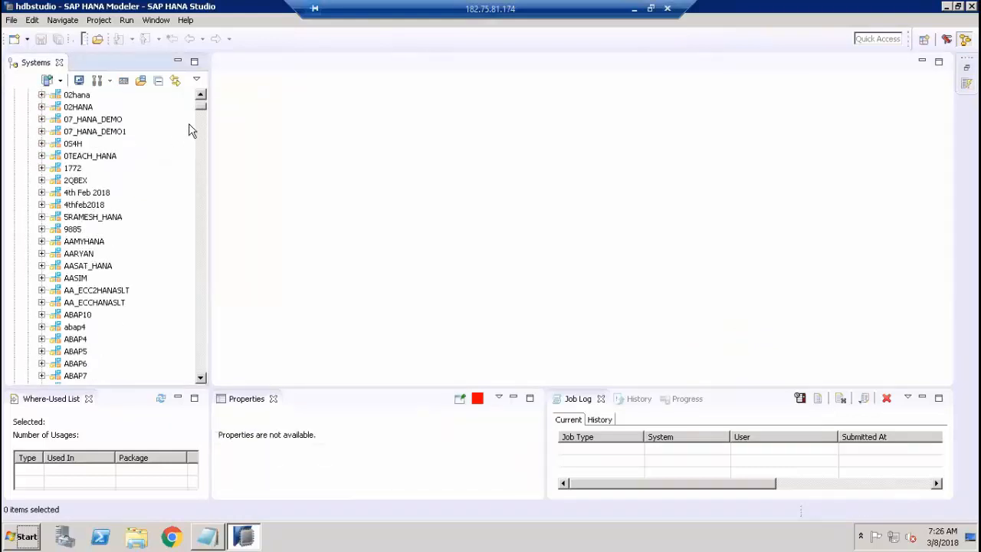
pyautogui.click(201, 135)
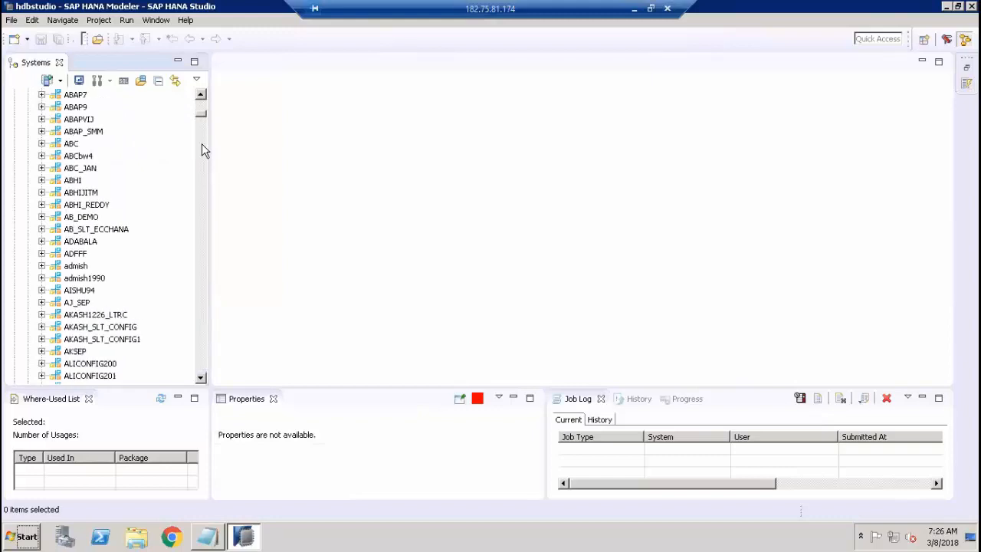
pyautogui.click(204, 166)
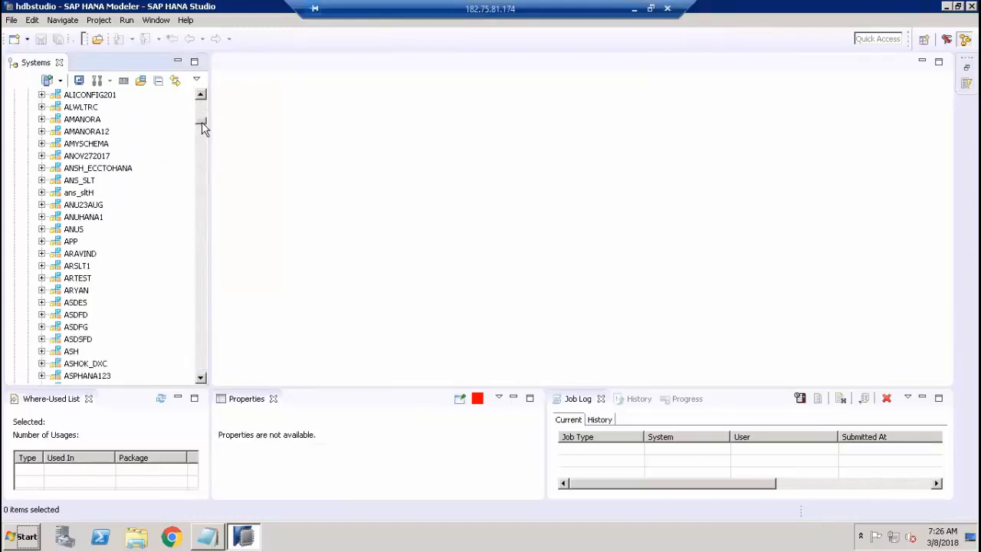
pyautogui.click(201, 174)
pyautogui.click(203, 161)
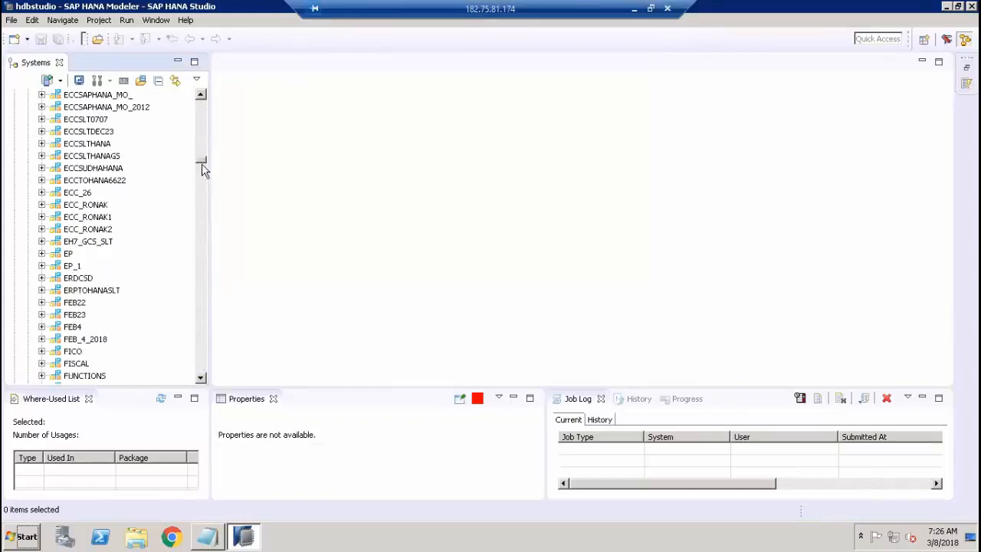
pyautogui.moveTo(201, 160); pyautogui.dragTo(202, 337)
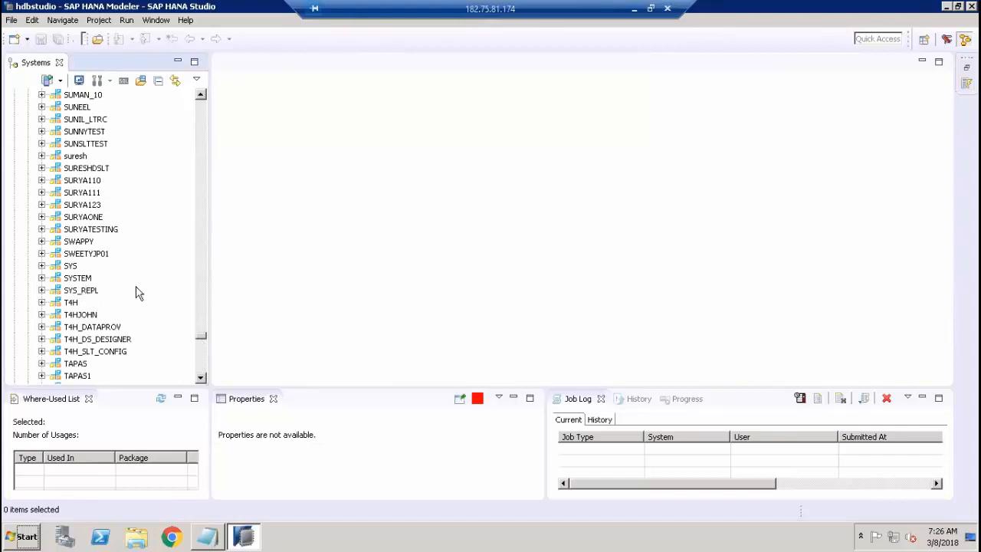
pyautogui.scroll(-15, 196, 363)
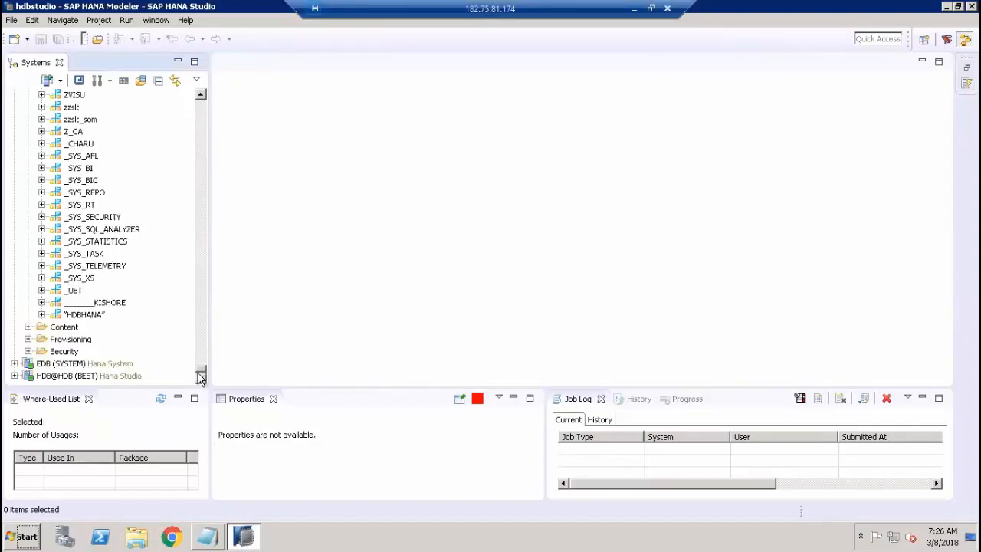
pyautogui.scroll(1, 42, 184)
pyautogui.click(42, 181)
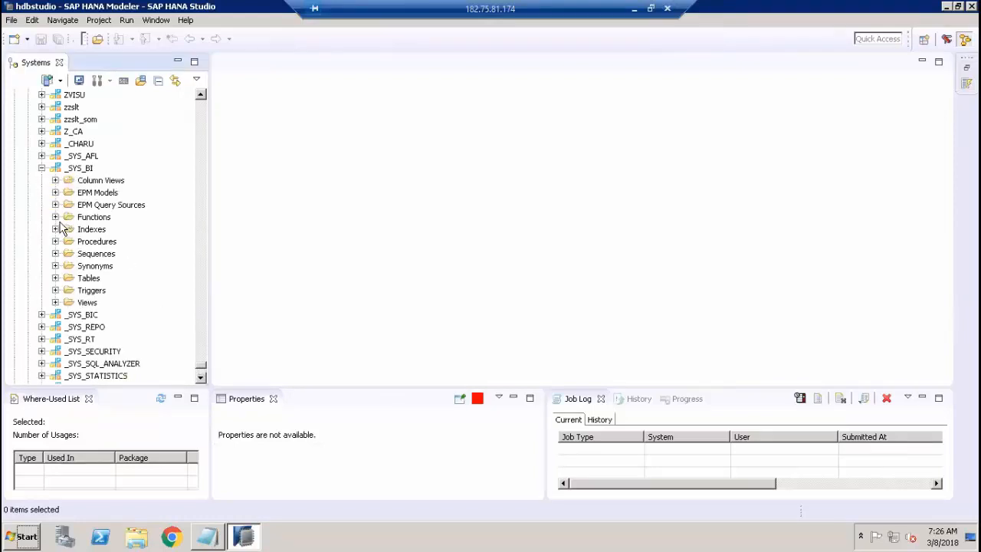
# Expand the tables of the _SYS_BI schema and locate the M_TIME_DIMENSION tables.
pyautogui.click(55, 278)
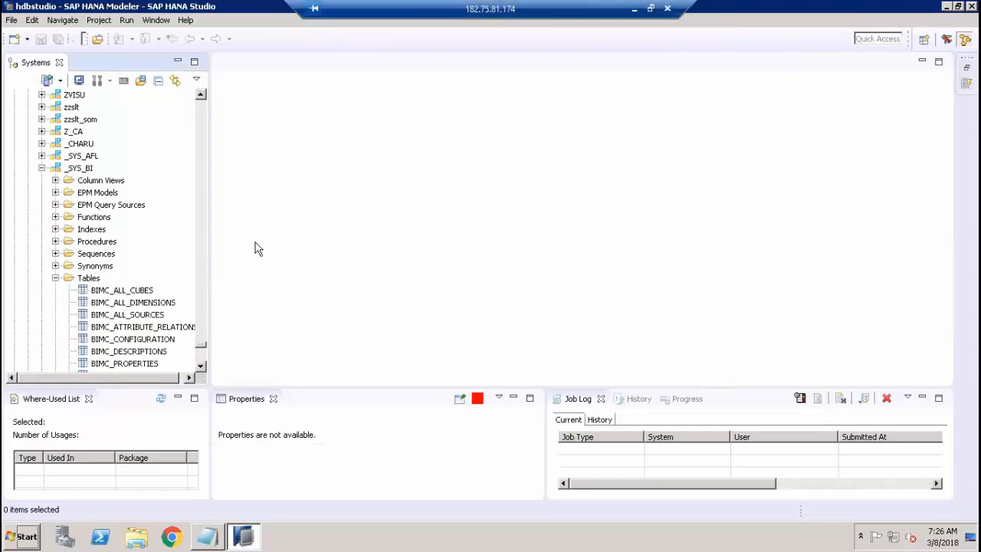
pyautogui.scroll(-4, 134, 331)
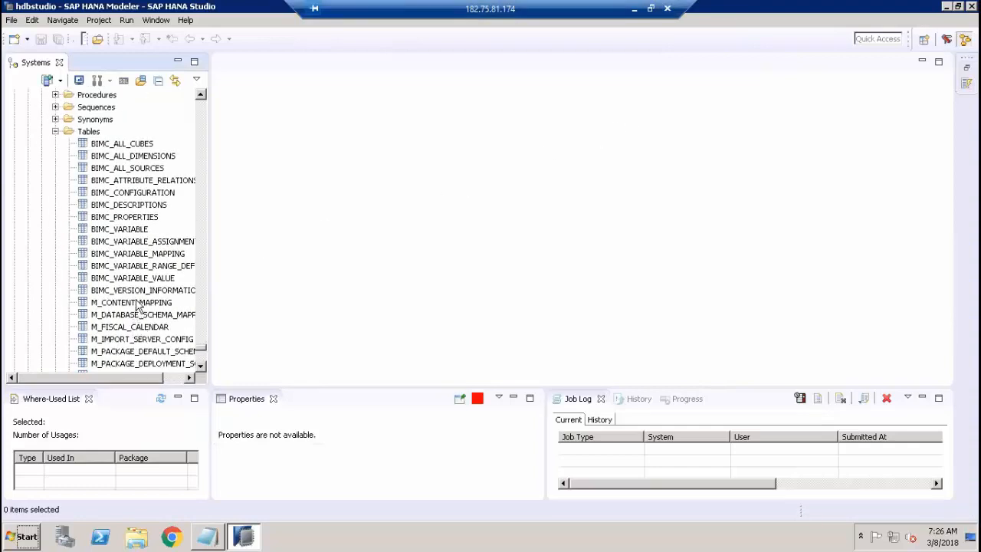
pyautogui.scroll(-2, 138, 307)
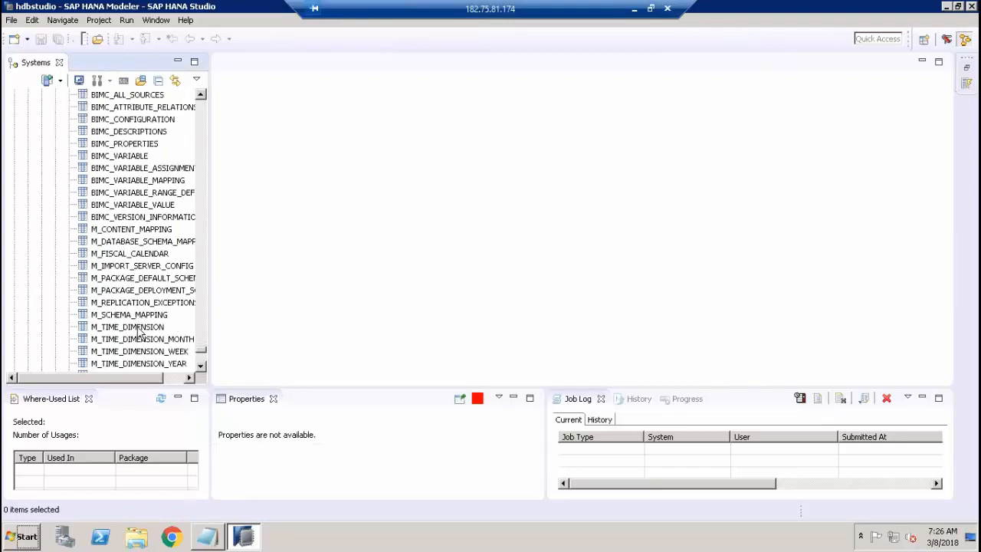
# Open an SQL console on the EDB (BEST) system, run select * from "_SYS_BI"."M_TIME_DIMENSION", and review the result columns.
pyautogui.click(140, 327)
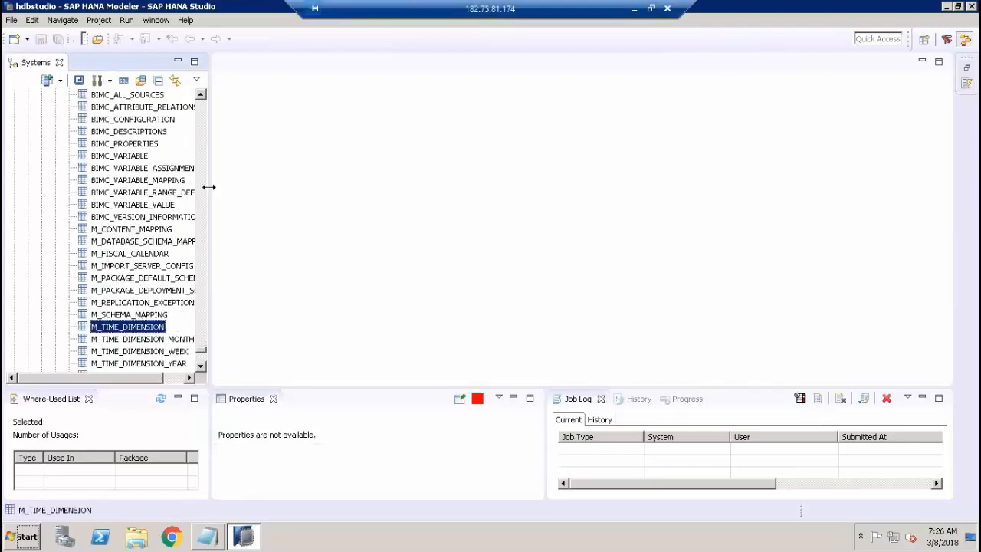
pyautogui.moveTo(298, 189); pyautogui.dragTo(325, 191)
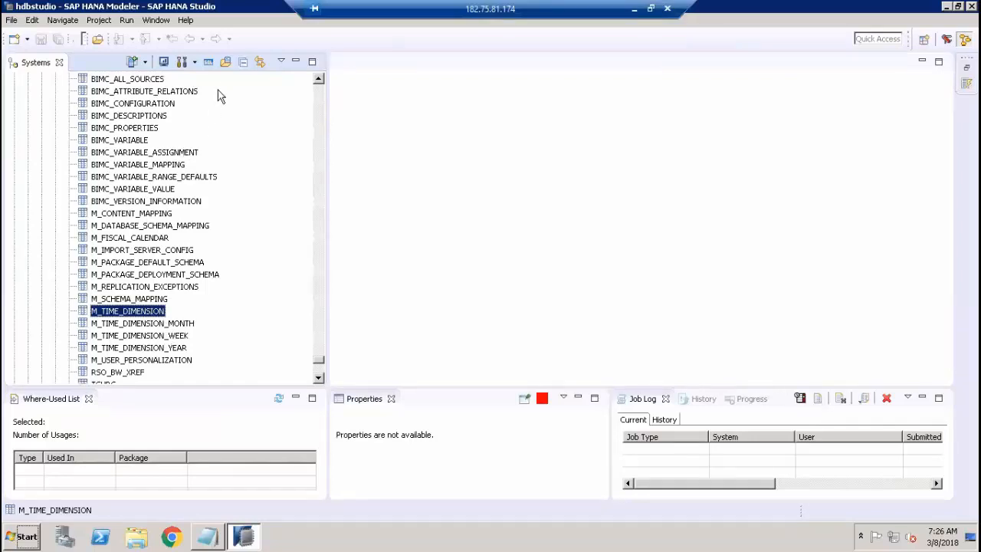
pyautogui.click(209, 62)
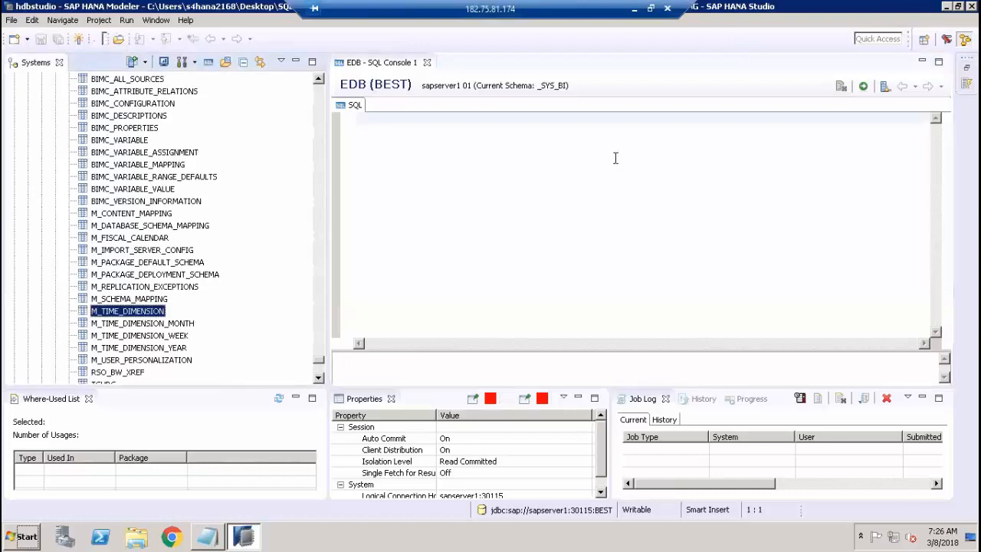
pyautogui.write('select ')
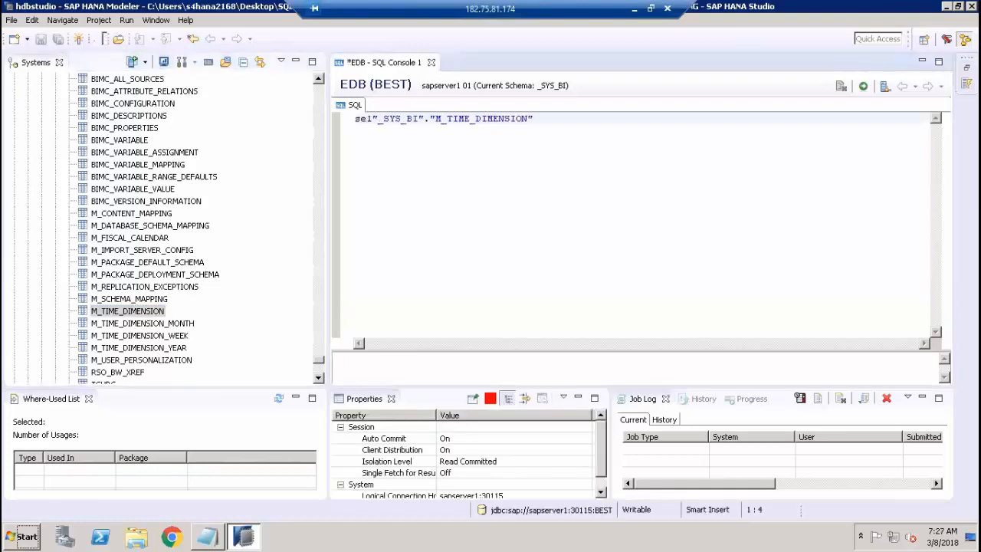
pyautogui.write('* from')
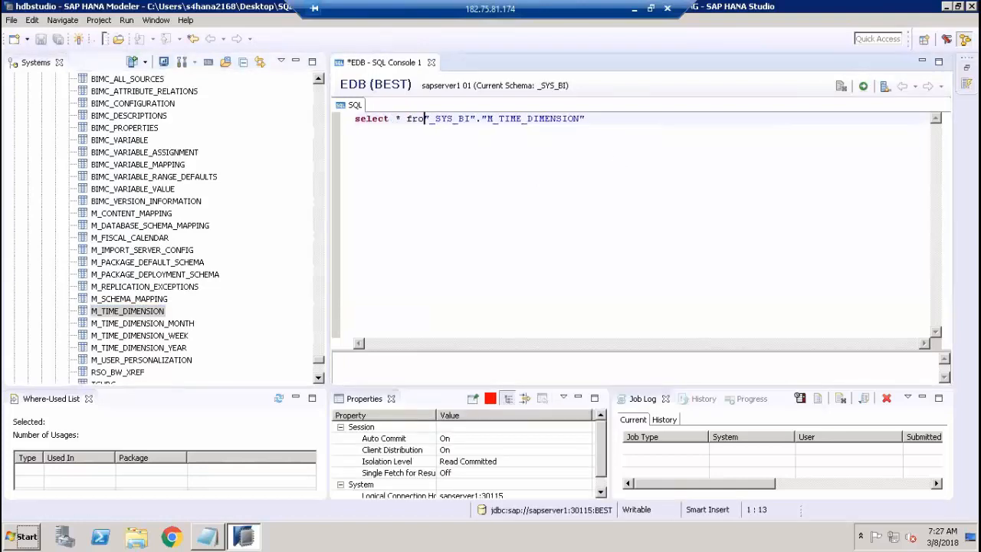
pyautogui.click(864, 88)
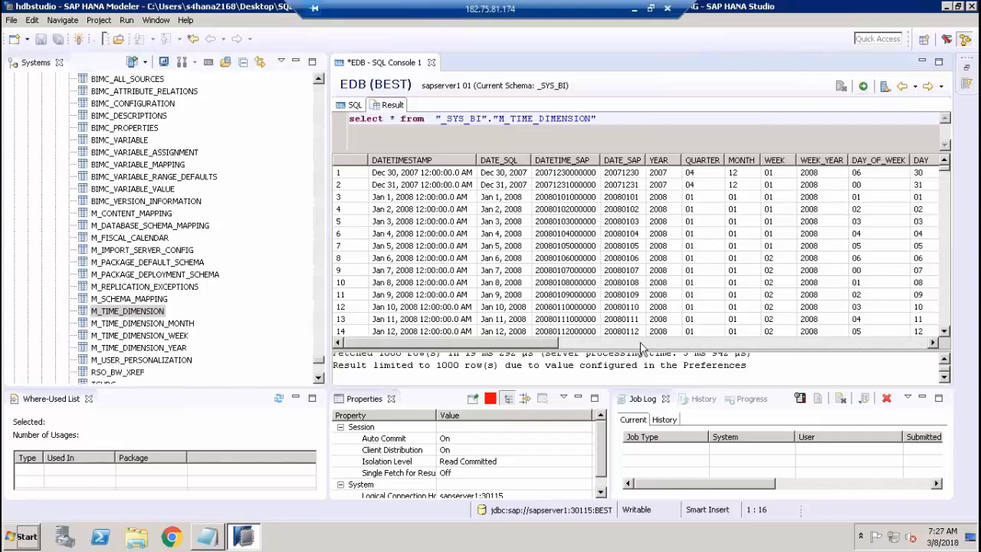
pyautogui.moveTo(640, 343); pyautogui.dragTo(924, 347)
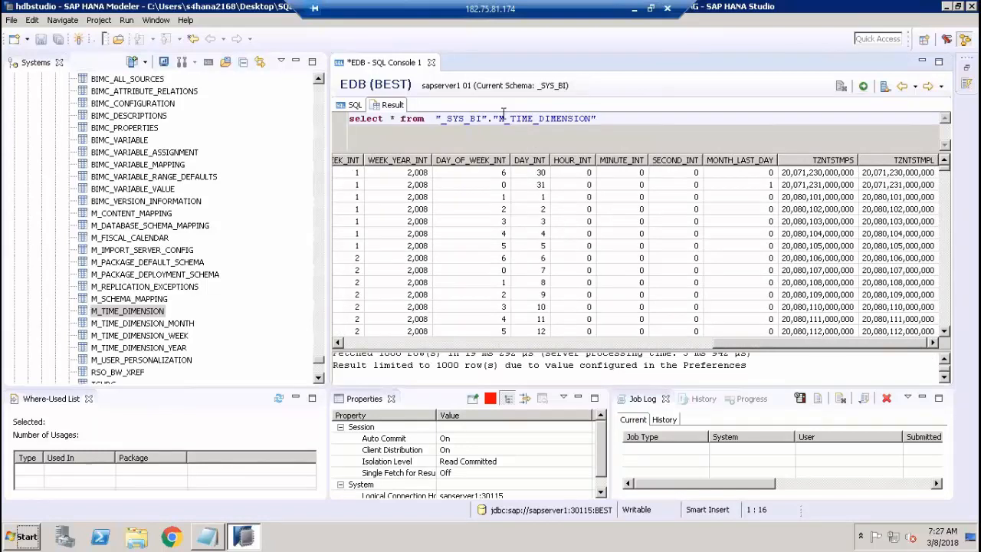
pyautogui.moveTo(553, 113); pyautogui.dragTo(589, 113)
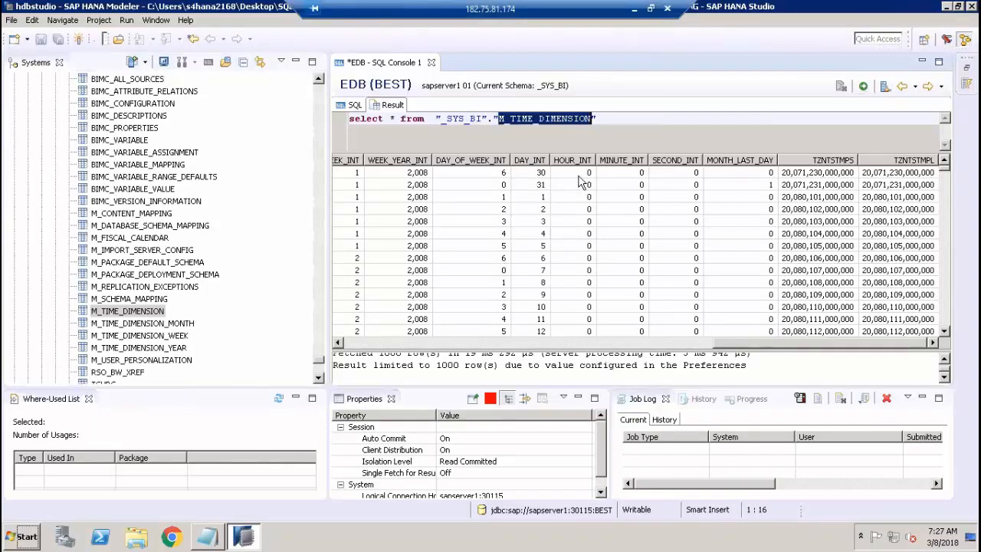
# Find and open the Quick View (SAP HANA) by searching for "qui".
pyautogui.click(922, 40)
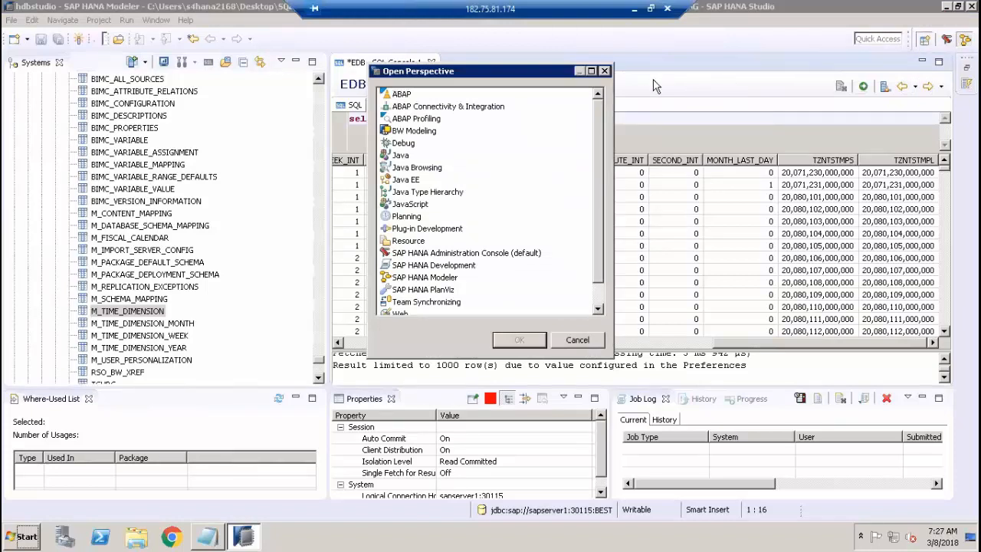
pyautogui.press('Escape')
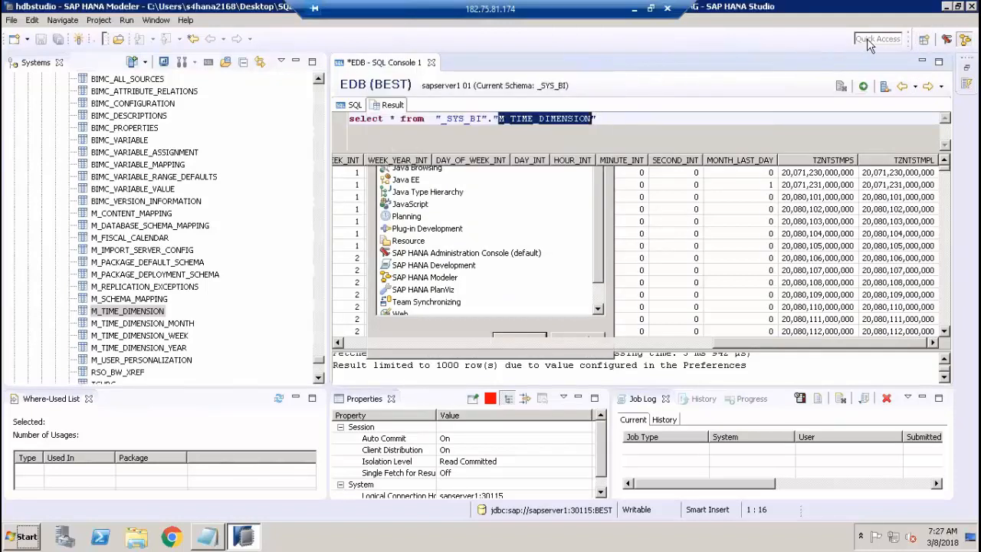
pyautogui.click(871, 38)
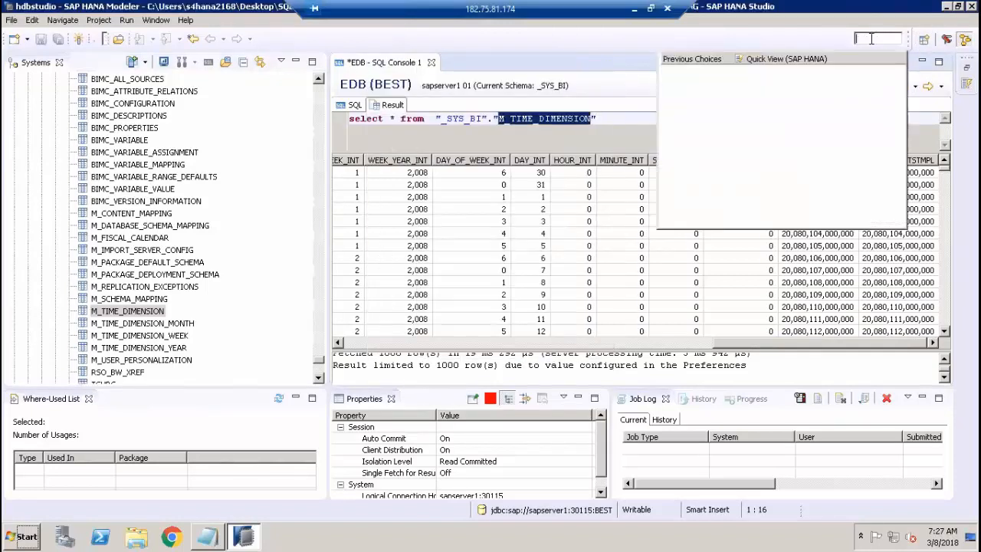
pyautogui.write('qui')
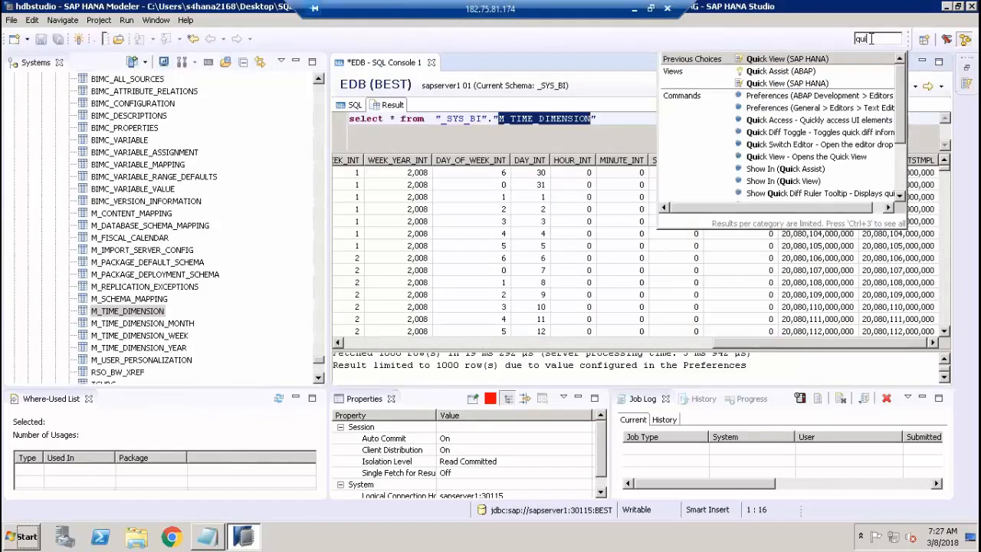
pyautogui.click(772, 61)
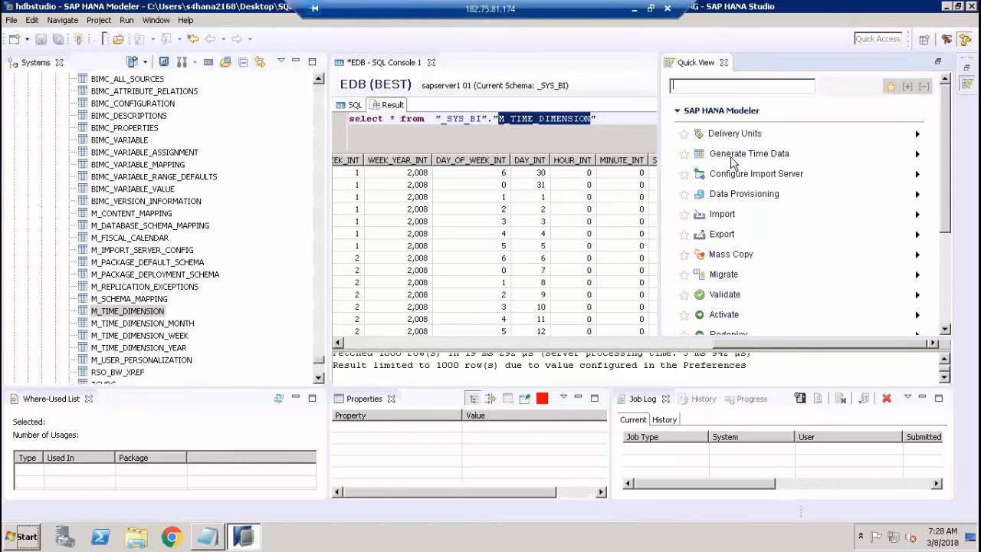
# Start generating time data for the EDB (BEST) system with the Fiscal calendar, examine the available variants, and cancel the generation.
pyautogui.click(732, 154)
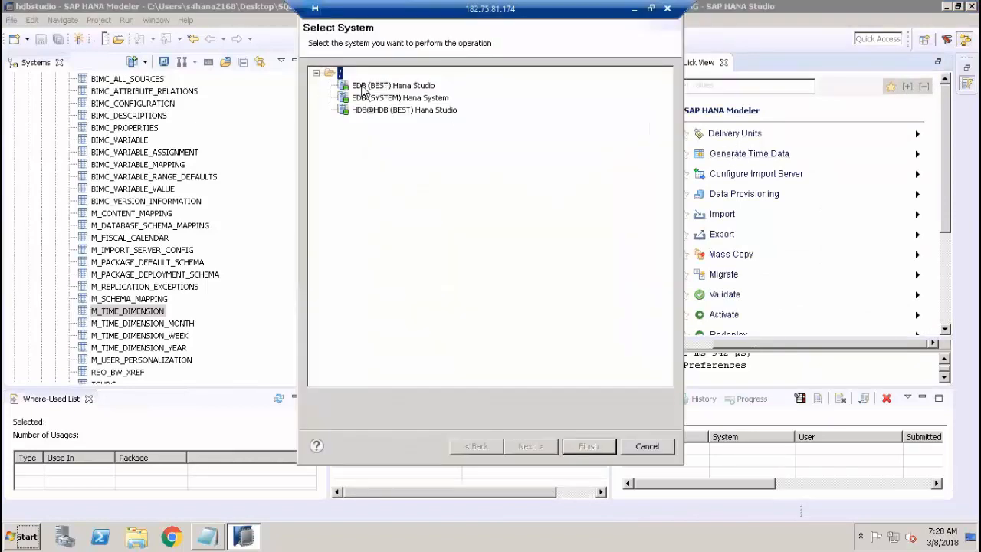
pyautogui.click(366, 87)
pyautogui.click(530, 446)
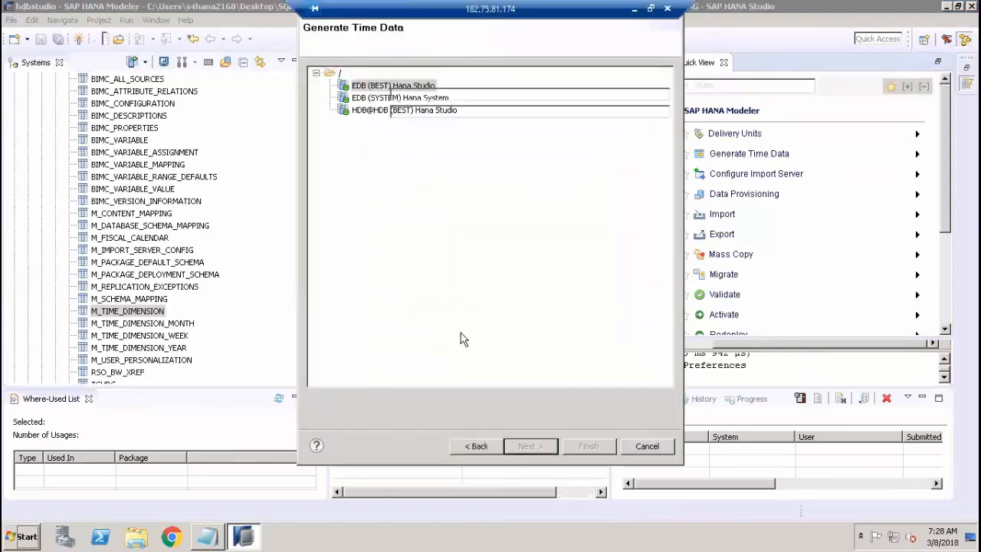
pyautogui.click(455, 77)
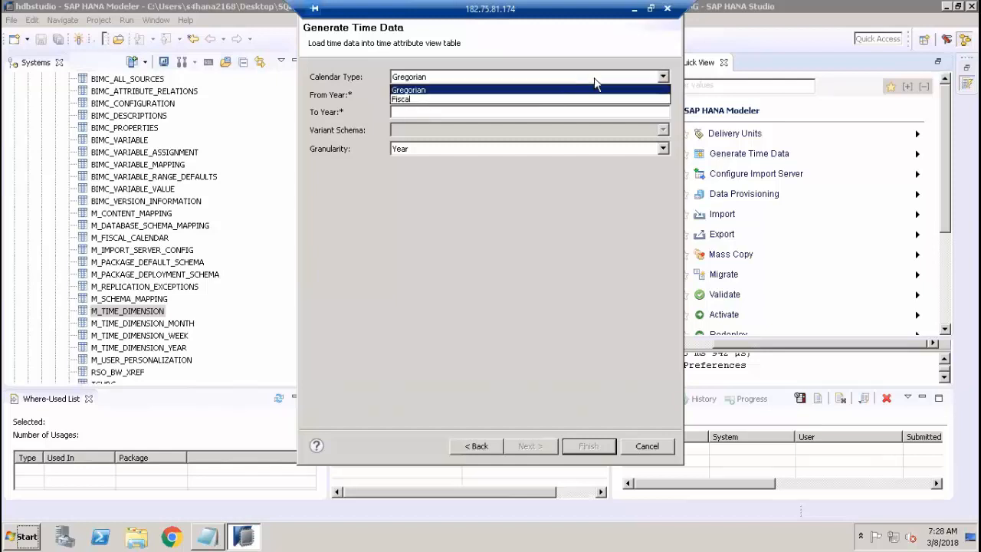
pyautogui.click(406, 100)
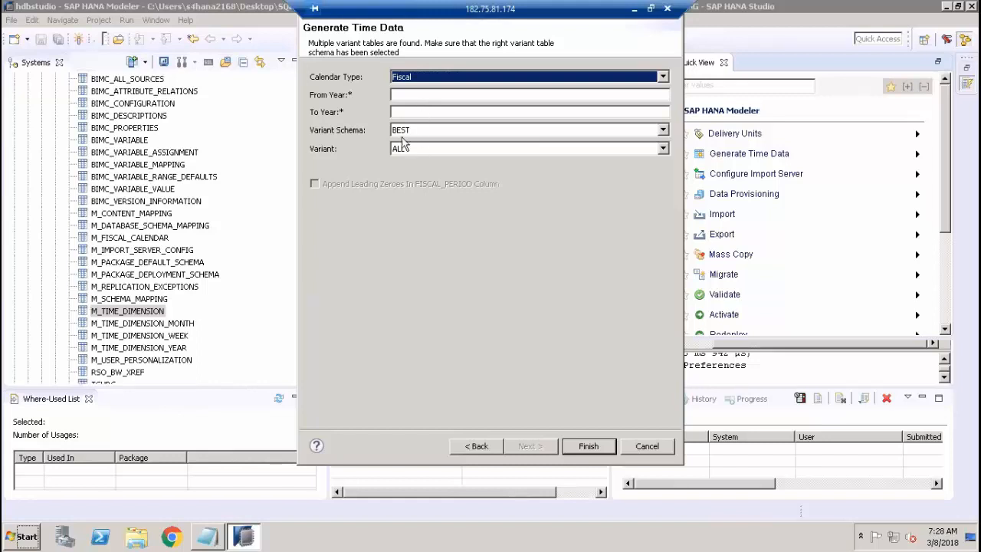
pyautogui.click(662, 149)
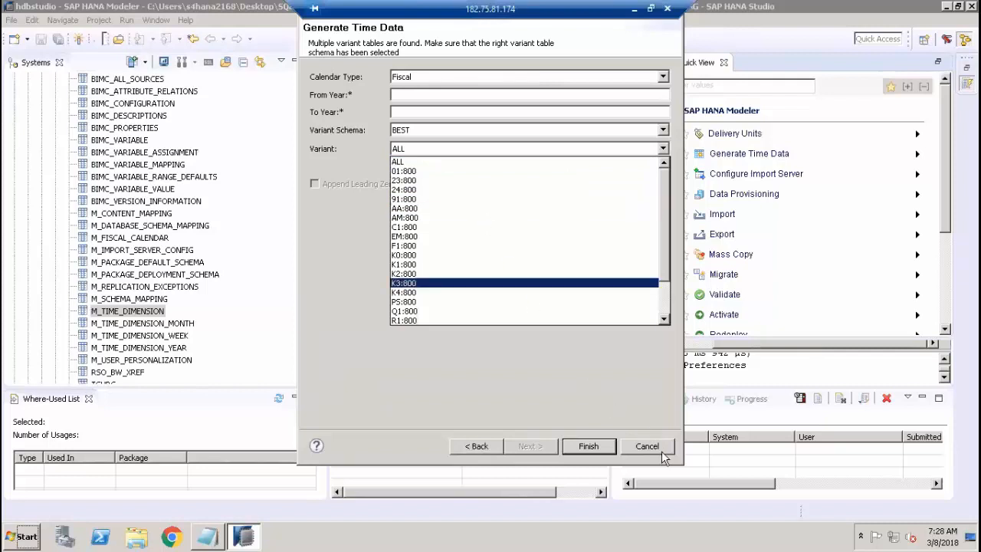
pyautogui.click(567, 328)
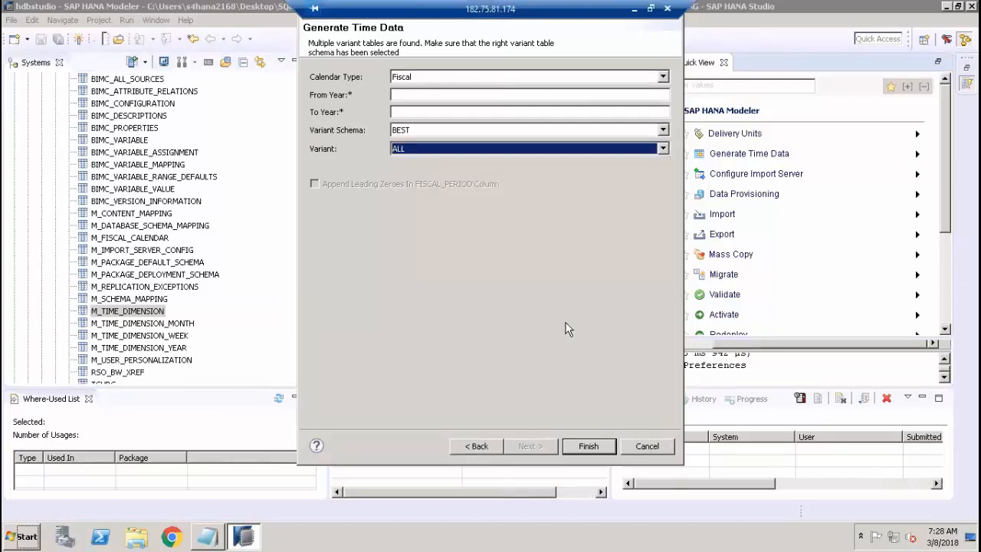
pyautogui.click(662, 446)
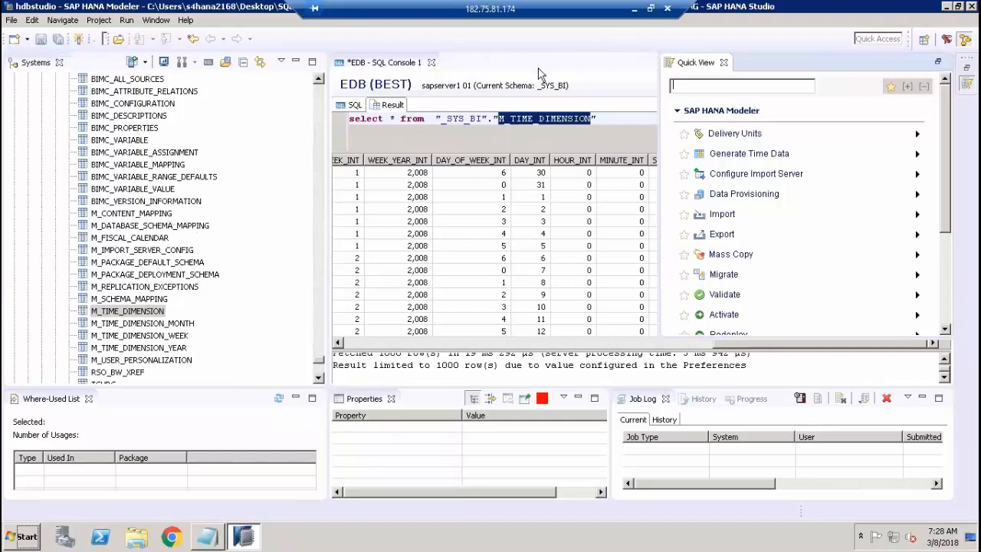
# Leave the remote session, switch to the HANA modeling document in Word, and review its Calculation view section.
pyautogui.click(635, 9)
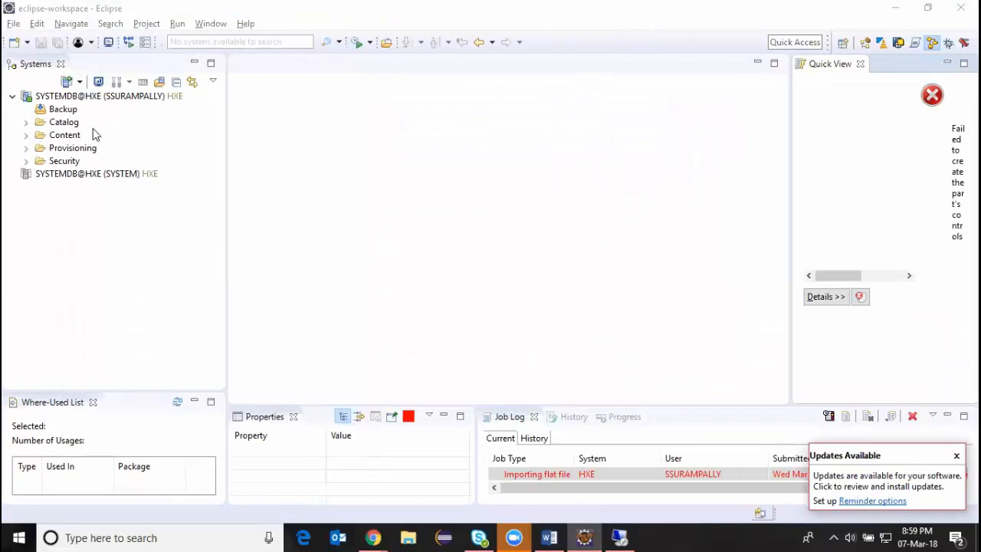
pyautogui.click(557, 537)
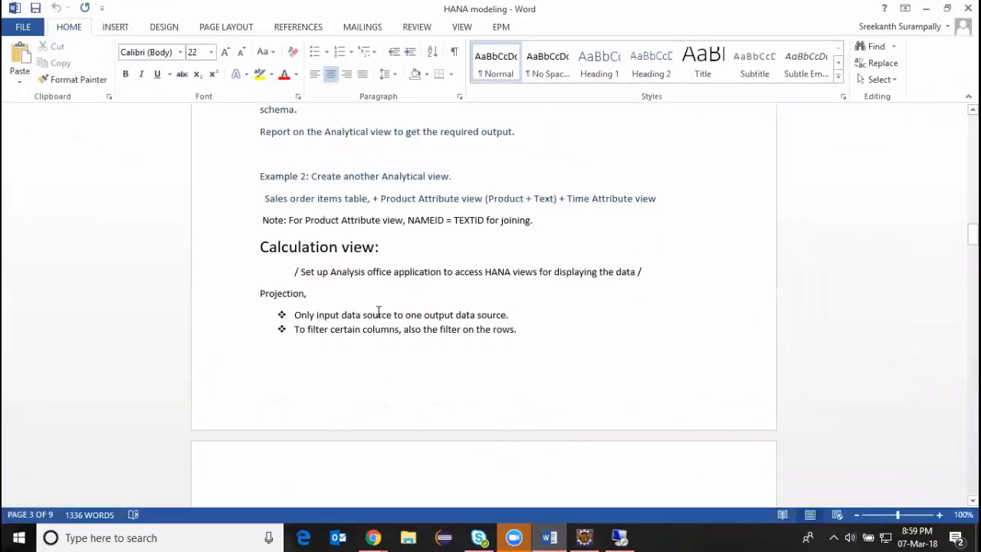
pyautogui.click(401, 250)
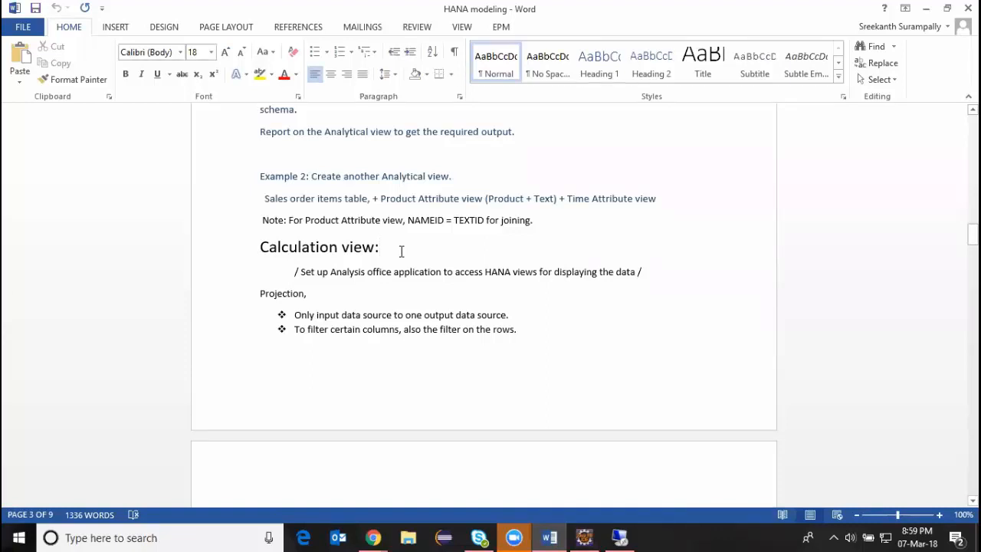
pyautogui.scroll(1, 400, 251)
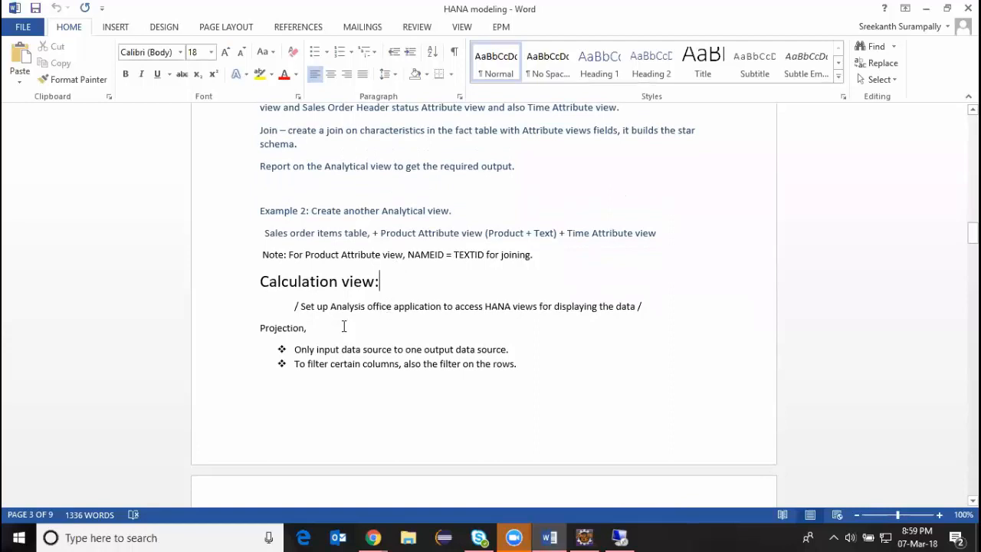
pyautogui.scroll(-6, 333, 349)
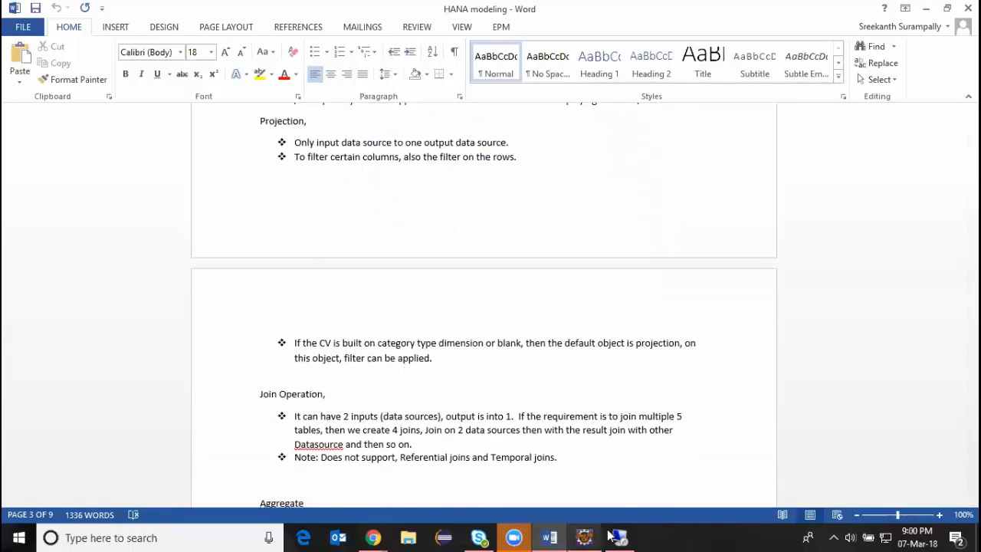
# Switch to Eclipse and expand the Content of the SYSTEMDB@HXE system down to the Calculation Views of the Modeling package.
pyautogui.moveTo(619, 537)
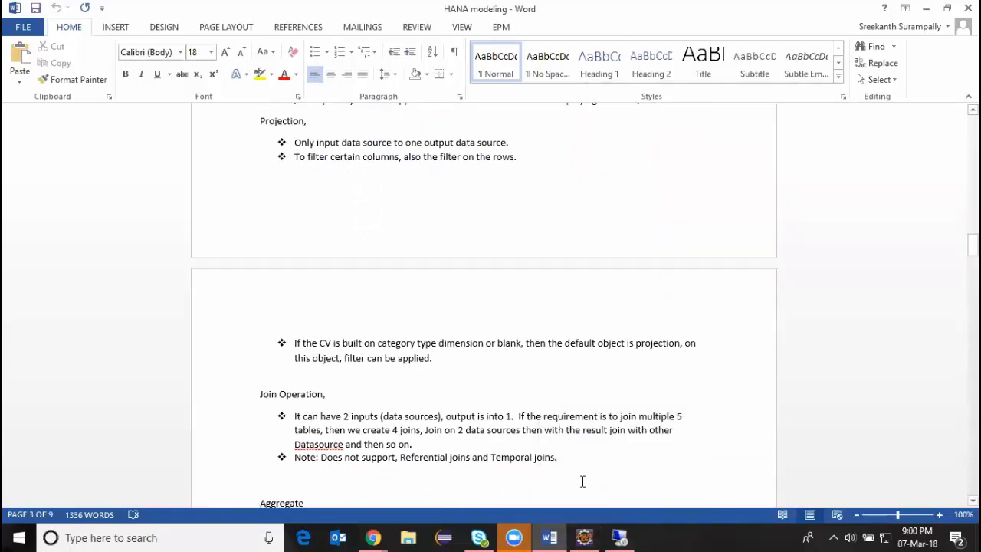
pyautogui.click(583, 537)
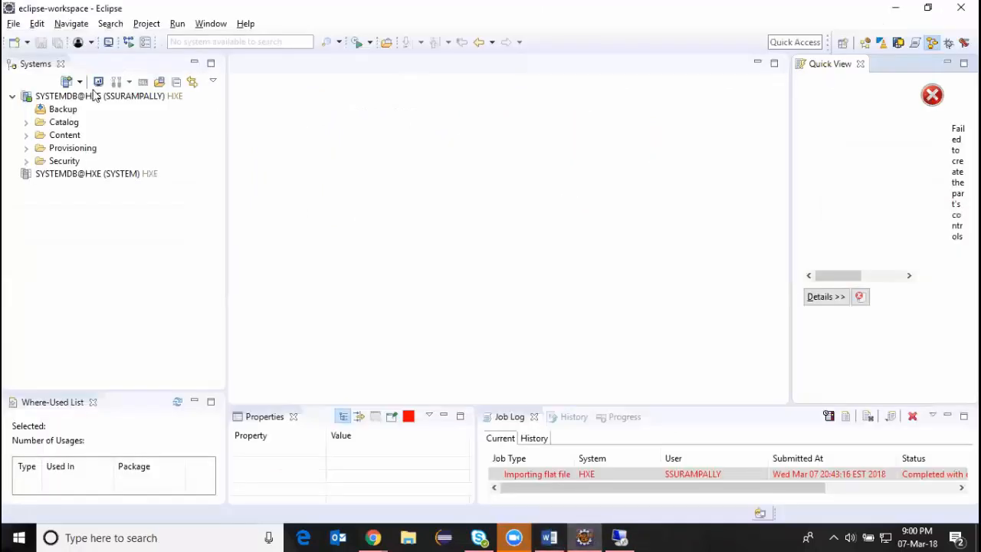
pyautogui.click(24, 135)
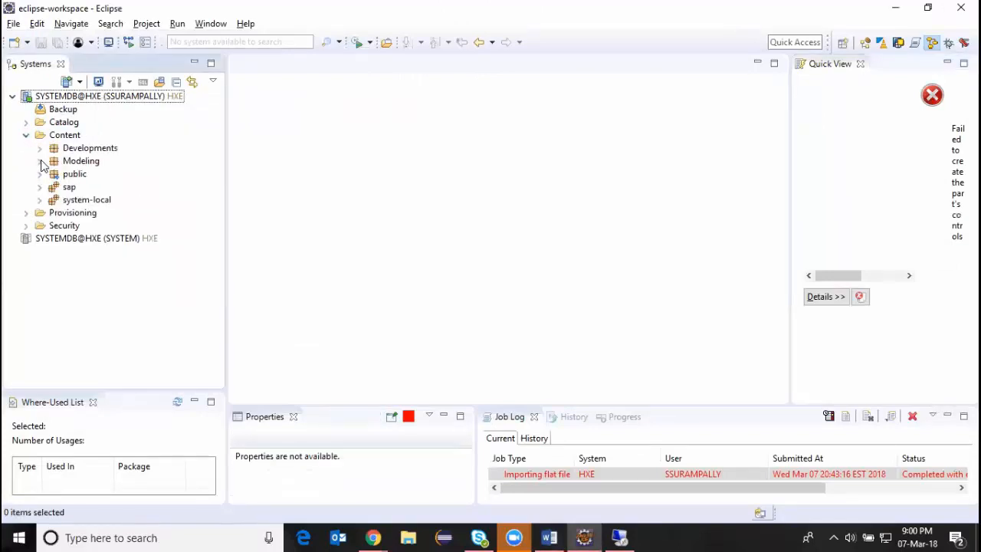
pyautogui.click(40, 161)
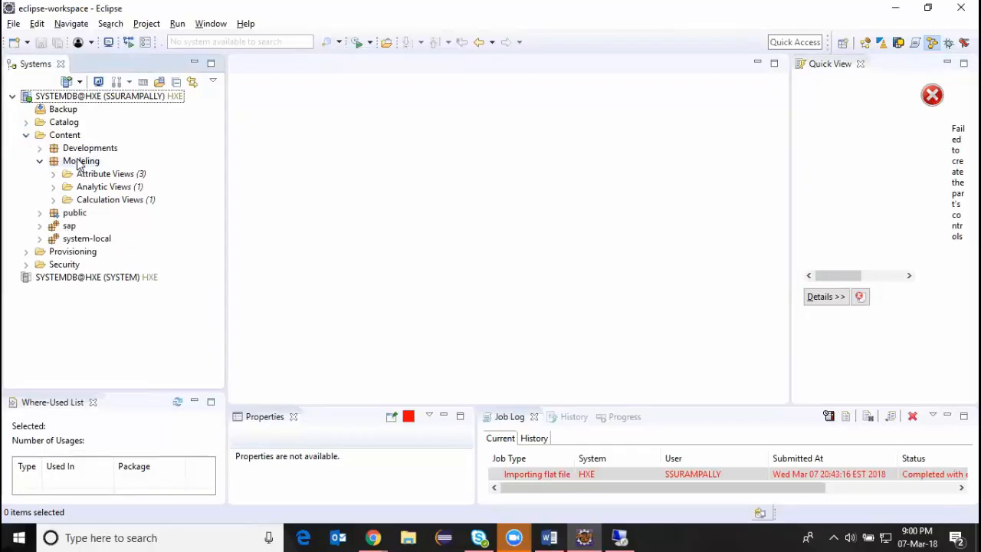
pyautogui.click(87, 202)
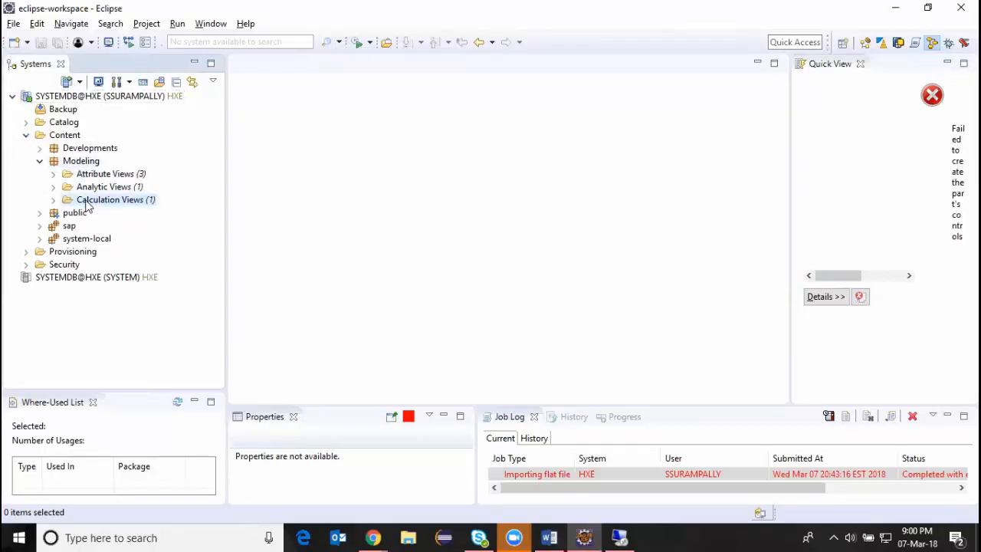
pyautogui.rightClick(86, 202)
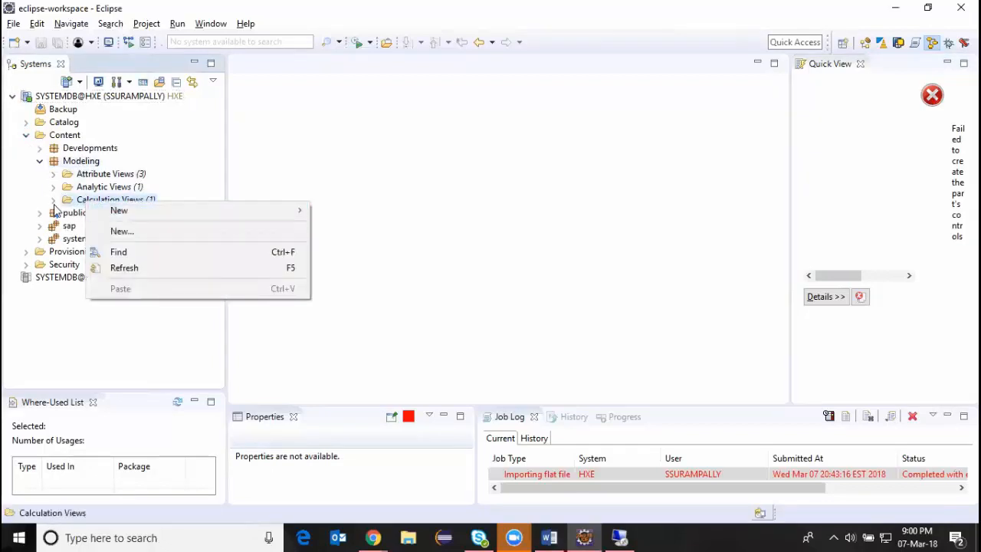
pyautogui.click(53, 204)
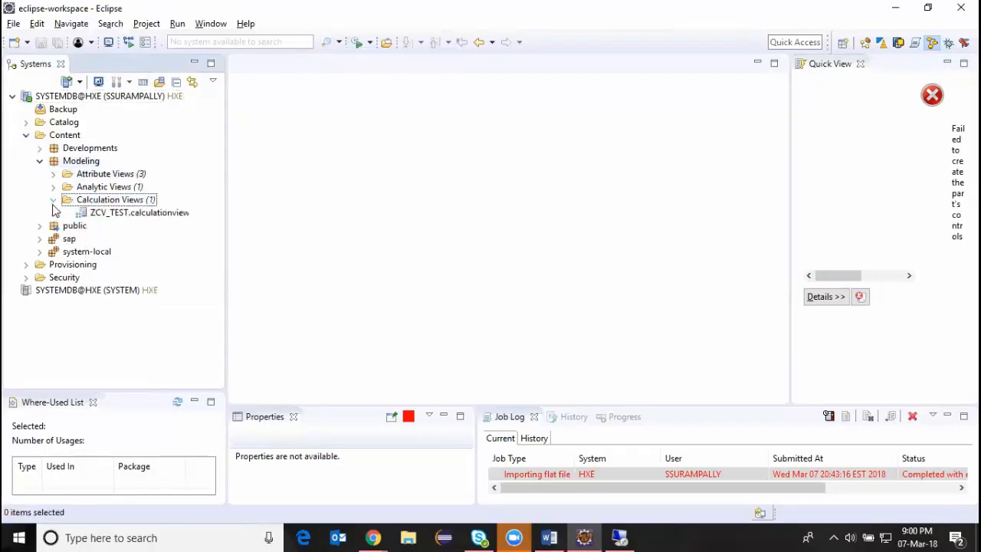
# Start a new calculation view in the Modeling package with the name and label ZCV_BUSINESS_PARTNER.
pyautogui.click(93, 202)
pyautogui.rightClick(95, 203)
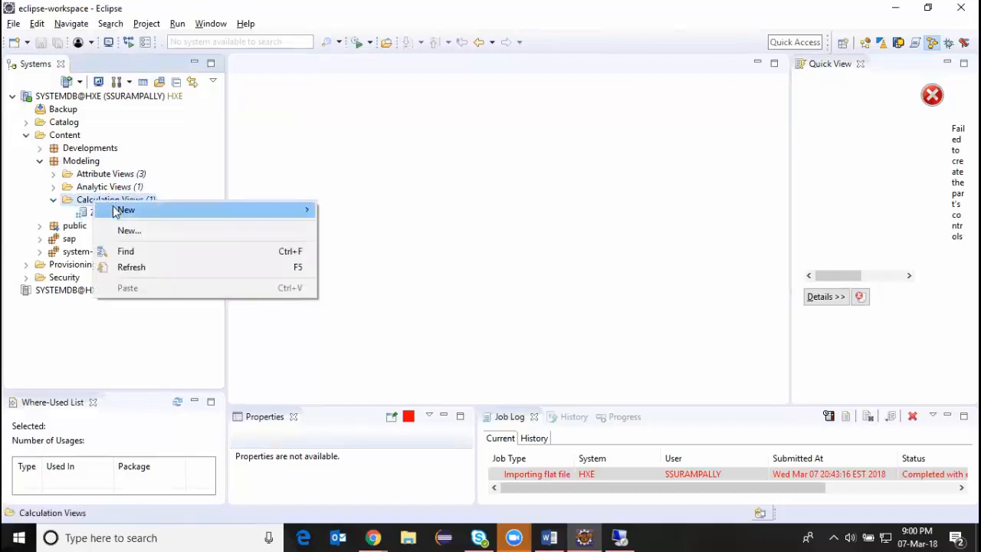
pyautogui.click(123, 231)
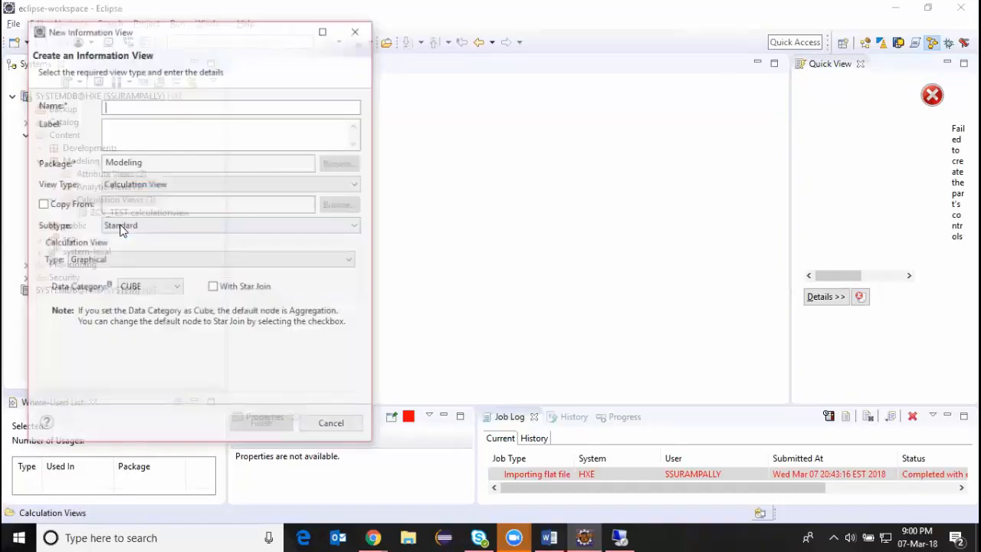
pyautogui.write('ZCV_')
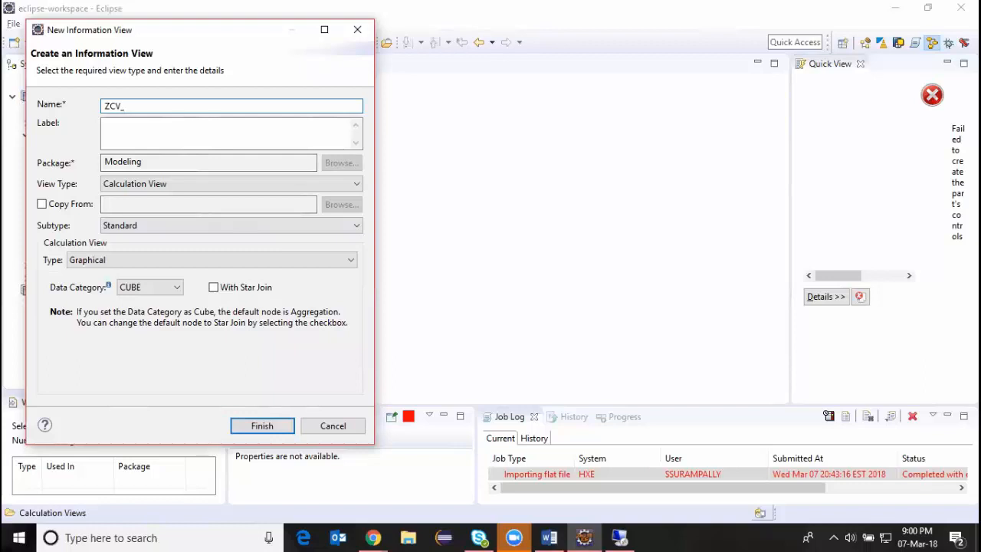
pyautogui.write('BUSINESS_PARTNER')
pyautogui.click(99, 129)
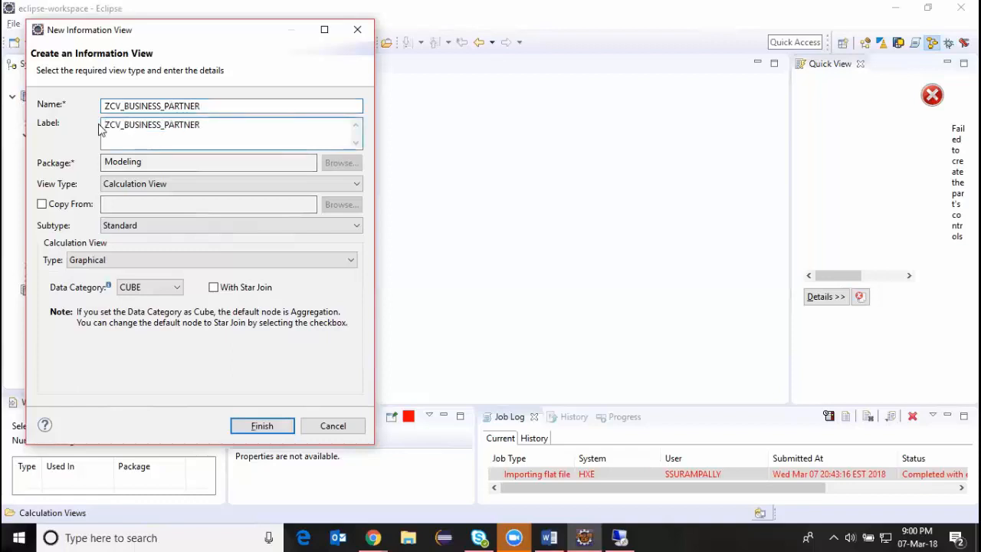
# Create the view with the Standard subtype, the Graphical type and the DIMENSION data category.
pyautogui.click(184, 225)
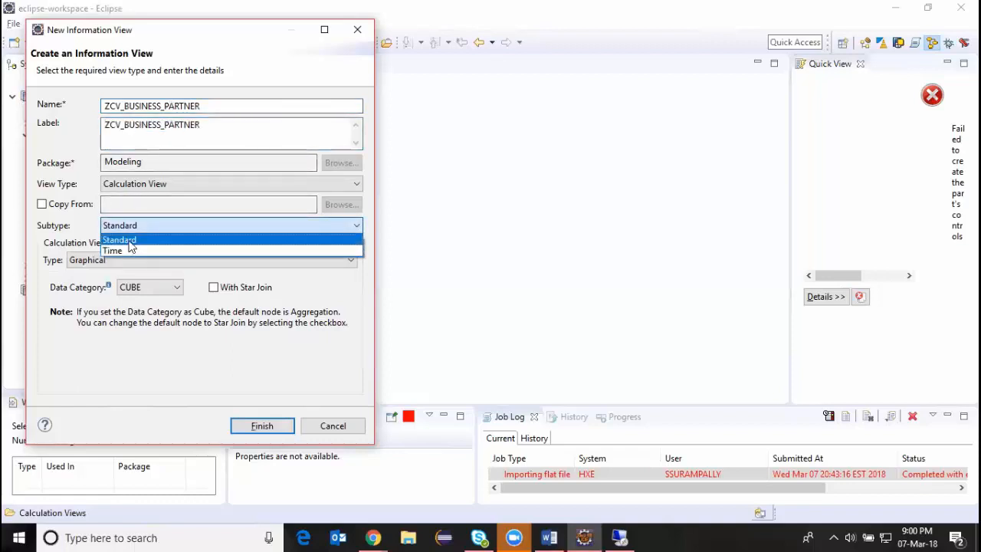
pyautogui.click(150, 240)
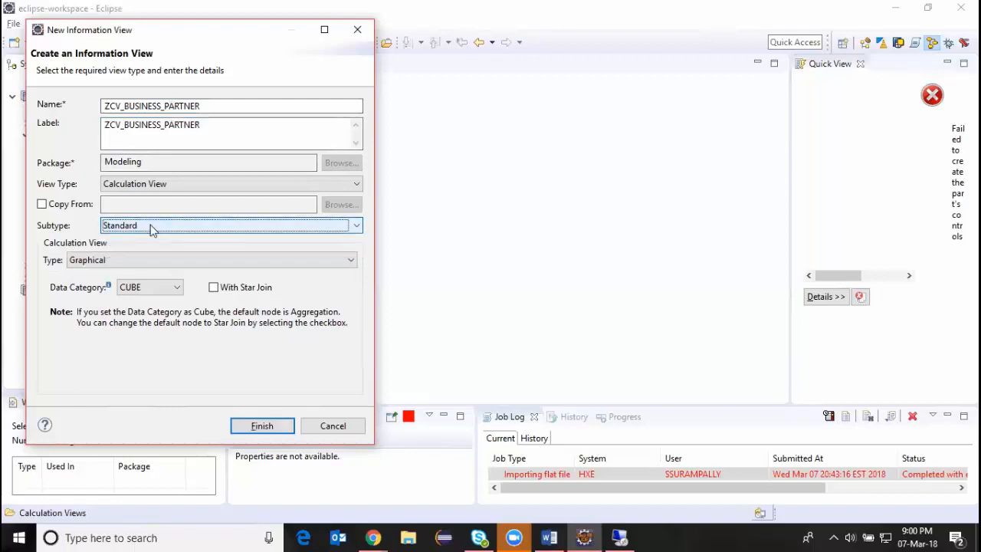
pyautogui.click(187, 261)
pyautogui.click(127, 274)
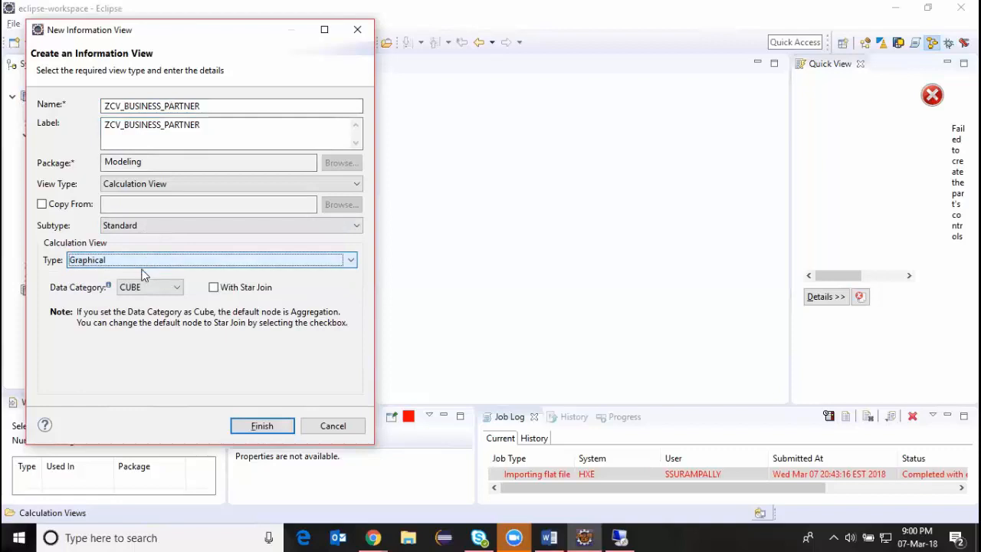
pyautogui.click(170, 288)
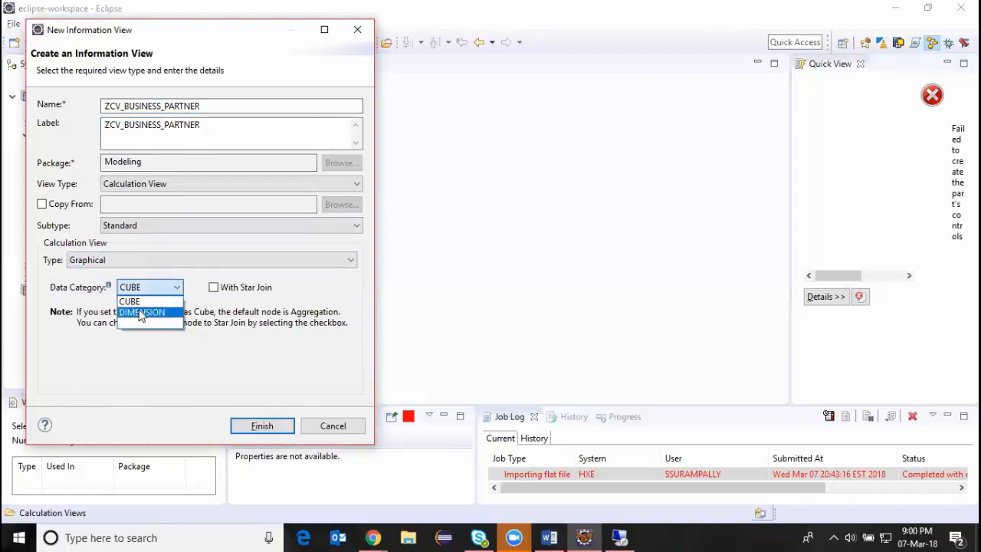
pyautogui.click(140, 314)
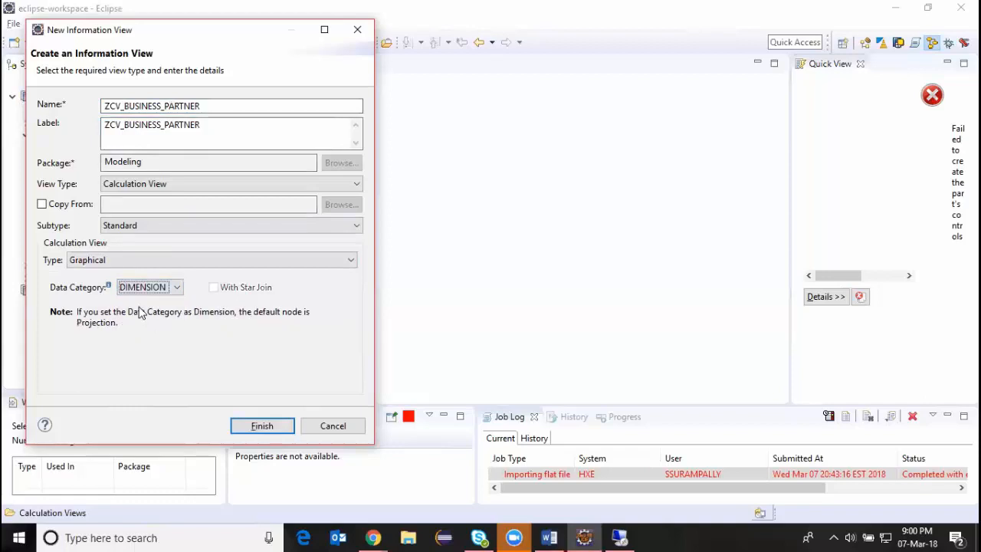
pyautogui.click(261, 425)
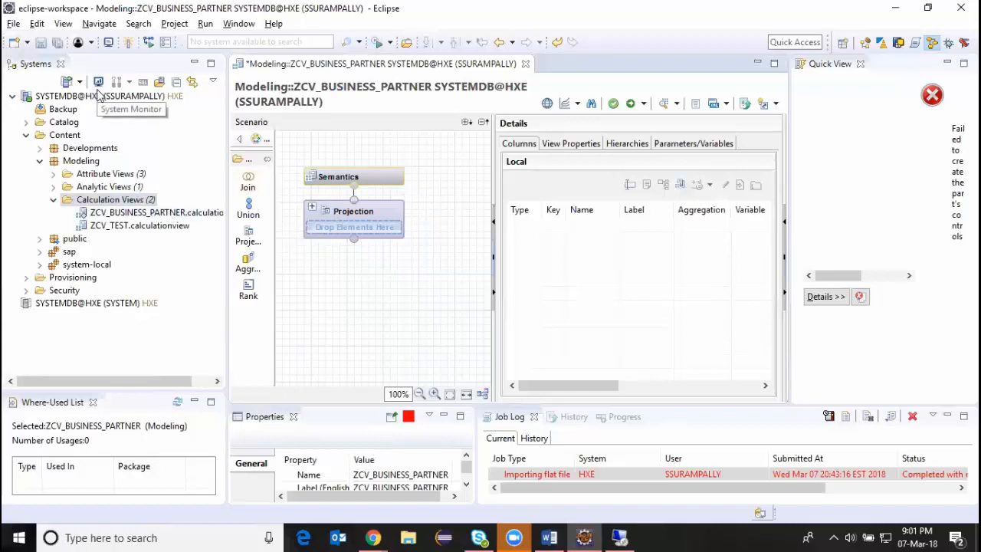
# Add another Projection node below the default Projection in the scenario, and close the Quick View.
pyautogui.click(248, 235)
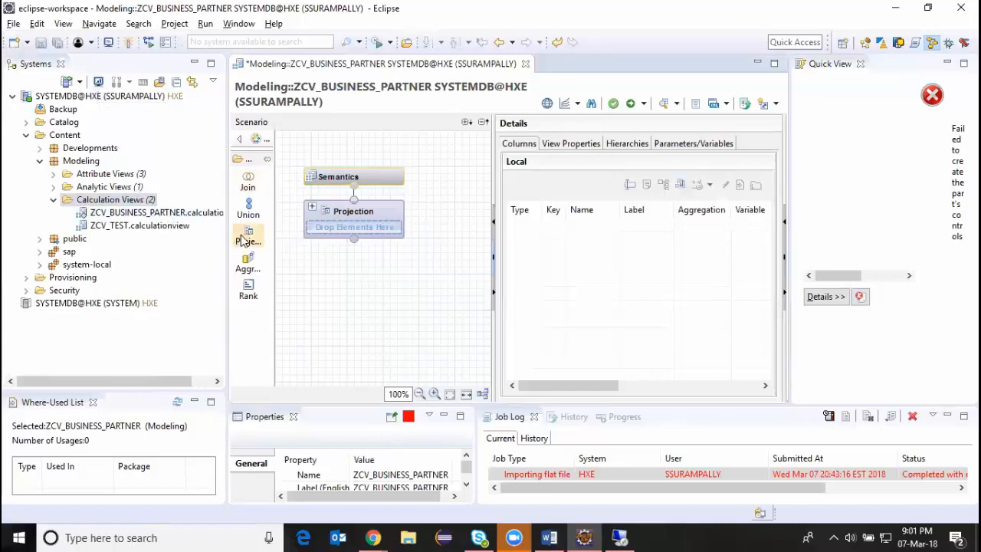
pyautogui.click(353, 321)
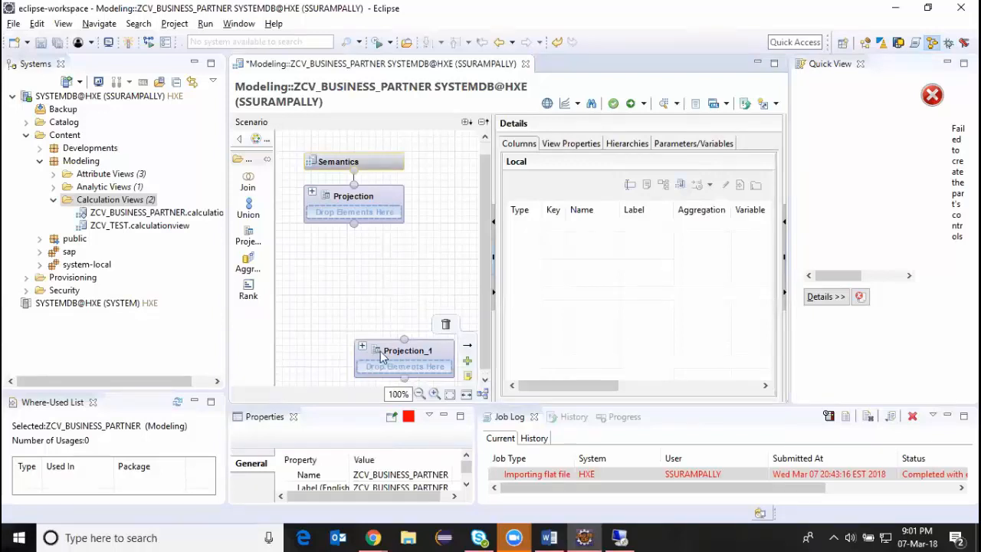
pyautogui.moveTo(371, 358); pyautogui.dragTo(353, 325)
pyautogui.moveTo(356, 344)
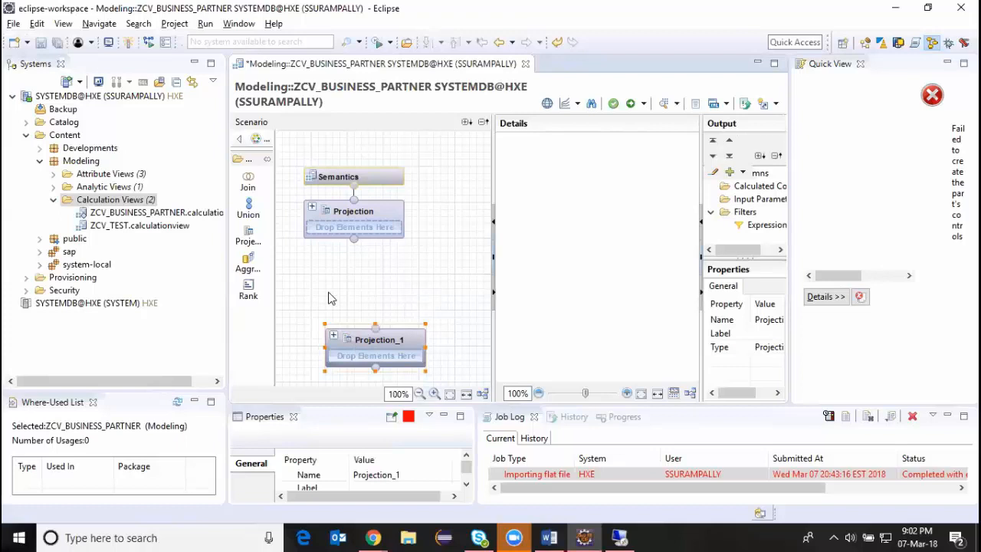
pyautogui.click(860, 65)
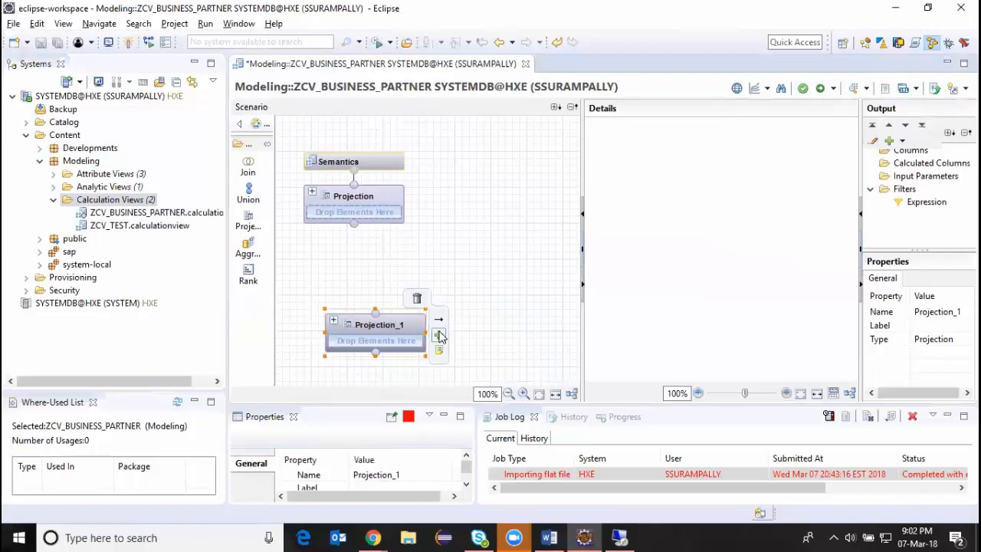
pyautogui.click(439, 336)
pyautogui.write('Business')
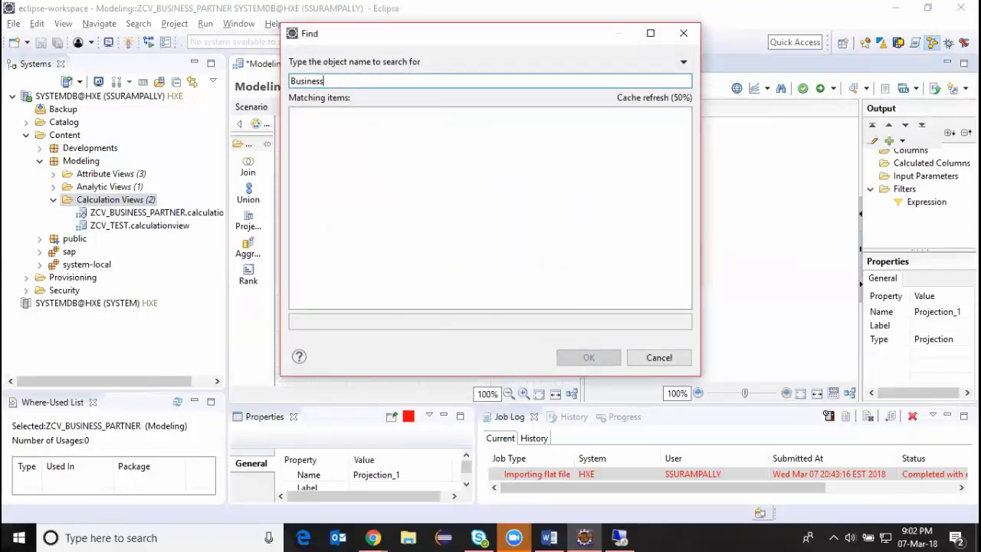
pyautogui.press('BackSpace')
pyautogui.press('BackSpace')
pyautogui.press('BackSpace')
pyautogui.press('BackSpace')
pyautogui.press('BackSpace')
pyautogui.press('BackSpace')
pyautogui.press('BackSpace')
pyautogui.write('em')
pyautogui.press('BackSpace')
pyautogui.write('pm.demo')
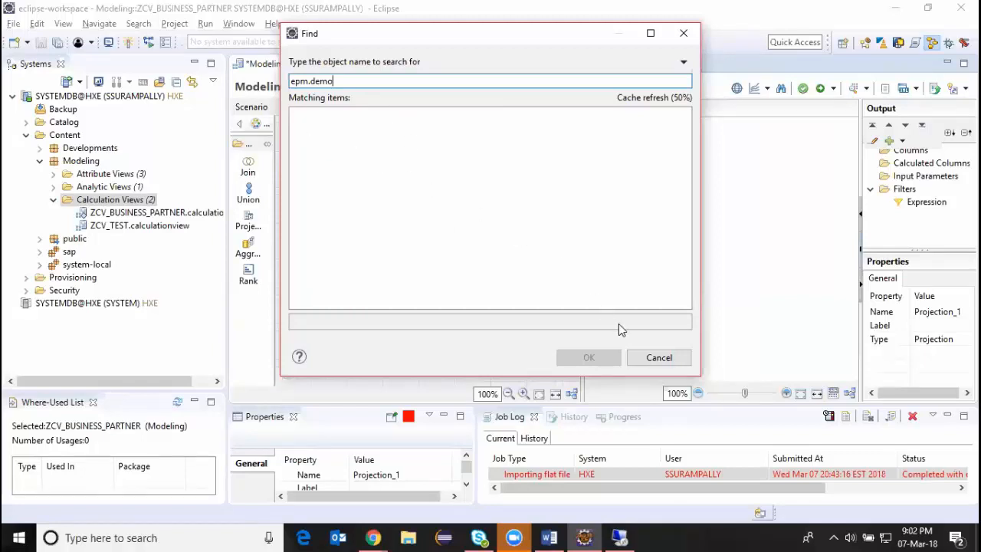
pyautogui.click(662, 358)
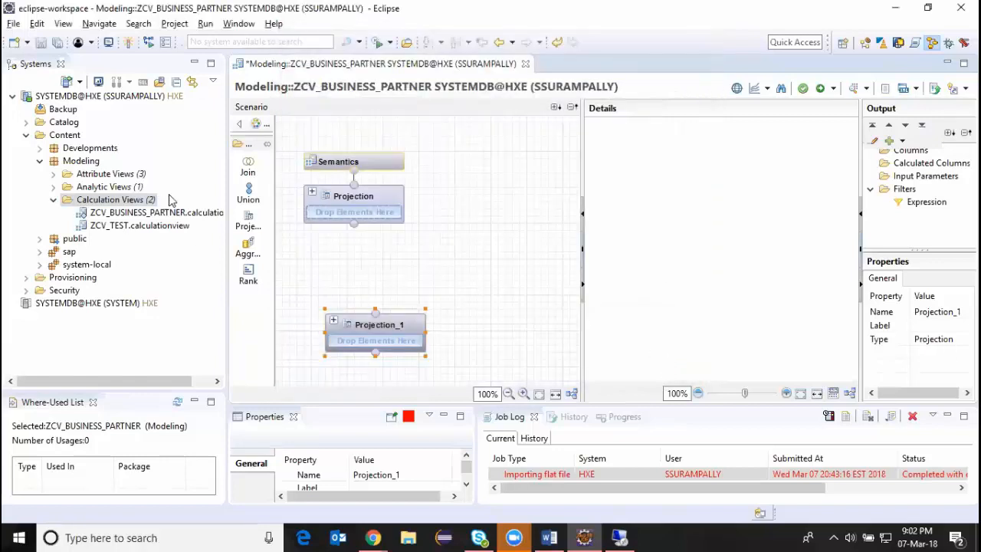
# Expand the Catalog of SYSTEMDB@HXE down to the Tables of the SAP_HANA_DEMO schema.
pyautogui.click(26, 121)
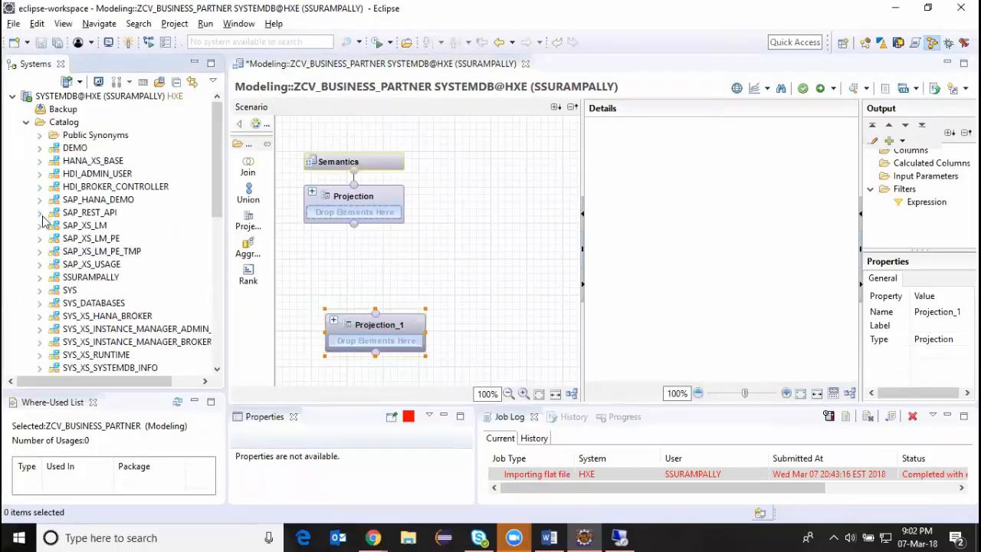
pyautogui.scroll(-3, 44, 268)
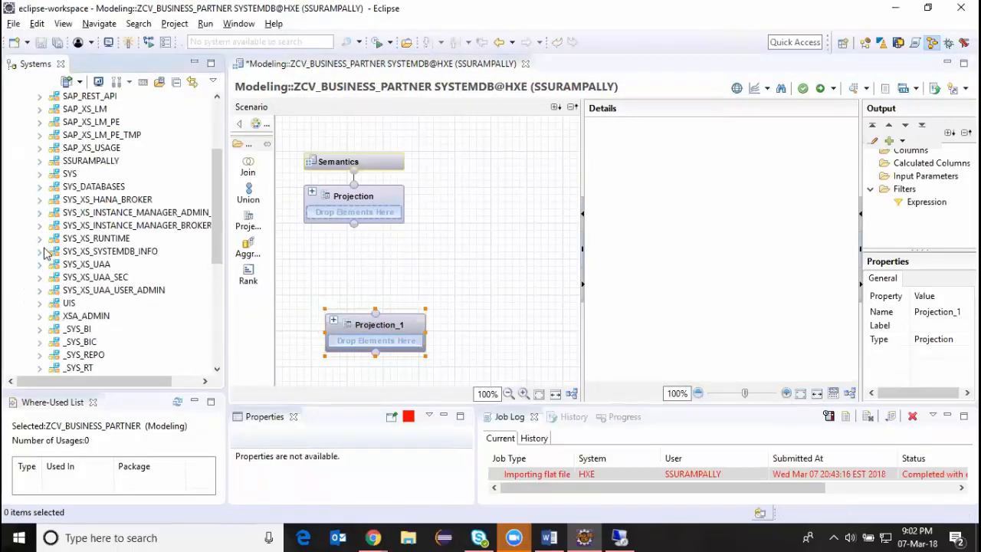
pyautogui.scroll(-1, 45, 253)
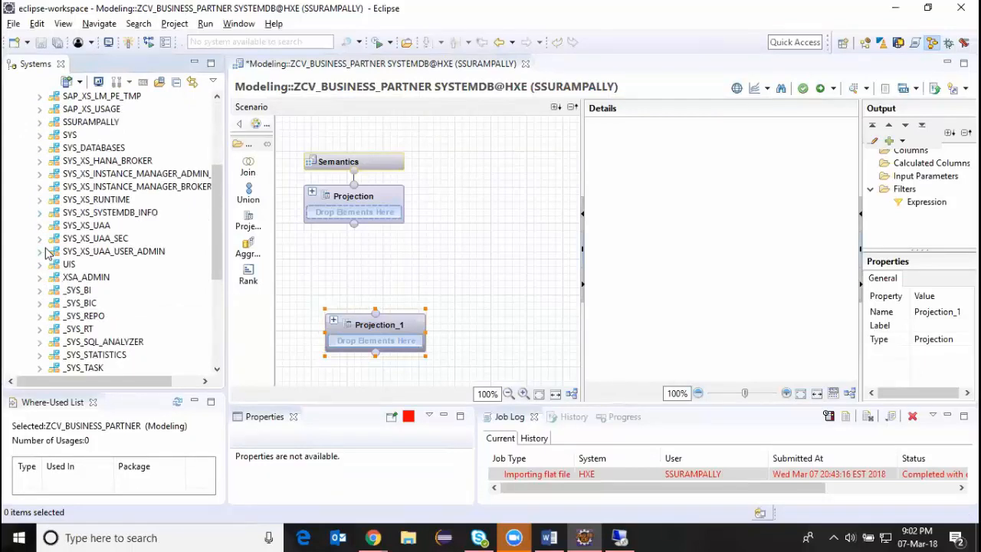
pyautogui.scroll(3, 45, 254)
pyautogui.click(39, 161)
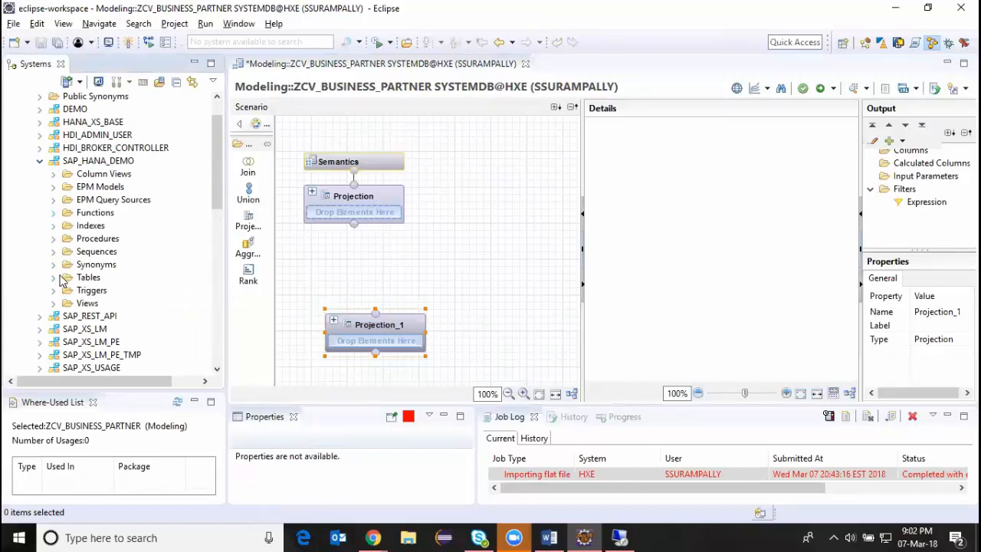
pyautogui.click(54, 277)
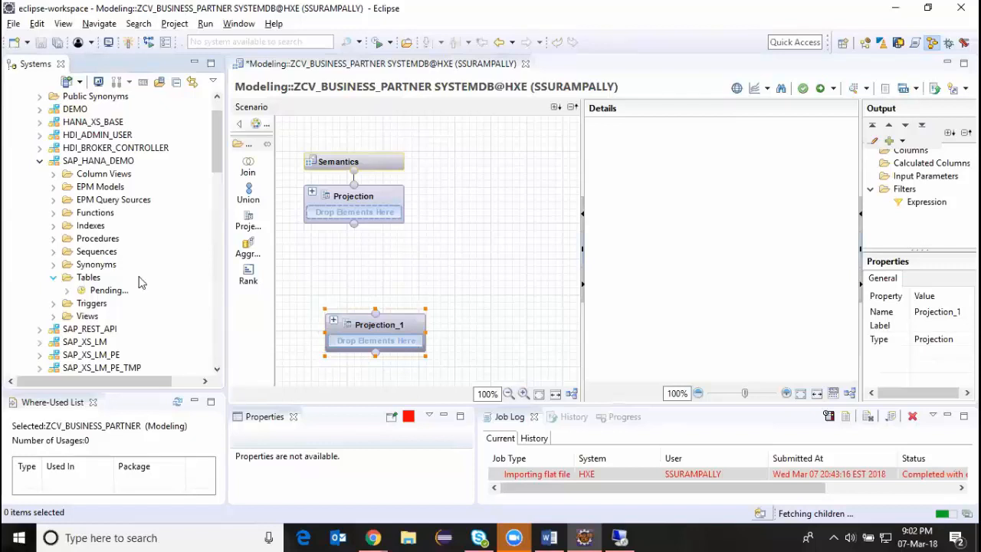
# Widen the systems tree to read the full table names, and add the MD.BusinessPartner table to the Projection_1 node.
pyautogui.scroll(-3, 161, 253)
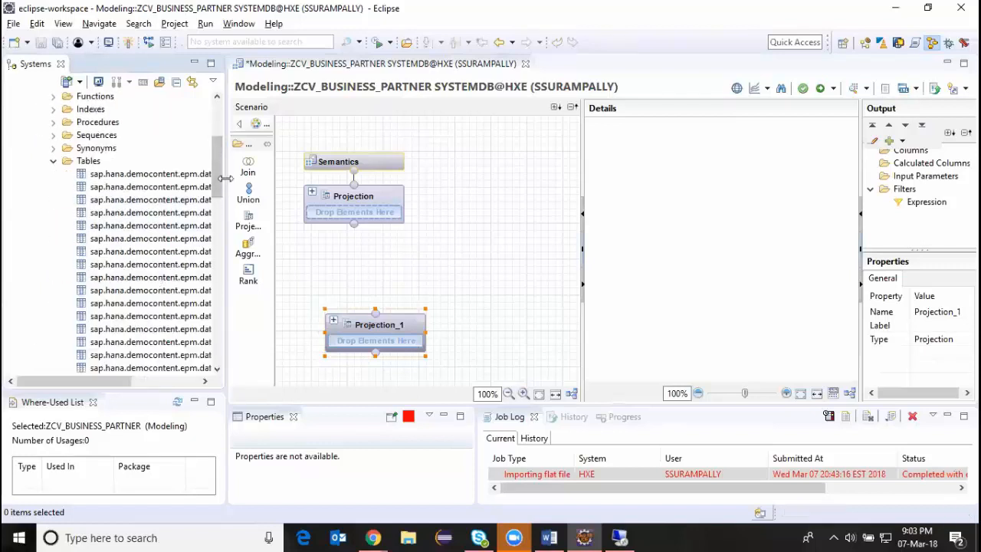
pyautogui.moveTo(225, 180); pyautogui.dragTo(270, 180)
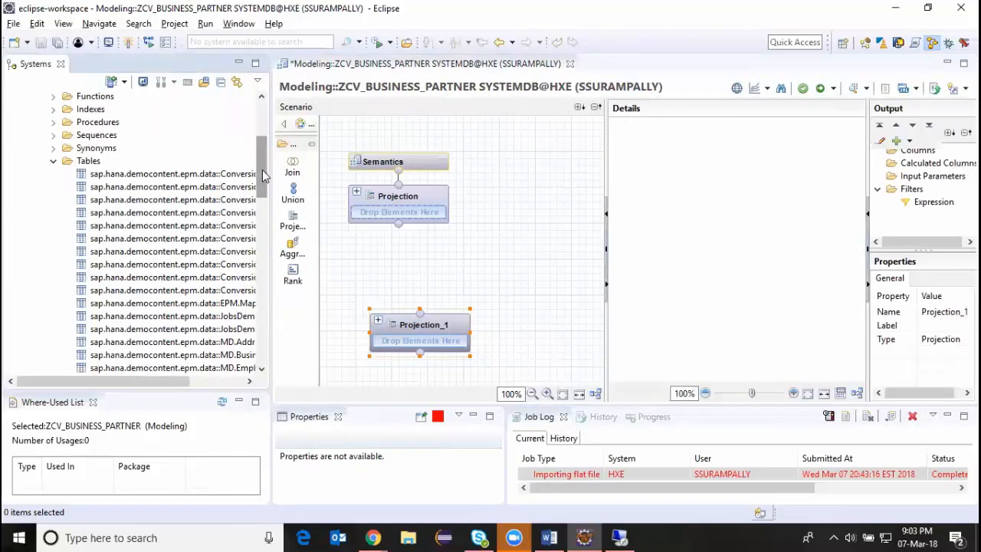
pyautogui.scroll(-5, 261, 178)
pyautogui.moveTo(151, 383); pyautogui.dragTo(201, 383)
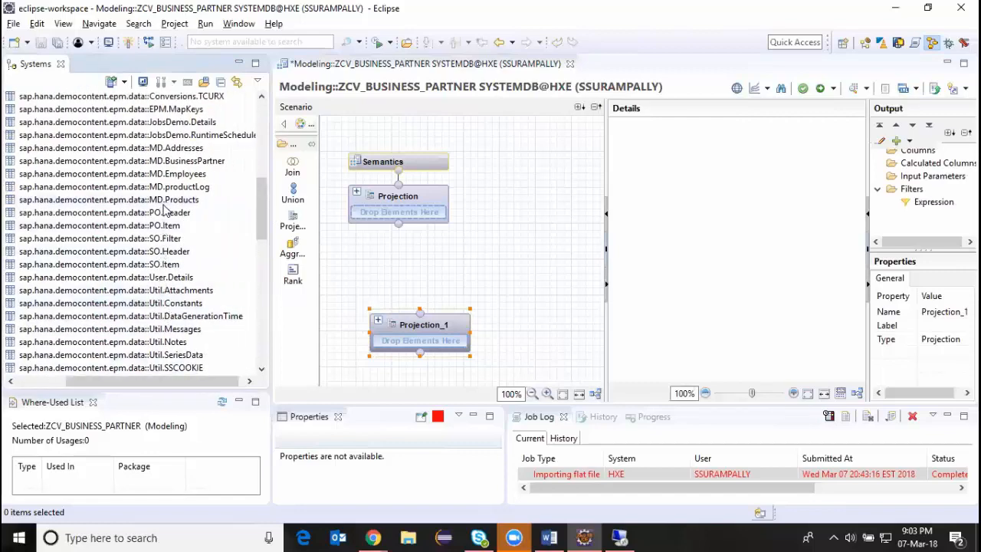
pyautogui.scroll(-4, 164, 214)
pyautogui.scroll(4, 169, 222)
pyautogui.moveTo(184, 161); pyautogui.dragTo(431, 354)
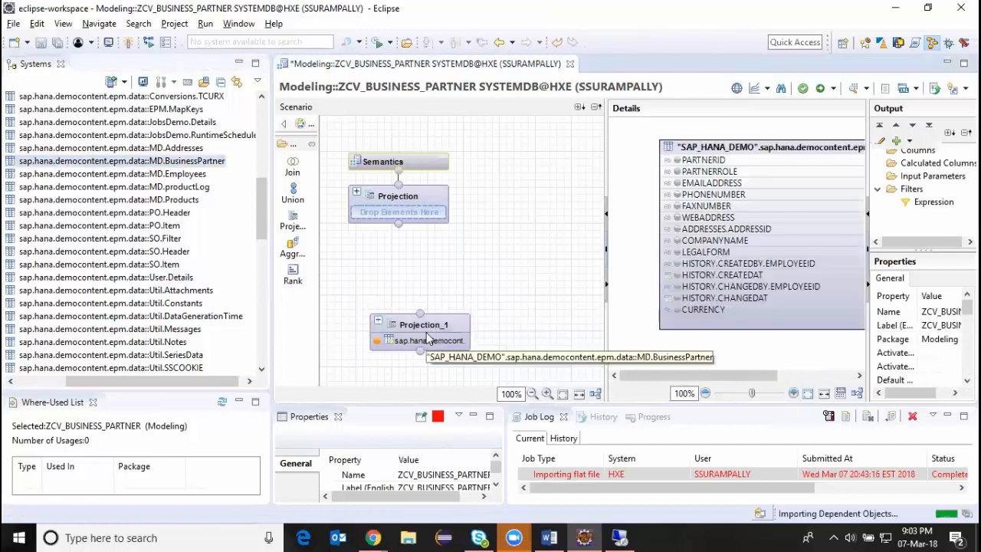
pyautogui.moveTo(438, 330)
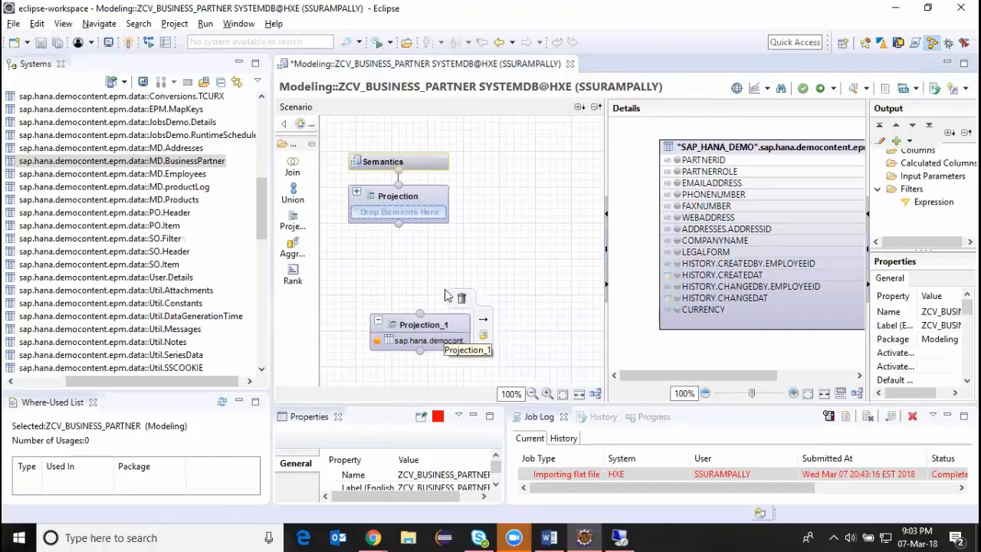
# Add the PARTNERID and ADDRESSES.ADDRESSID columns of the MD.BusinessPartner table to the Projection_1 output.
pyautogui.rightClick(756, 162)
pyautogui.rightClick(756, 151)
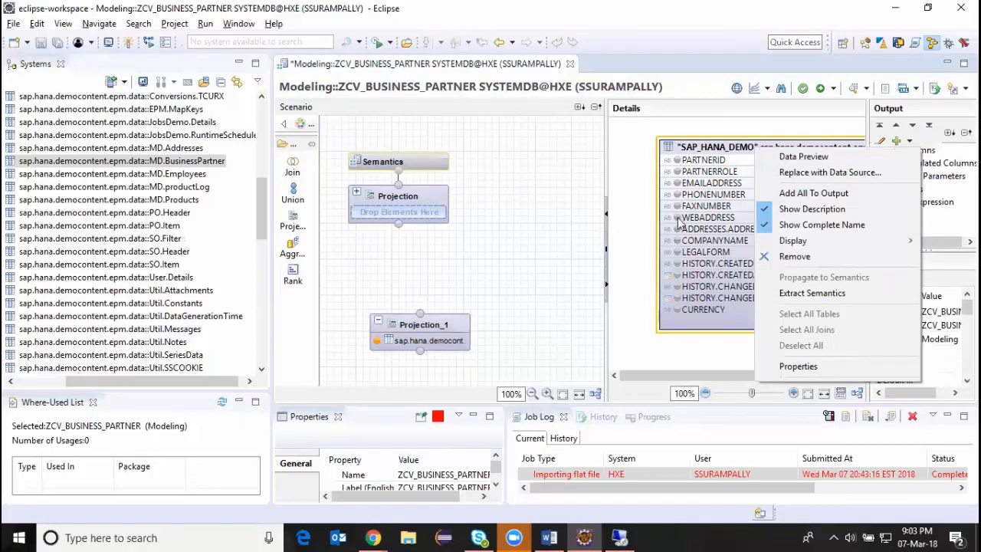
pyautogui.click(633, 152)
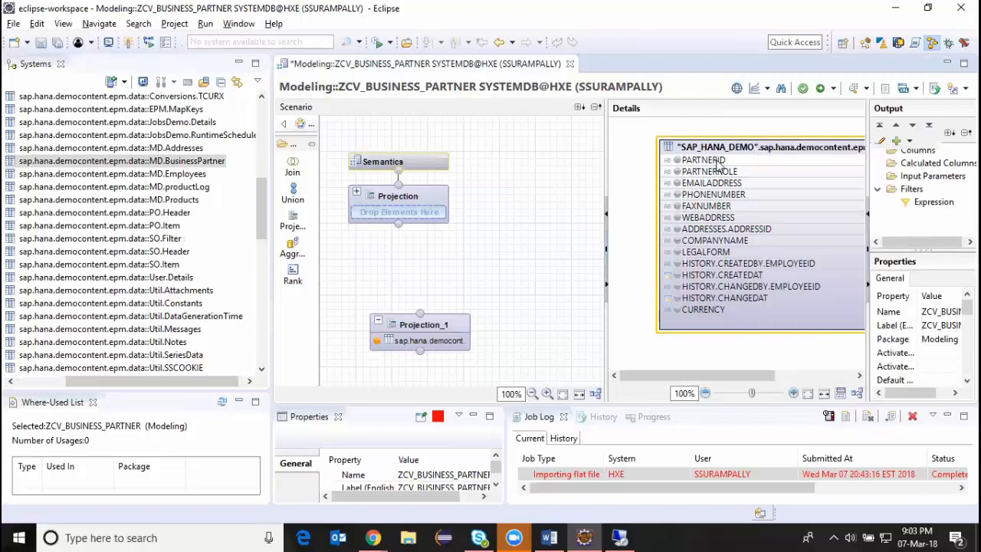
pyautogui.click(688, 161)
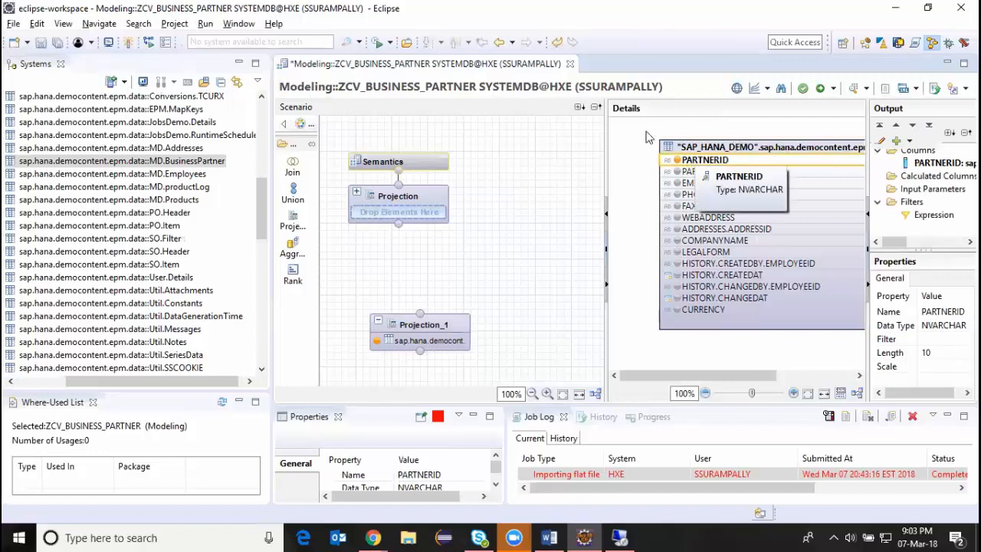
pyautogui.moveTo(604, 132); pyautogui.dragTo(536, 132)
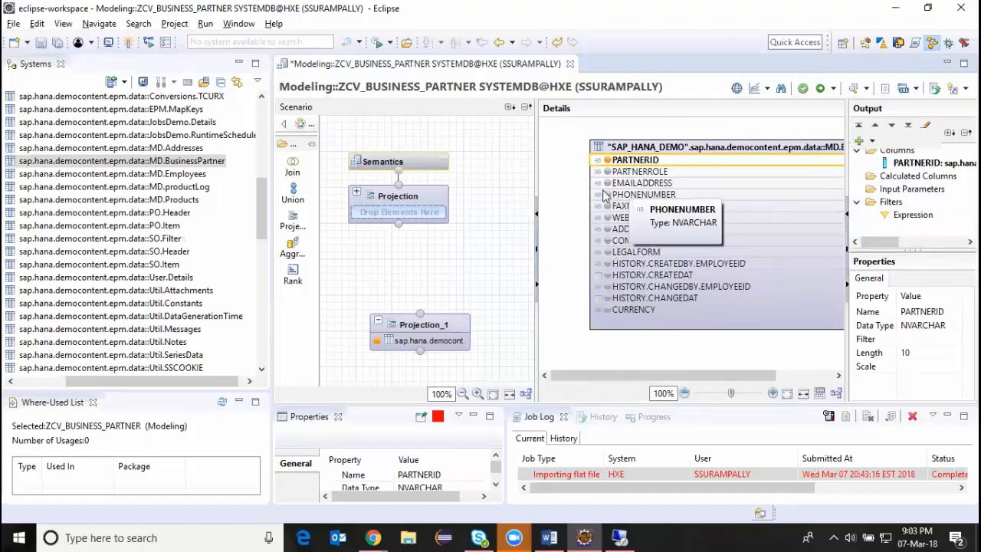
pyautogui.click(608, 230)
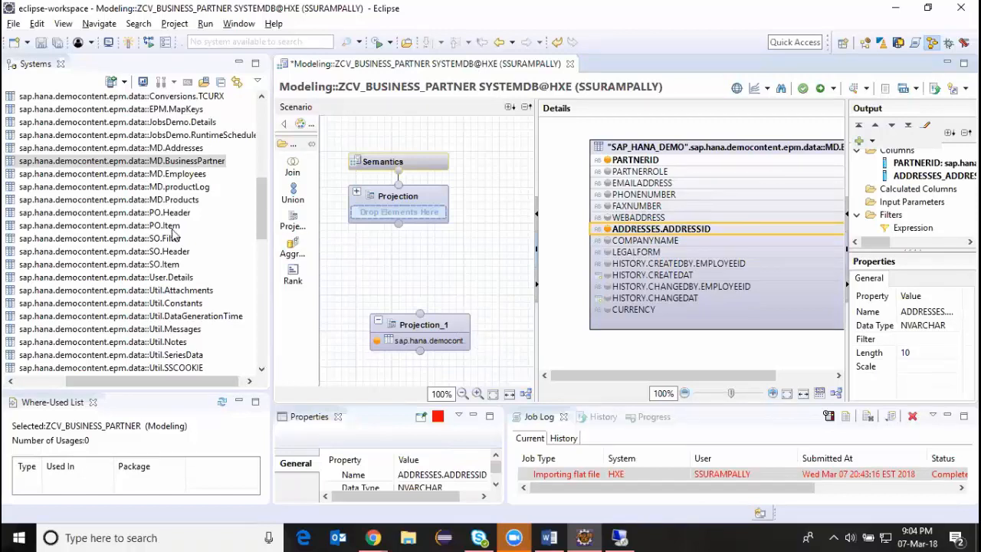
# Add another Projection node beside Projection_1 and assign the MD.Addresses table to it.
pyautogui.moveTo(155, 148); pyautogui.dragTo(168, 169)
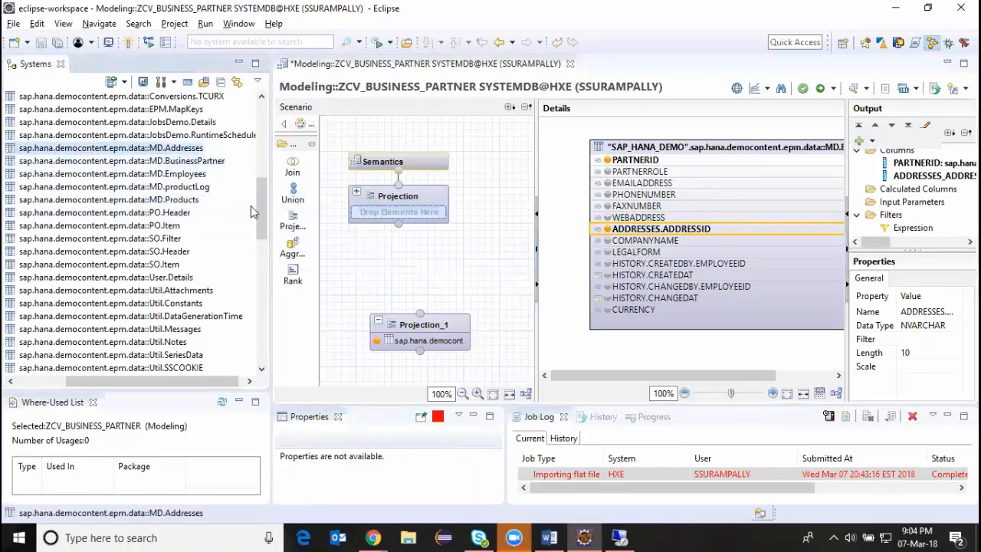
pyautogui.click(293, 222)
pyautogui.click(487, 272)
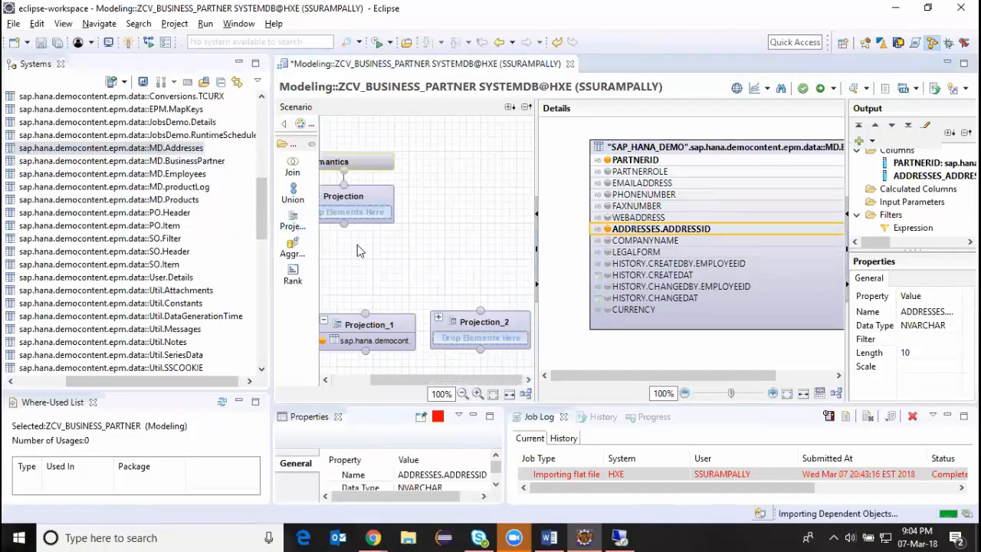
pyautogui.moveTo(161, 148); pyautogui.dragTo(509, 344)
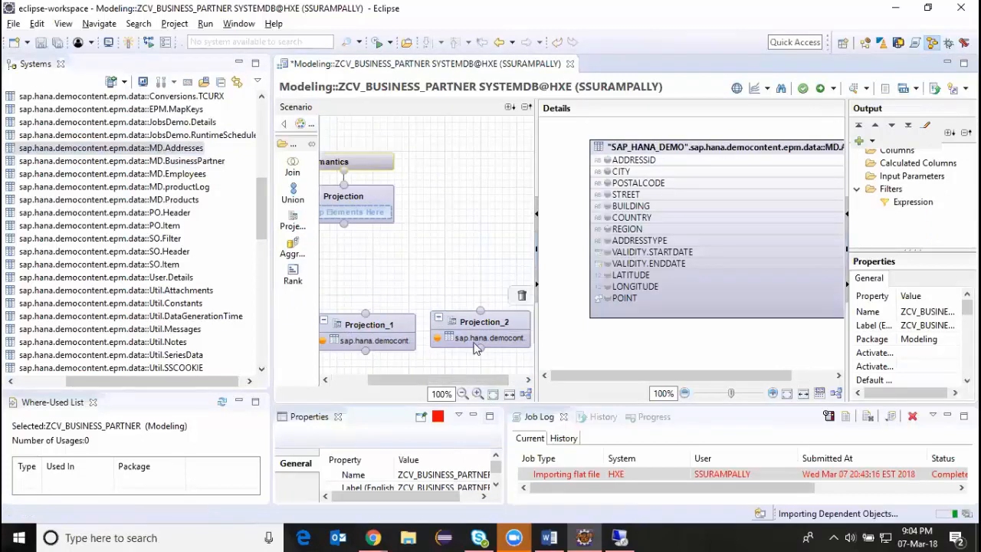
# Add the ADDRESSID, COUNTRY, REGION, CITY and STREET columns of the MD.Addresses table to the Projection_2 output.
pyautogui.click(478, 327)
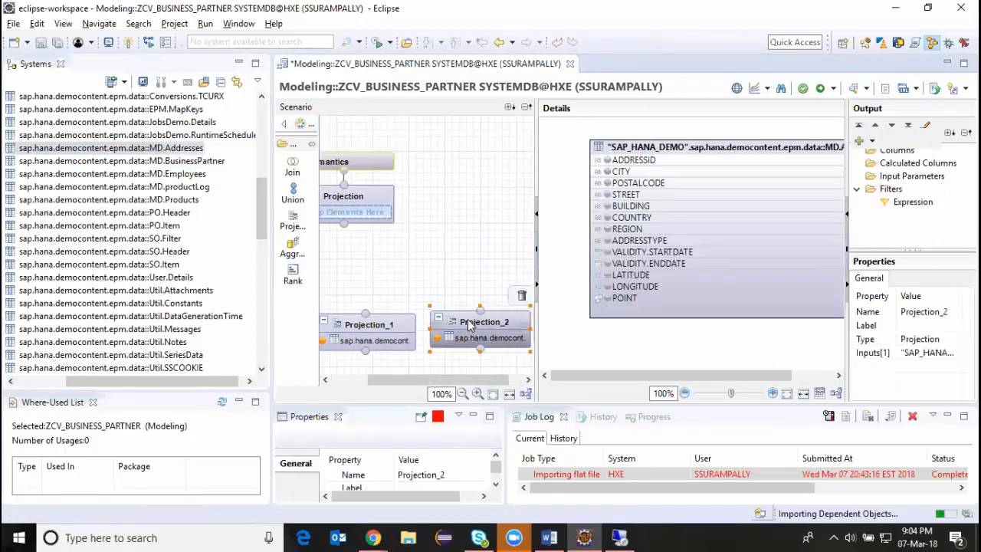
pyautogui.click(607, 160)
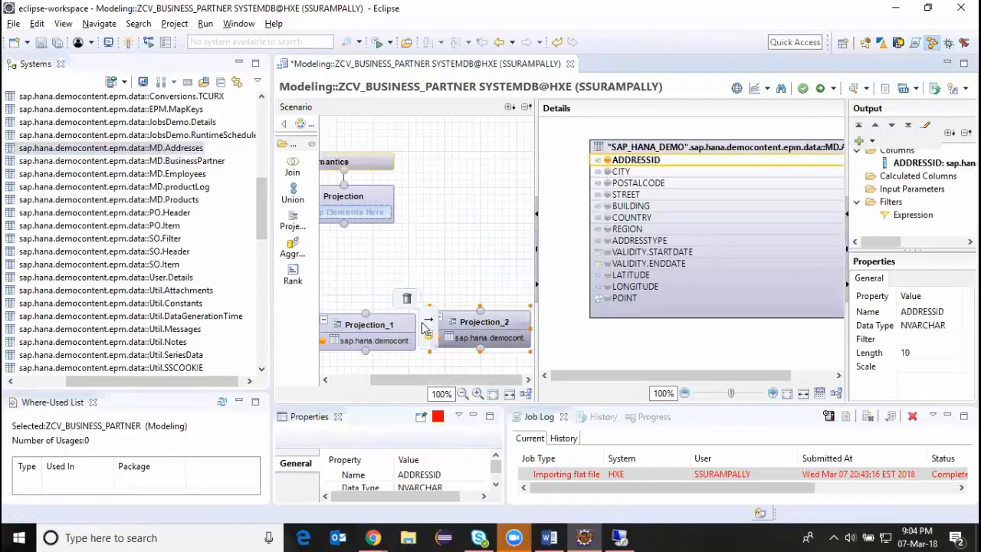
pyautogui.click(607, 218)
pyautogui.click(608, 229)
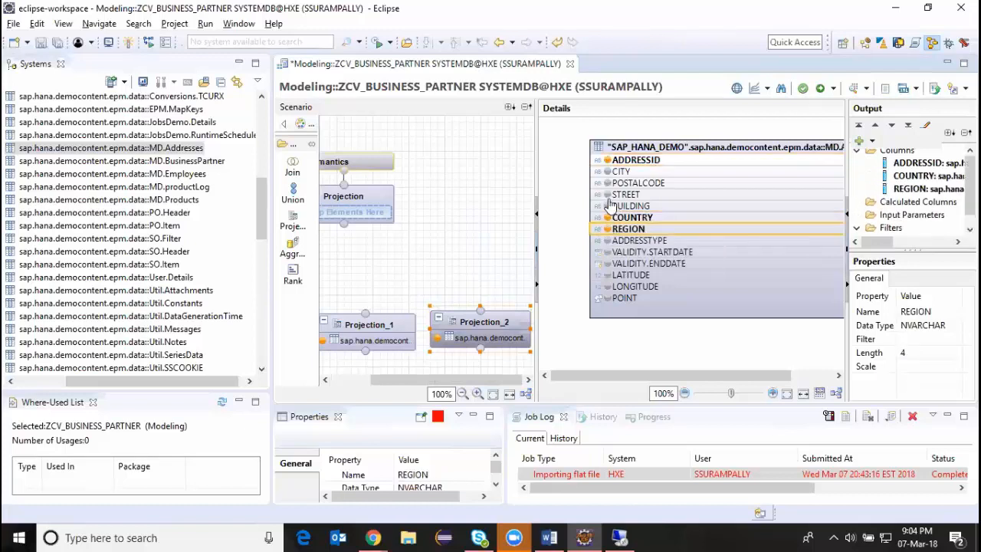
pyautogui.click(606, 171)
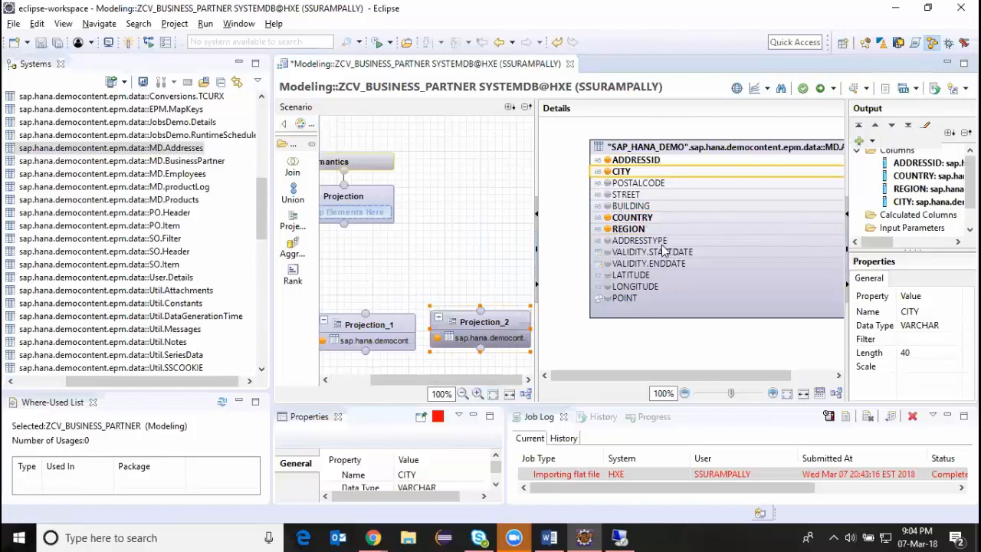
pyautogui.click(607, 196)
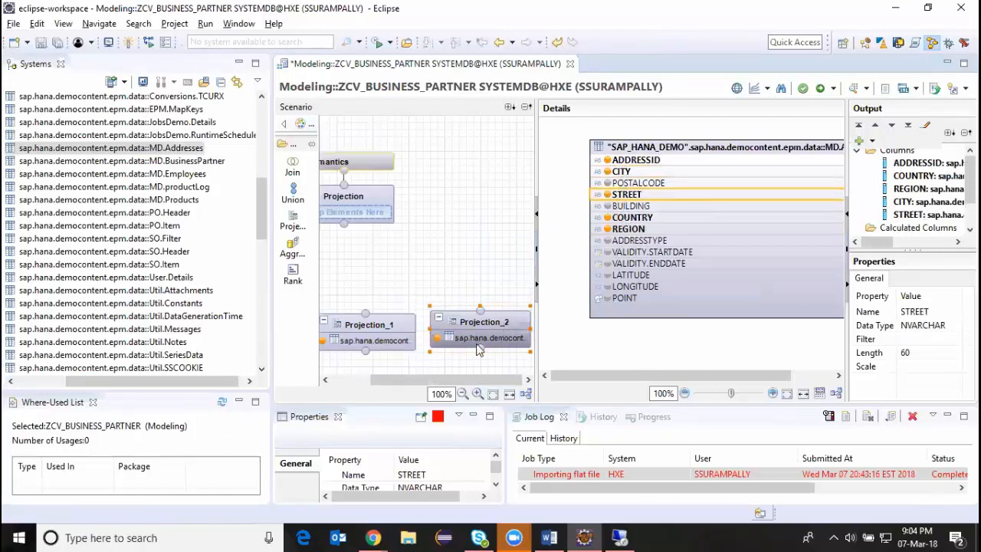
# Add a Join node above the two lower projections and connect Projection_1 and Projection_2 to it as inputs.
pyautogui.moveTo(433, 379); pyautogui.dragTo(419, 375)
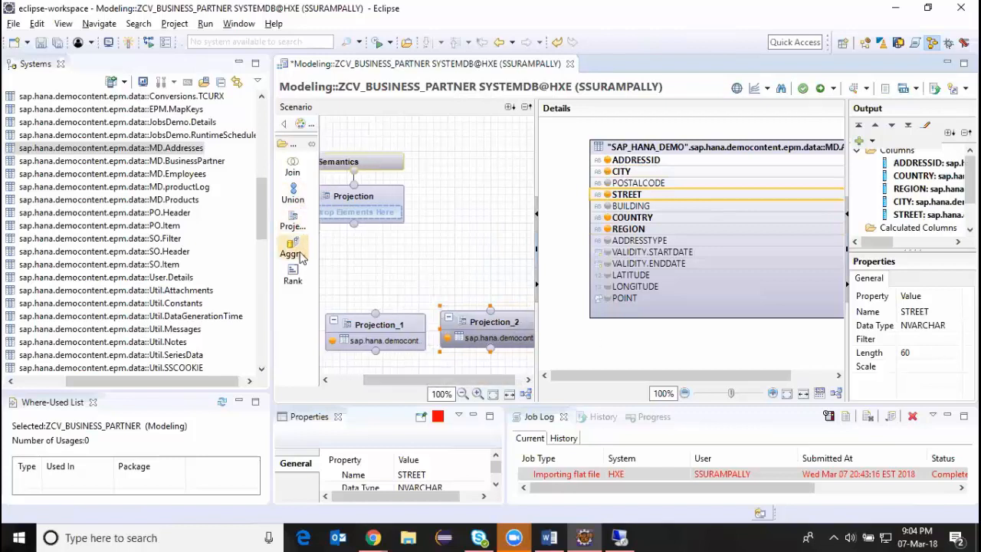
pyautogui.click(292, 167)
pyautogui.click(408, 253)
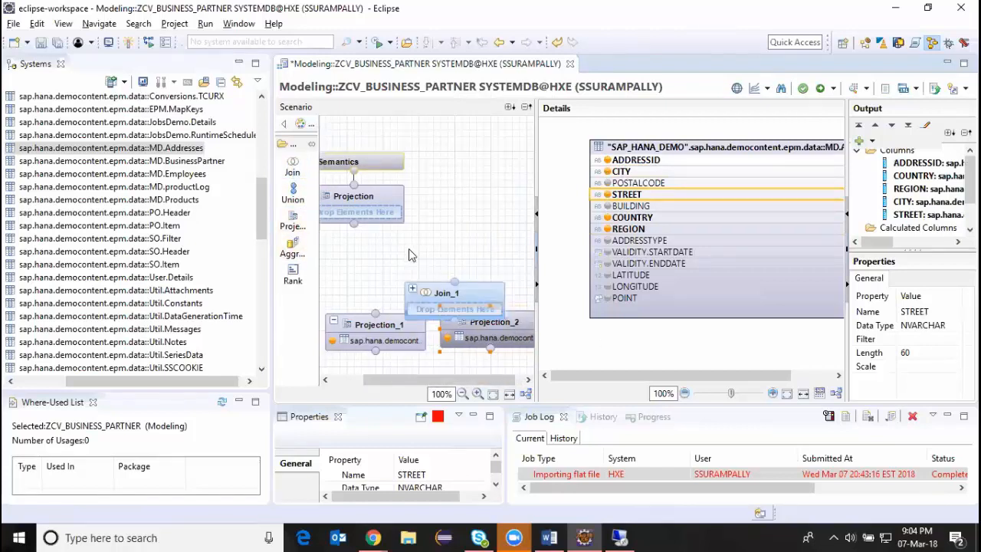
pyautogui.click(447, 292)
pyautogui.moveTo(447, 292); pyautogui.dragTo(432, 258)
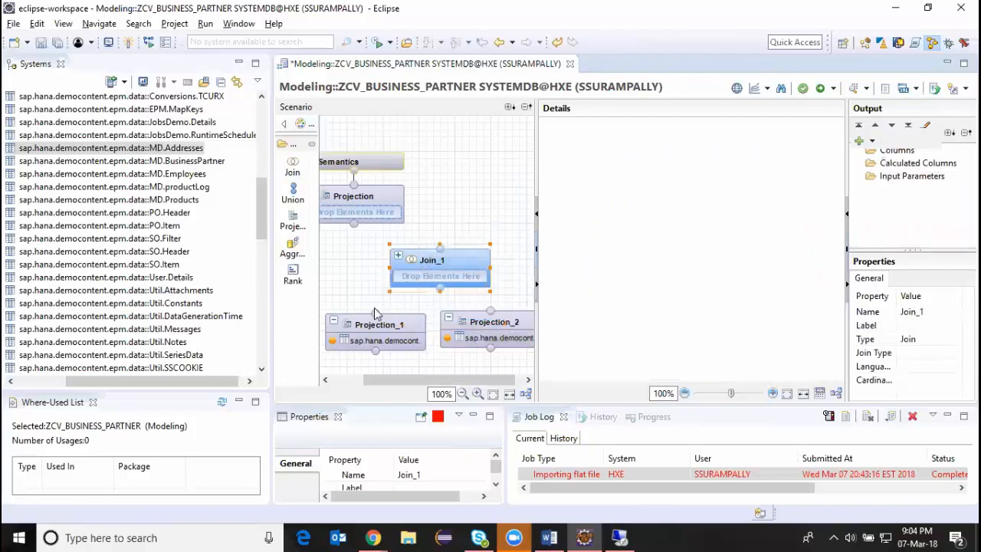
pyautogui.moveTo(375, 313); pyautogui.dragTo(450, 264)
pyautogui.click(453, 237)
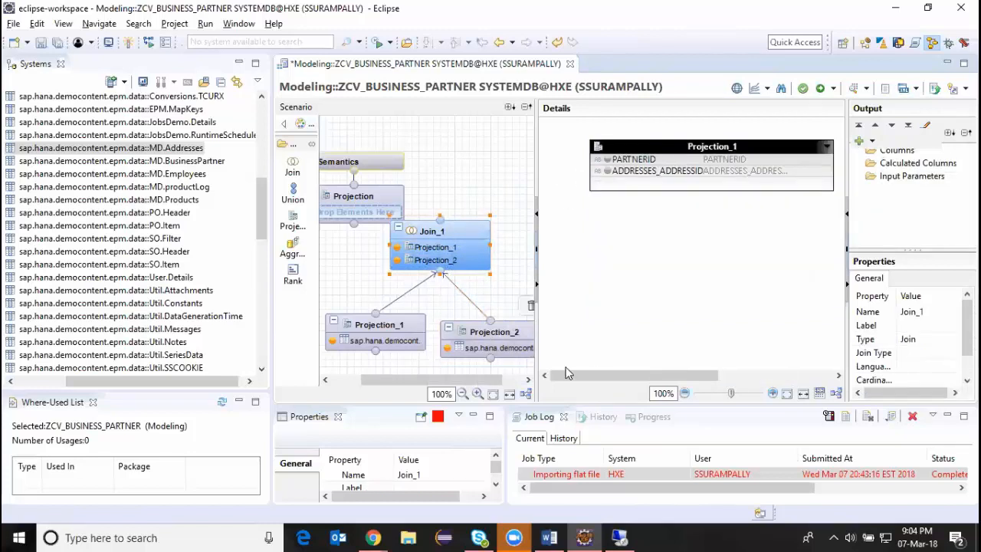
# In the Join_1 details, link ADDRESSES_ADDRESSID of Projection_1 to ADDRESSID of Projection_2.
pyautogui.moveTo(612, 377); pyautogui.dragTo(693, 377)
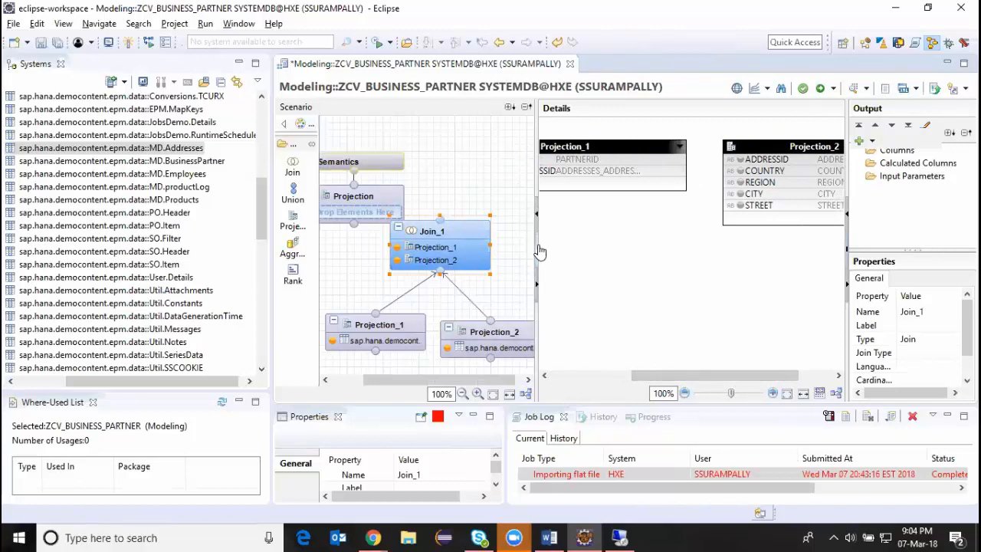
pyautogui.click(538, 215)
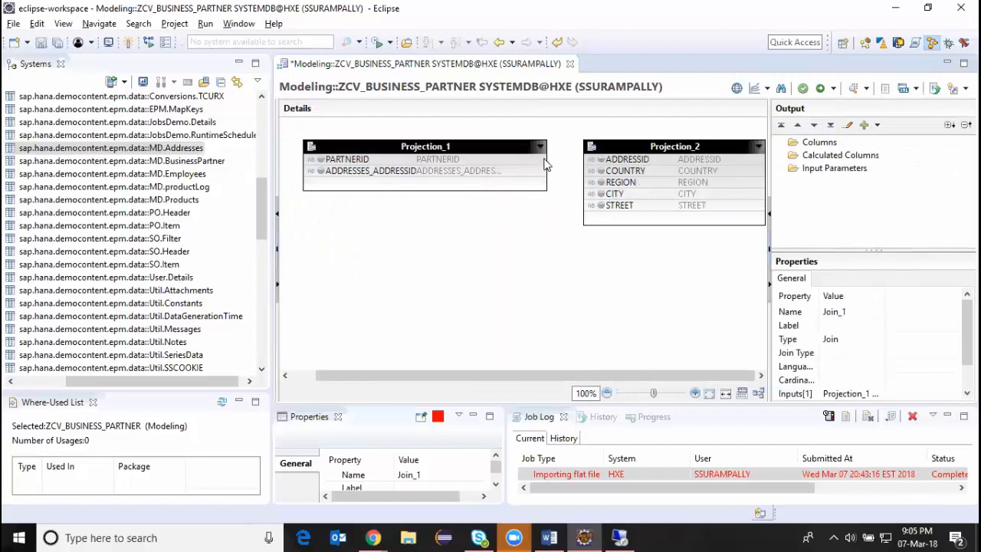
pyautogui.moveTo(512, 178); pyautogui.dragTo(591, 160)
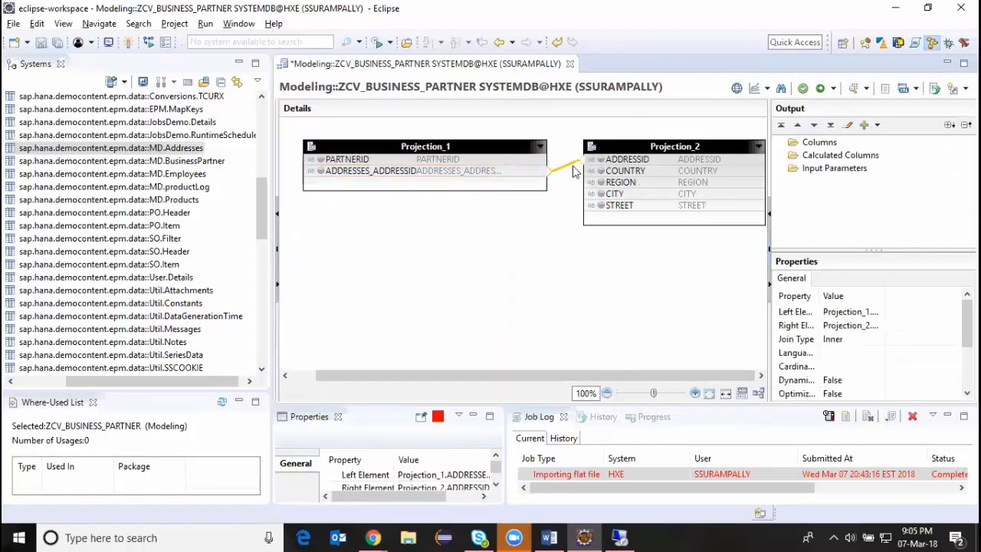
# Edit the join between the two projections and set its cardinality to n..1.
pyautogui.click(569, 170)
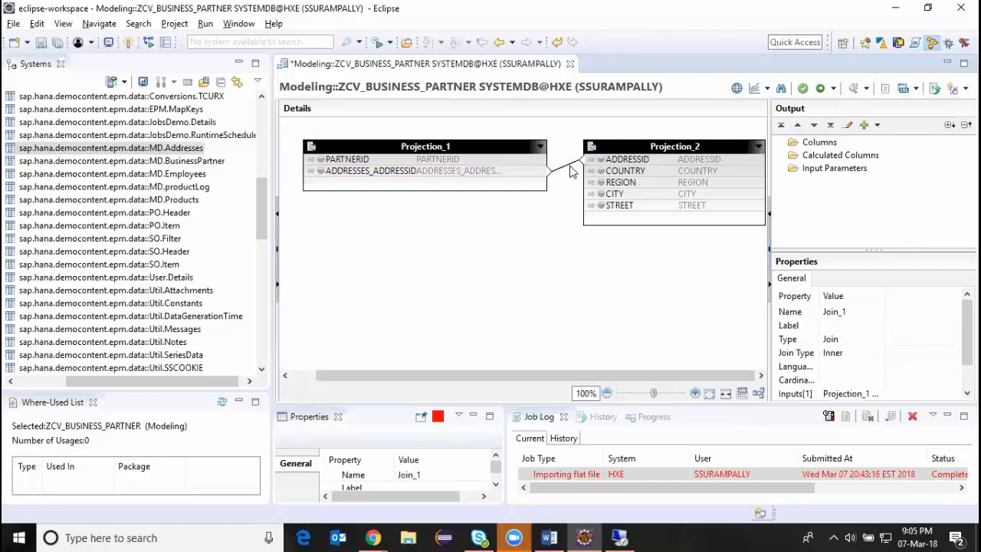
pyautogui.doubleClick(570, 170)
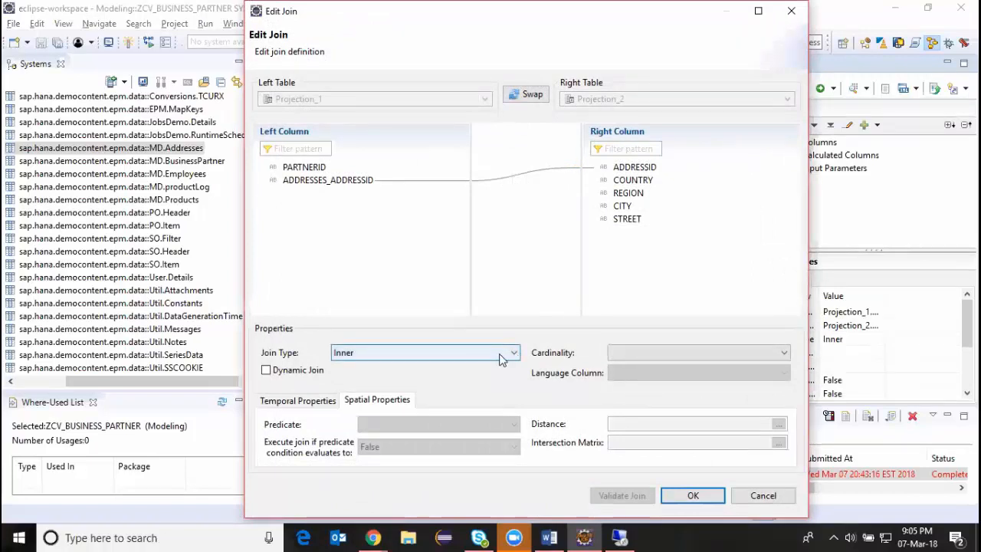
pyautogui.click(674, 353)
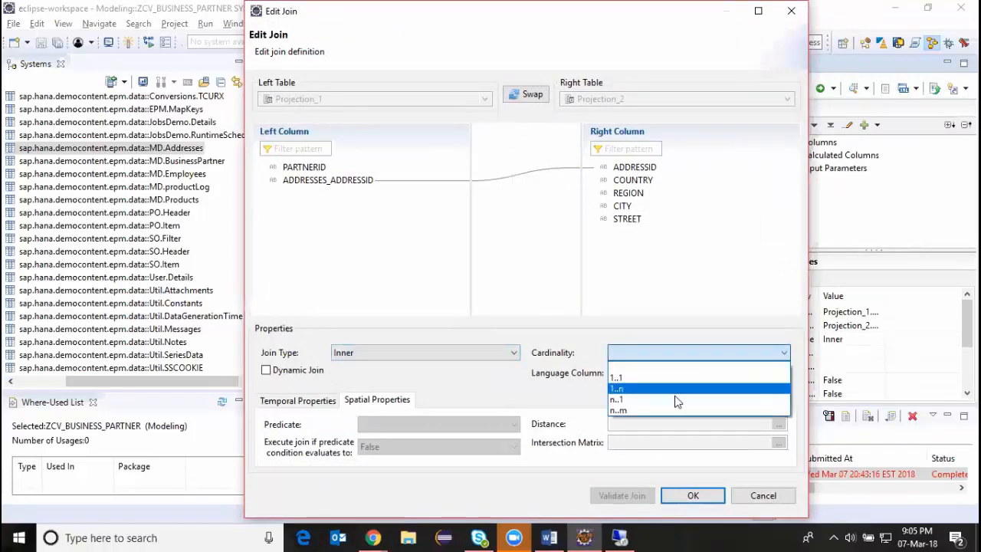
pyautogui.click(629, 399)
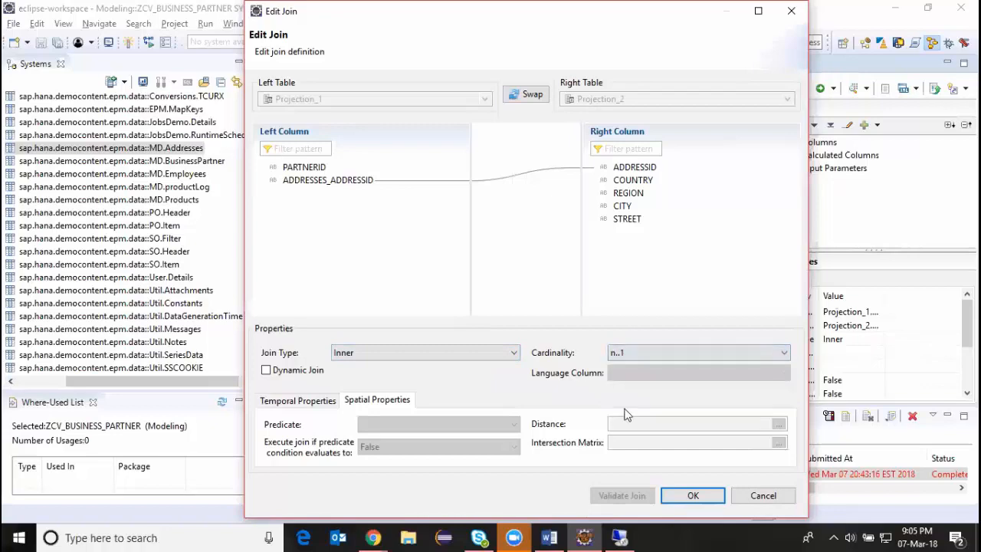
pyautogui.click(693, 495)
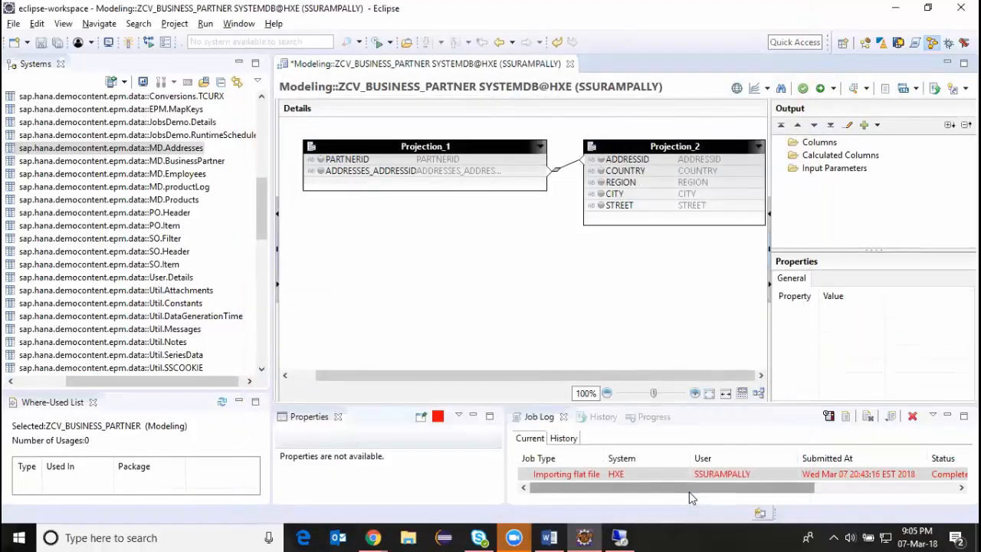
# Add PARTNERID from Projection_1 and COUNTRY, REGION and CITY from Projection_2 to the Join_1 output.
pyautogui.click(320, 160)
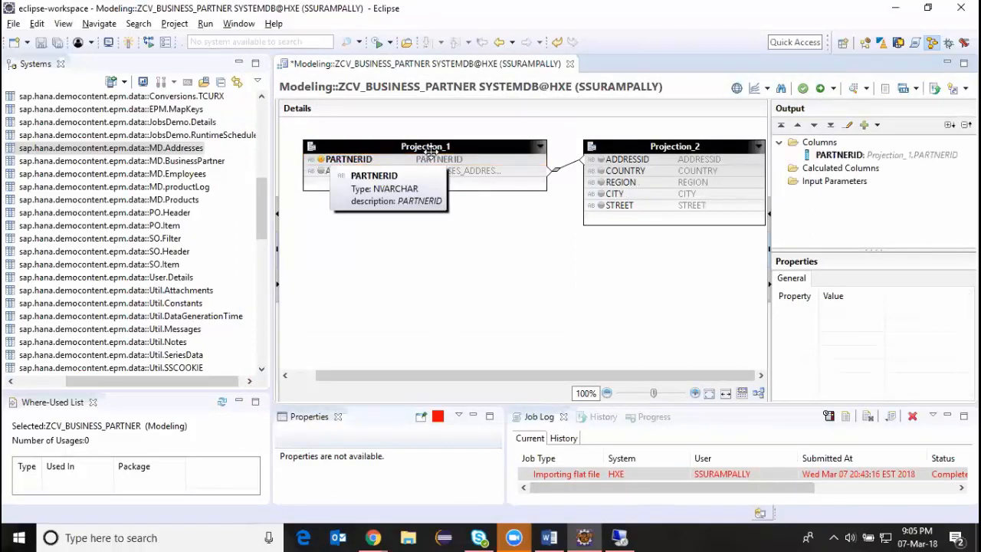
pyautogui.click(601, 171)
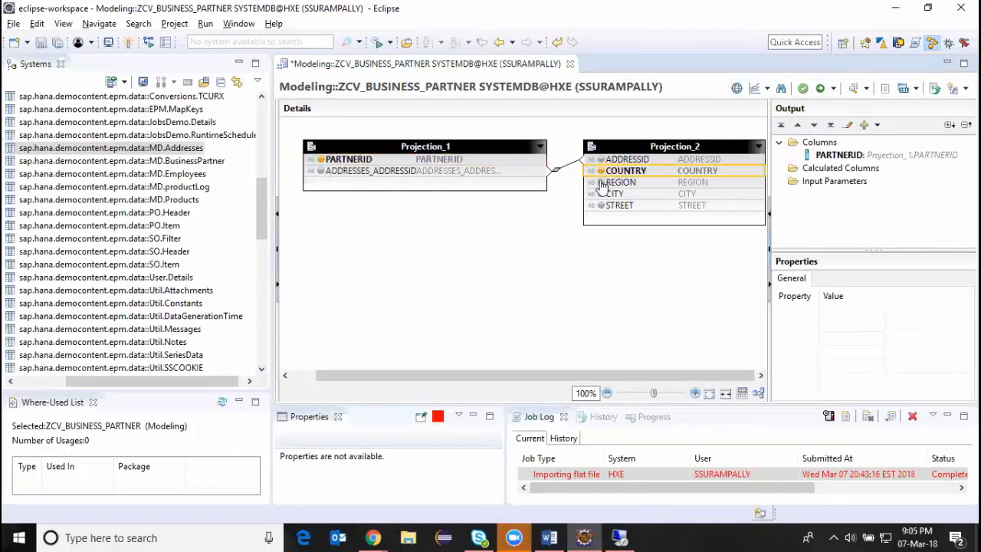
pyautogui.click(602, 184)
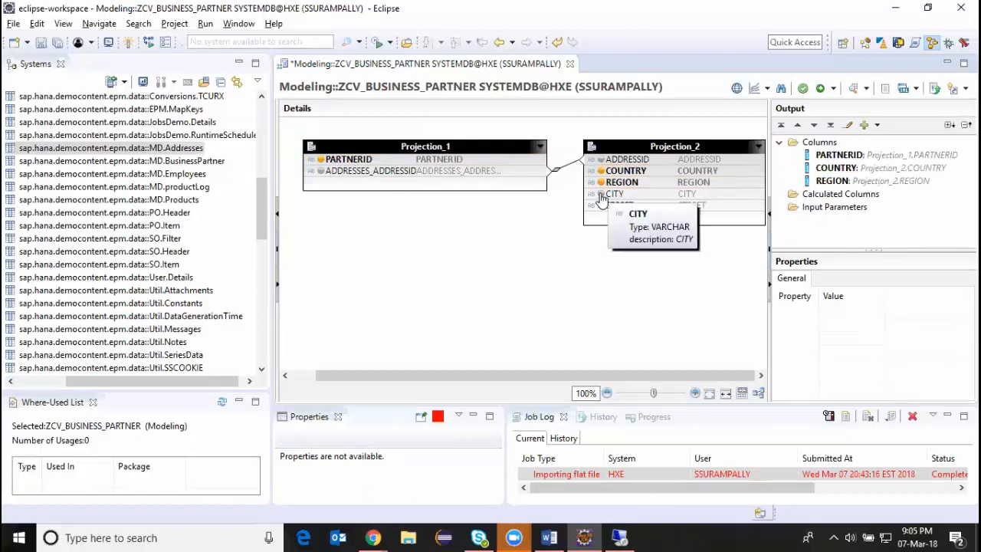
pyautogui.click(600, 194)
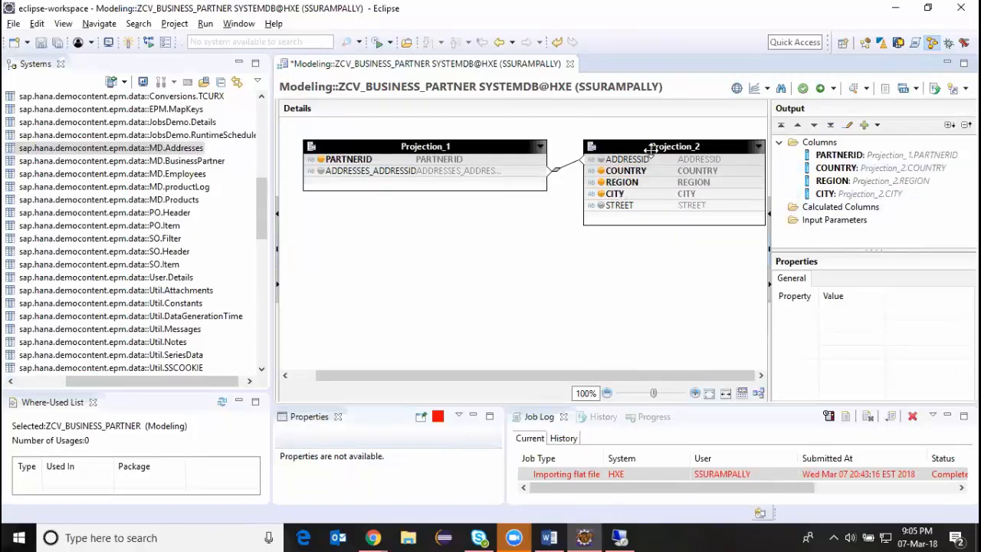
# Connect Join_1 to the Projection node below Semantics, making room in the scenario, and add all Join_1 columns to that node's output.
pyautogui.click(279, 247)
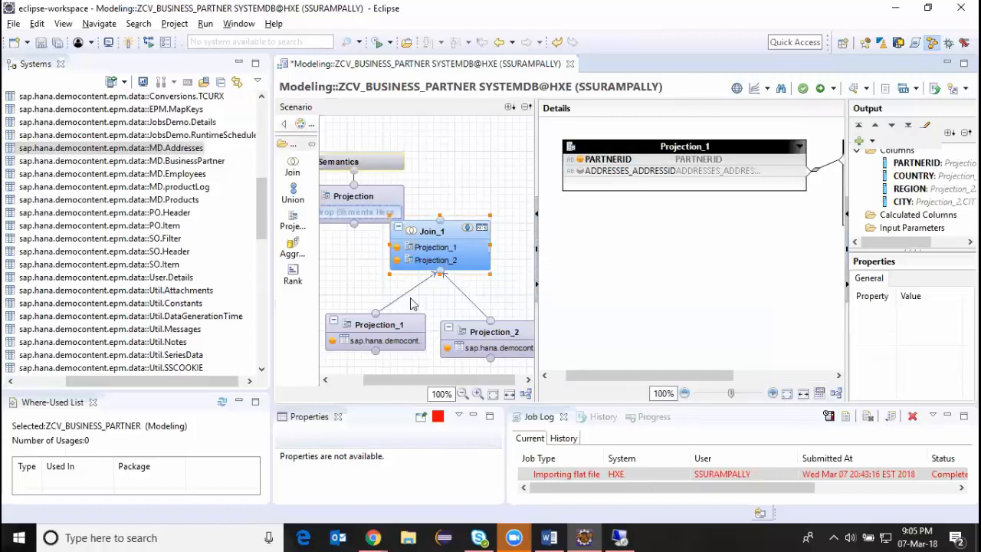
pyautogui.moveTo(394, 165)
pyautogui.moveTo(388, 162); pyautogui.dragTo(403, 126)
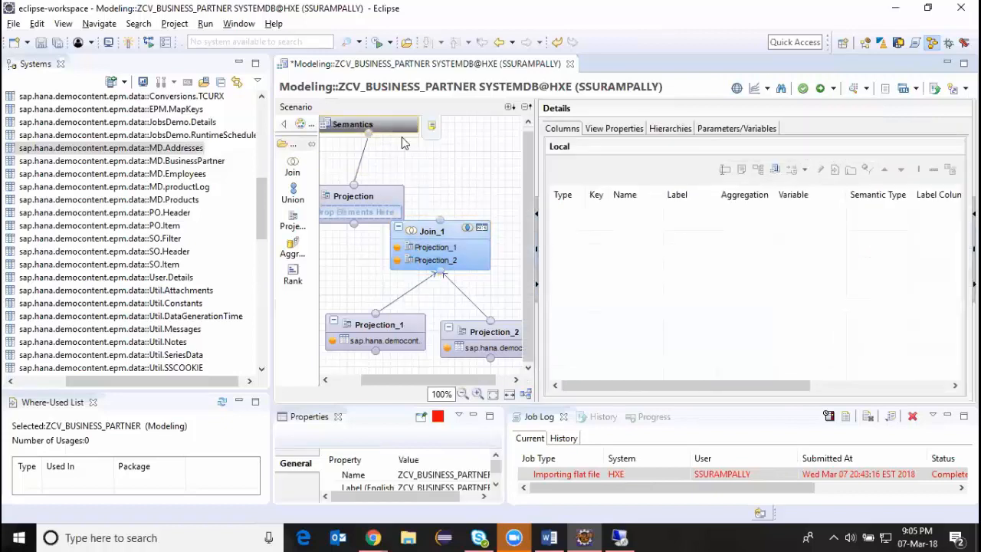
pyautogui.moveTo(375, 195); pyautogui.dragTo(419, 158)
pyautogui.moveTo(439, 224); pyautogui.dragTo(391, 164)
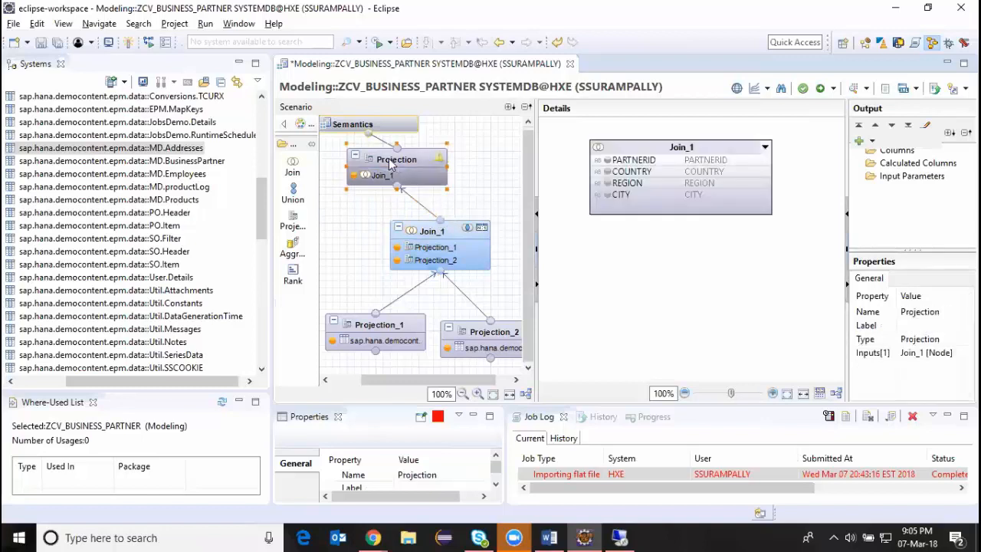
pyautogui.rightClick(648, 151)
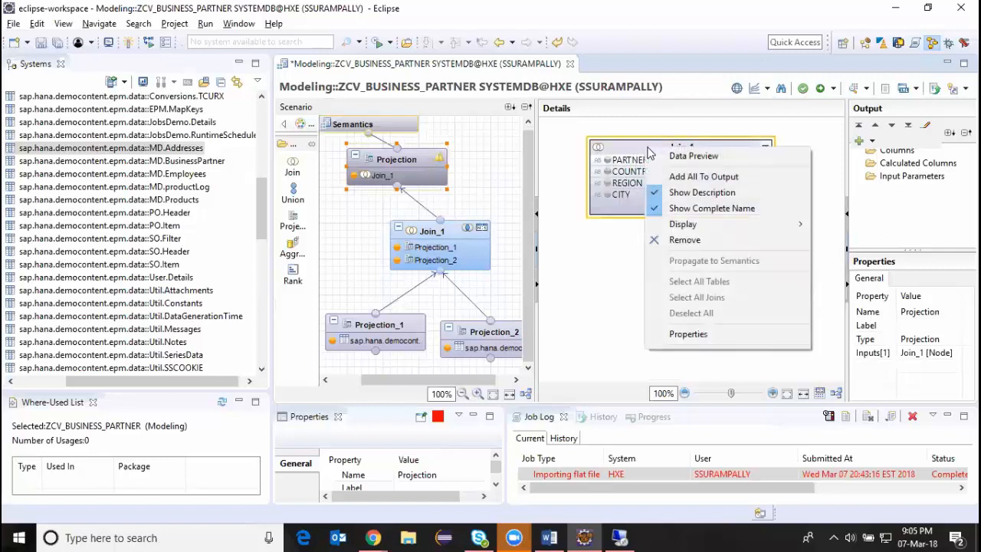
pyautogui.click(701, 177)
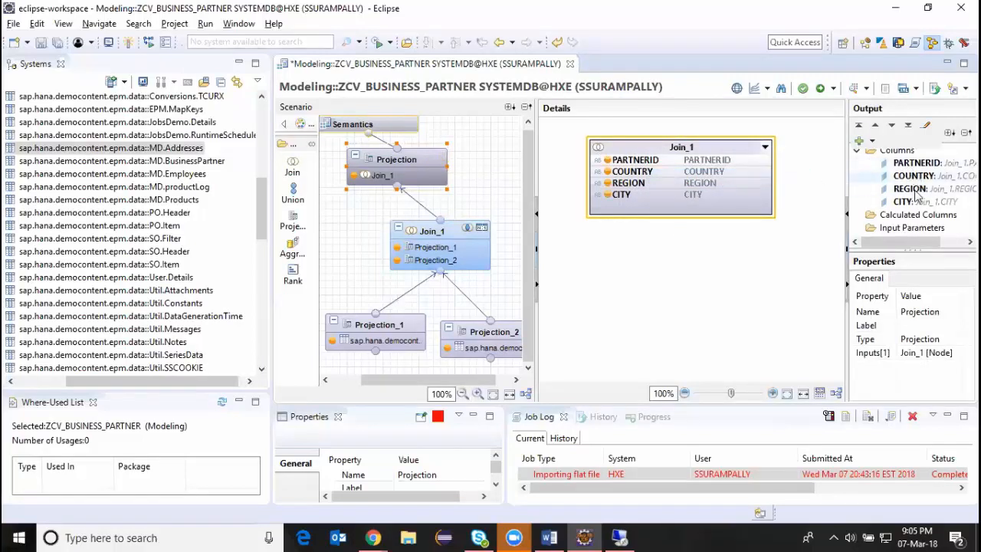
# Review the Semantics node's columns and its view properties, including the Data Category and Run With options.
pyautogui.click(364, 130)
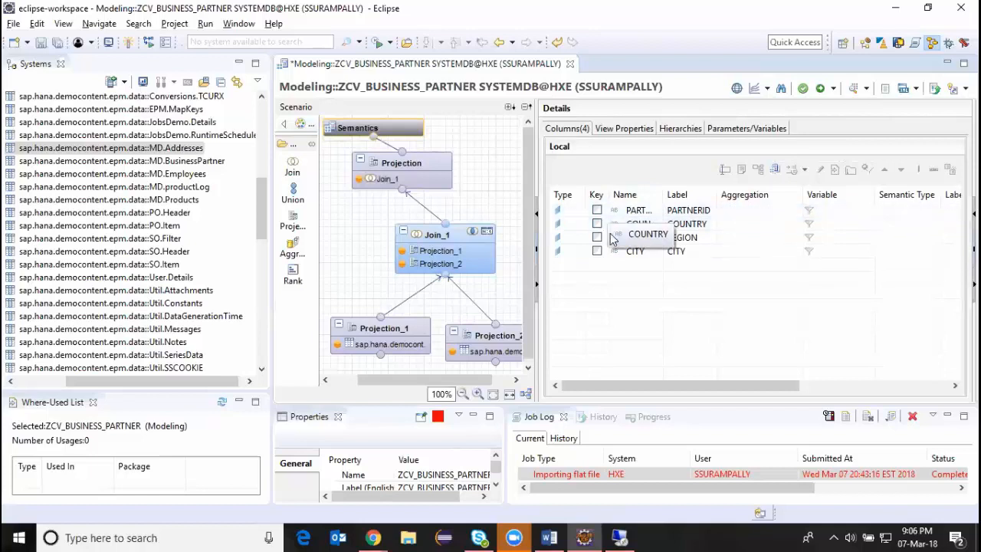
pyautogui.moveTo(687, 384)
pyautogui.mouseDown()
pyautogui.moveTo(717, 387)
pyautogui.moveTo(690, 387)
pyautogui.mouseUp()
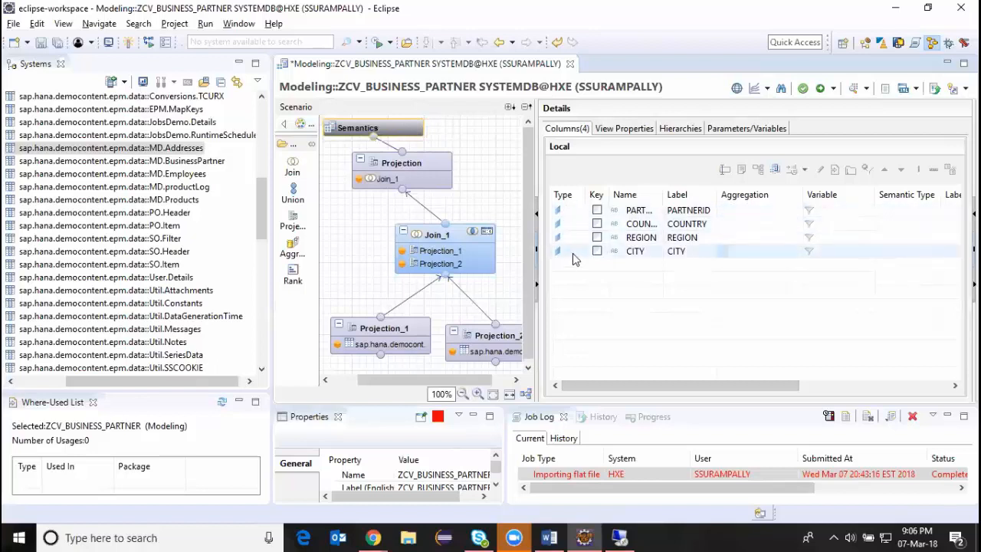
pyautogui.click(624, 129)
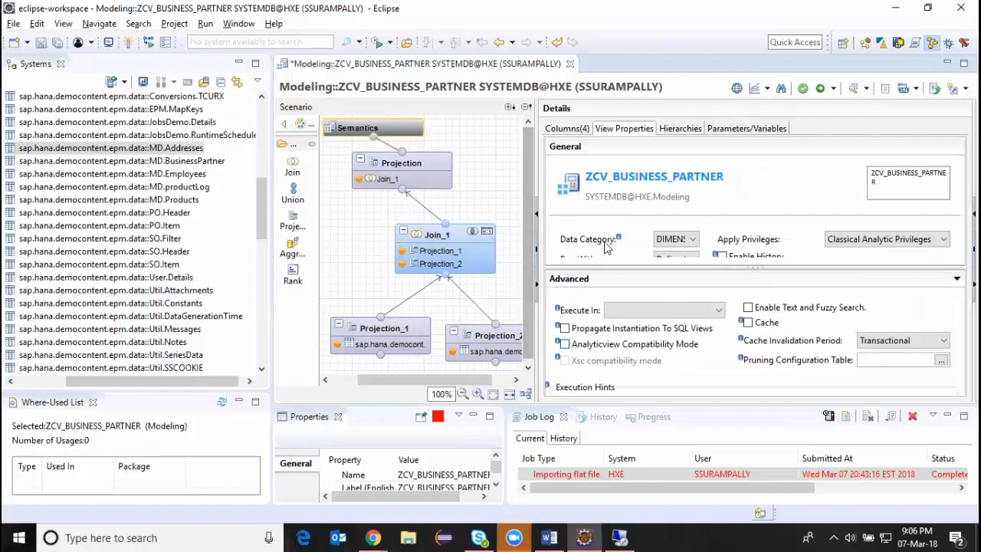
pyautogui.moveTo(627, 265); pyautogui.dragTo(624, 318)
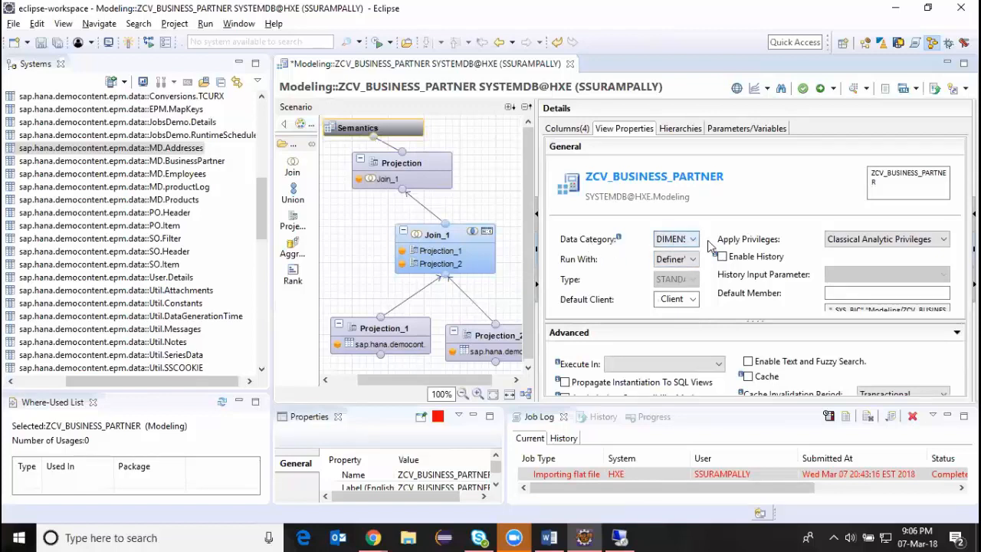
pyautogui.click(685, 241)
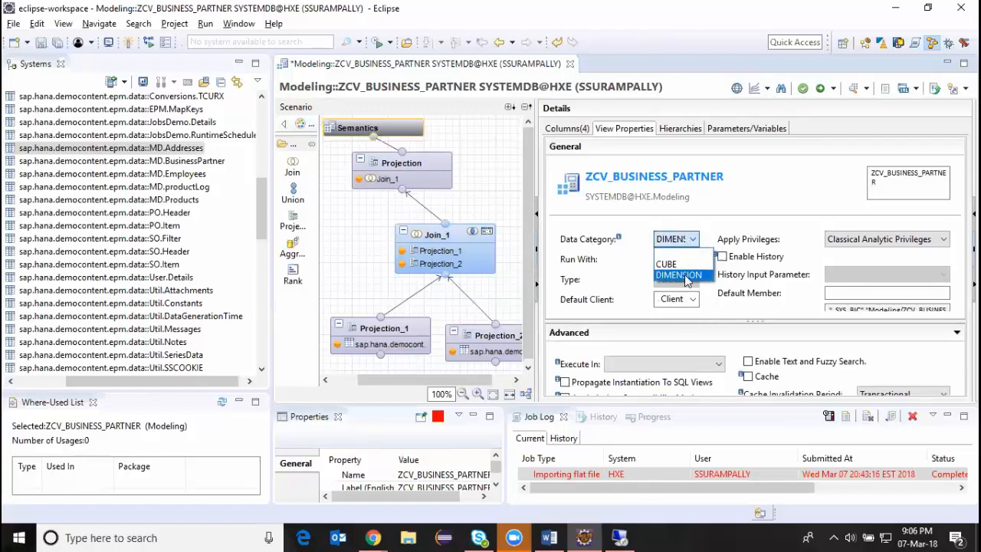
pyautogui.click(720, 232)
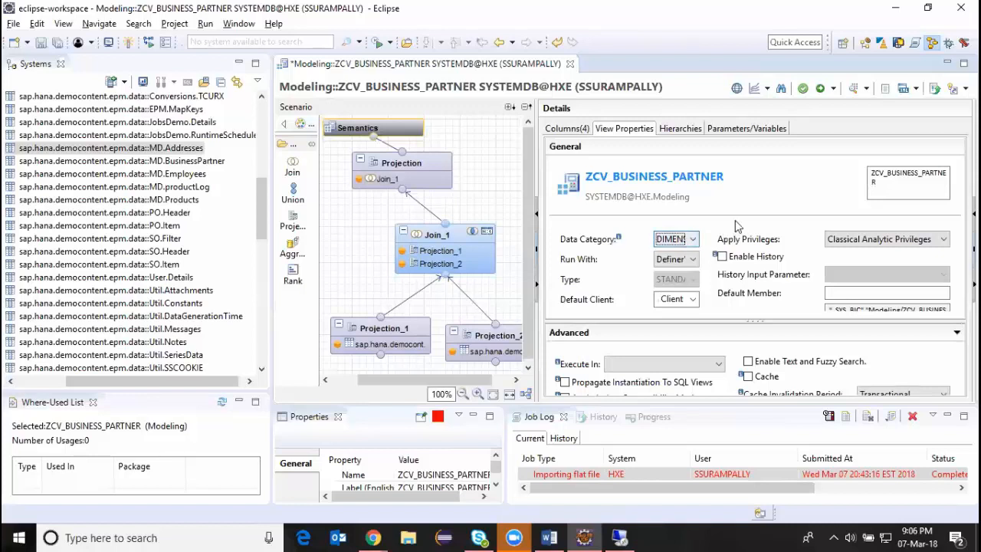
pyautogui.click(694, 261)
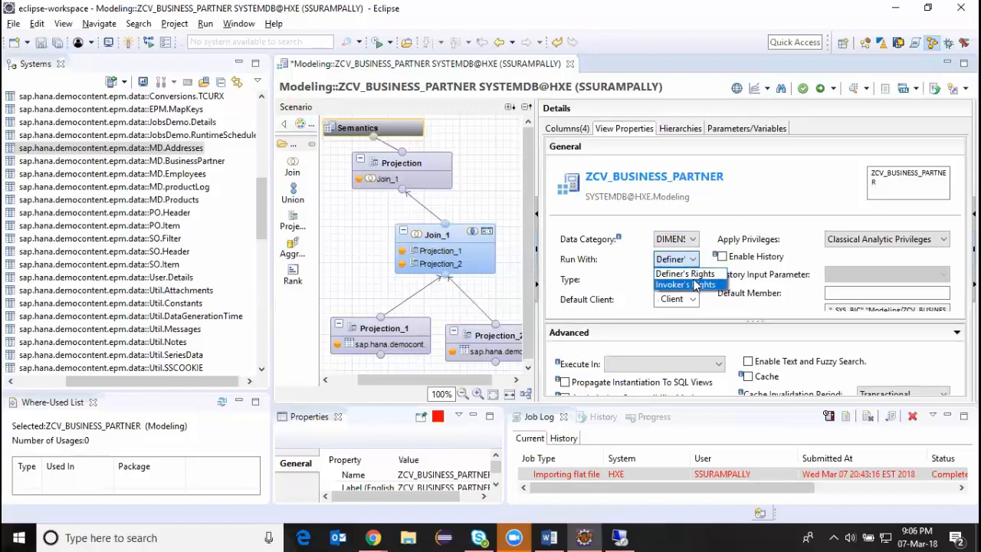
pyautogui.press('Up')
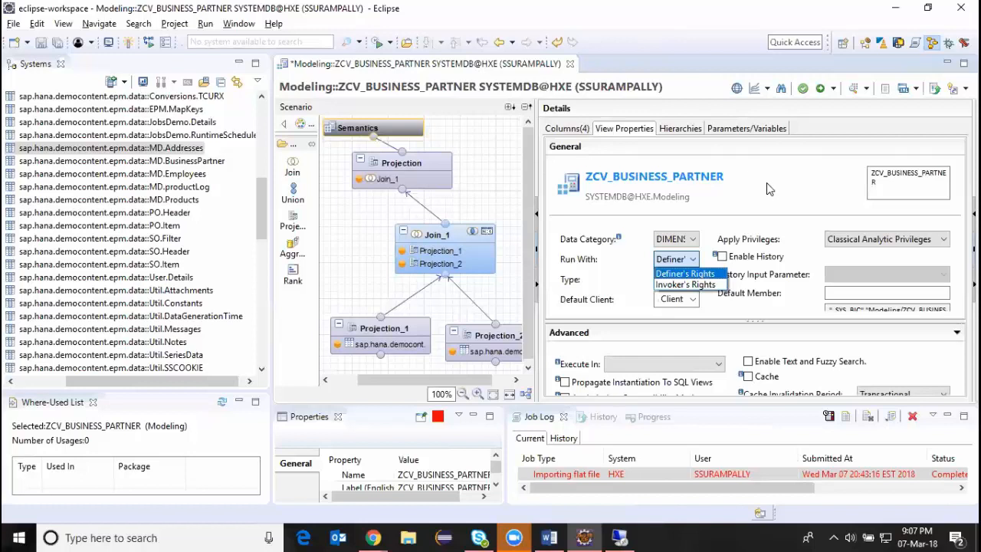
pyautogui.click(675, 131)
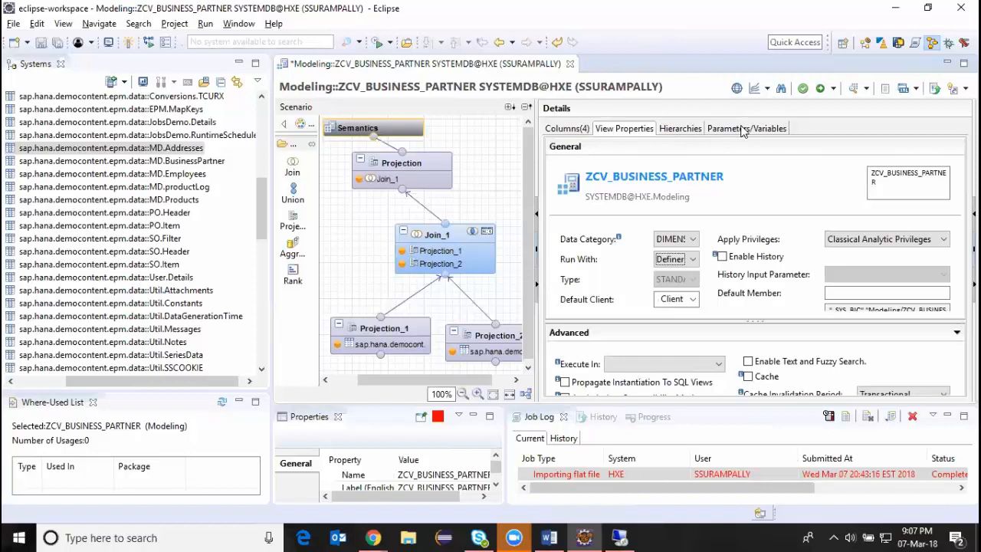
# Activate ZCV_BUSINESS_PARTNER, check the activation status in the job log, and close the Properties view.
pyautogui.click(563, 132)
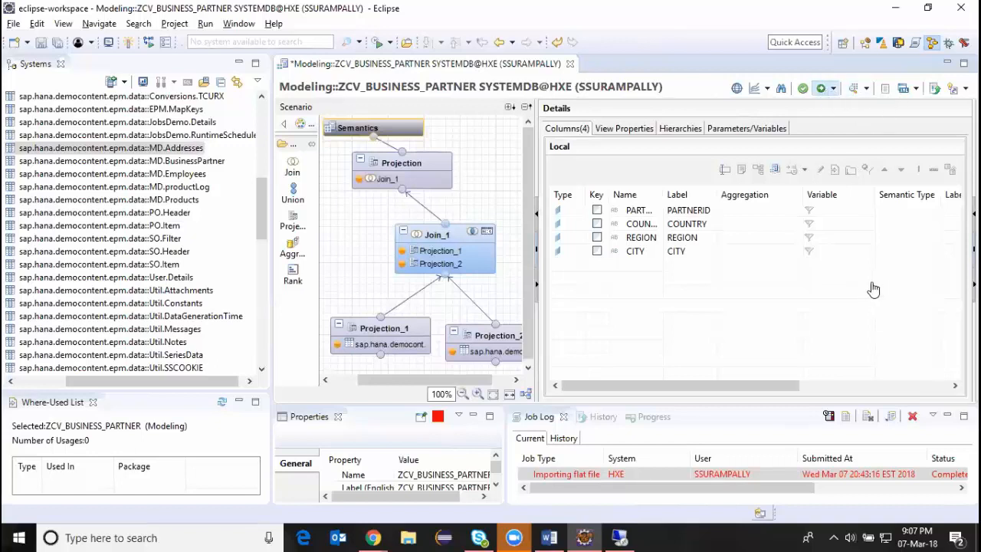
pyautogui.hotkey('ctrl', 'F3')
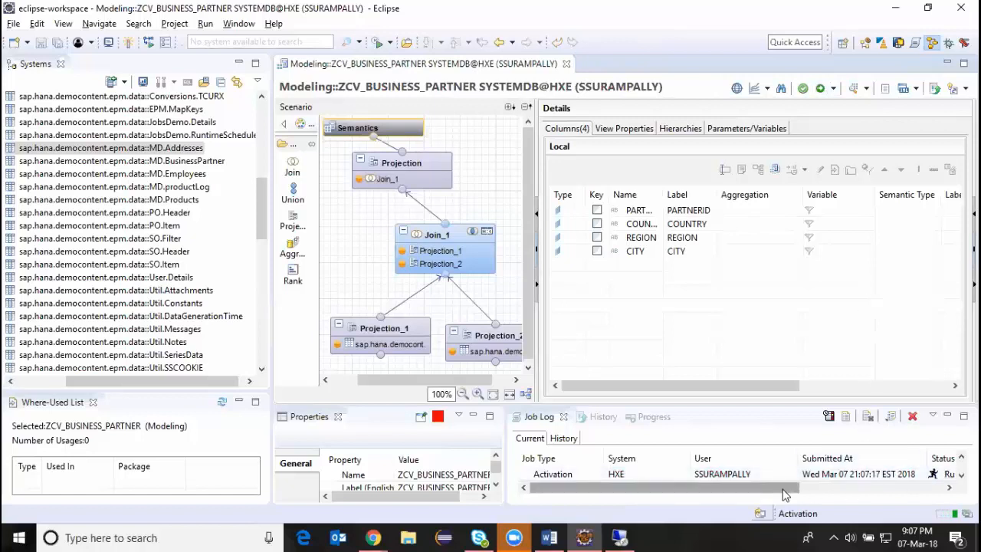
pyautogui.moveTo(789, 494); pyautogui.dragTo(833, 494)
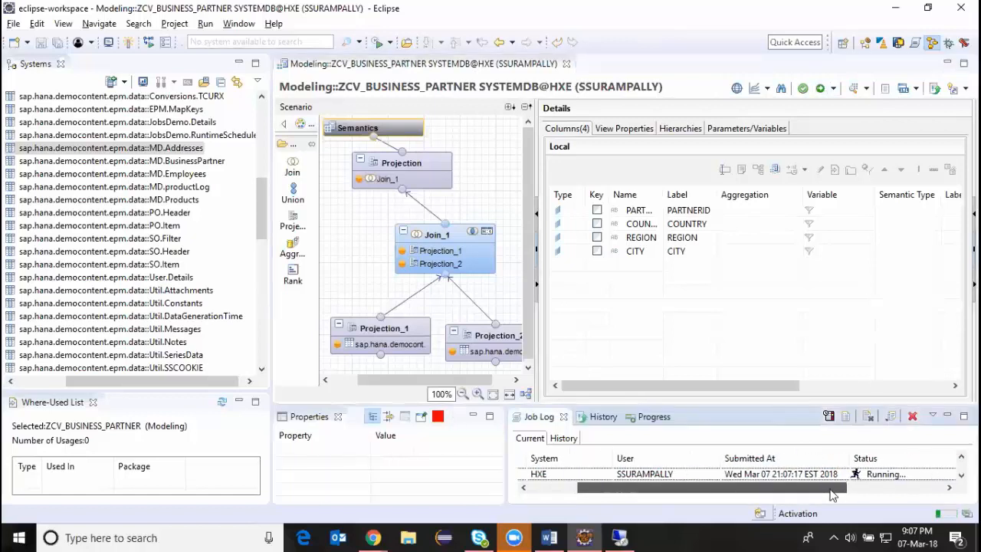
pyautogui.click(337, 416)
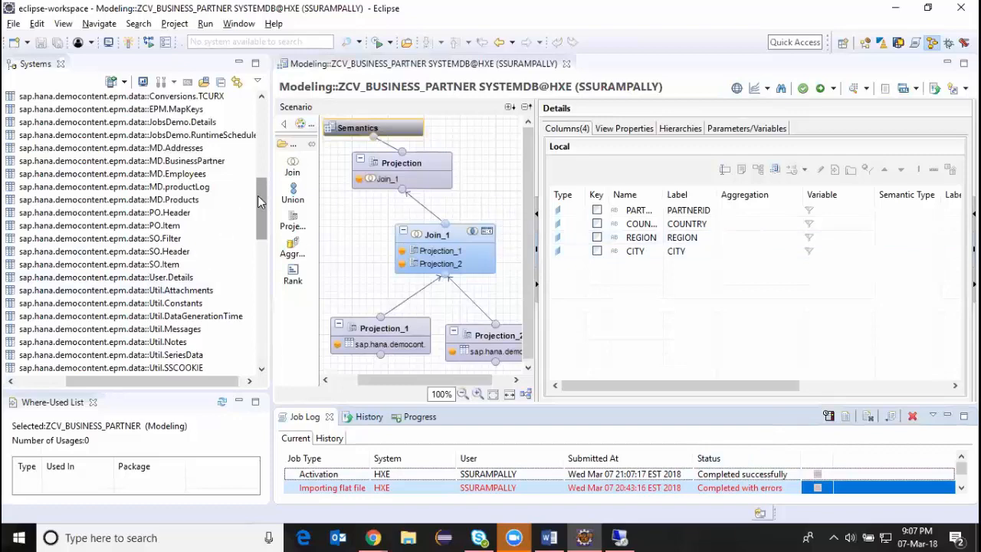
# Preview the data of ZCV_BUSINESS_PARTNER from the Modeling package's calculation views and examine its raw data rows.
pyautogui.moveTo(262, 201); pyautogui.dragTo(256, 277)
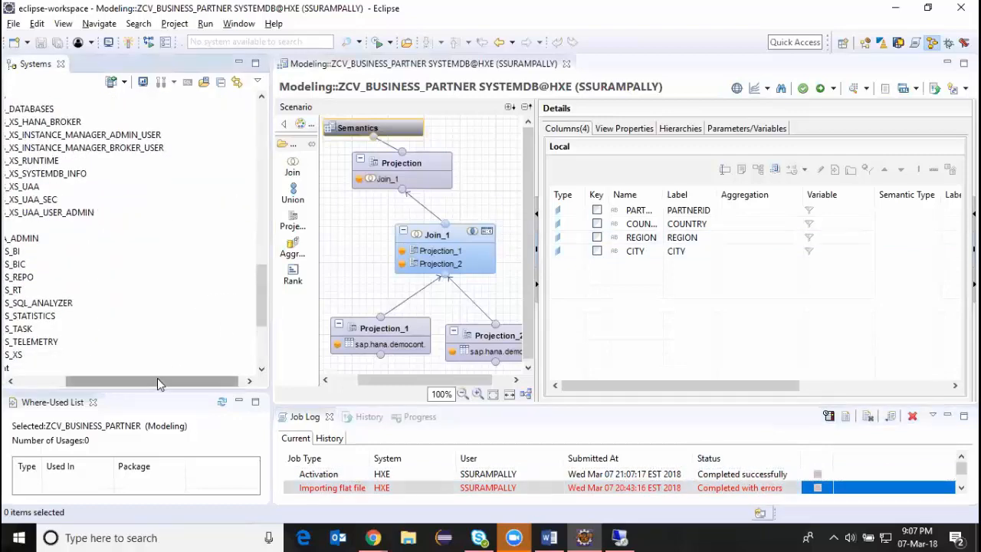
pyautogui.moveTo(158, 377); pyautogui.dragTo(102, 378)
pyautogui.scroll(-4, 99, 268)
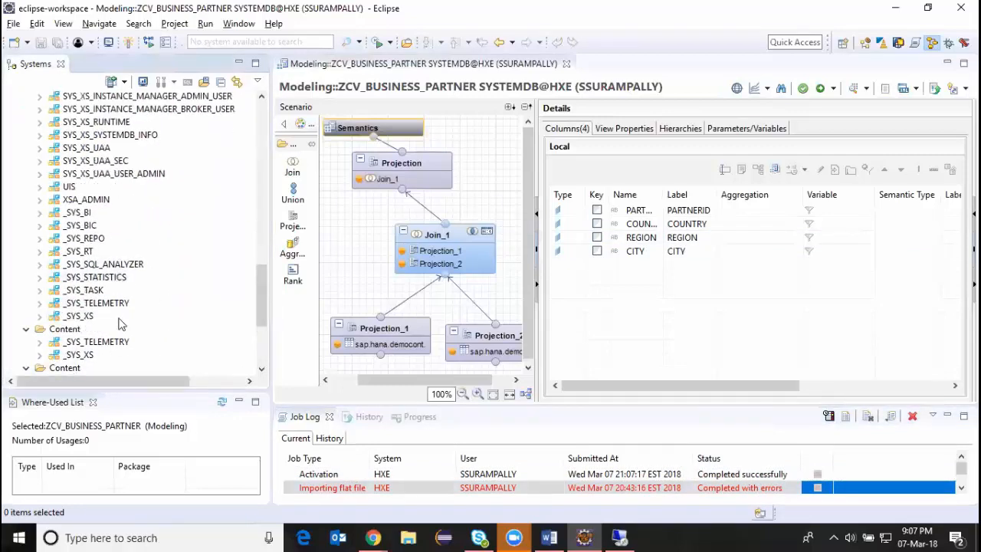
pyautogui.click(92, 266)
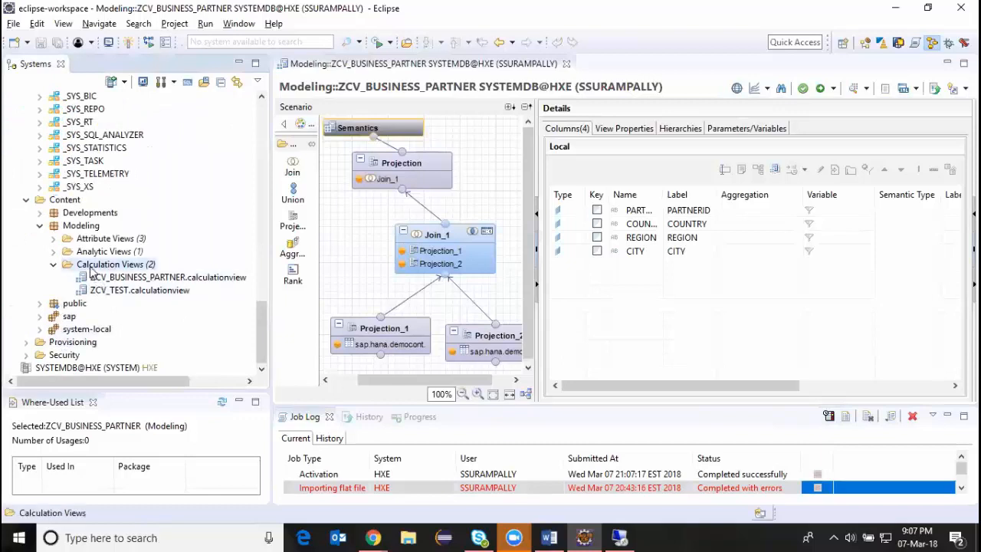
pyautogui.rightClick(97, 280)
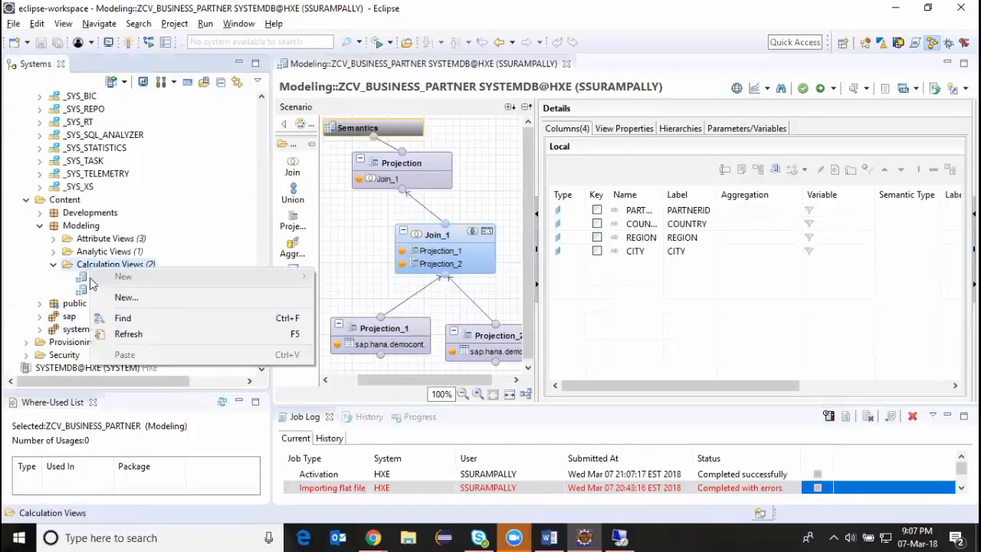
pyautogui.click(84, 283)
pyautogui.rightClick(84, 282)
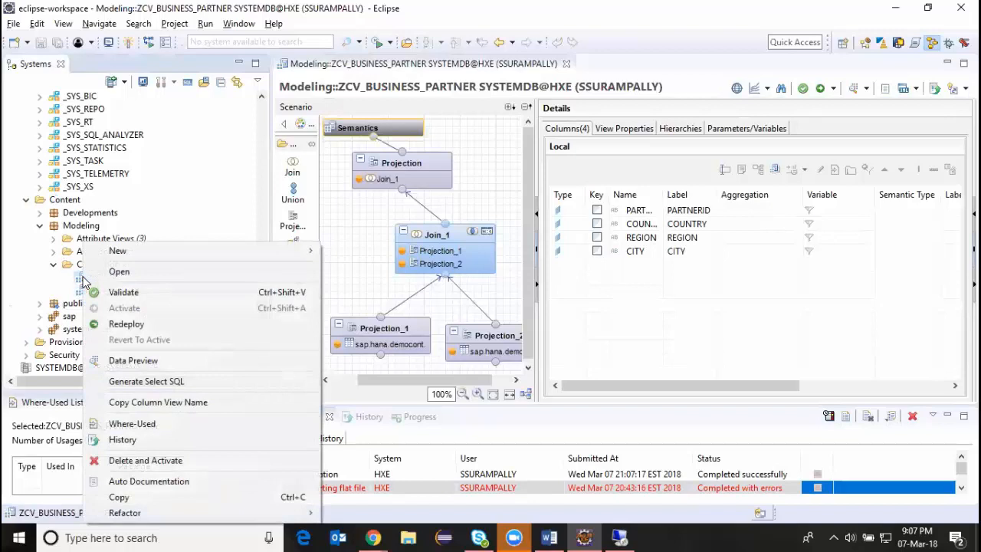
pyautogui.click(114, 361)
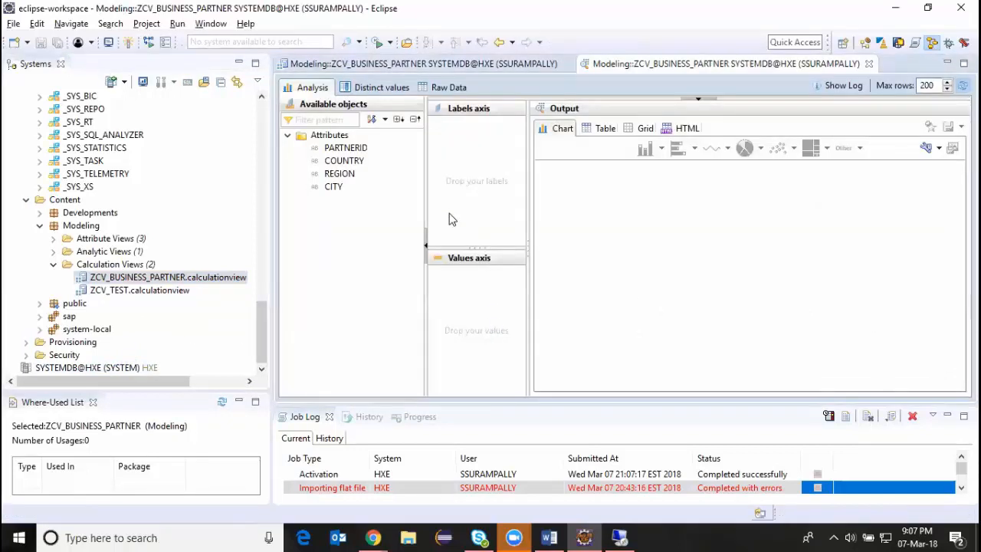
pyautogui.click(448, 87)
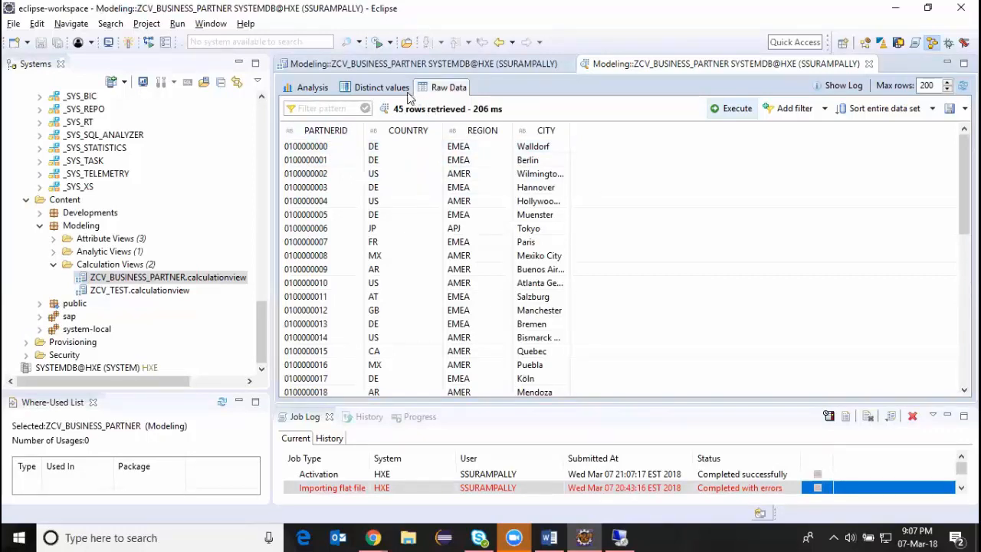
# Return to the ZCV_BUSINESS_PARTNER view definition and inspect the Join_1 node.
pyautogui.click(313, 87)
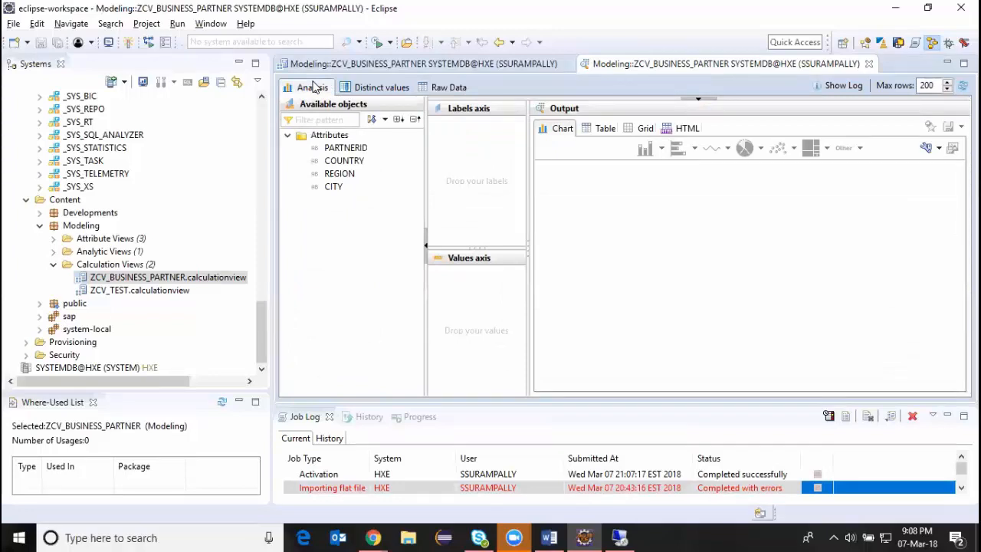
pyautogui.doubleClick(161, 281)
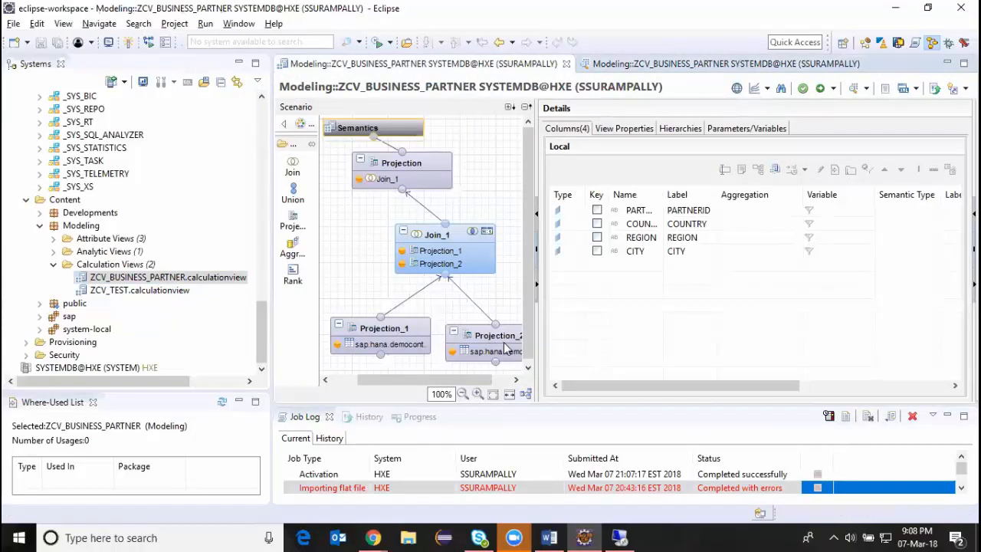
pyautogui.click(449, 240)
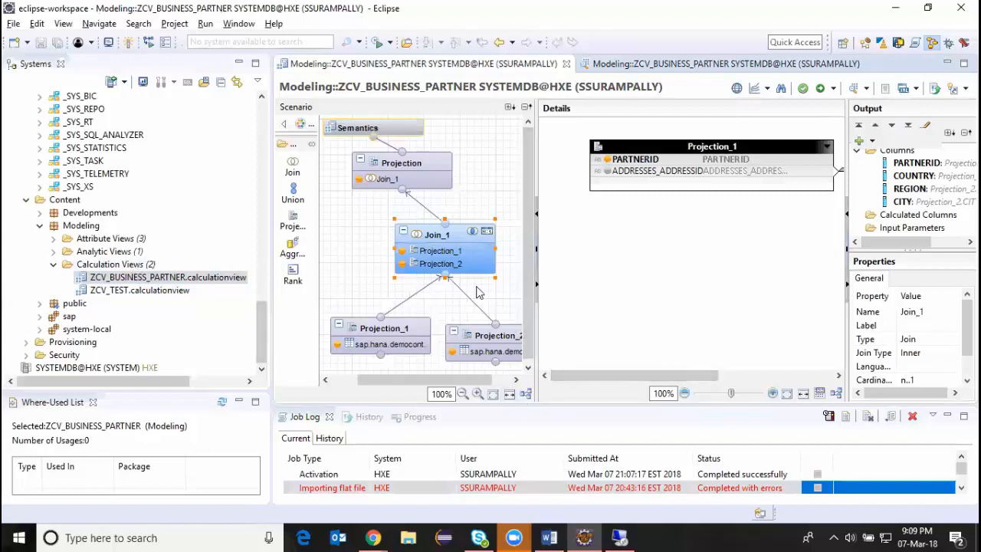
# Create a graphical calculation view named ZCV_SALES_ORDER in the Modeling package with data category DIMENSION.
pyautogui.click(129, 266)
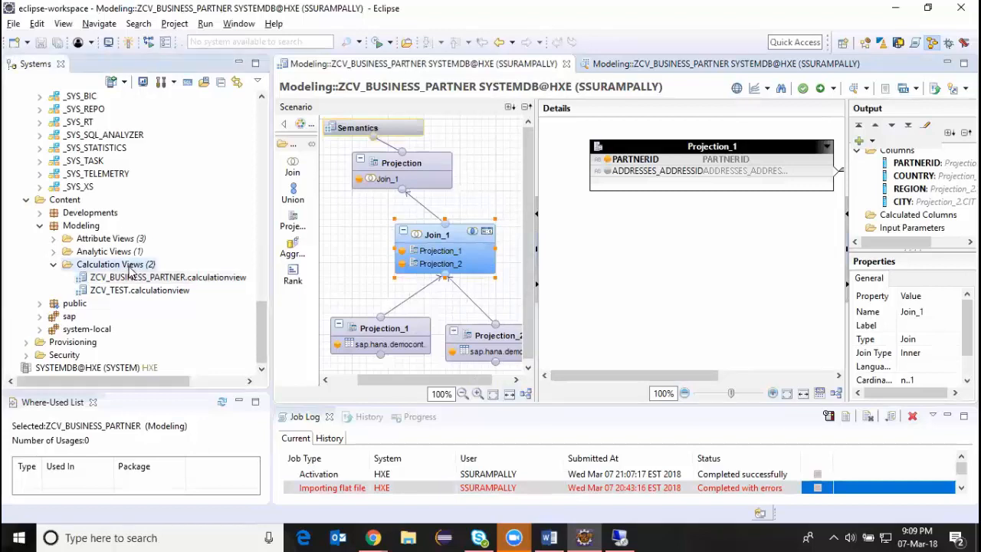
pyautogui.rightClick(129, 266)
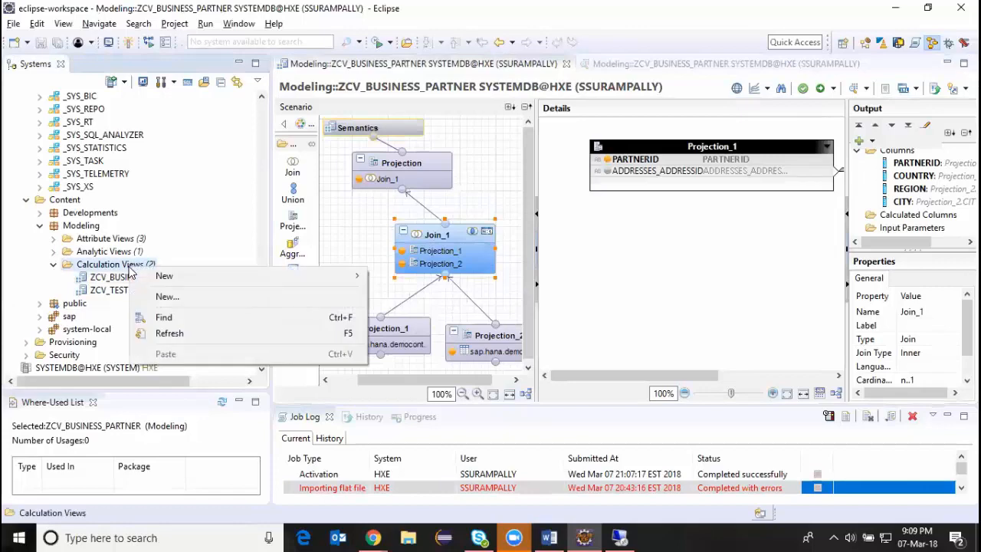
pyautogui.click(173, 297)
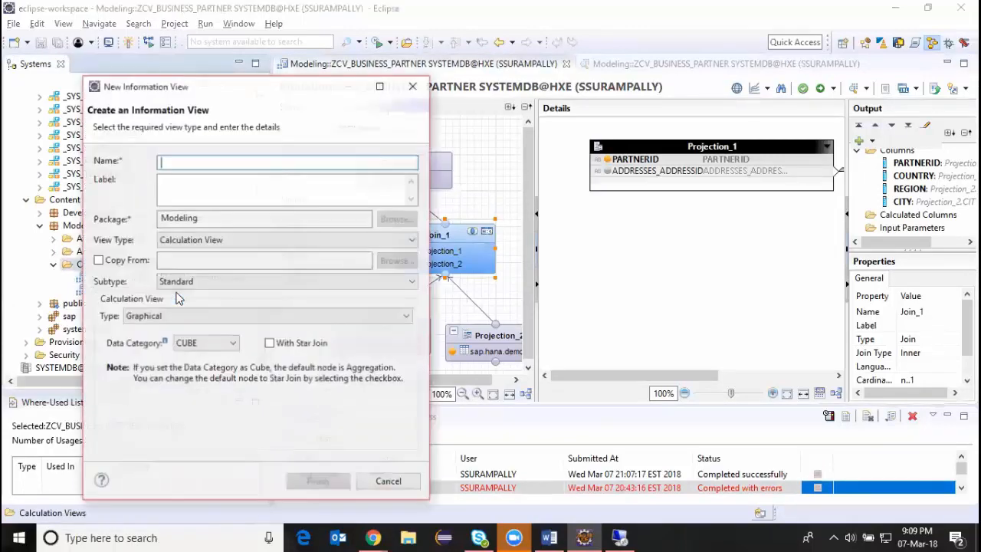
pyautogui.write('ZCV')
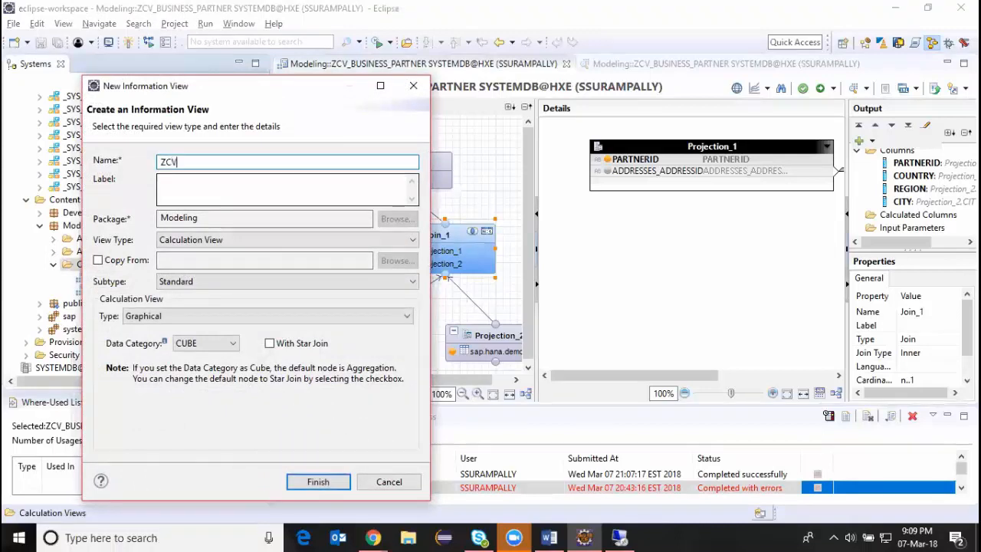
pyautogui.write('_SALES_ORDER')
pyautogui.click(226, 184)
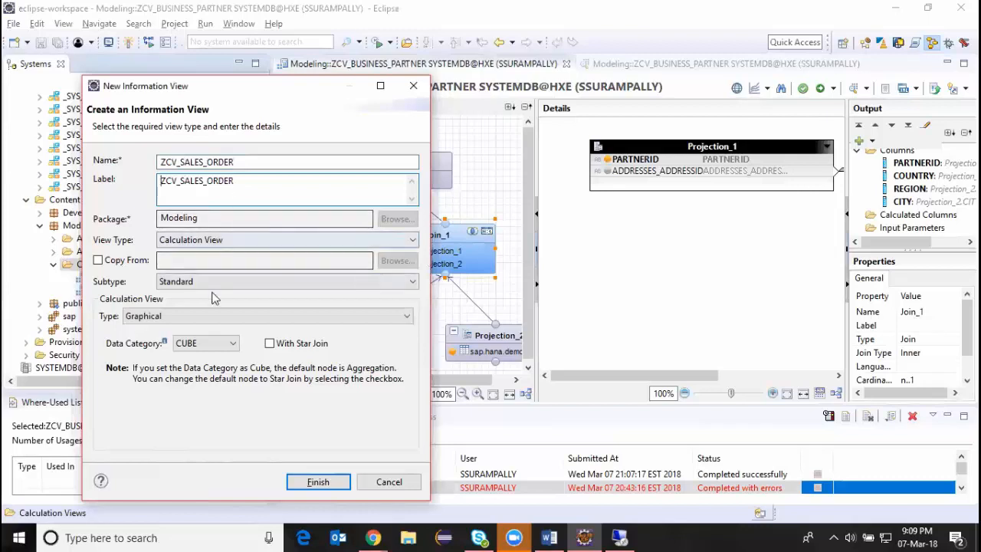
pyautogui.click(234, 345)
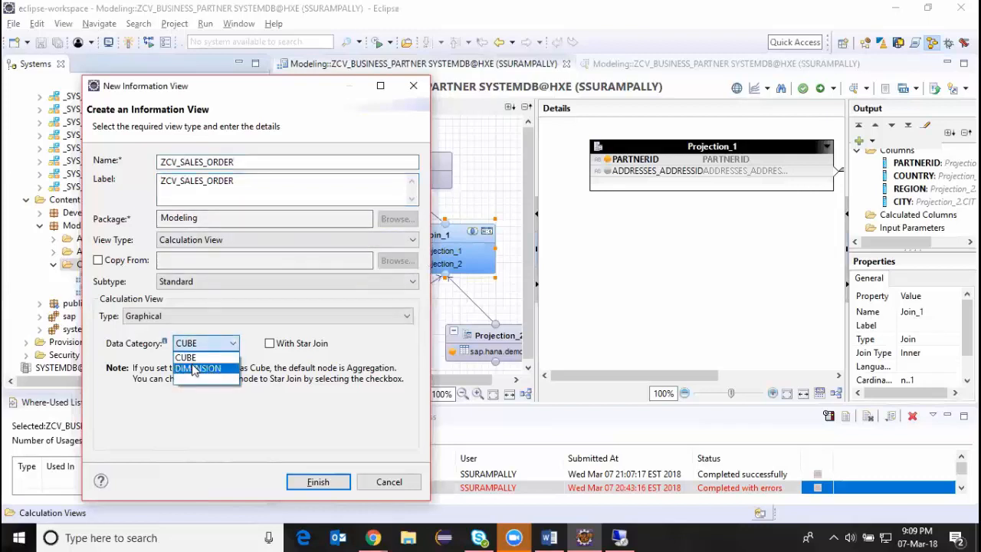
pyautogui.click(193, 370)
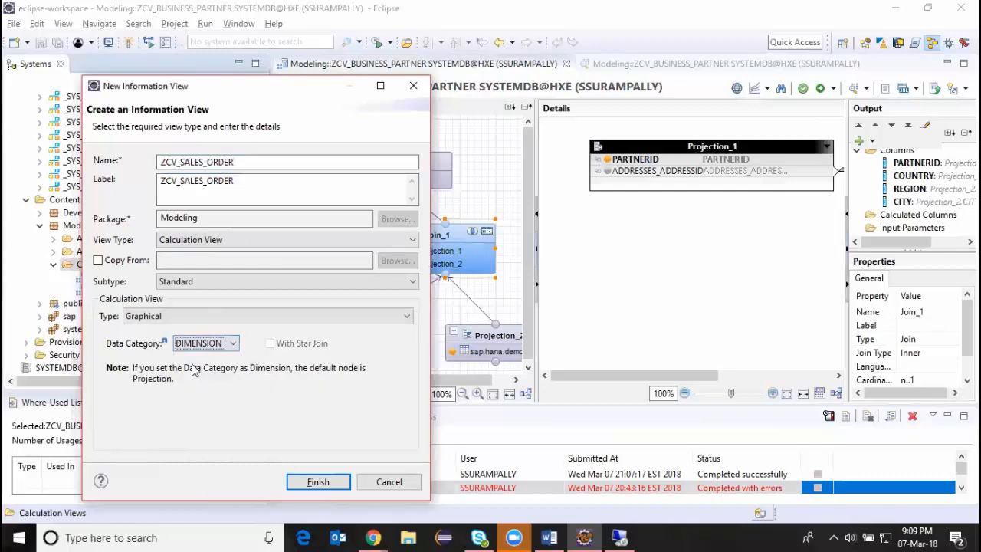
pyautogui.click(341, 487)
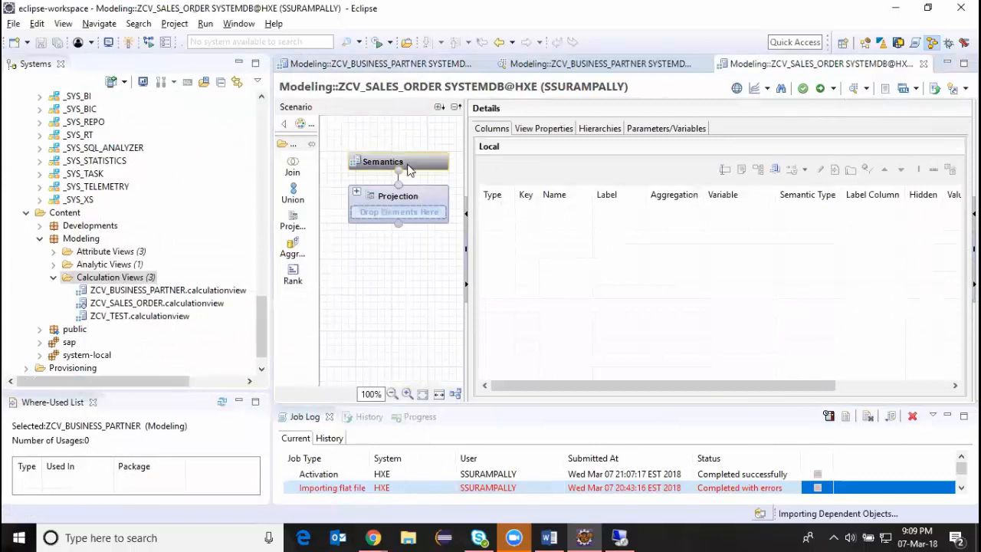
# Set the data category of ZCV_SALES_ORDER to CUBE and switch its default Projection node to Aggregation.
pyautogui.click(543, 129)
pyautogui.click(660, 242)
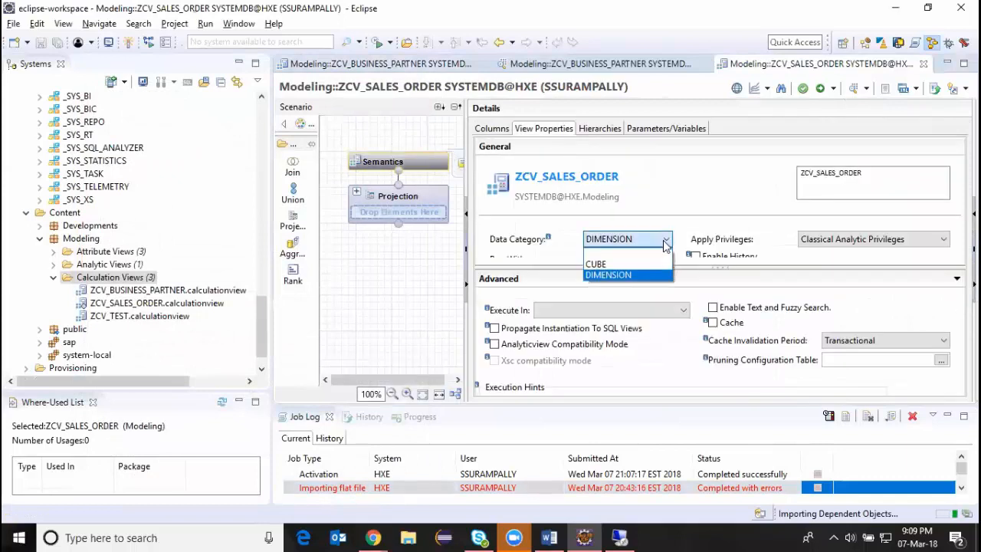
pyautogui.click(606, 261)
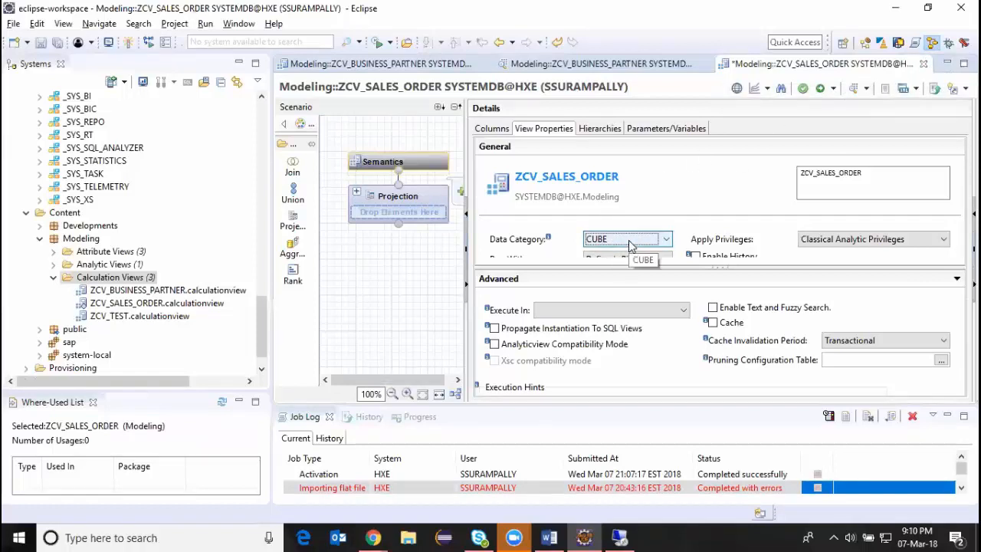
pyautogui.click(423, 199)
pyautogui.rightClick(424, 197)
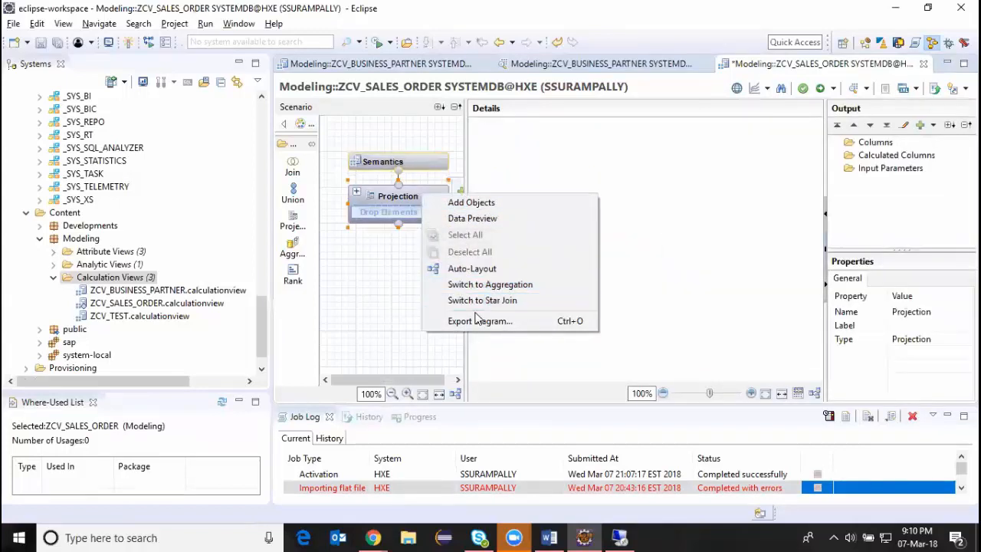
pyautogui.click(476, 285)
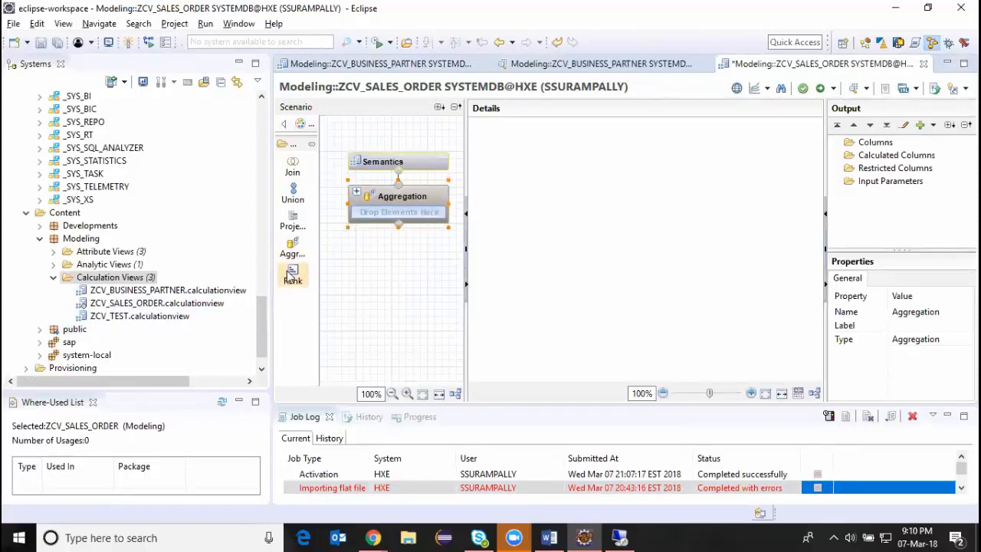
# Add a projection node below the Aggregation node and assign the SO.Header table to it.
pyautogui.click(291, 222)
pyautogui.click(383, 348)
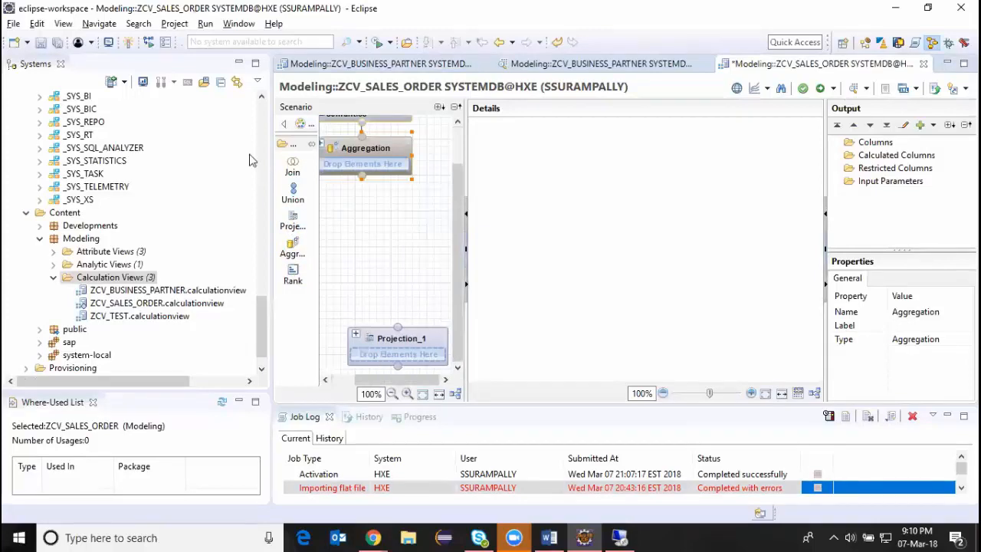
pyautogui.click(264, 269)
pyautogui.moveTo(264, 267); pyautogui.dragTo(266, 221)
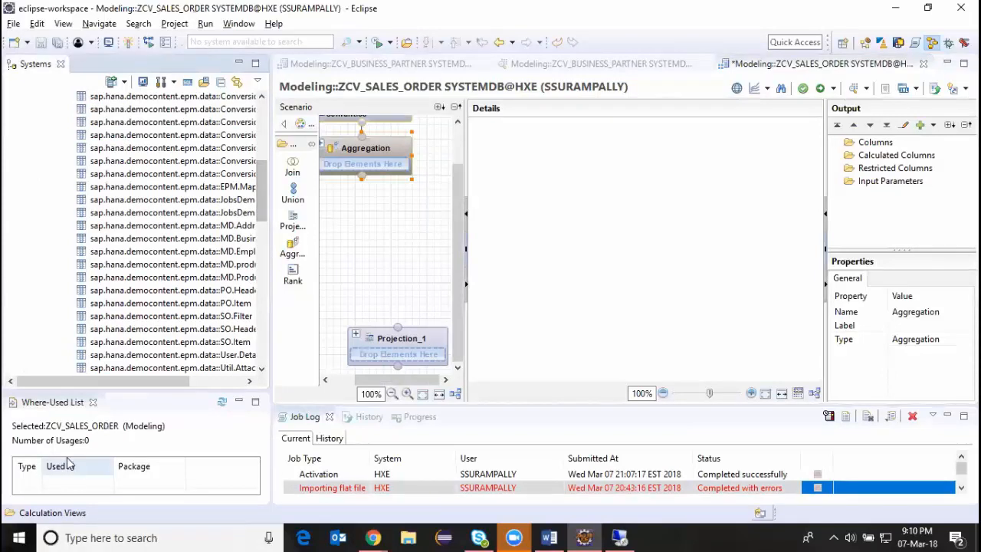
pyautogui.moveTo(214, 330); pyautogui.dragTo(408, 354)
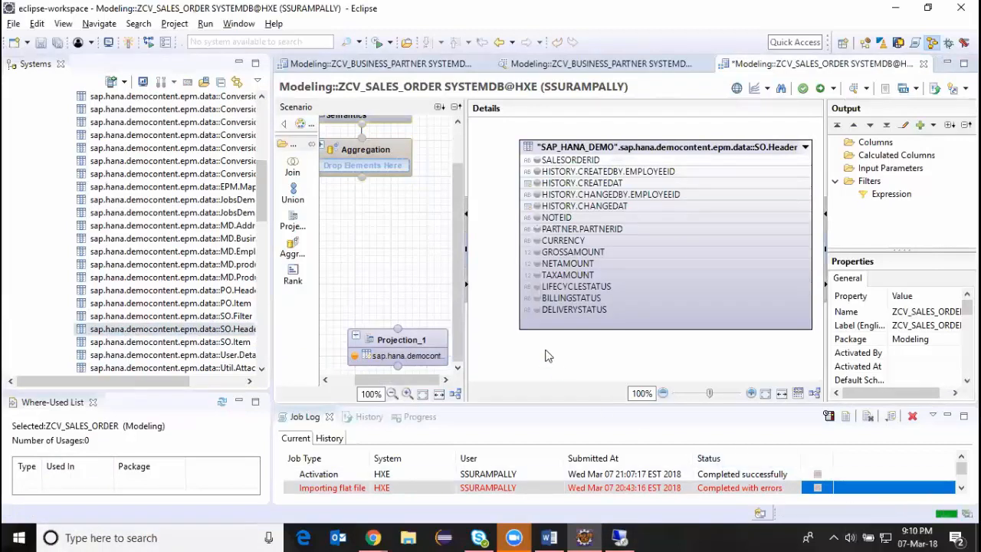
# Add a second projection node and place it up and to the right of Projection_1.
pyautogui.moveTo(405, 380); pyautogui.dragTo(420, 383)
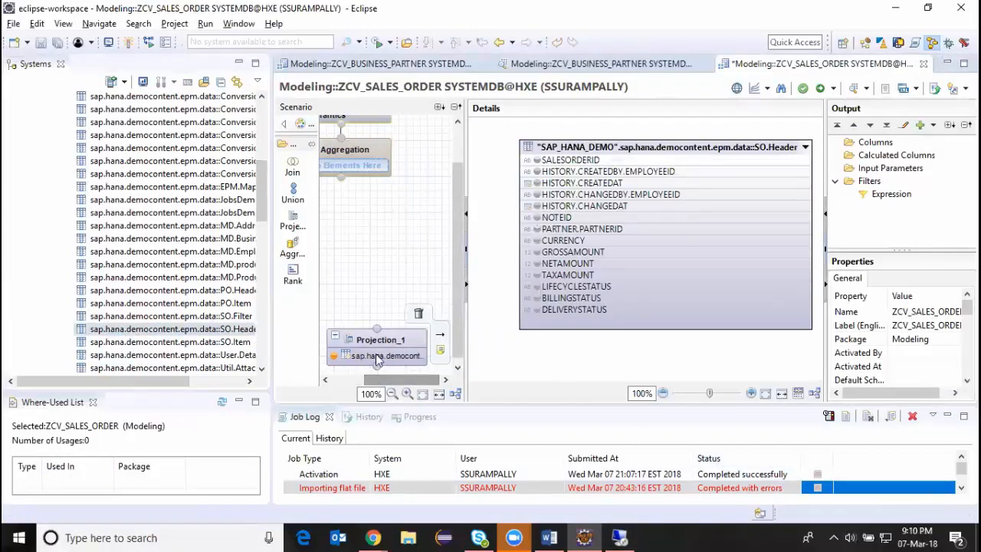
pyautogui.click(292, 220)
pyautogui.click(413, 262)
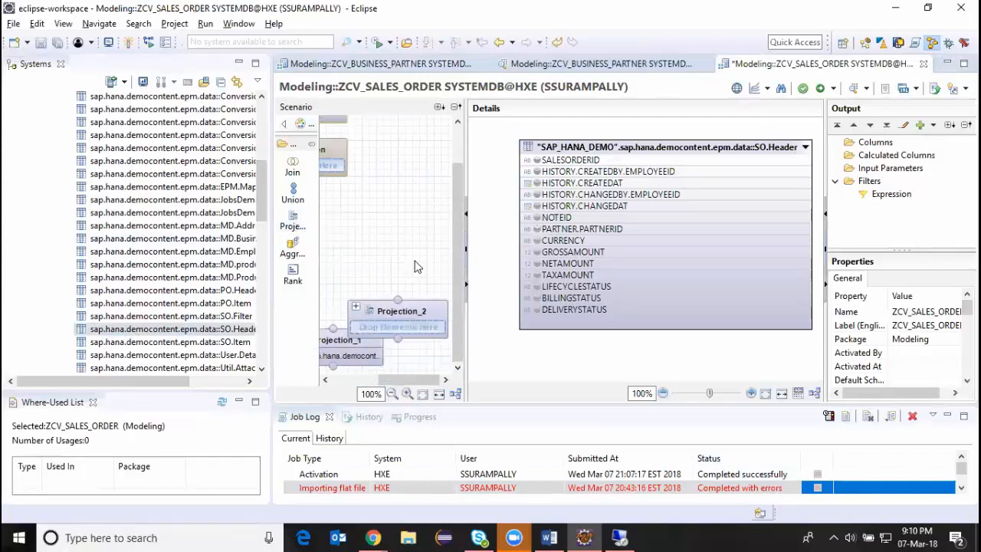
pyautogui.moveTo(414, 307); pyautogui.dragTo(425, 285)
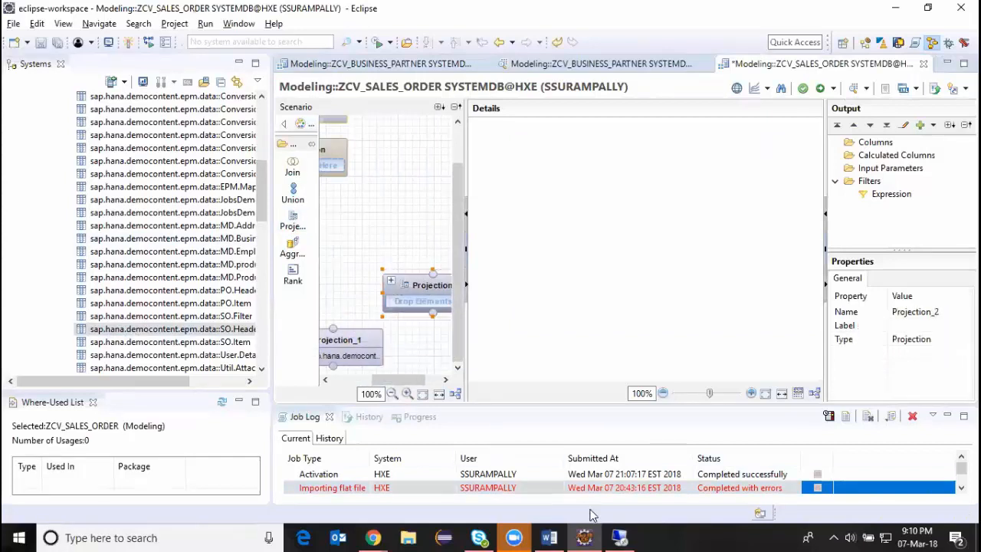
# Switch to the HANA modeling document in Word and read the Example 2 requirements for the CUBE calculation view.
pyautogui.click(549, 537)
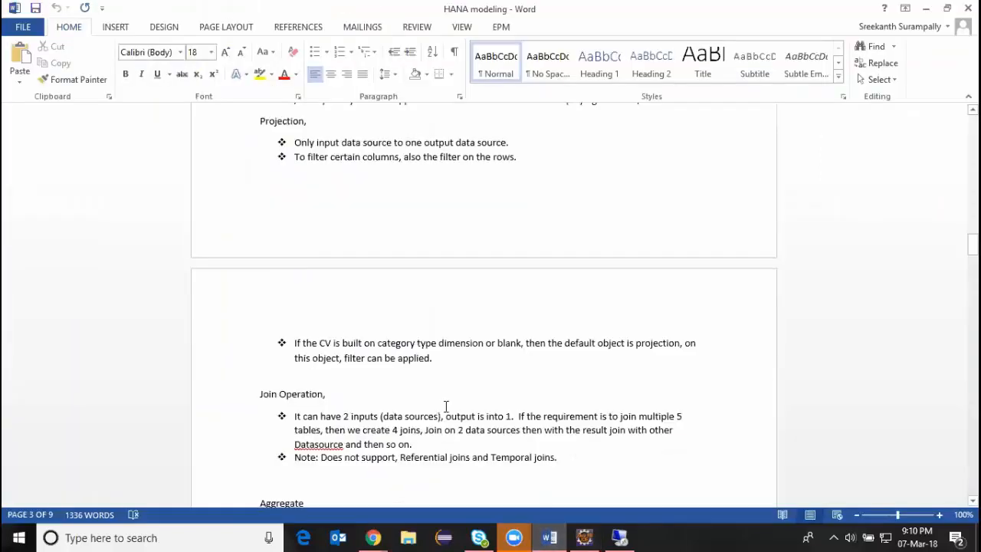
pyautogui.scroll(5, 341, 328)
pyautogui.scroll(-15, 348, 333)
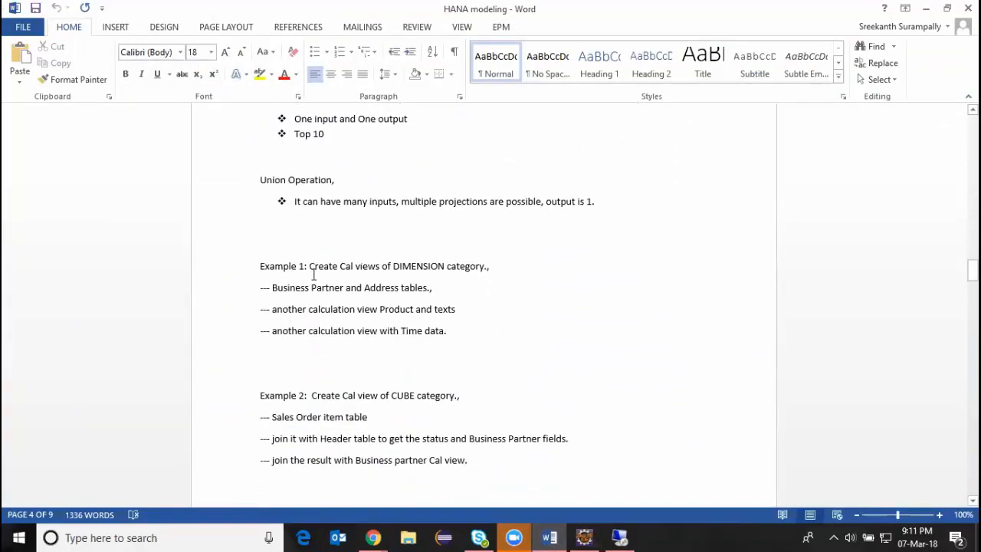
pyautogui.scroll(-5, 310, 265)
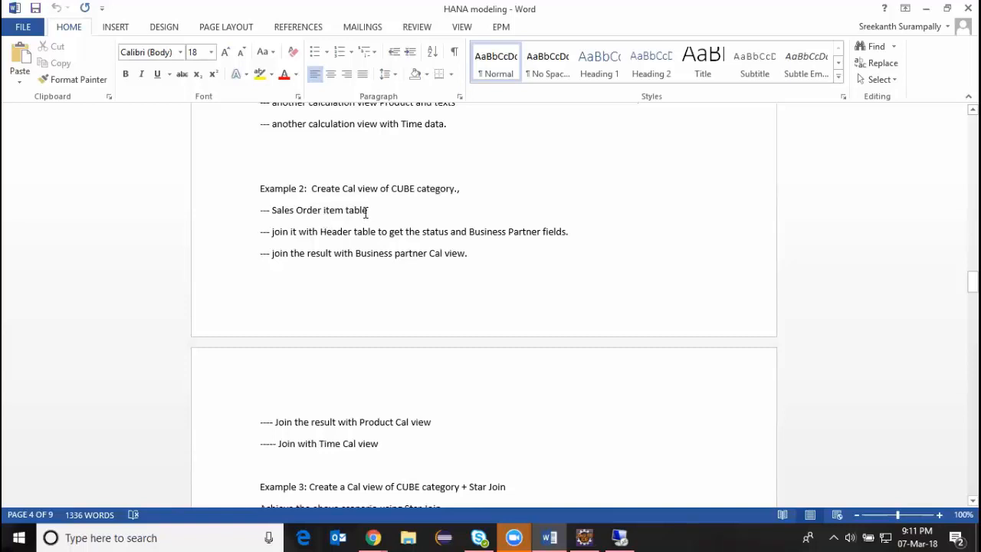
# Return to Eclipse, replace the SO.Header table in Projection_1 with SO.Item, and assign SO.Header to Projection_2.
pyautogui.scroll(1, 383, 221)
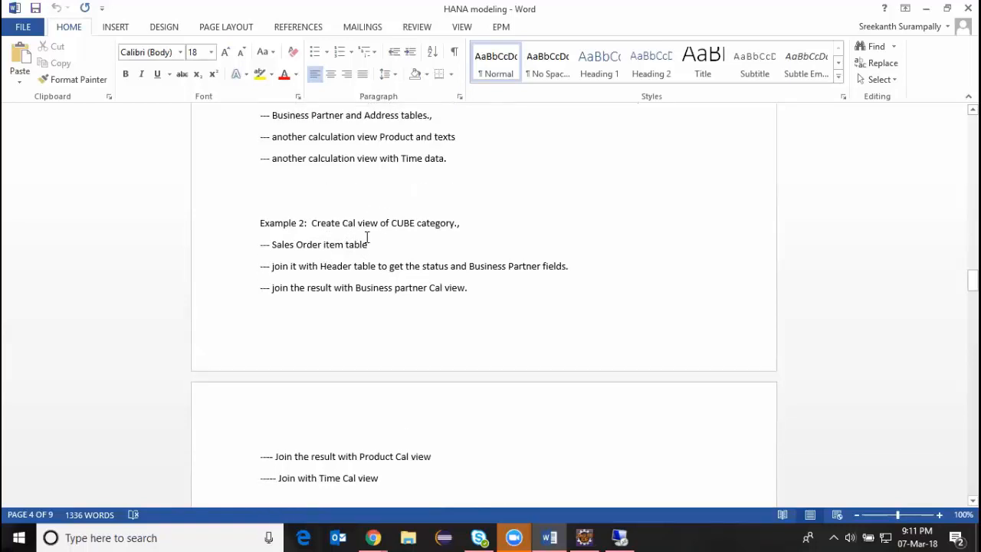
pyautogui.hotkey('alt', 'Tab')
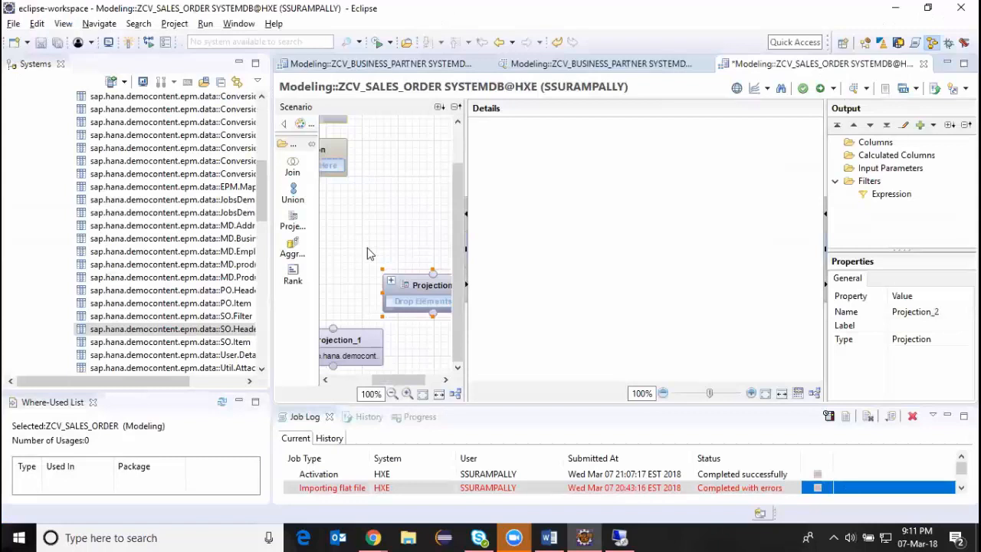
pyautogui.click(360, 356)
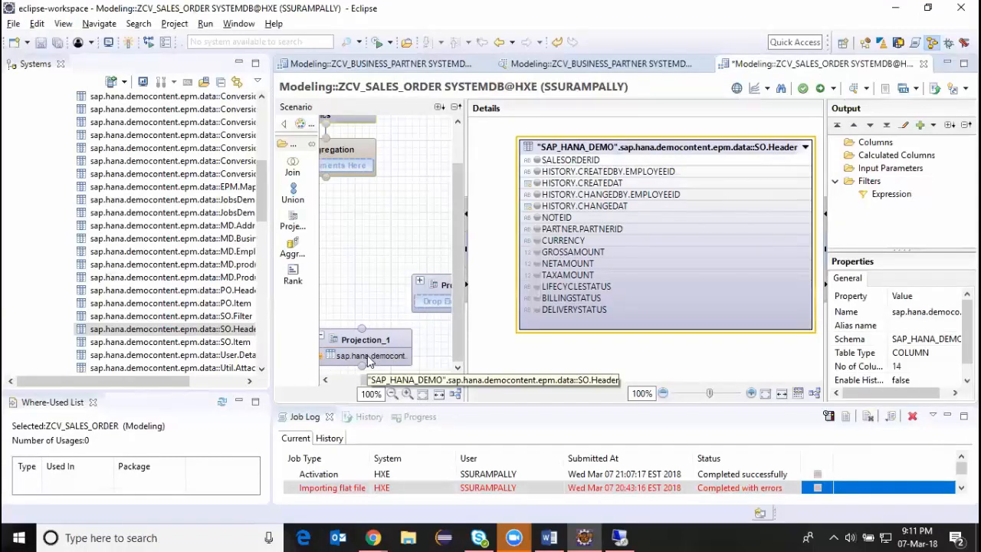
pyautogui.press('Delete')
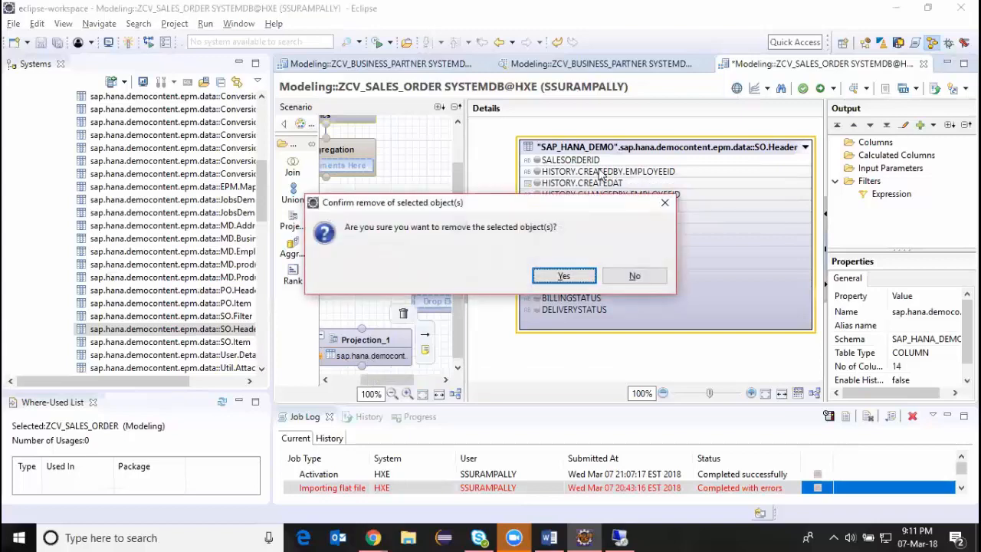
pyautogui.click(566, 277)
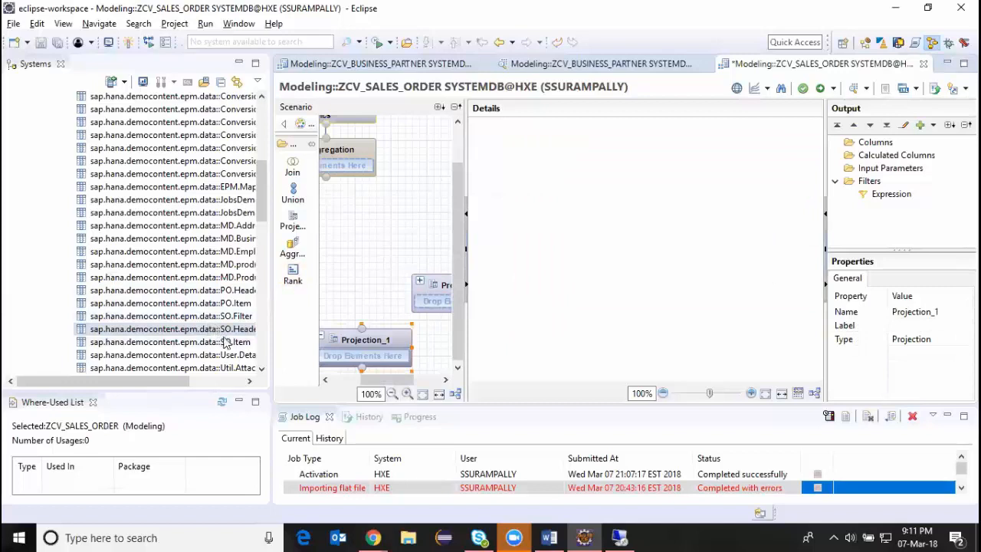
pyautogui.moveTo(226, 342); pyautogui.dragTo(381, 357)
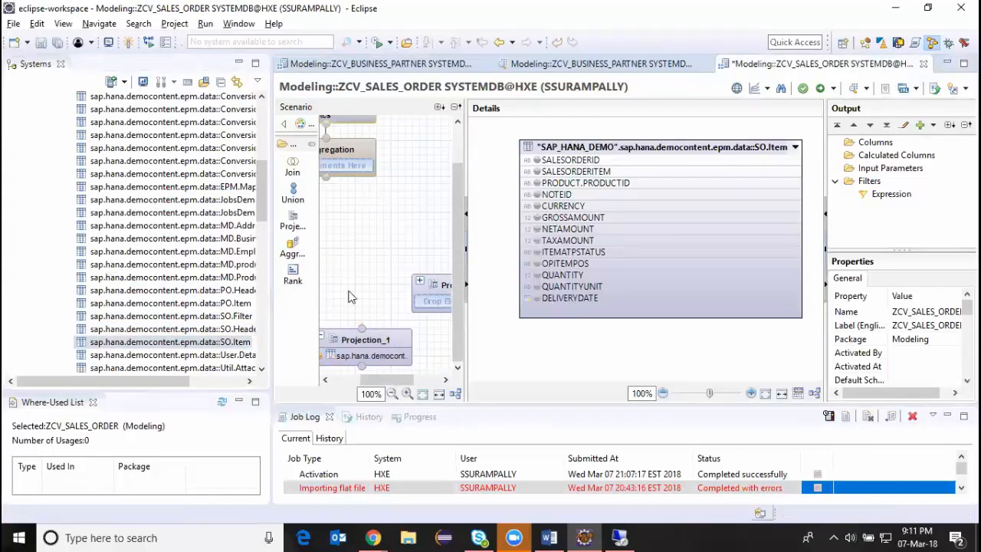
pyautogui.click(221, 331)
pyautogui.moveTo(220, 335); pyautogui.dragTo(442, 300)
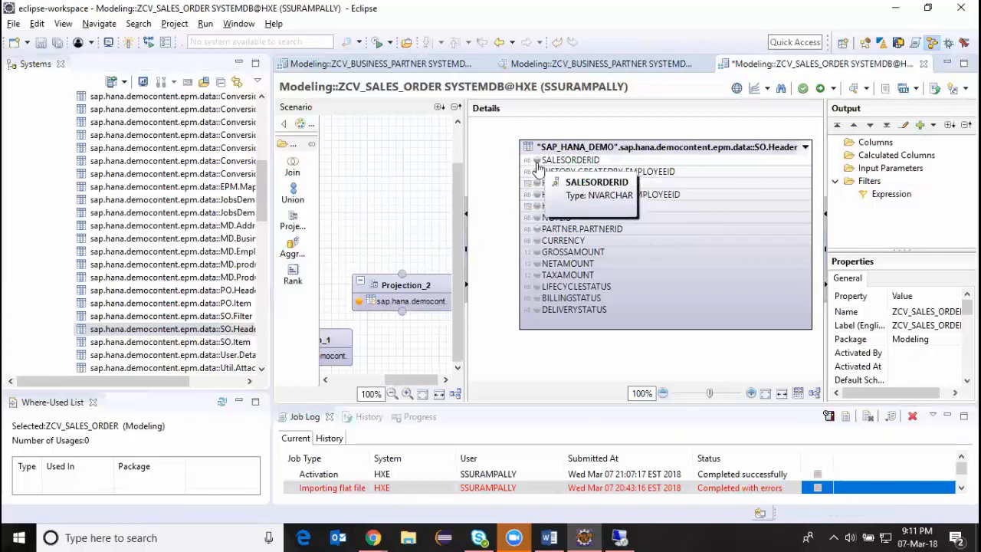
# Add SALESORDERID, SALESORDERITEM, NOTEID, GROSSAMOUNT, NETAMOUNT and PRODUCT.PRODUCTID from SO.Item to the output of Projection_1.
pyautogui.moveTo(404, 381); pyautogui.dragTo(364, 381)
pyautogui.click(374, 360)
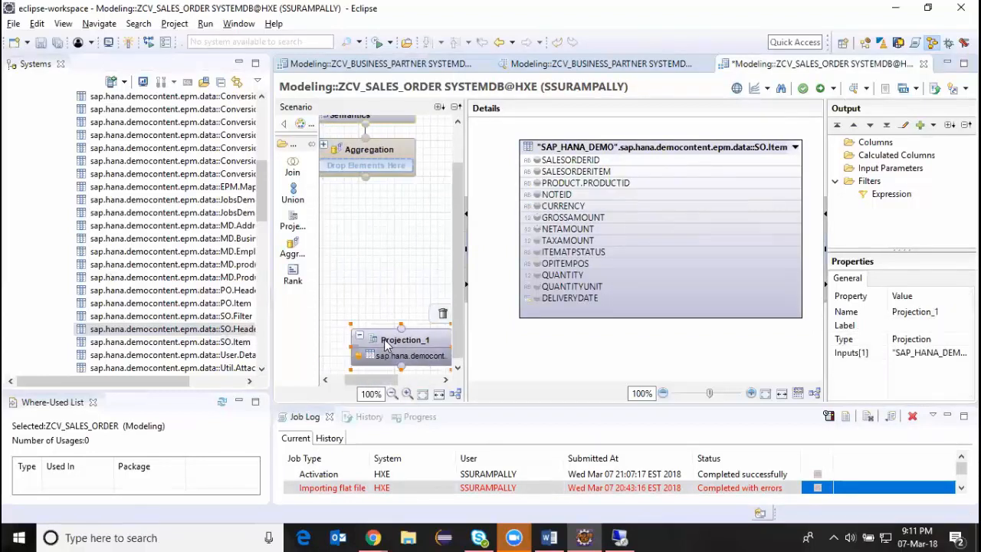
pyautogui.click(535, 160)
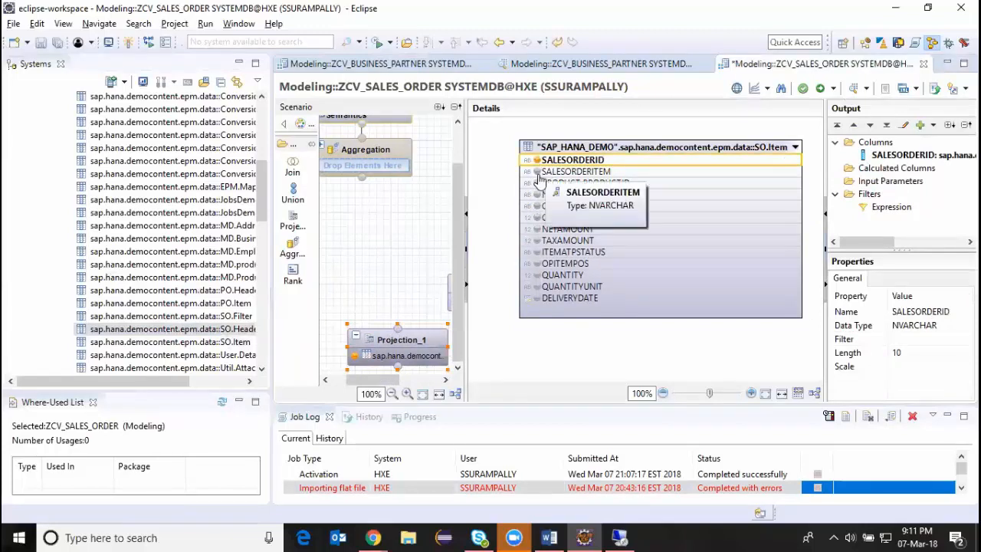
pyautogui.click(536, 171)
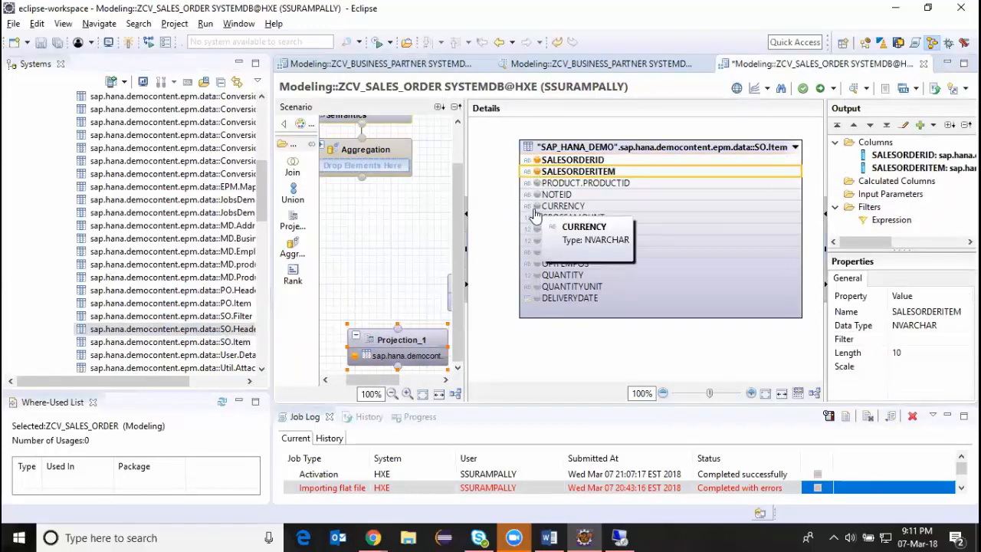
pyautogui.click(536, 194)
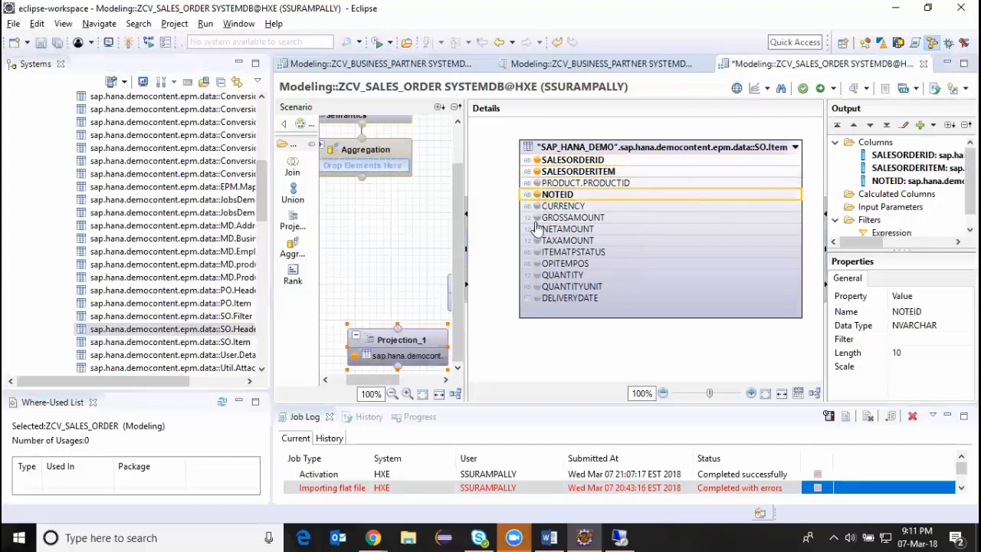
pyautogui.click(536, 217)
pyautogui.click(536, 229)
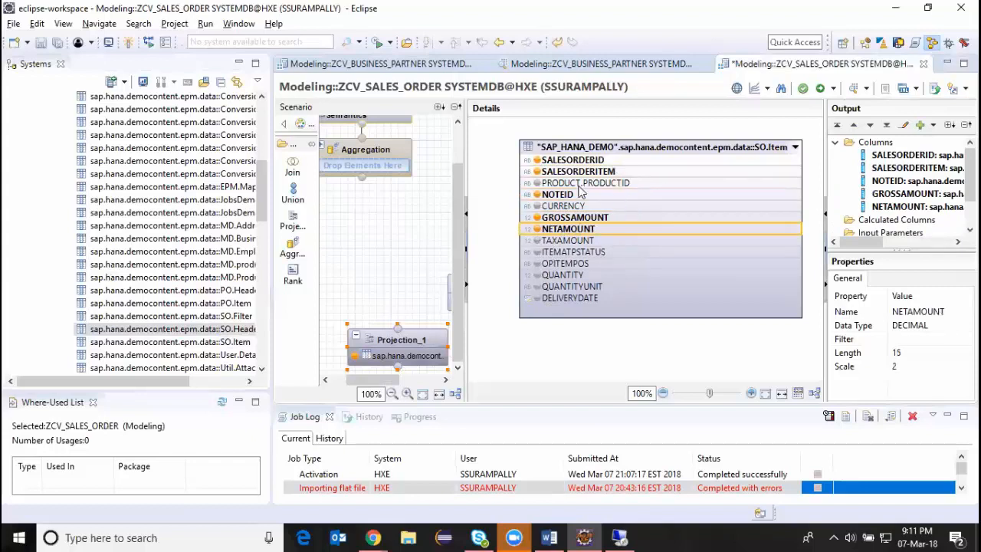
pyautogui.click(537, 183)
# Add SALESORDERID, LIFECYCLESTATUS and PARTNER.PARTNERID from SO.Header to the output of Projection_2.
pyautogui.moveTo(391, 380); pyautogui.dragTo(444, 375)
pyautogui.click(424, 294)
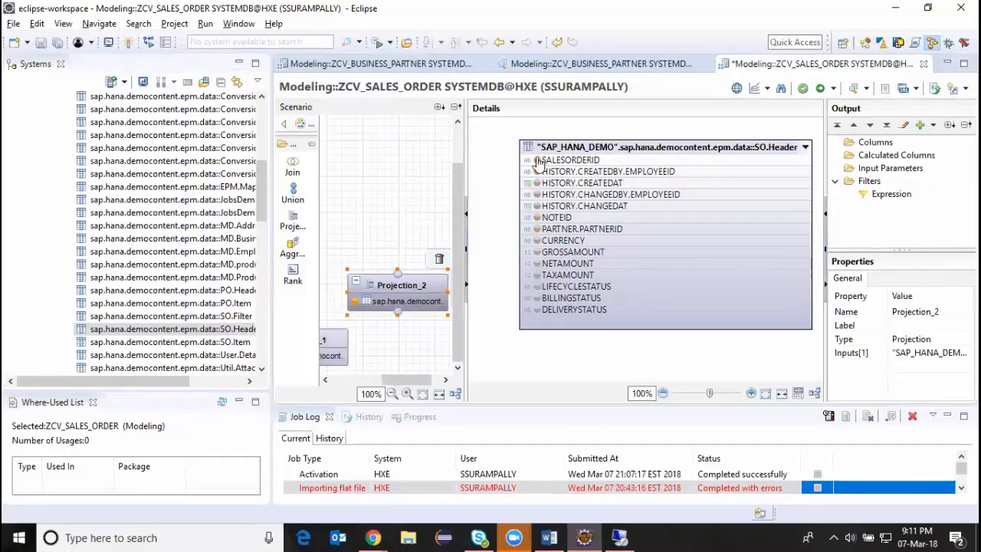
pyautogui.click(537, 161)
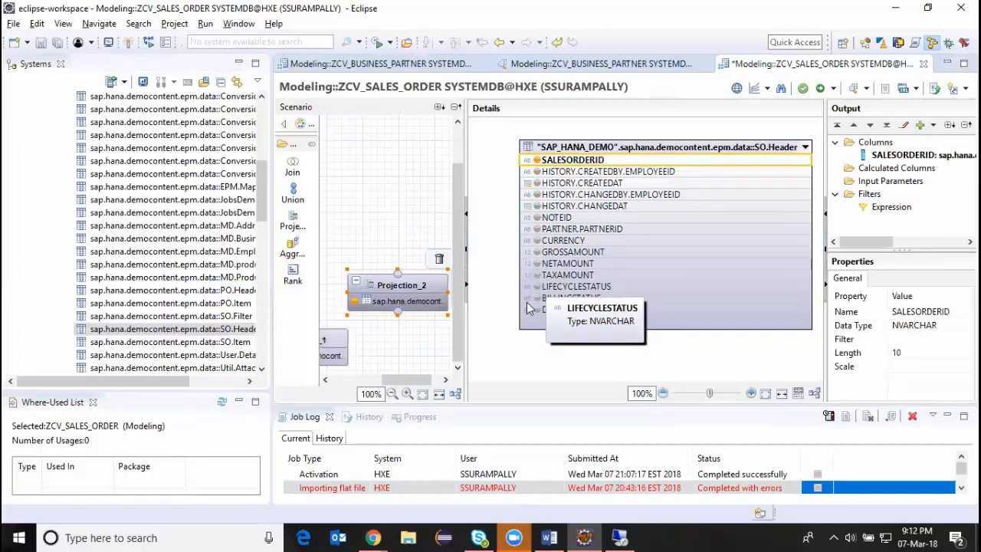
pyautogui.click(537, 289)
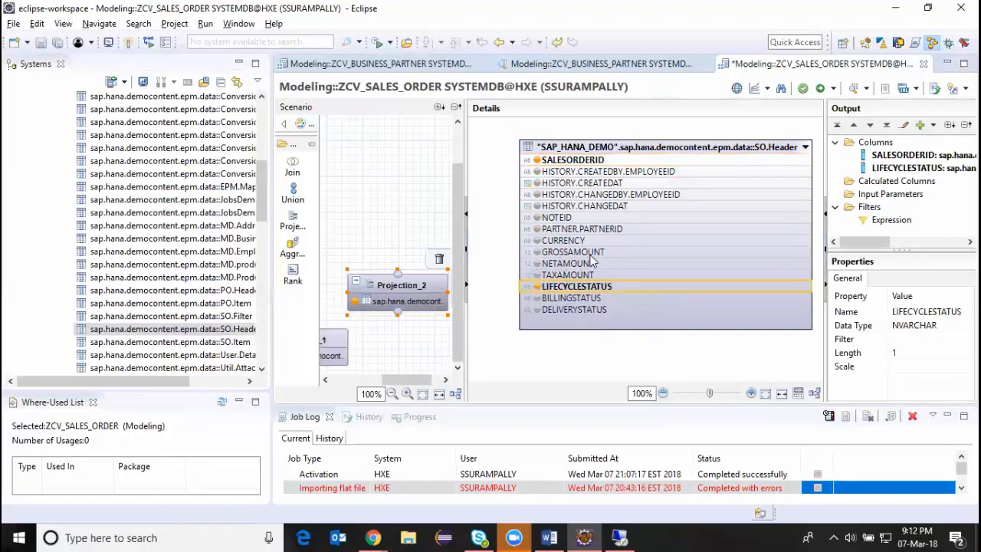
pyautogui.click(537, 229)
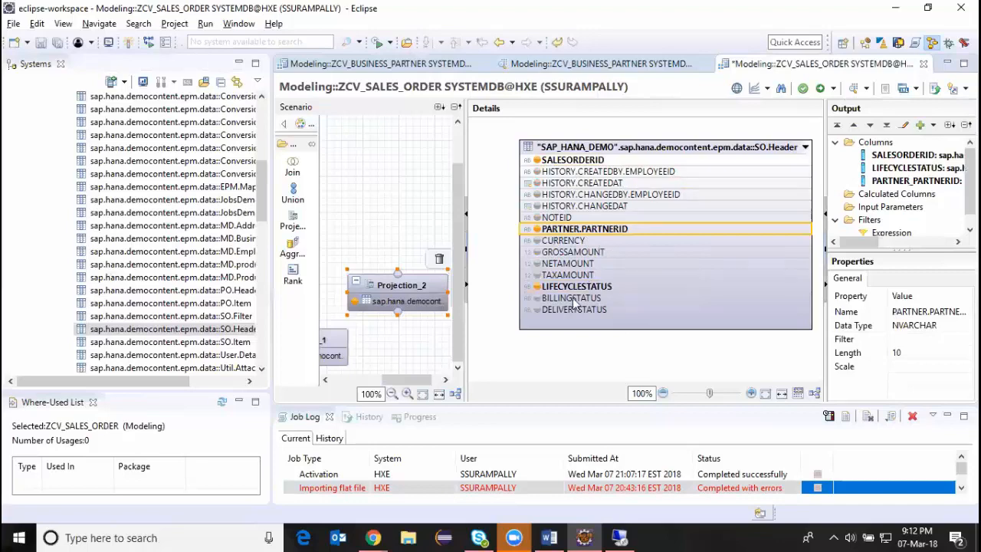
# Add a join node between the Aggregation node and the two projections, and connect Projection_1 and Projection_2 to it.
pyautogui.moveTo(422, 380); pyautogui.dragTo(398, 377)
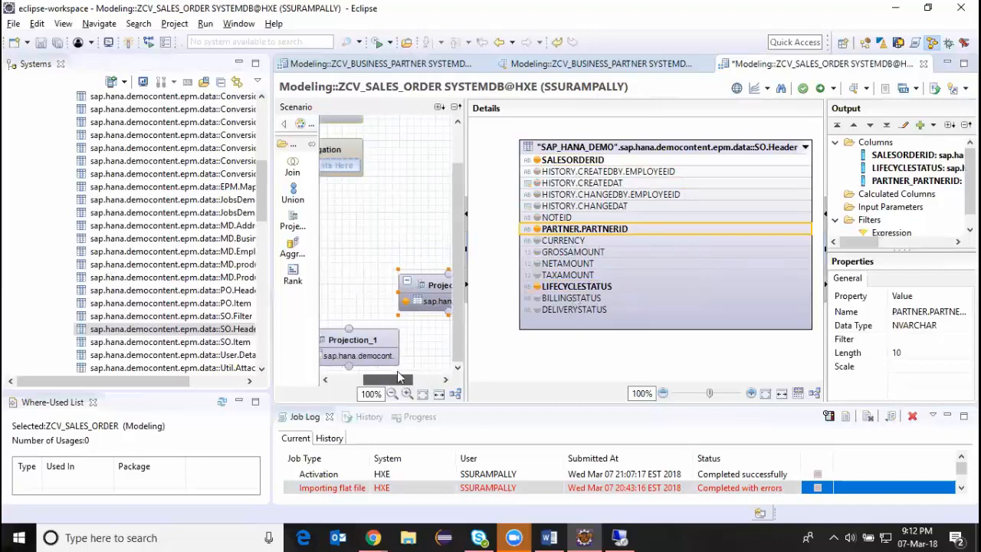
pyautogui.moveTo(272, 123); pyautogui.dragTo(140, 123)
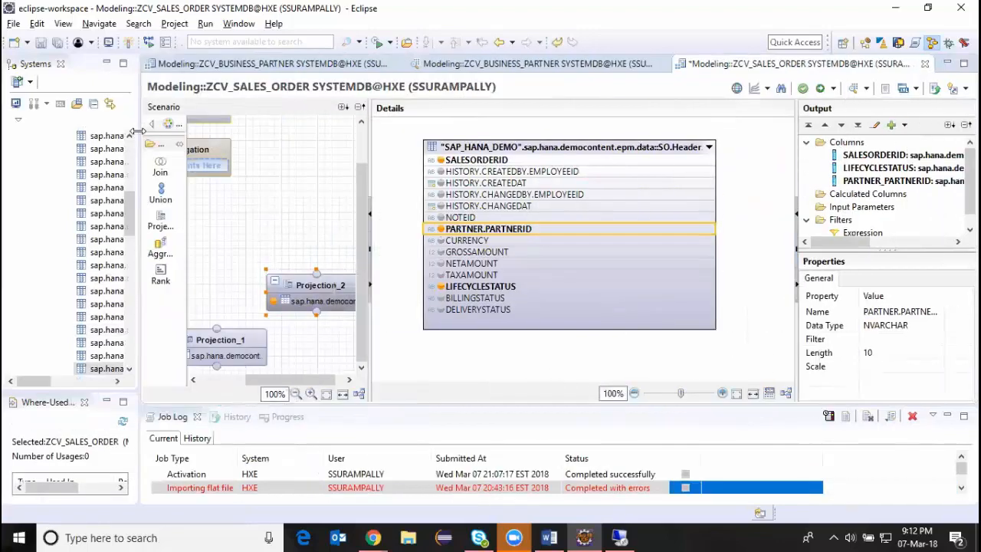
pyautogui.click(320, 295)
pyautogui.moveTo(320, 295); pyautogui.dragTo(335, 323)
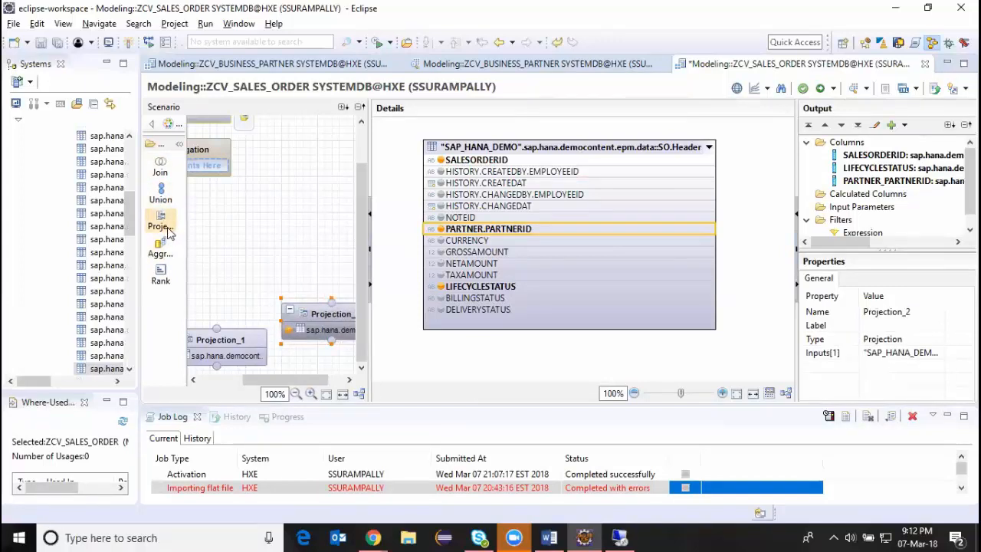
pyautogui.click(161, 166)
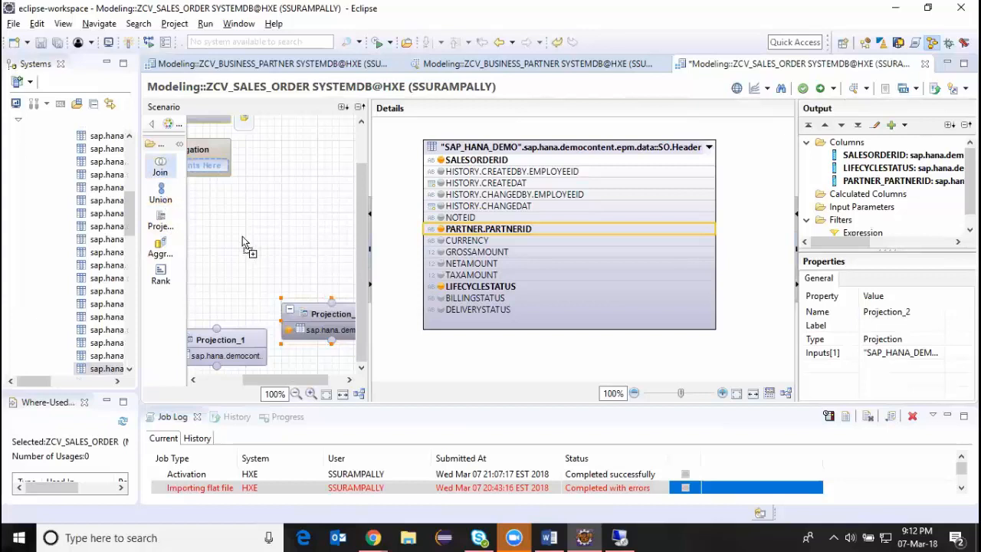
pyautogui.click(243, 268)
pyautogui.moveTo(275, 290); pyautogui.dragTo(250, 239)
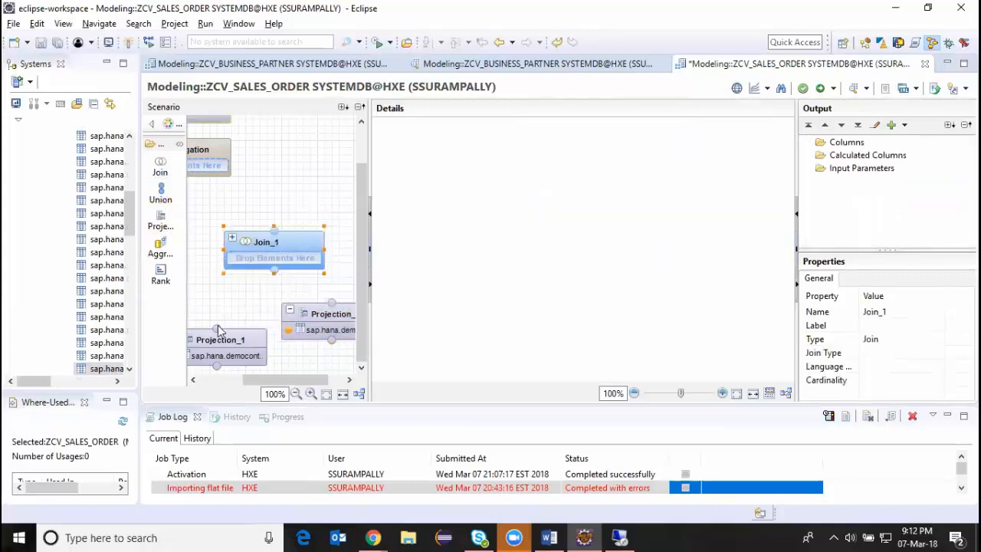
pyautogui.moveTo(218, 325); pyautogui.dragTo(272, 259)
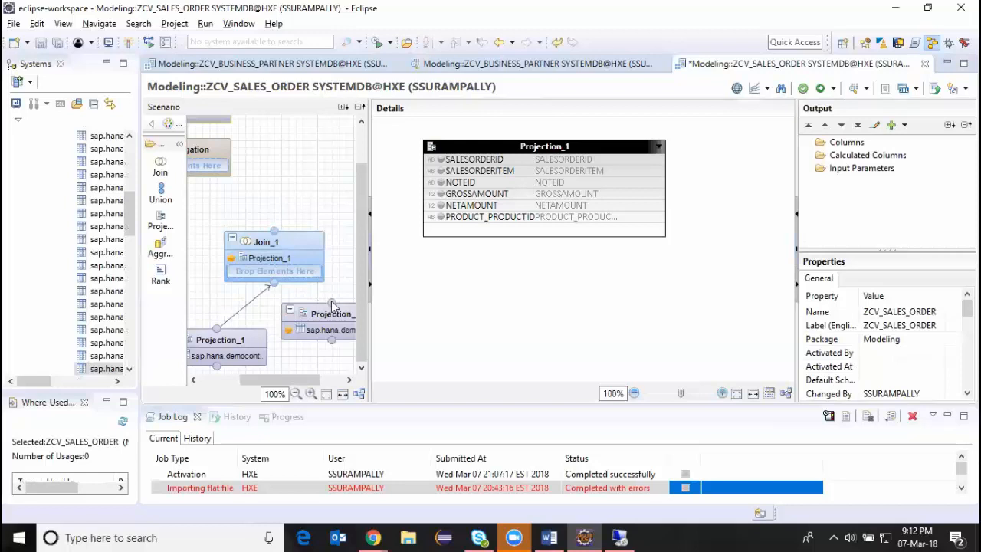
pyautogui.moveTo(332, 304); pyautogui.dragTo(282, 278)
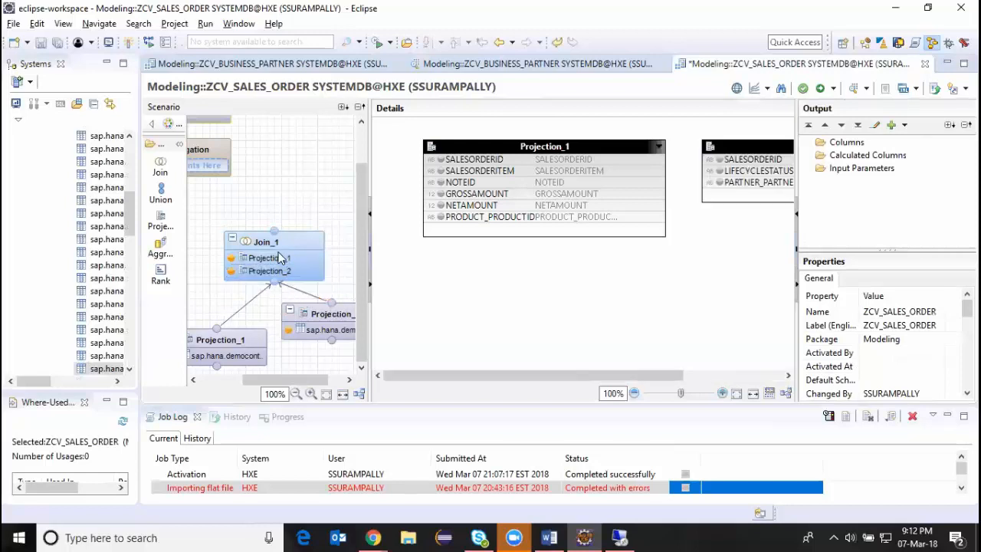
# Join Projection_1 to Projection_2 on SALESORDERID in Join_1.
pyautogui.click(280, 258)
pyautogui.moveTo(611, 150); pyautogui.dragTo(542, 150)
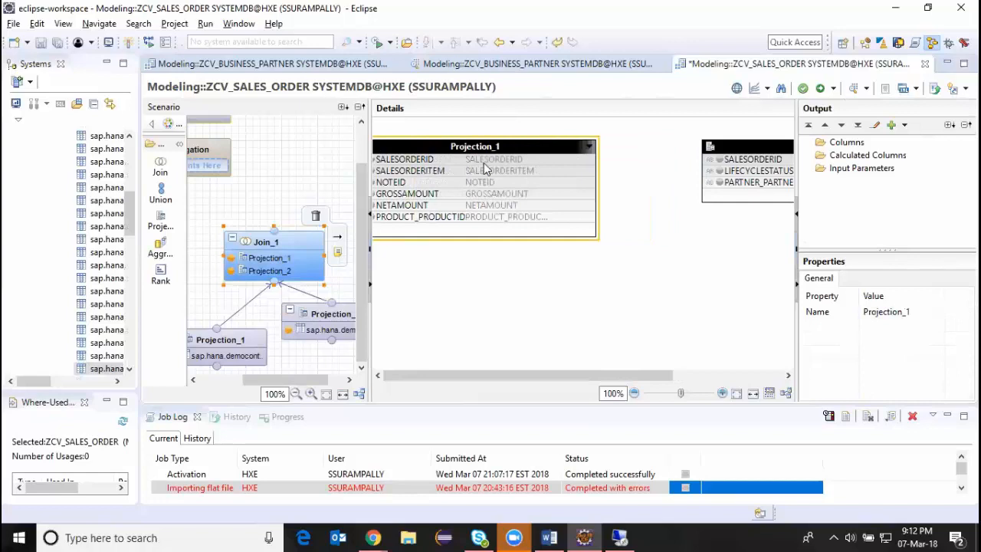
pyautogui.click(567, 159)
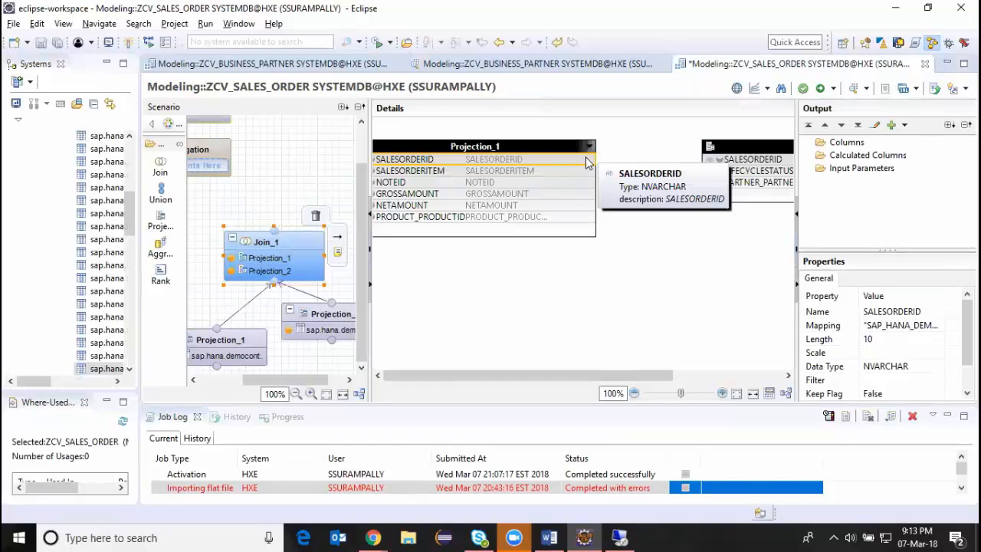
pyautogui.moveTo(587, 162); pyautogui.dragTo(717, 160)
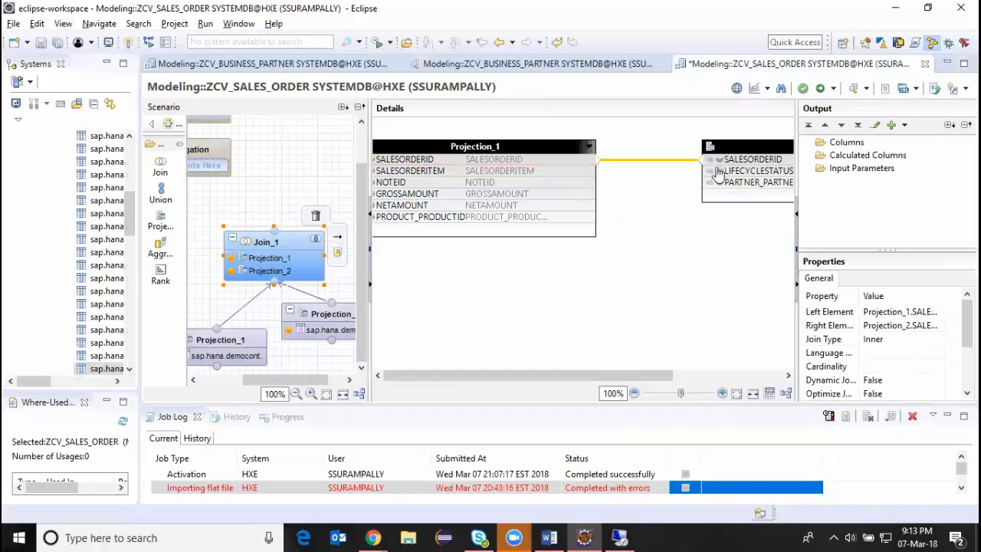
# Output LIFECYCLESTATUS and PARTNER_PARTNERID from Projection_2, plus SALESORDERID, SALESORDERITEM, GROSSAMOUNT, NETAMOUNT and PRODUCT_PRODUCTID from Projection_1, in Join_1.
pyautogui.click(720, 171)
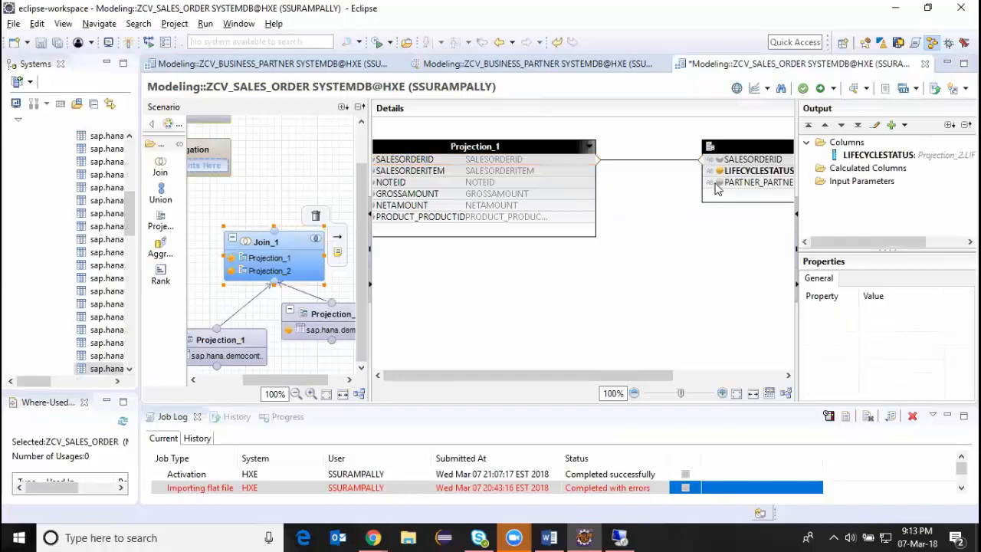
pyautogui.click(716, 184)
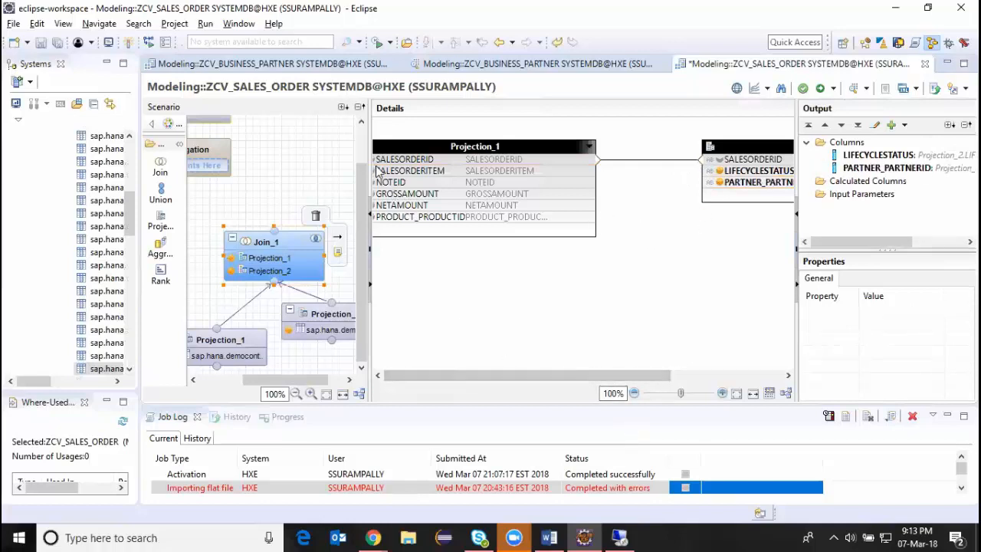
pyautogui.moveTo(367, 127); pyautogui.dragTo(407, 152)
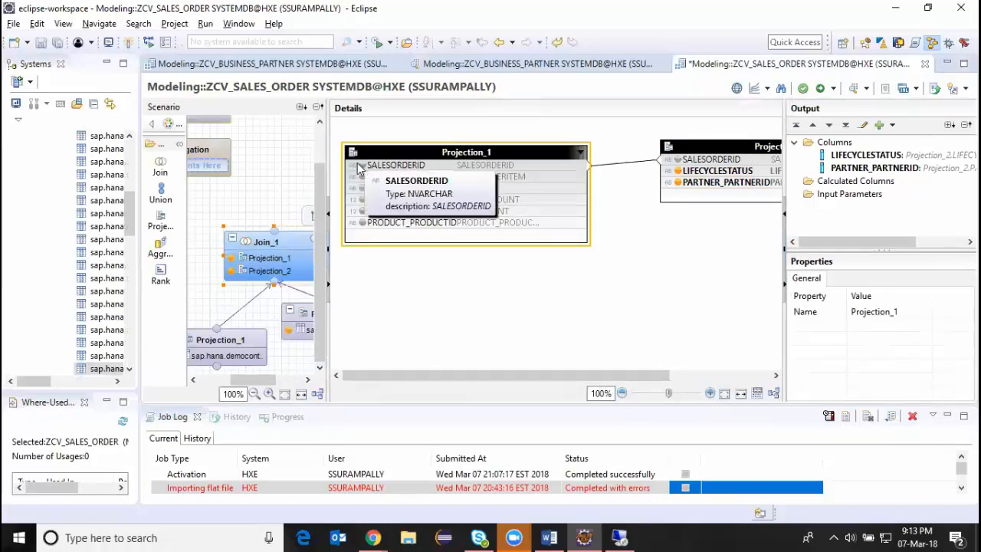
pyautogui.click(362, 164)
pyautogui.click(361, 176)
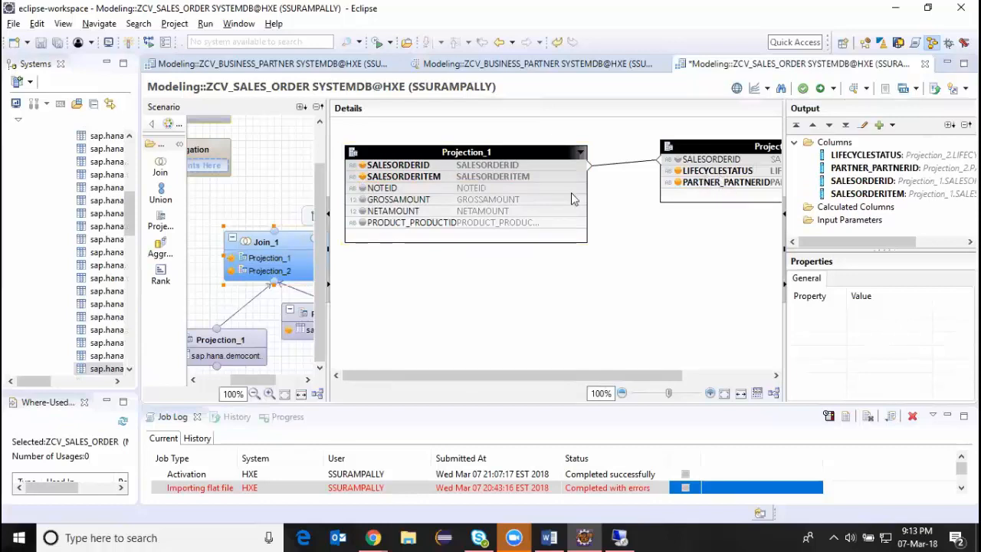
pyautogui.click(363, 187)
pyautogui.click(361, 199)
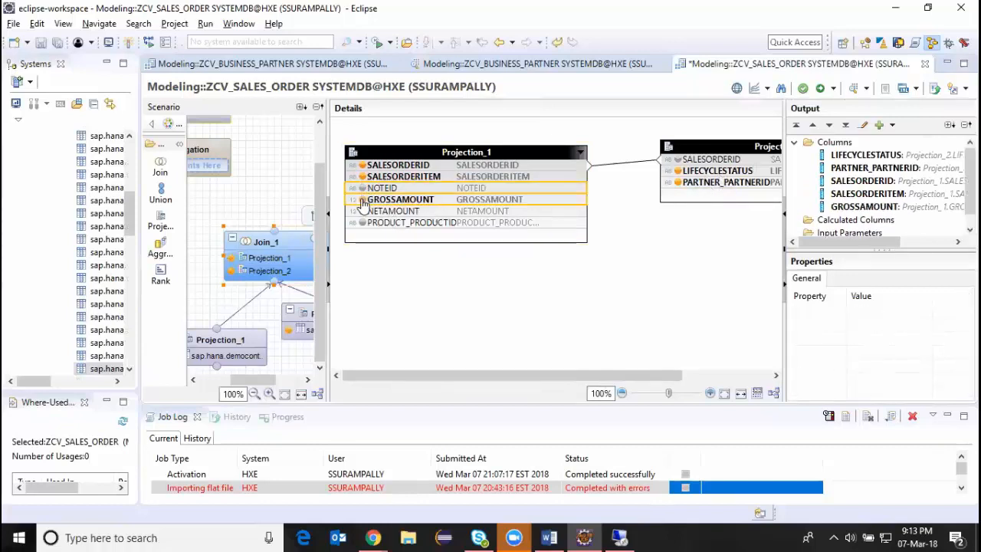
pyautogui.click(361, 211)
pyautogui.click(362, 223)
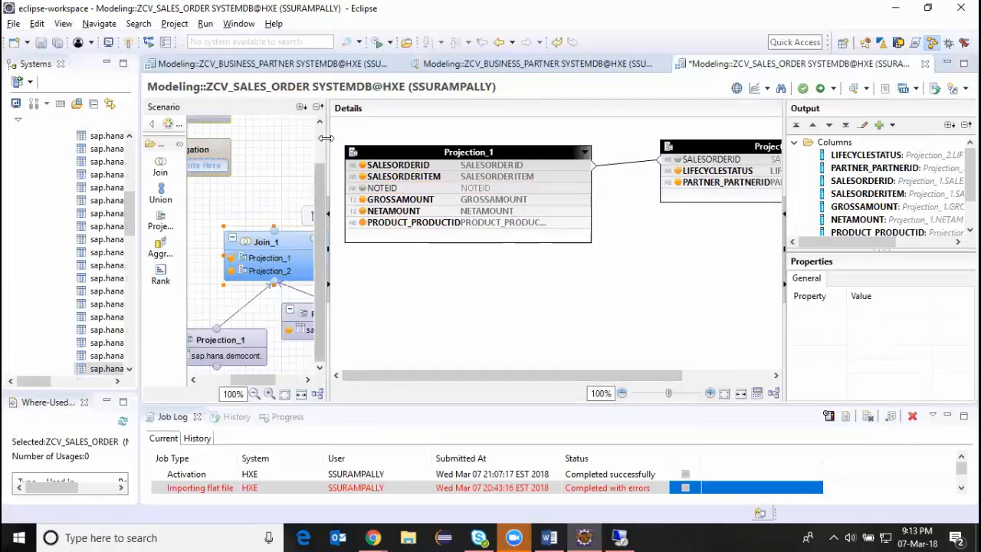
# Widen the Scenario and Systems areas and shift Projection_2 slightly down and to the right in the diagram.
pyautogui.moveTo(328, 151); pyautogui.dragTo(473, 151)
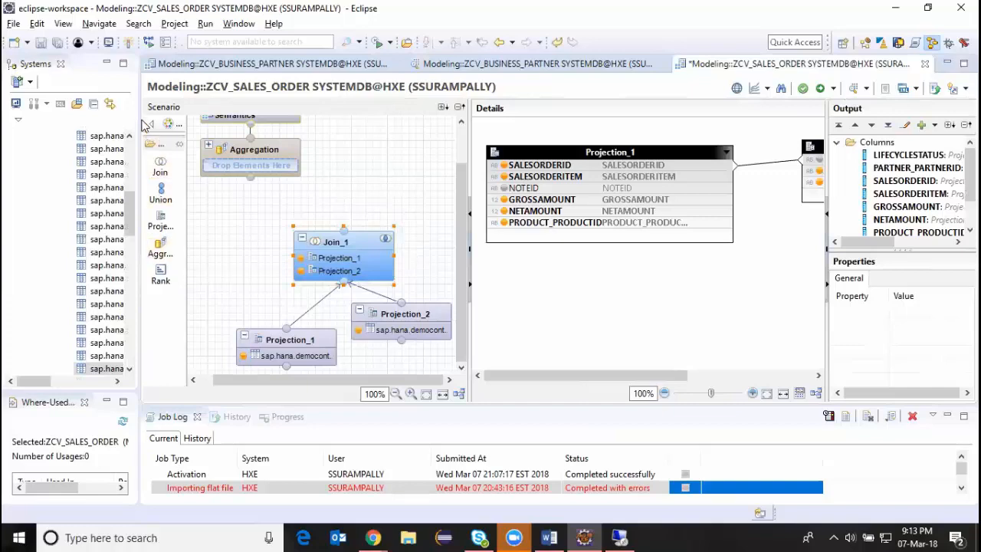
pyautogui.moveTo(138, 113); pyautogui.dragTo(176, 124)
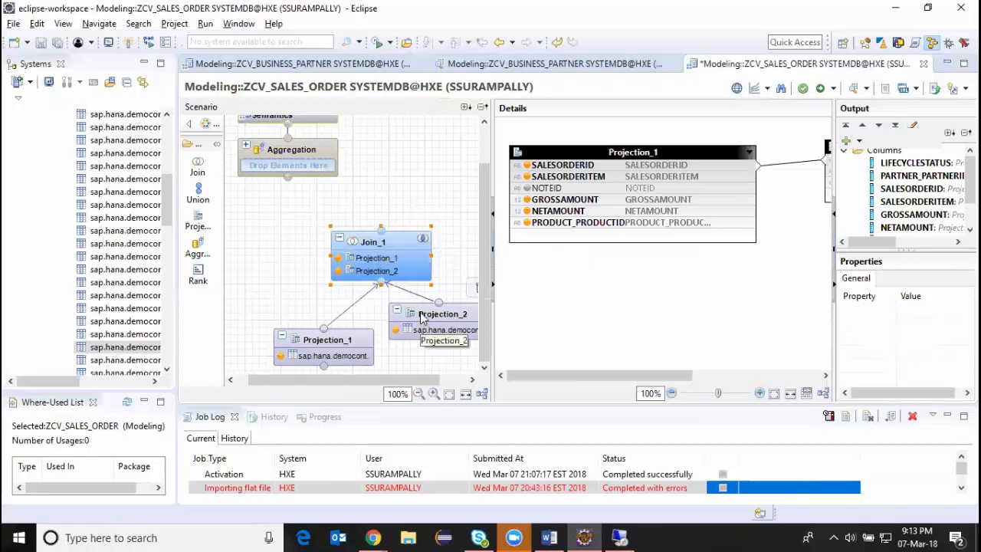
pyautogui.moveTo(422, 318); pyautogui.dragTo(429, 325)
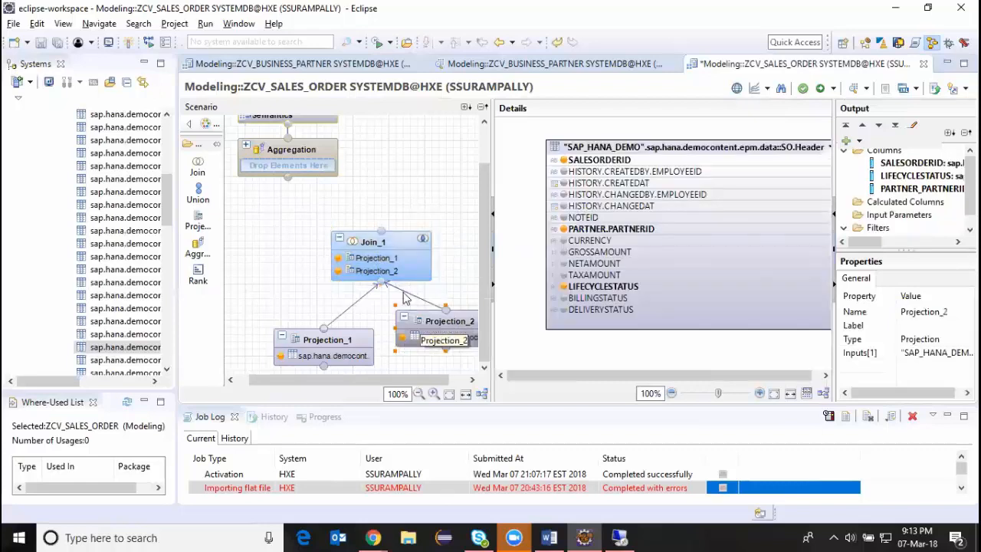
# Add a projection node beside Join_1 and assign the calculation view ZCV_BUSINESS_PARTNER from the Modeling package to it.
pyautogui.click(396, 250)
pyautogui.moveTo(395, 250); pyautogui.dragTo(396, 251)
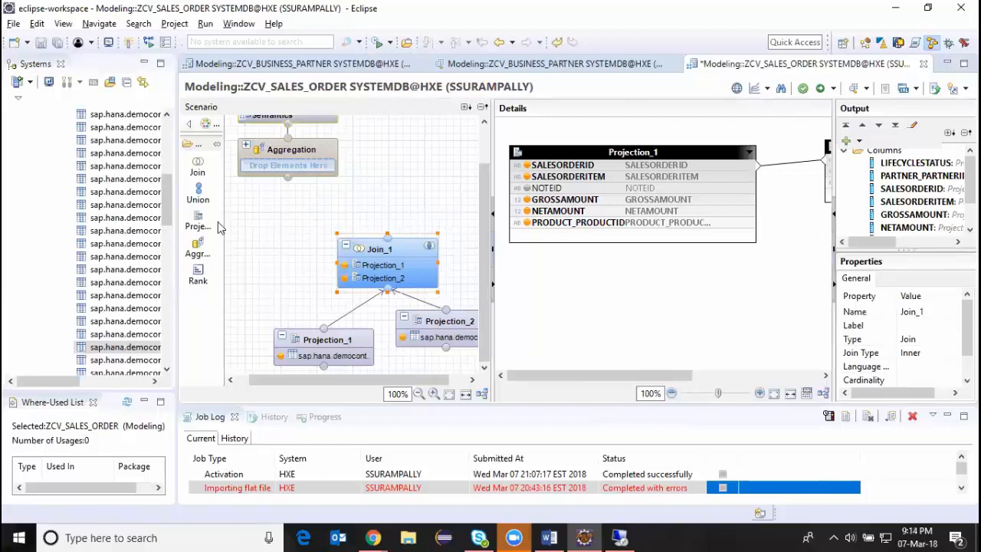
pyautogui.moveTo(201, 227); pyautogui.dragTo(440, 211)
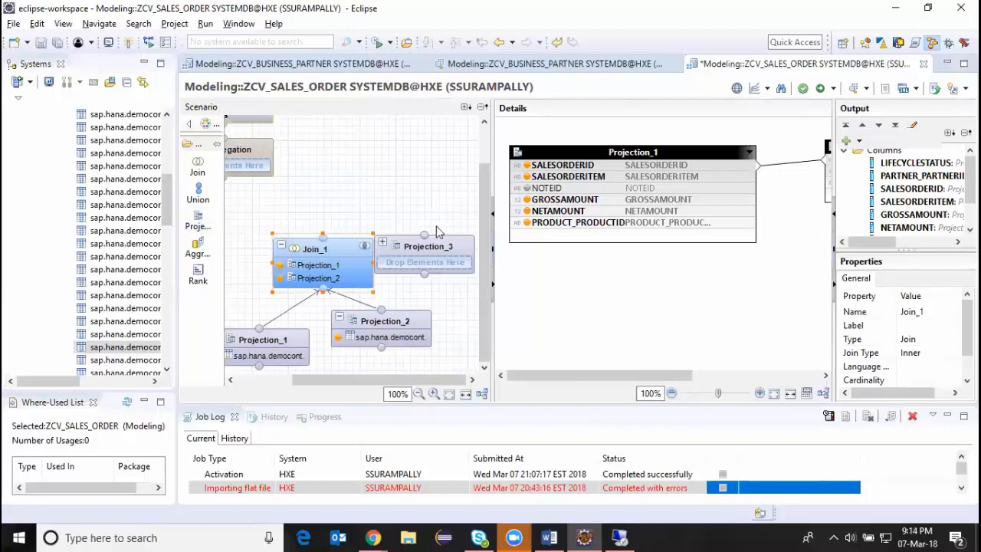
pyautogui.click(432, 239)
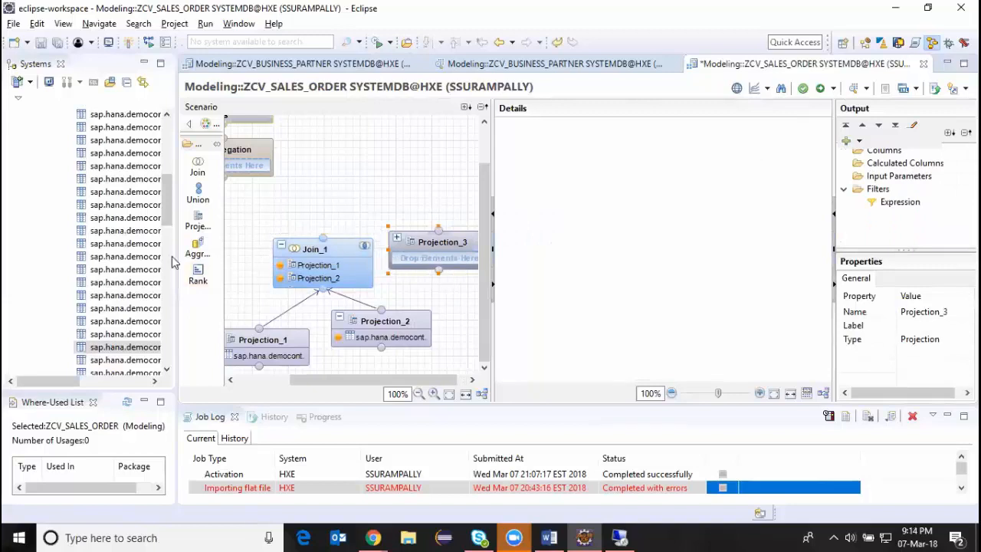
pyautogui.moveTo(165, 200); pyautogui.dragTo(166, 357)
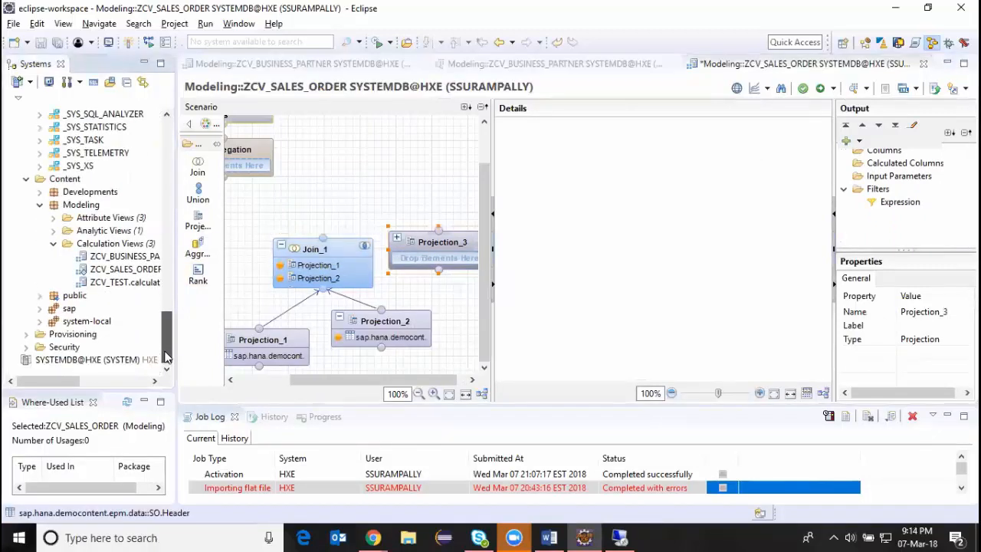
pyautogui.click(108, 259)
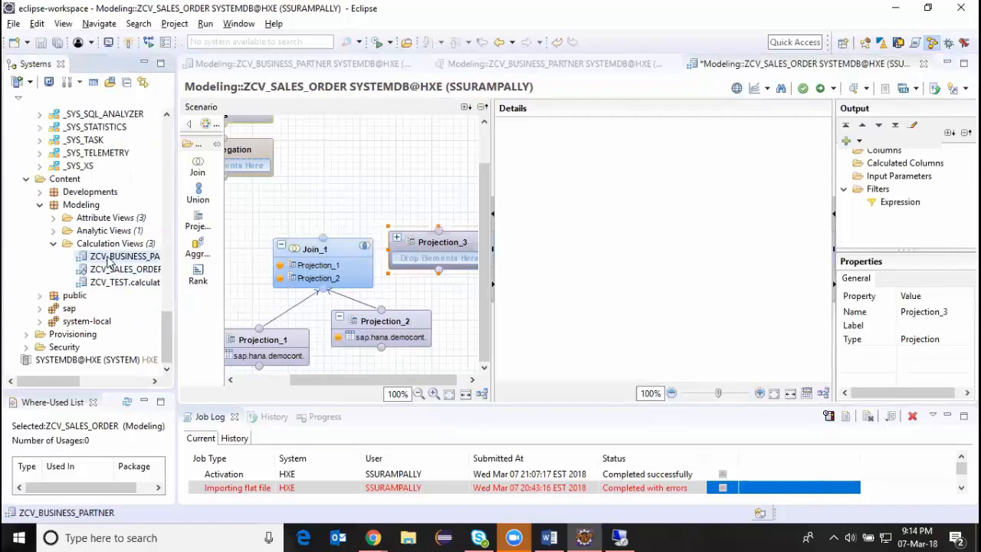
pyautogui.moveTo(107, 261); pyautogui.dragTo(431, 253)
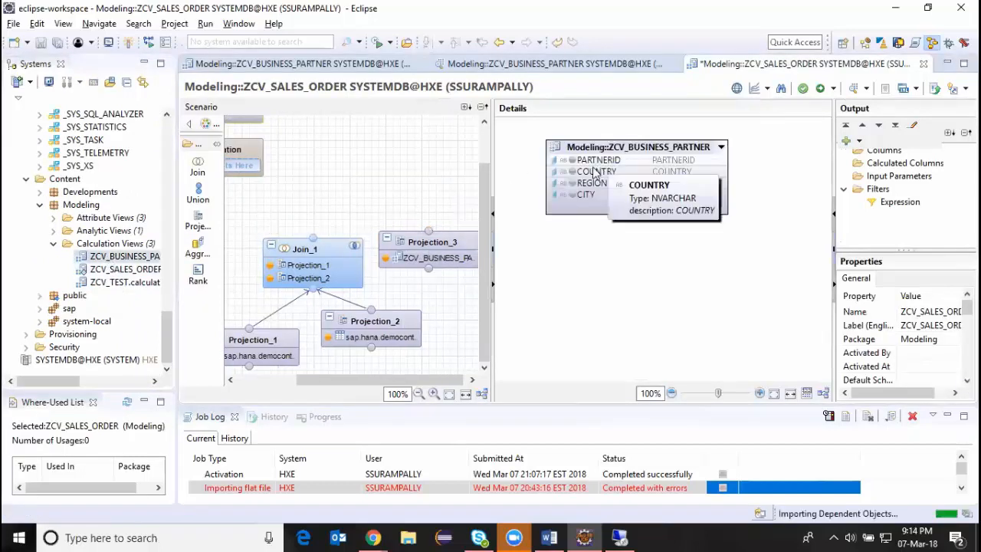
# Output PARTNERID, COUNTRY, REGION and CITY from the business partner view in Projection_3.
pyautogui.click(571, 159)
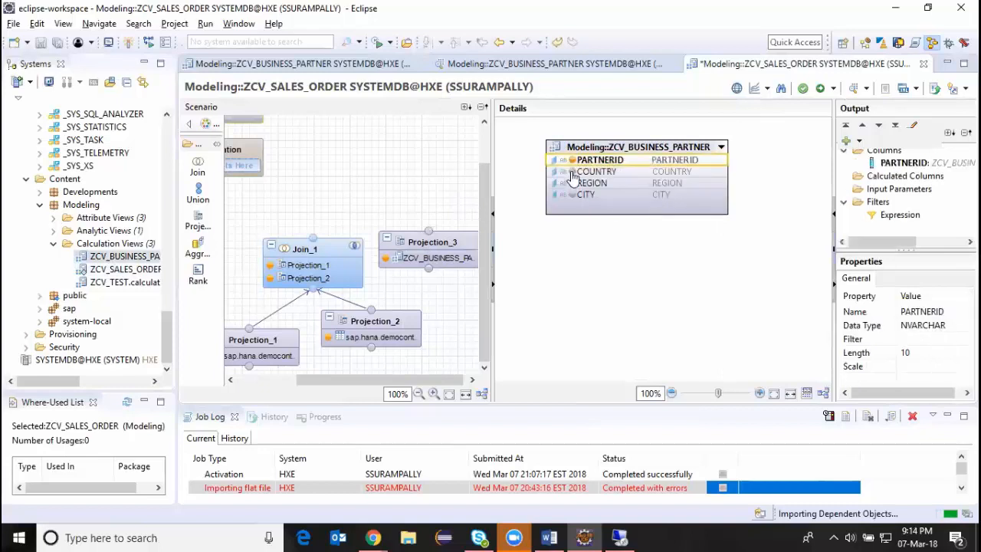
pyautogui.click(572, 173)
pyautogui.click(571, 184)
pyautogui.click(571, 194)
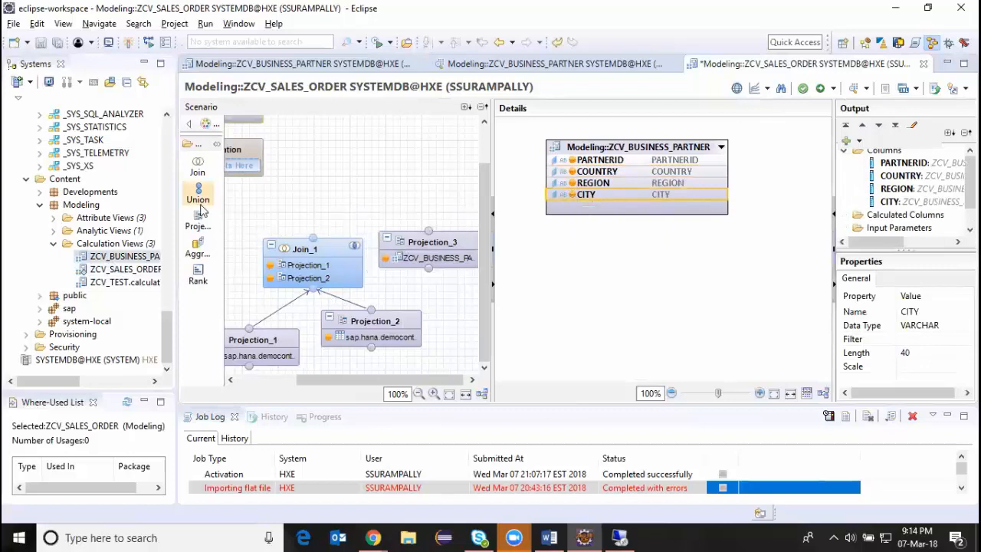
# Add a second join node above Join_1 and Projection_3, and connect both of them to it as inputs.
pyautogui.moveTo(197, 167); pyautogui.dragTo(214, 162)
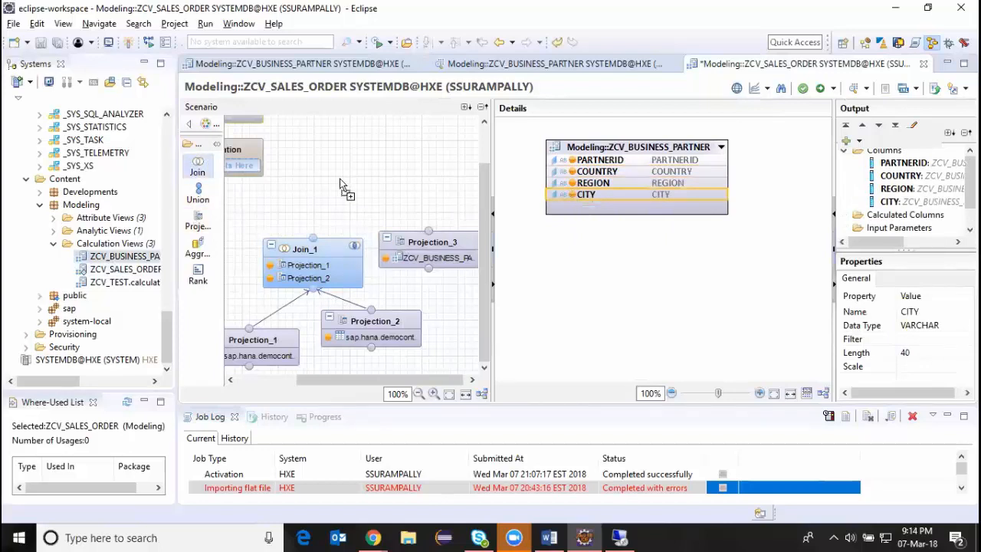
pyautogui.moveTo(341, 186)
pyautogui.mouseDown()
pyautogui.moveTo(343, 214)
pyautogui.moveTo(349, 142)
pyautogui.mouseUp()
pyautogui.moveTo(314, 239); pyautogui.dragTo(373, 201)
pyautogui.moveTo(428, 230); pyautogui.dragTo(369, 205)
pyautogui.click(553, 146)
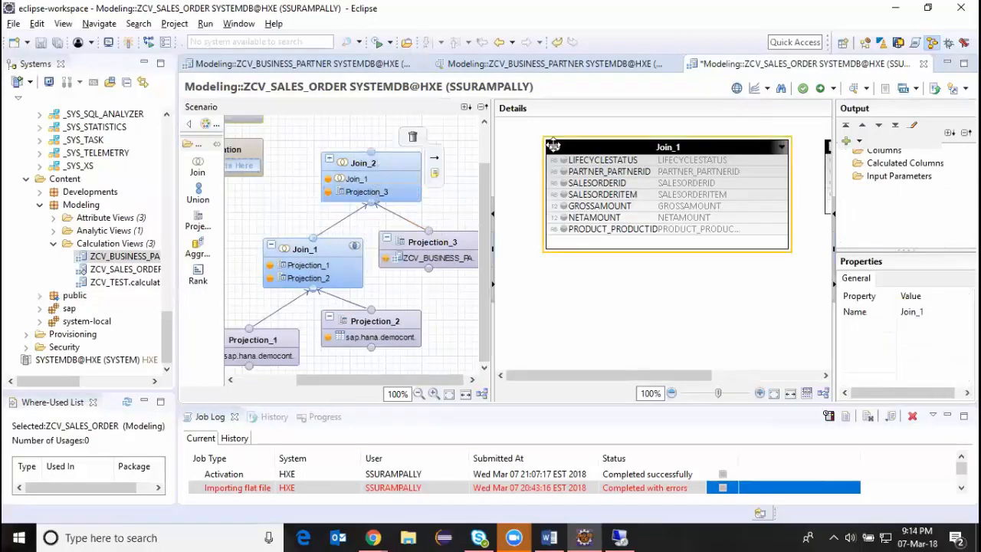
pyautogui.moveTo(628, 374); pyautogui.dragTo(659, 380)
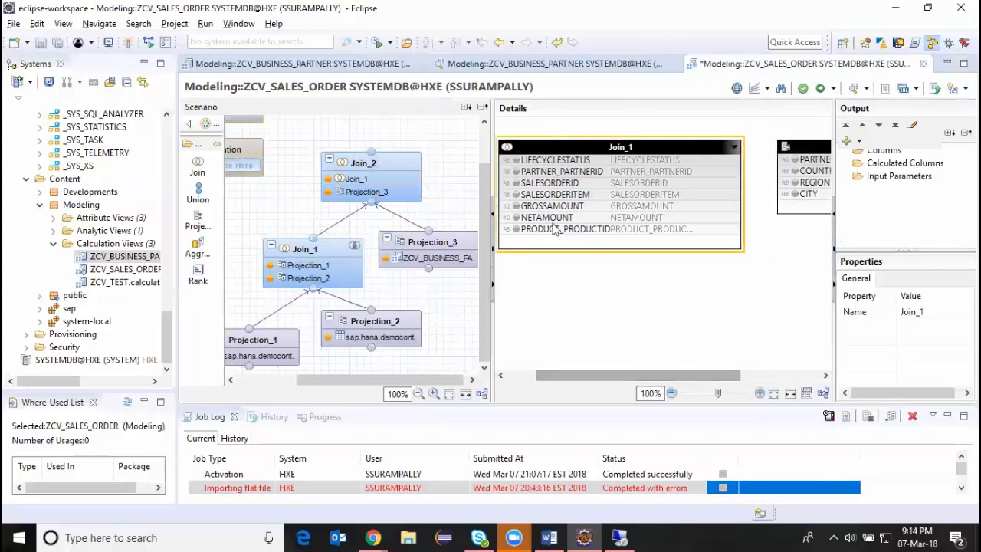
# Narrow the Scenario area and set the join type between Projection_1 and Projection_2 in Join_1 to Left Outer.
pyautogui.click(257, 339)
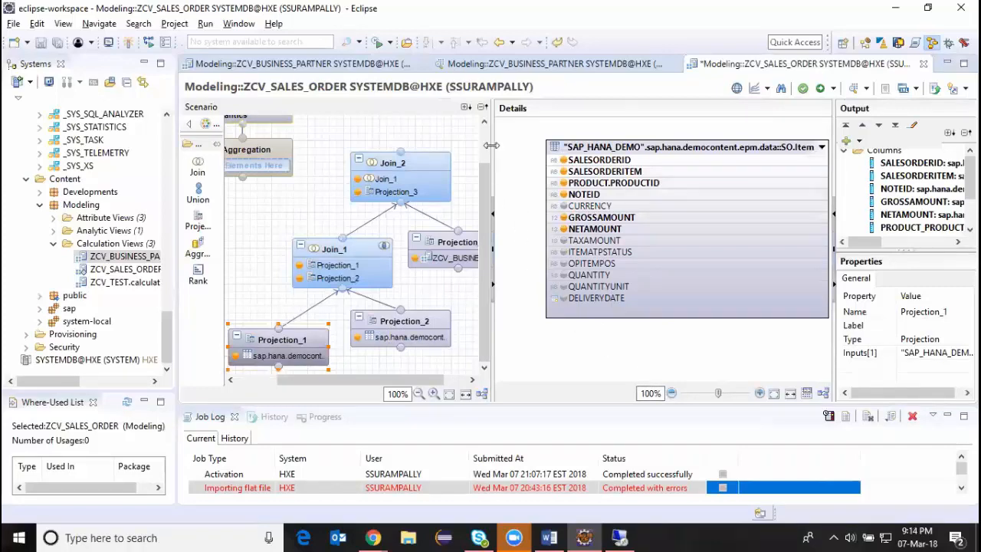
pyautogui.moveTo(492, 145); pyautogui.dragTo(411, 146)
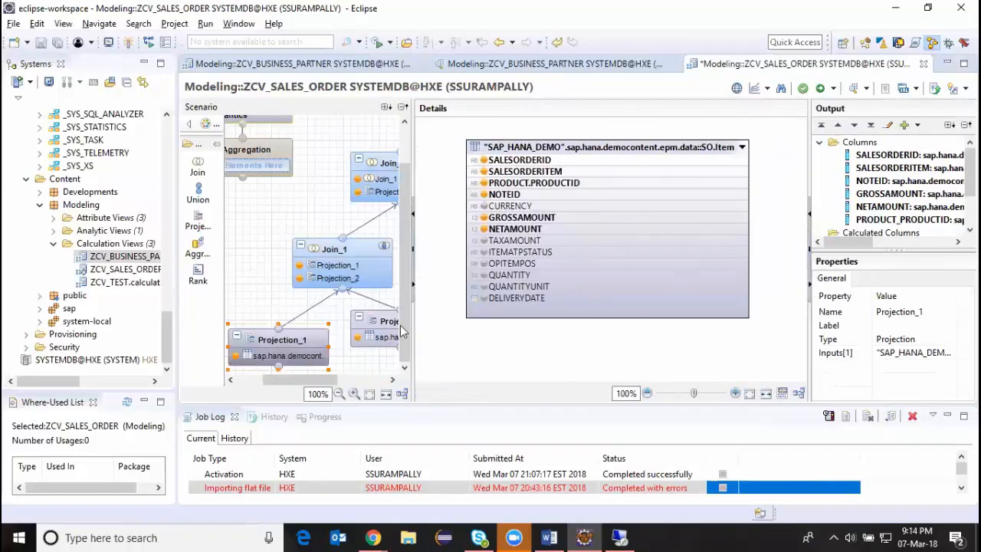
pyautogui.click(350, 272)
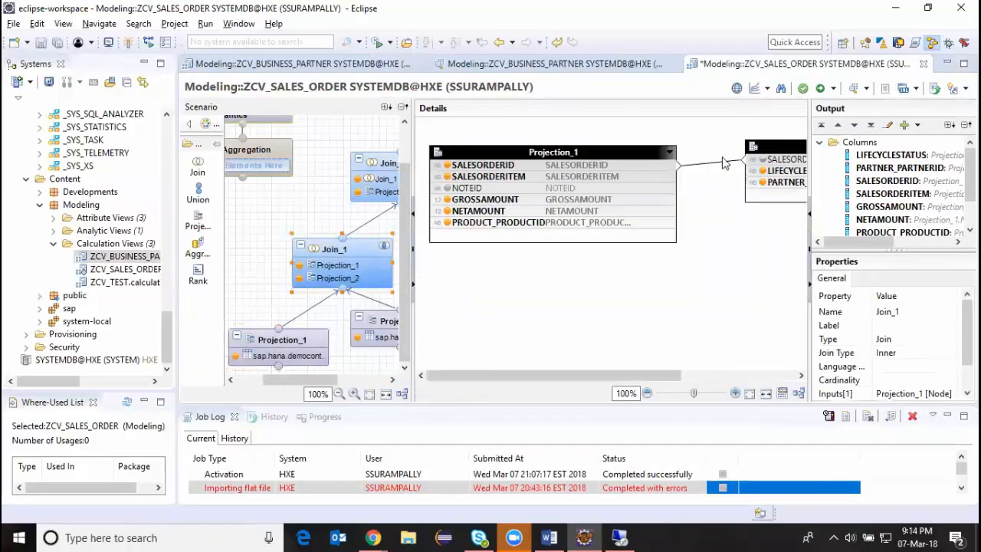
pyautogui.doubleClick(725, 162)
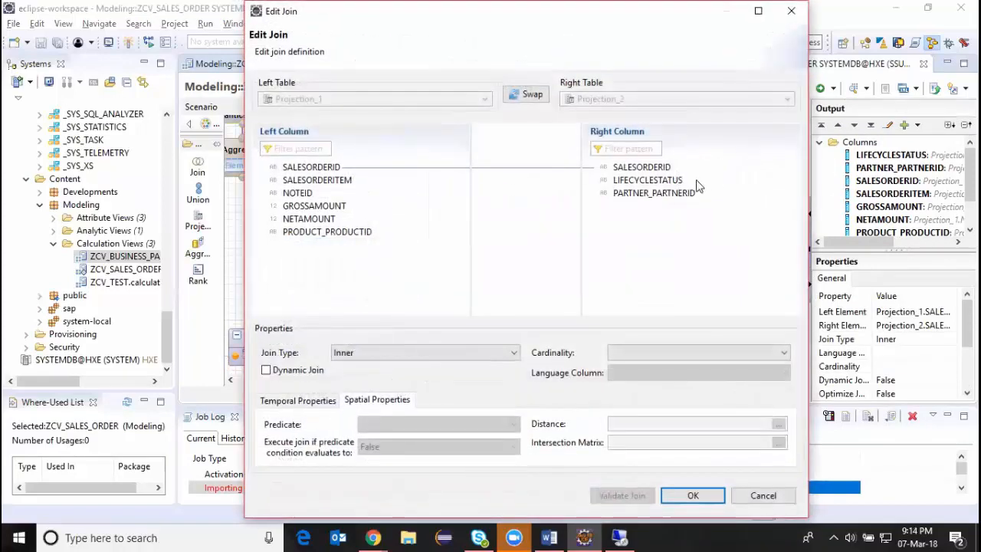
pyautogui.click(563, 169)
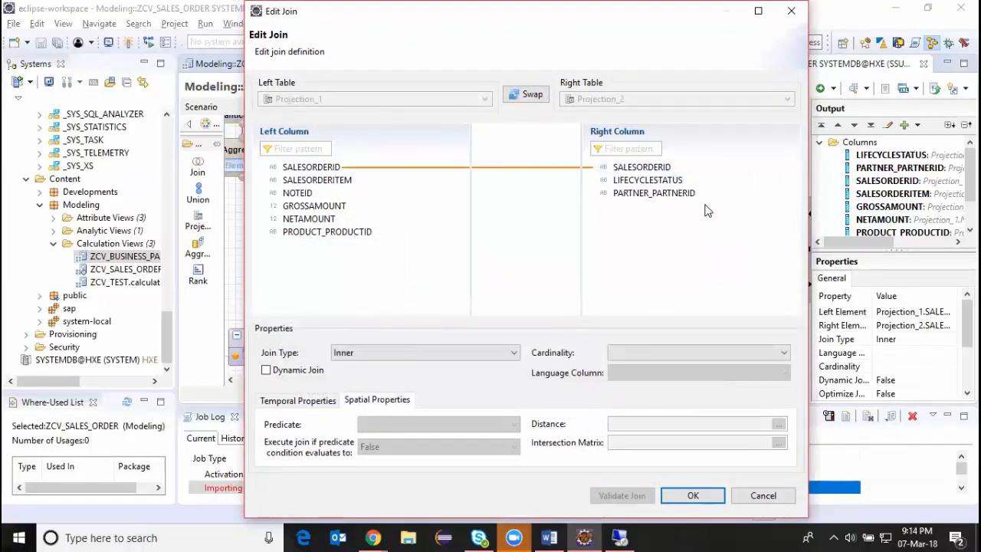
pyautogui.click(517, 353)
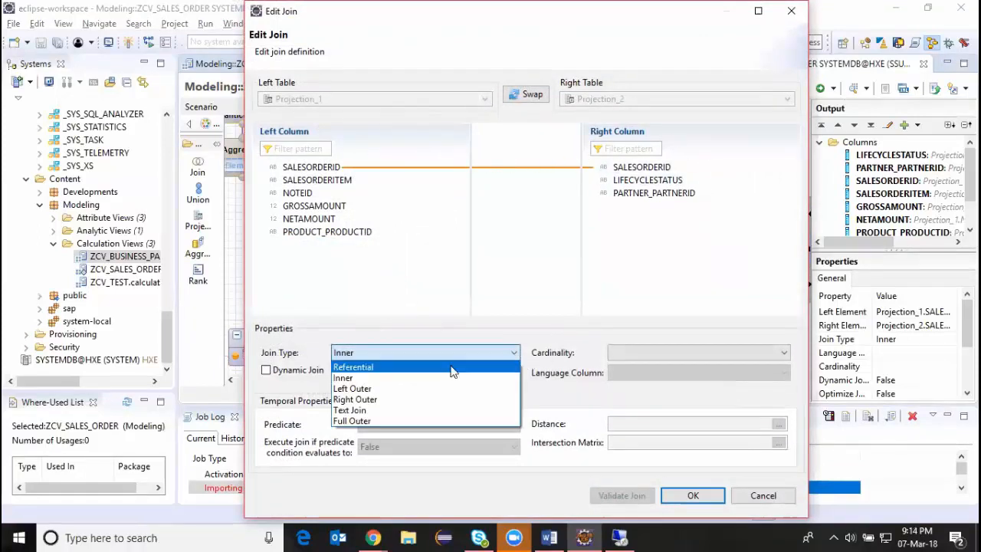
pyautogui.click(344, 388)
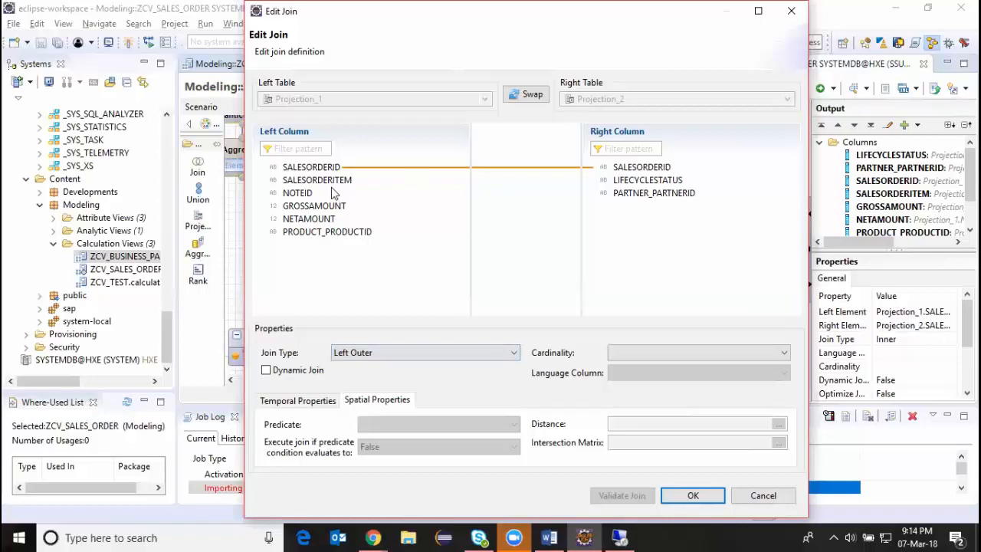
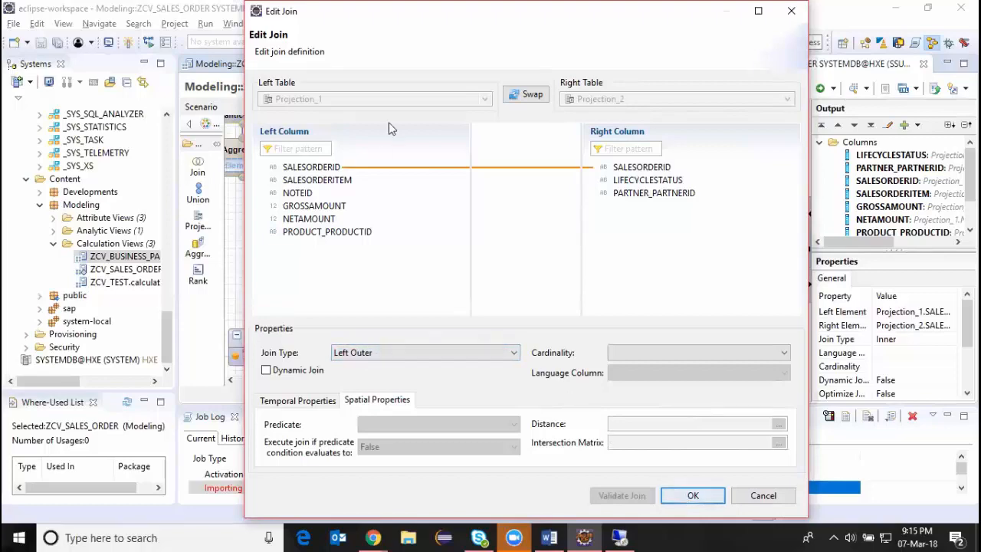
# Confirm the Left Outer join in Join_1, and in Join_2 link PARTNER_PARTNERID from Join_1 to PARTNERID from Projection_3.
pyautogui.click(695, 494)
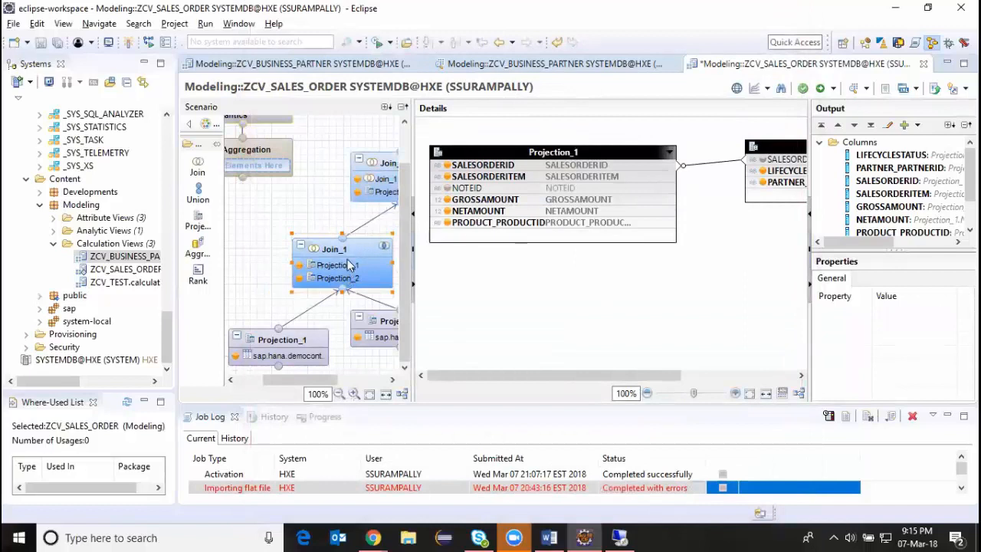
pyautogui.click(378, 180)
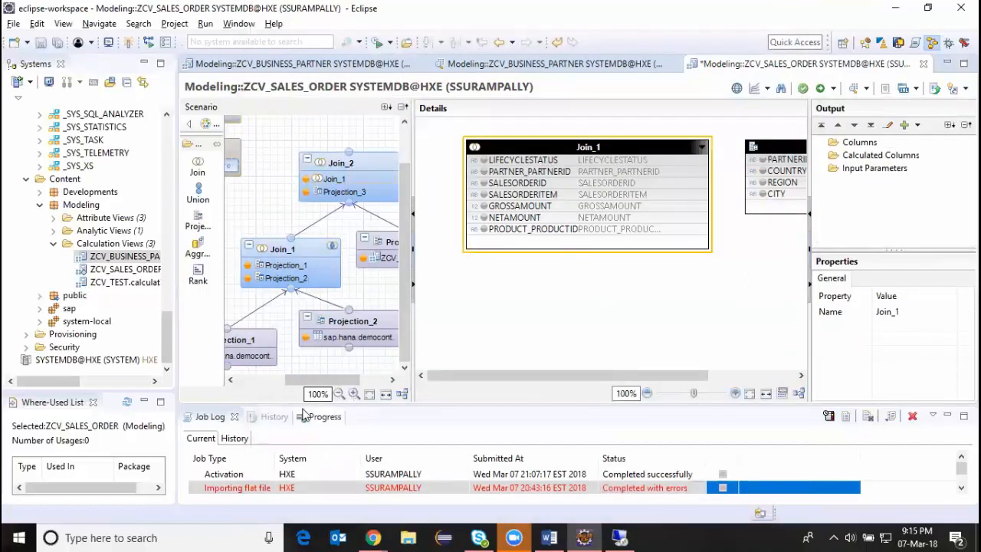
pyautogui.moveTo(284, 380); pyautogui.dragTo(322, 386)
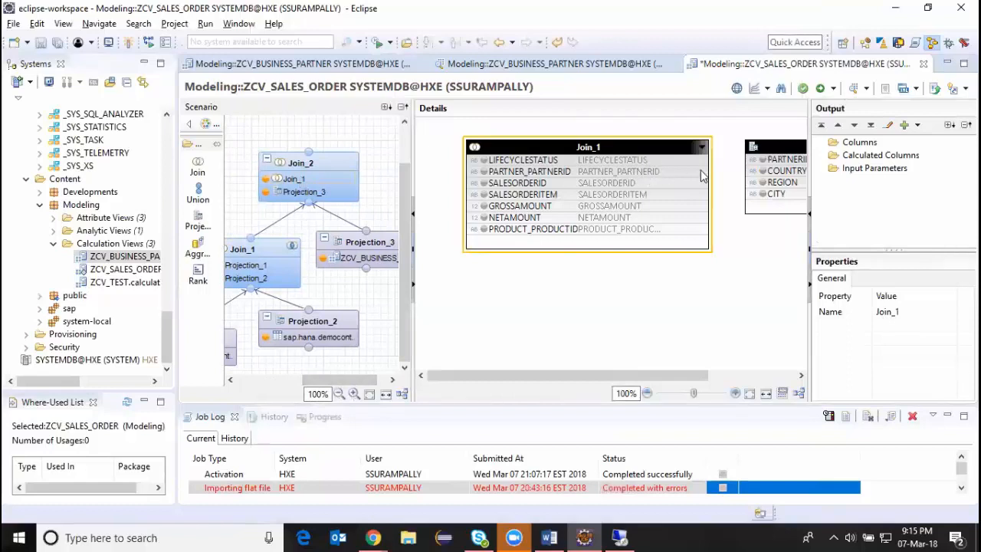
pyautogui.moveTo(689, 172); pyautogui.dragTo(759, 160)
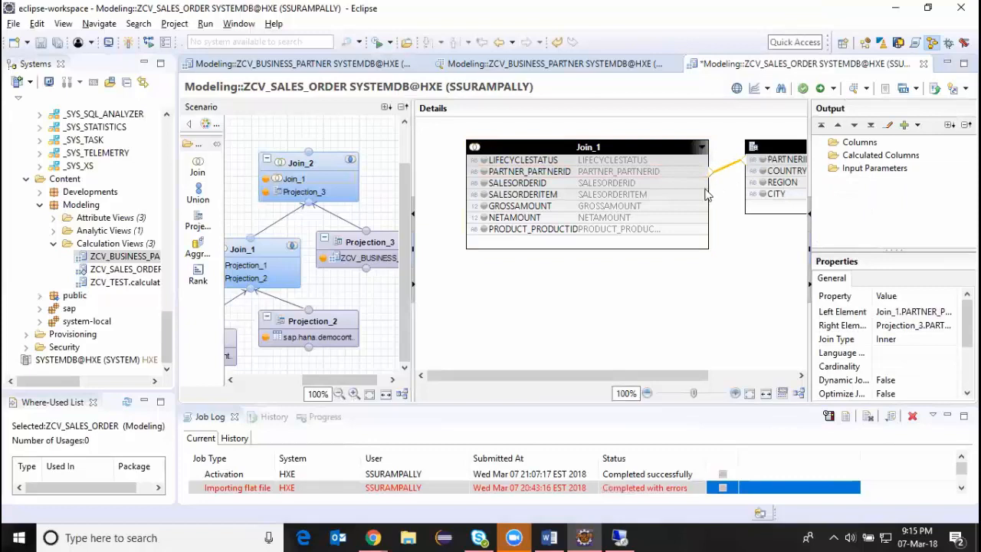
# Output SALESORDERID, SALESORDERITEM, GROSSAMOUNT, NETAMOUNT and PRODUCT_PRODUCTID from Join_1 in Join_2.
pyautogui.click(484, 183)
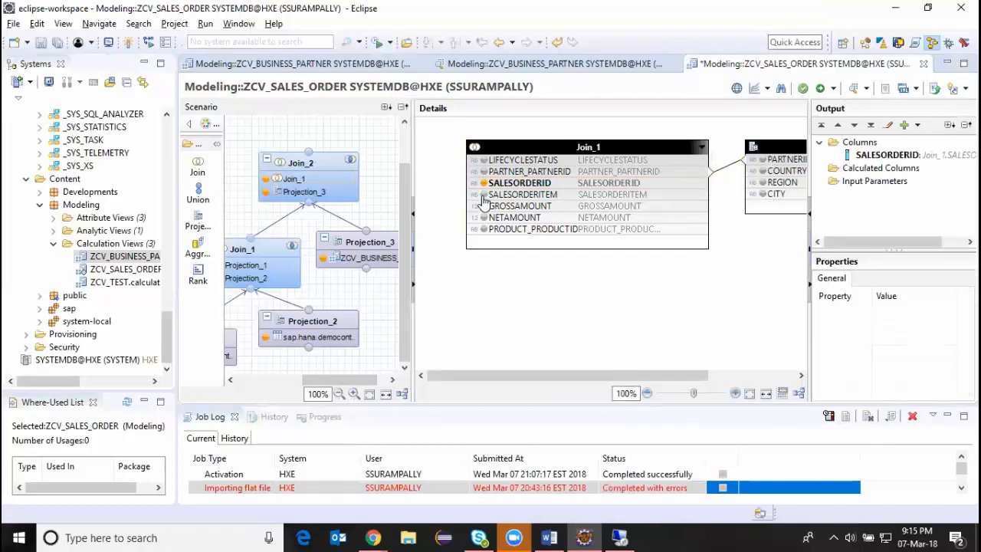
pyautogui.click(483, 195)
pyautogui.click(483, 206)
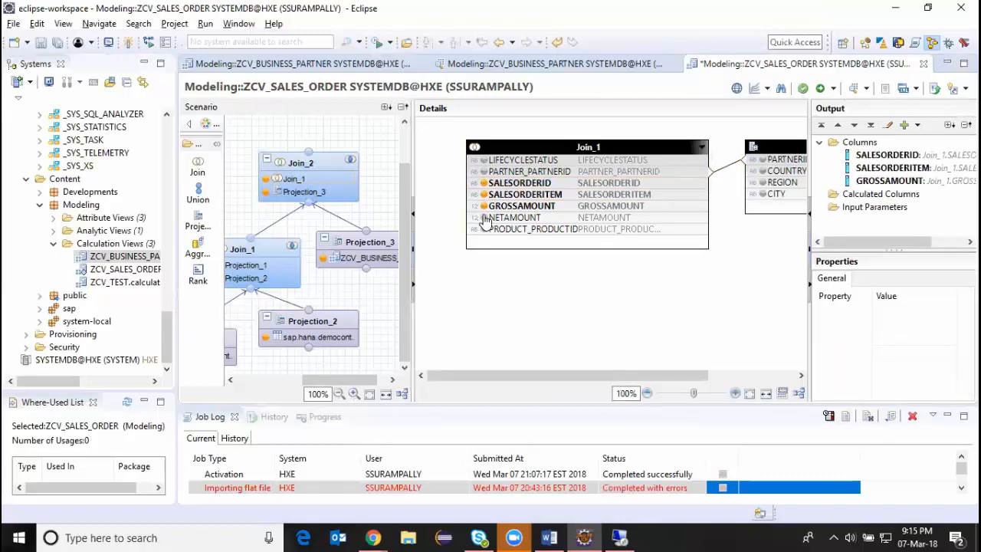
pyautogui.click(483, 218)
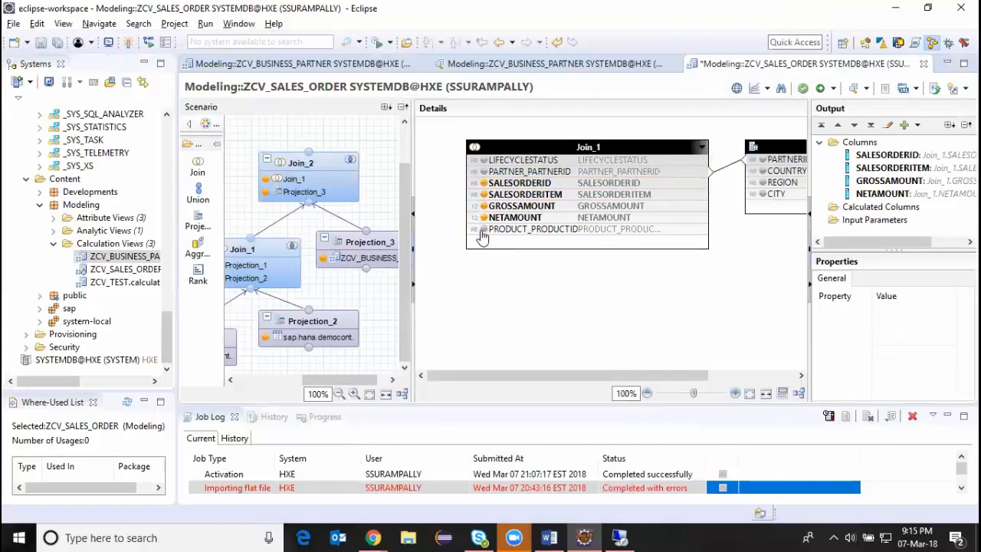
pyautogui.click(484, 230)
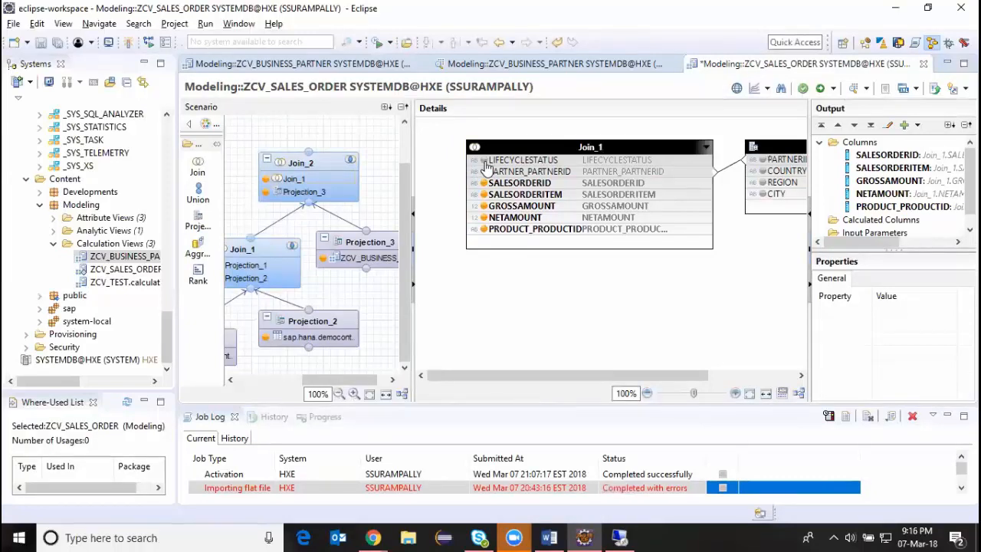
# Check the columns of Projection_3, and add LIFECYCLESTATUS from Join_1 plus COUNTRY, REGION and CITY from Projection_3 to the output of Join_2.
pyautogui.click(381, 256)
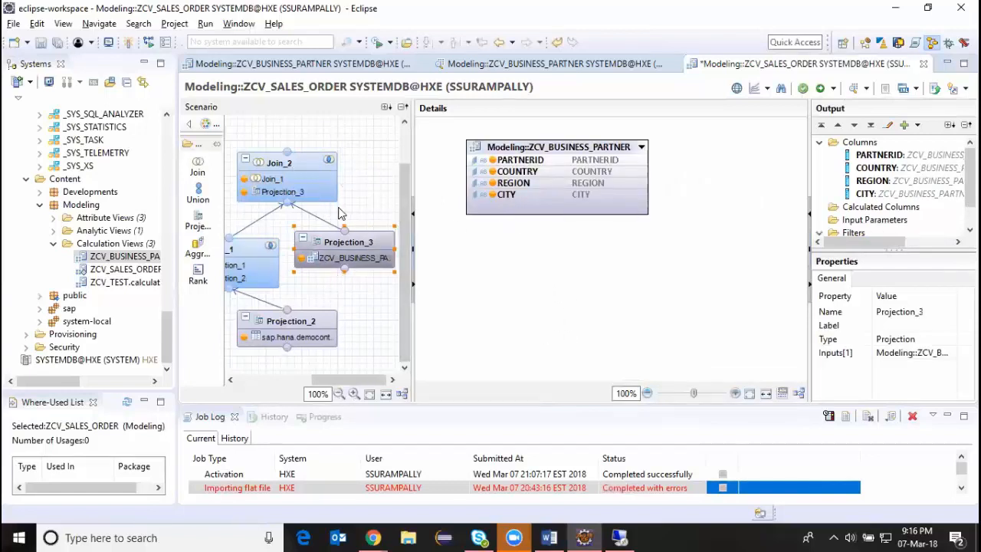
pyautogui.moveTo(305, 324)
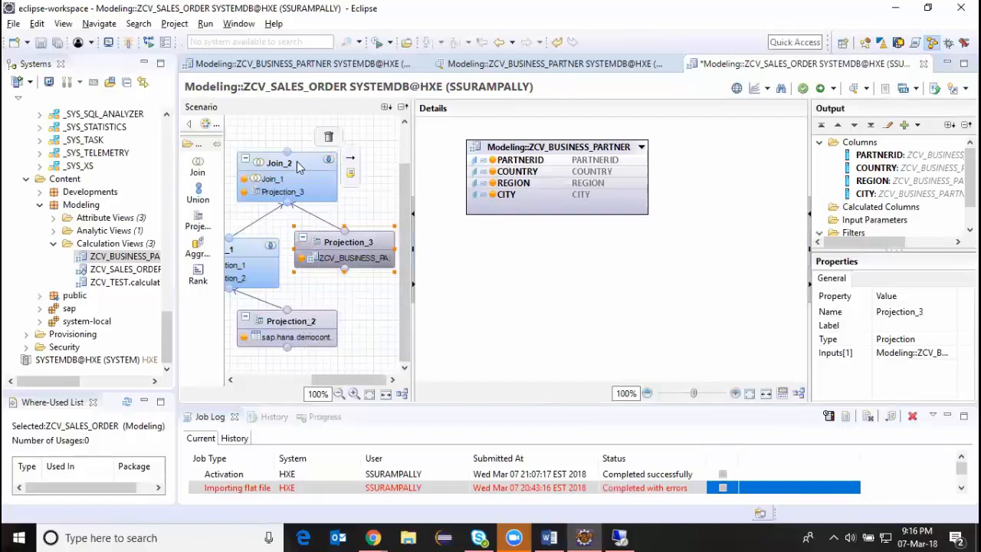
pyautogui.click(330, 161)
pyautogui.click(485, 160)
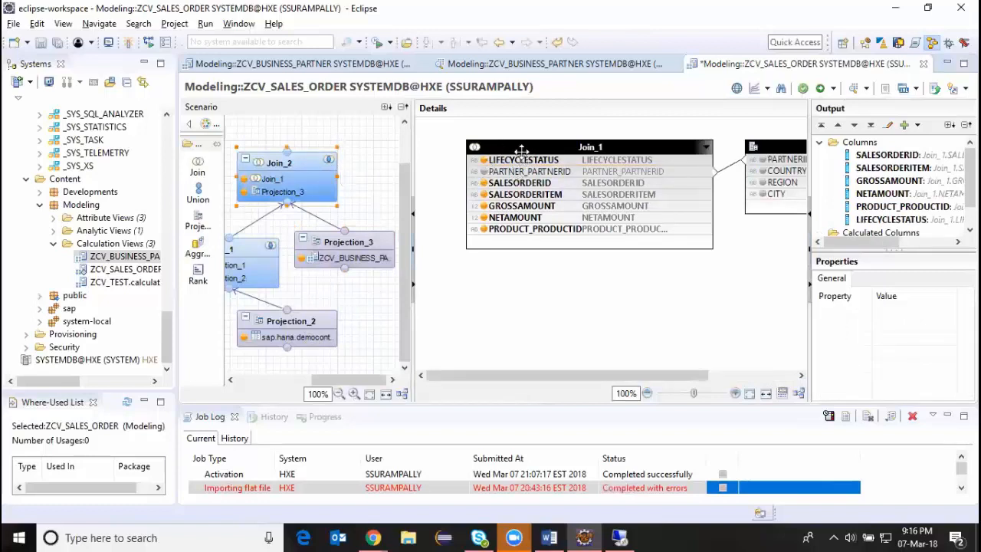
pyautogui.moveTo(640, 375); pyautogui.dragTo(724, 375)
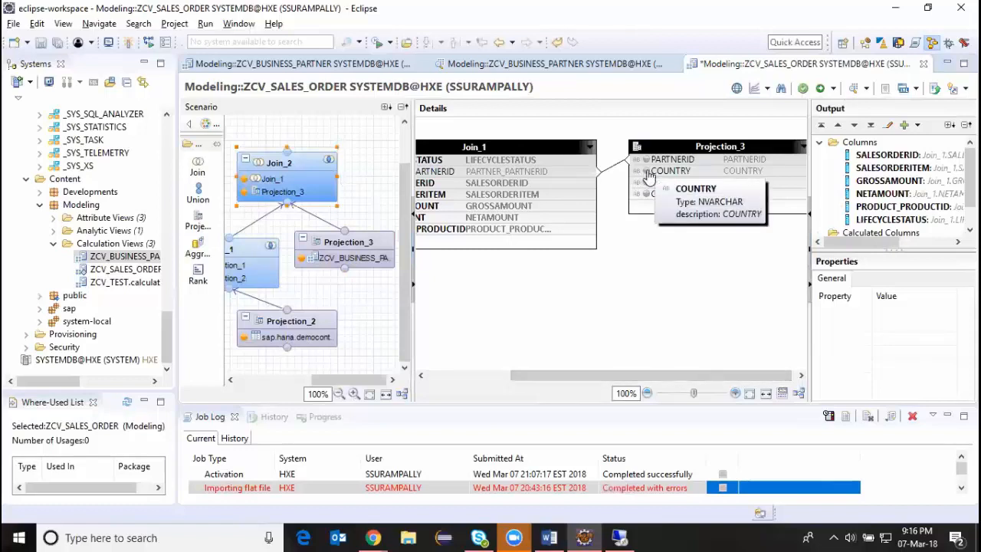
pyautogui.click(658, 170)
pyautogui.click(658, 182)
pyautogui.click(649, 194)
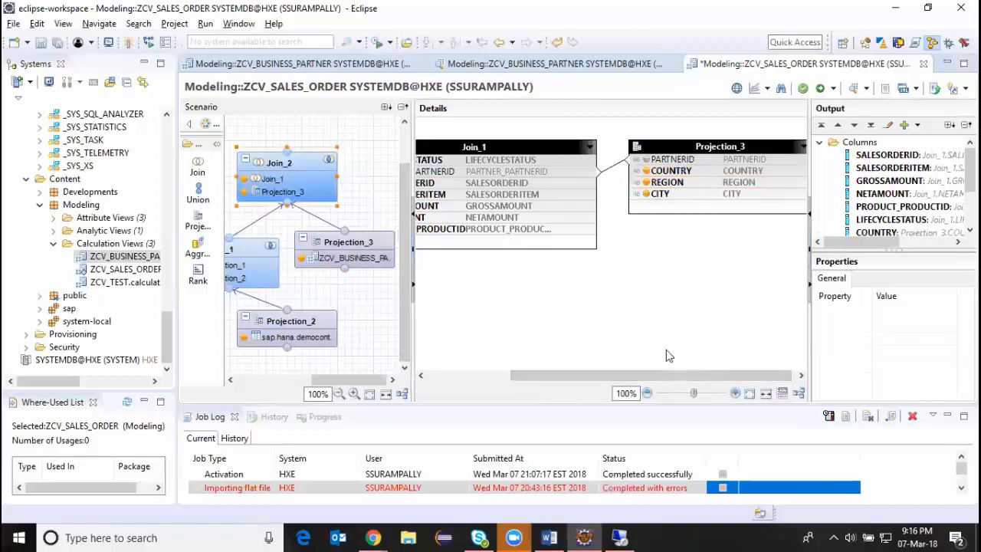
pyautogui.moveTo(664, 375); pyautogui.dragTo(580, 374)
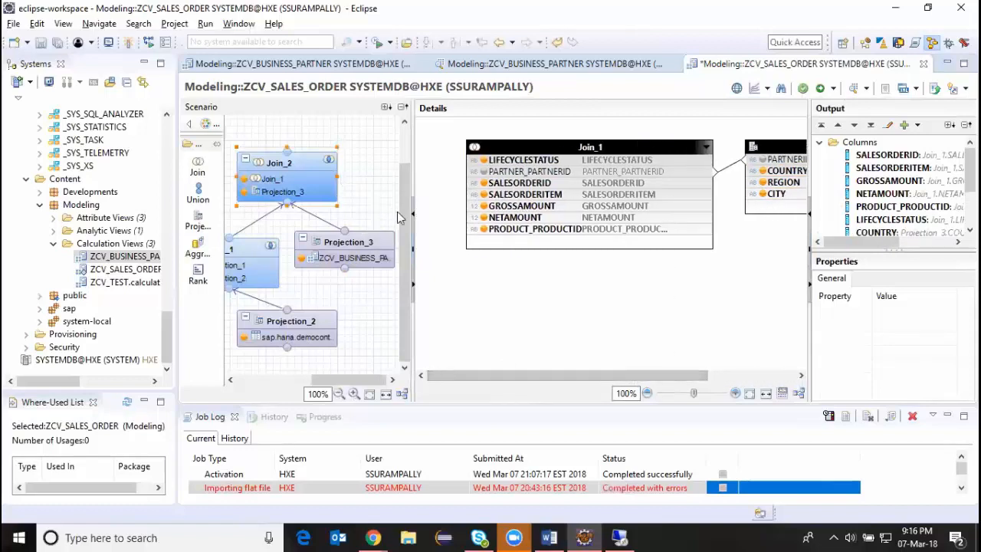
pyautogui.moveTo(404, 227); pyautogui.dragTo(404, 184)
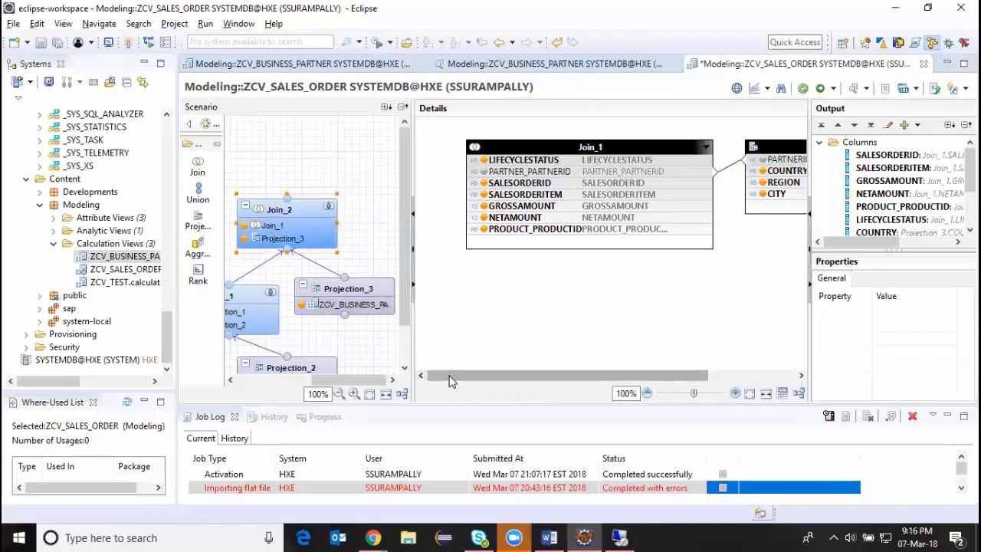
pyautogui.moveTo(338, 376); pyautogui.dragTo(286, 377)
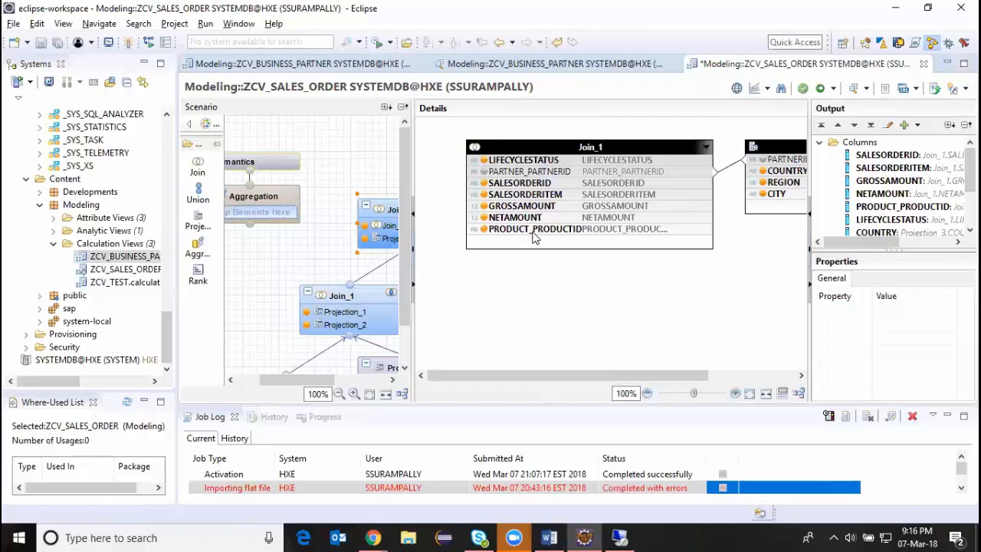
# Create a graphical calculation view named ZCV_PRODUCT in the Modeling package with data category DIMENSION.
pyautogui.click(107, 243)
pyautogui.rightClick(114, 245)
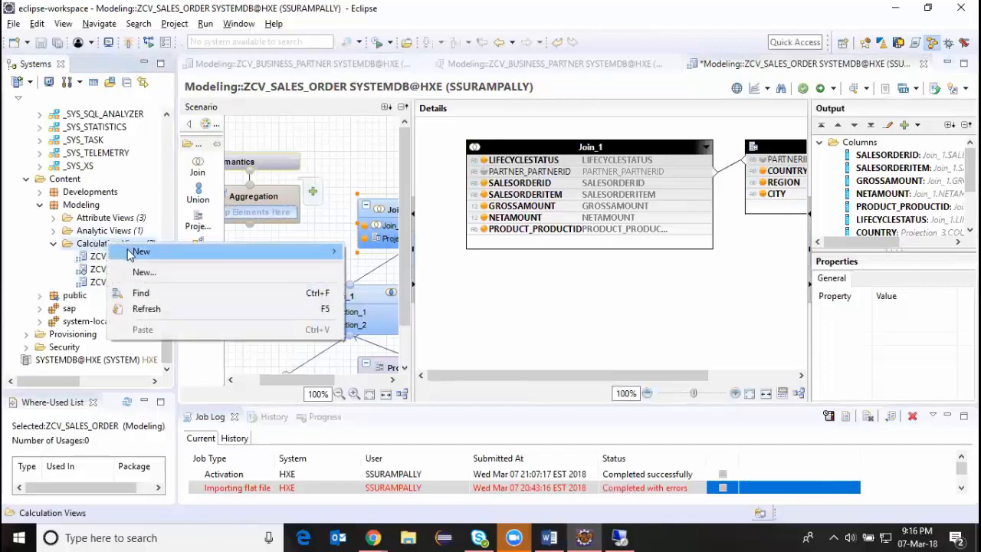
pyautogui.click(137, 272)
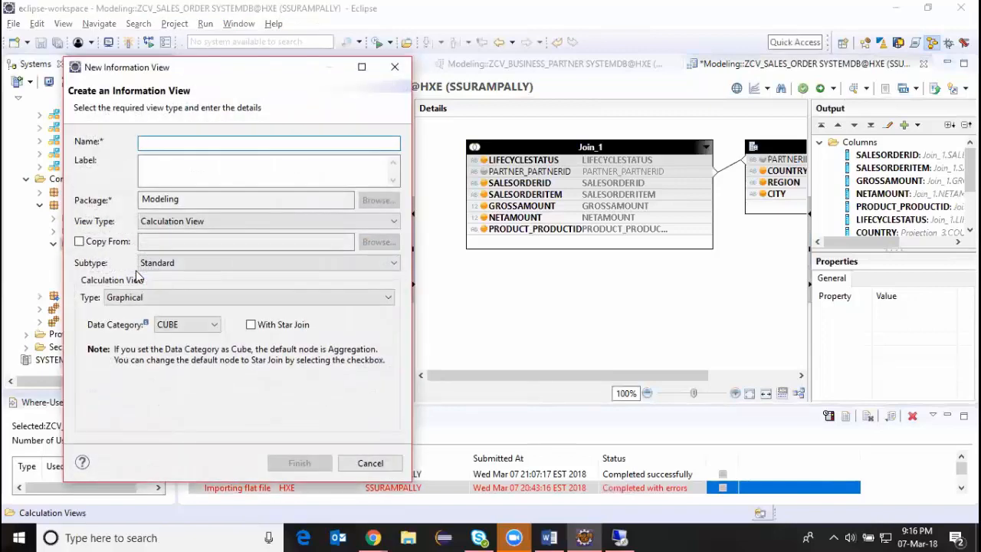
pyautogui.write('ZCV_PRODUCT')
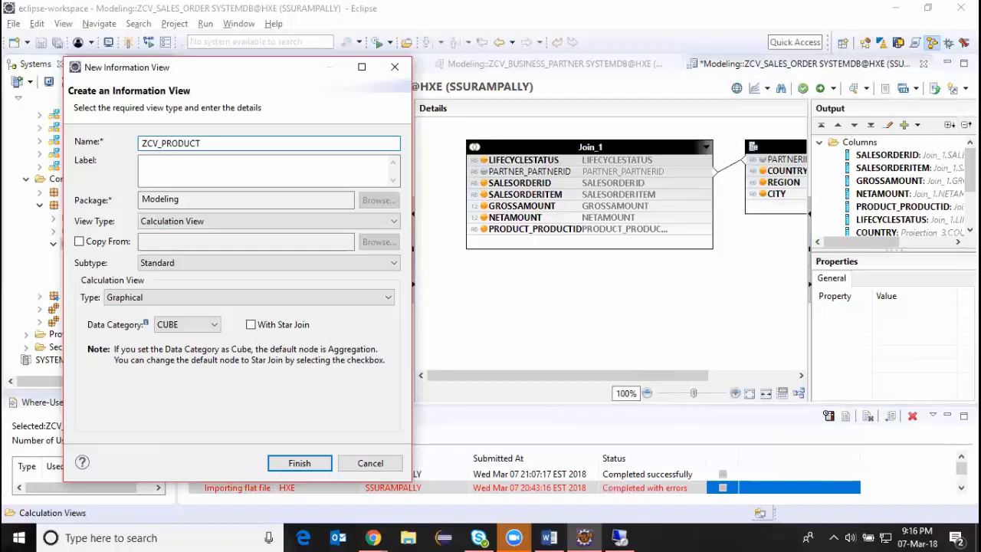
pyautogui.press('Tab')
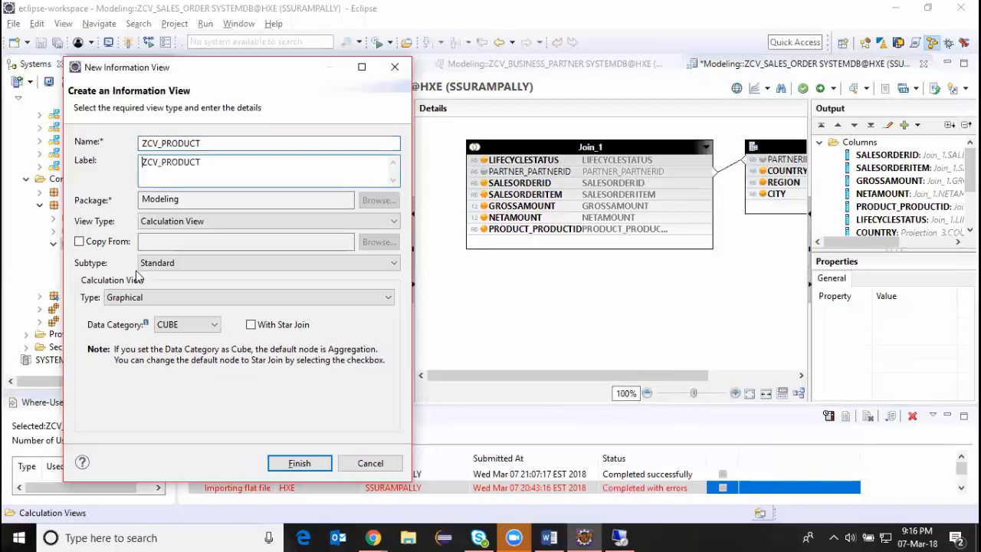
pyautogui.click(170, 324)
pyautogui.click(166, 354)
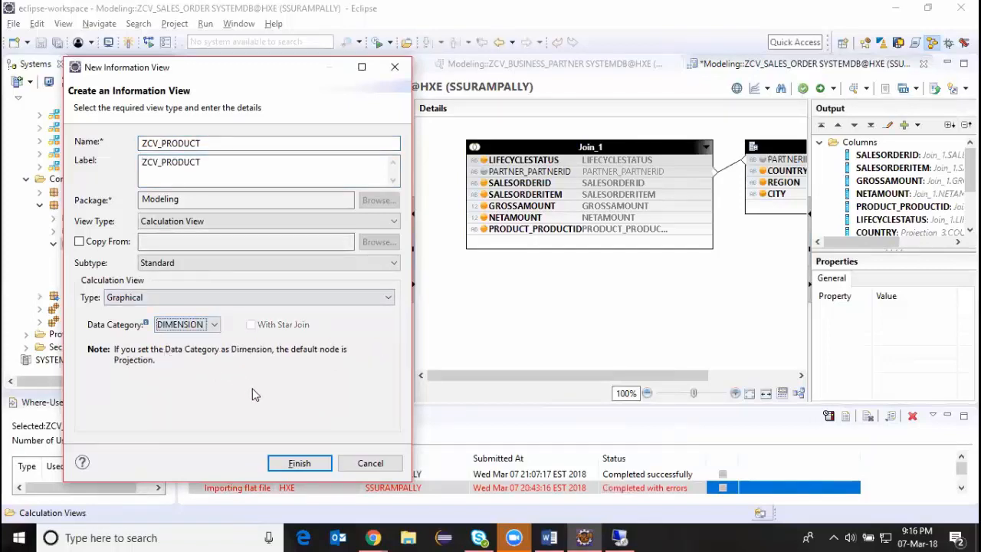
pyautogui.click(282, 464)
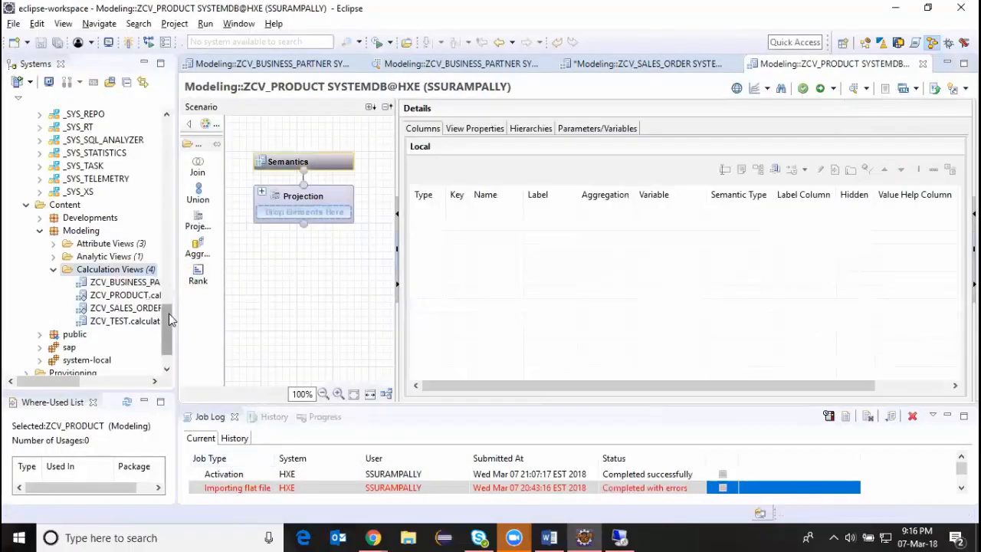
# Add a projection node below the default Projection and assign the MD.Products table from the SAP_HANA_DEMO schema to it.
pyautogui.moveTo(169, 318); pyautogui.dragTo(185, 137)
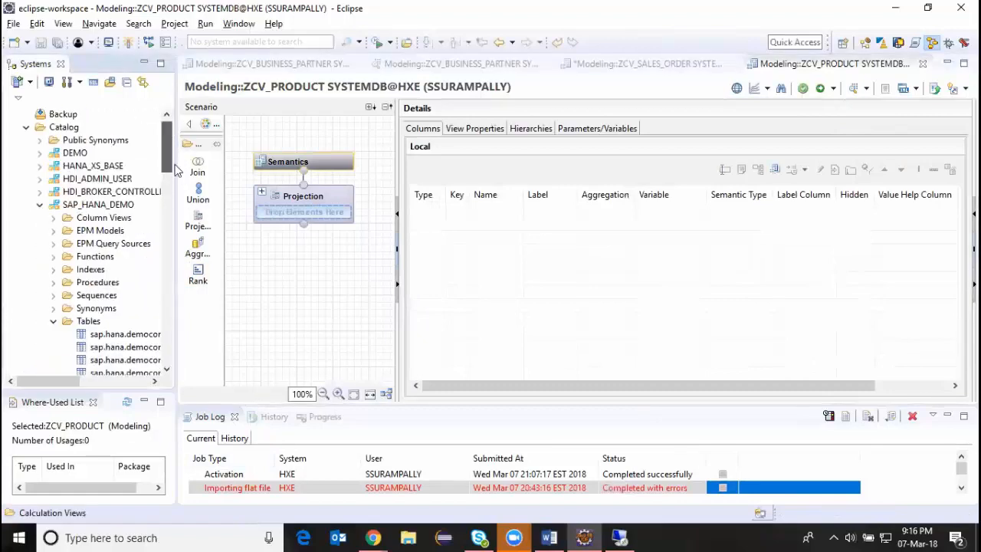
pyautogui.moveTo(175, 164); pyautogui.dragTo(211, 234)
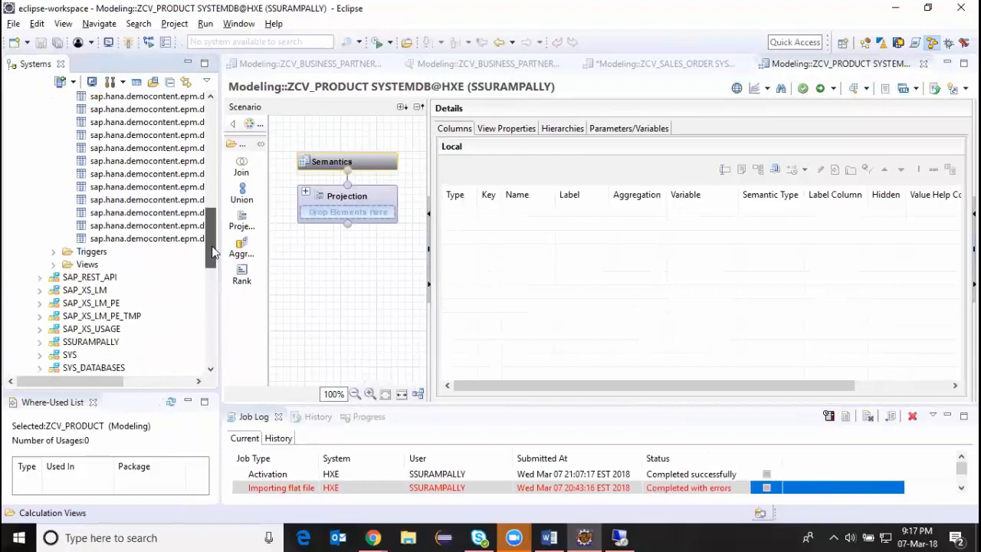
pyautogui.moveTo(105, 385); pyautogui.dragTo(126, 385)
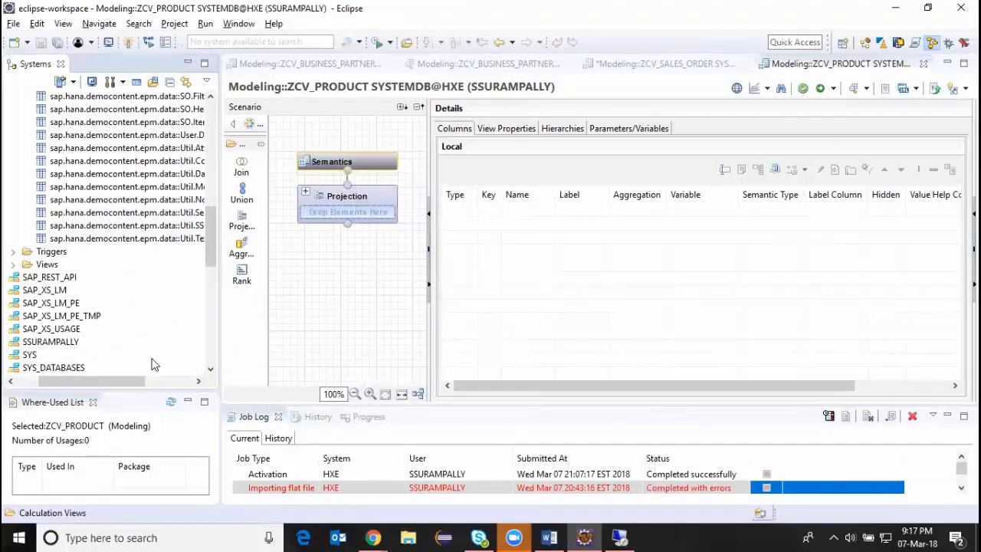
pyautogui.scroll(1, 208, 230)
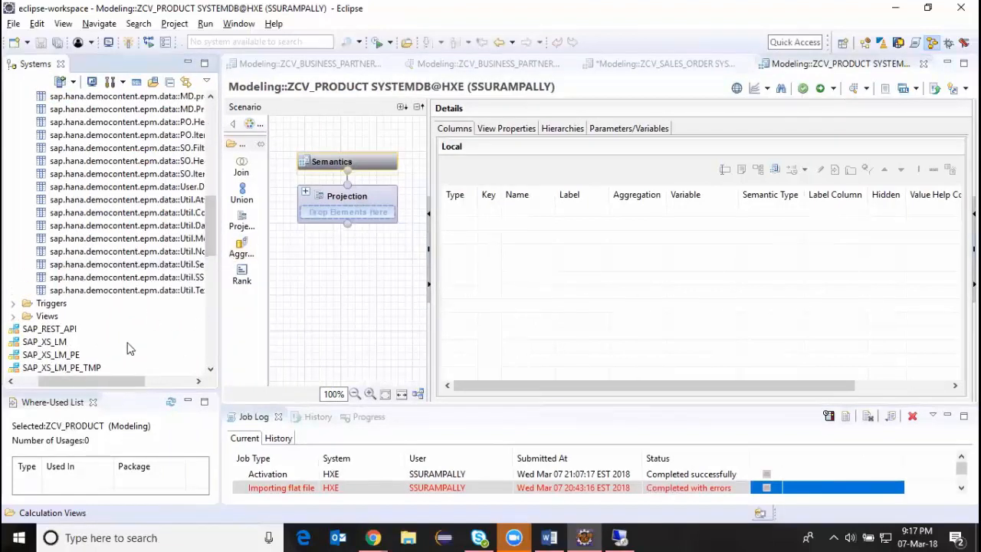
pyautogui.moveTo(119, 383); pyautogui.dragTo(156, 382)
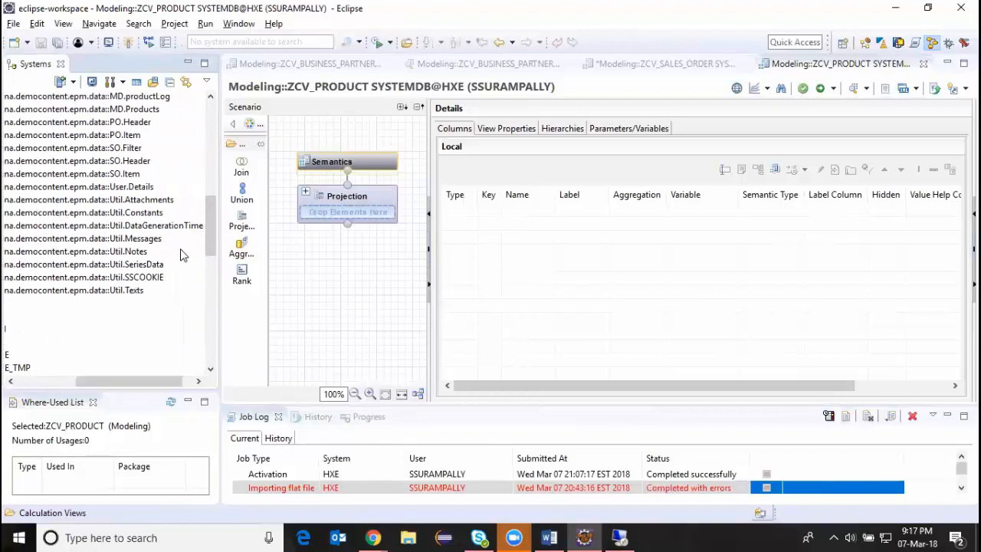
pyautogui.moveTo(213, 222); pyautogui.dragTo(213, 202)
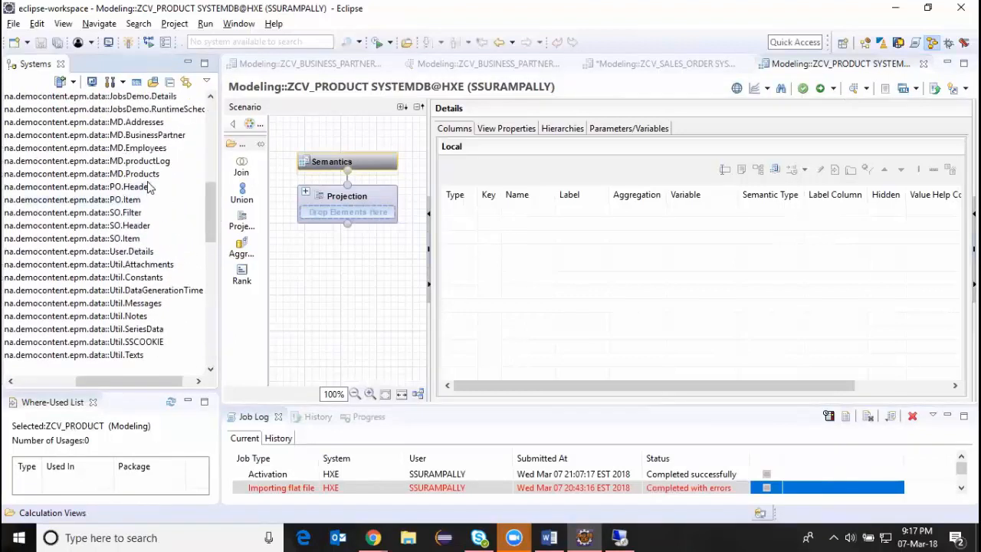
pyautogui.moveTo(126, 174)
pyautogui.mouseDown()
pyautogui.moveTo(328, 228)
pyautogui.moveTo(376, 226)
pyautogui.moveTo(386, 304)
pyautogui.moveTo(143, 206)
pyautogui.moveTo(125, 186)
pyautogui.mouseUp()
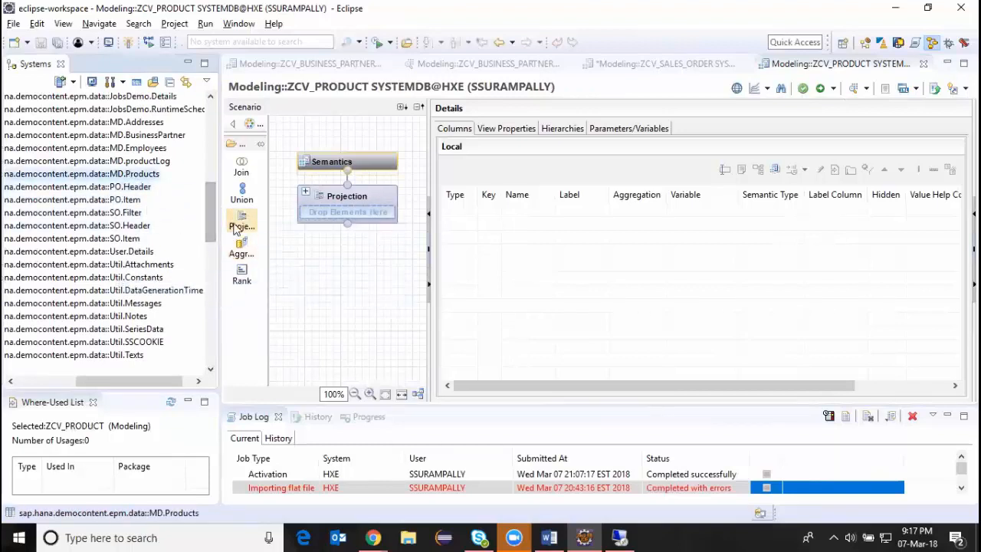
pyautogui.moveTo(235, 228); pyautogui.dragTo(332, 302)
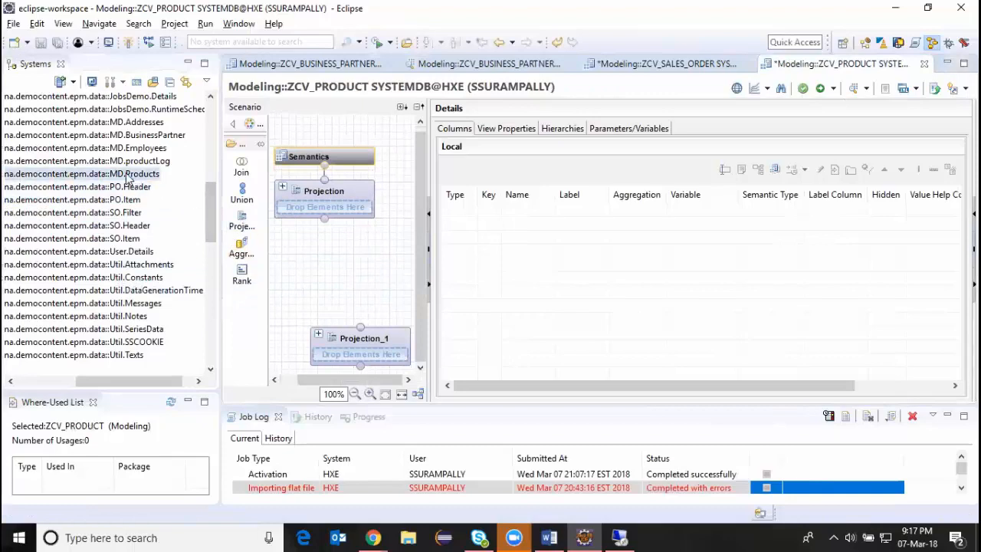
pyautogui.moveTo(128, 178); pyautogui.dragTo(368, 348)
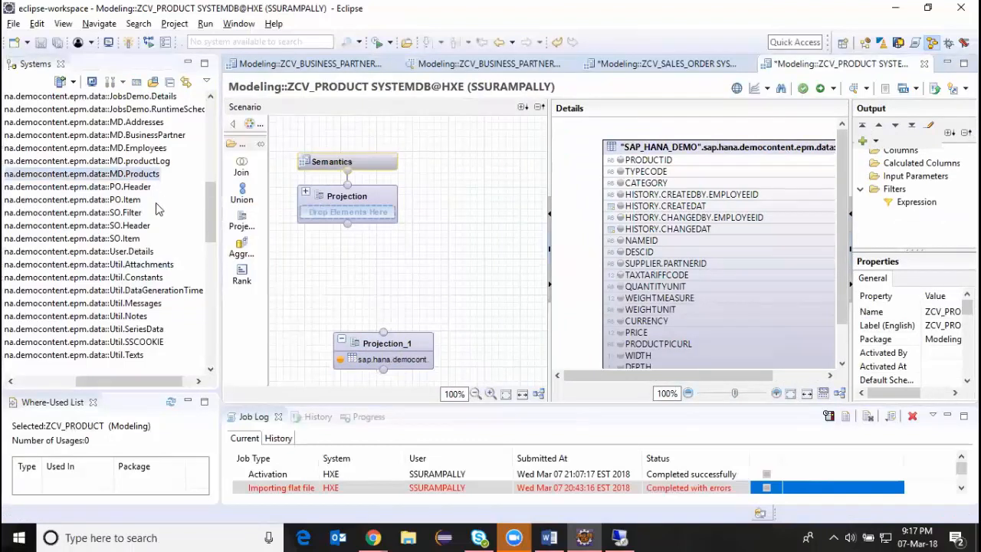
# Add a second projection node beside Projection_1, assign the Util.Texts table to it, and show the columns of Projection_1.
pyautogui.click(125, 359)
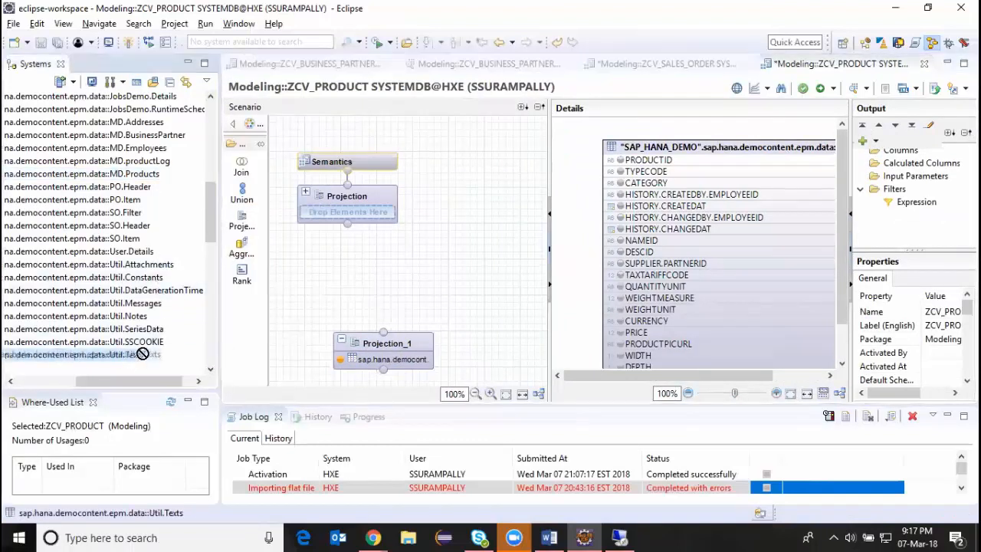
pyautogui.moveTo(244, 225); pyautogui.dragTo(468, 313)
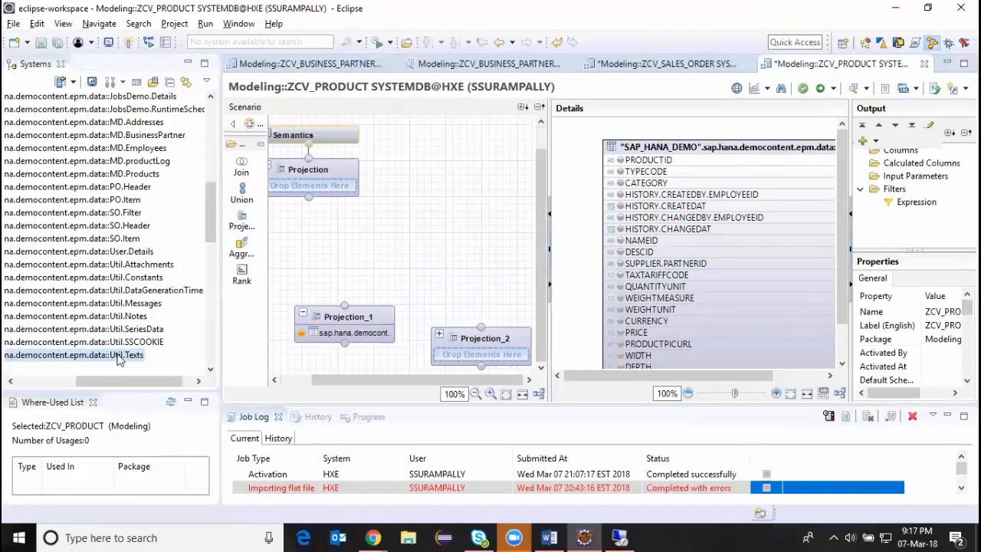
pyautogui.moveTo(115, 360); pyautogui.dragTo(492, 351)
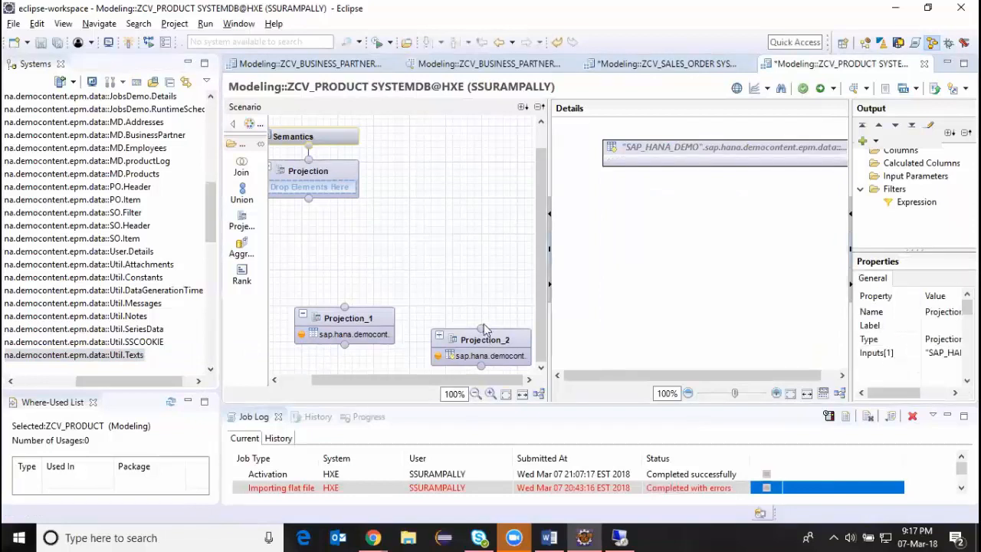
pyautogui.click(344, 326)
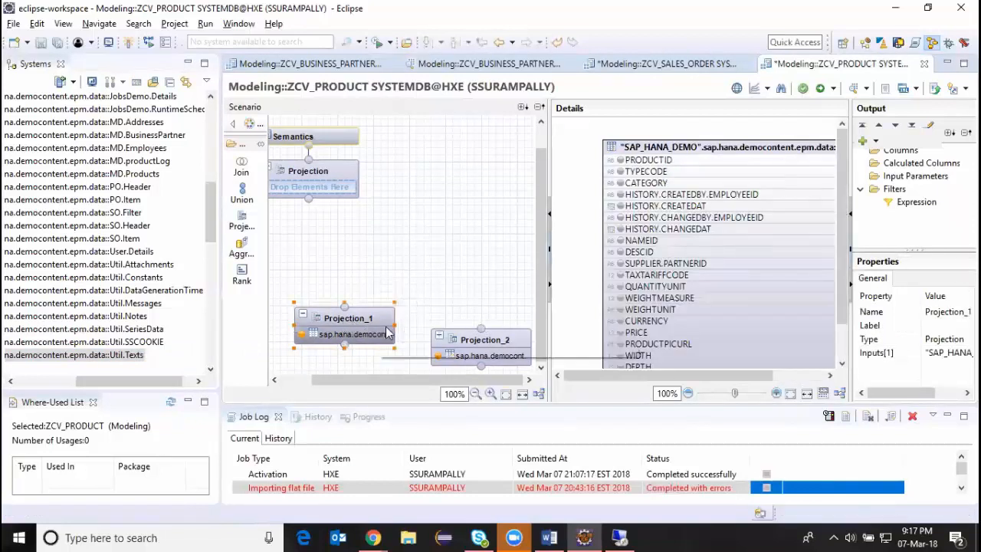
# Add the PRODUCTID and NAMEID columns of the products table to the output of Projection_1.
pyautogui.click(482, 341)
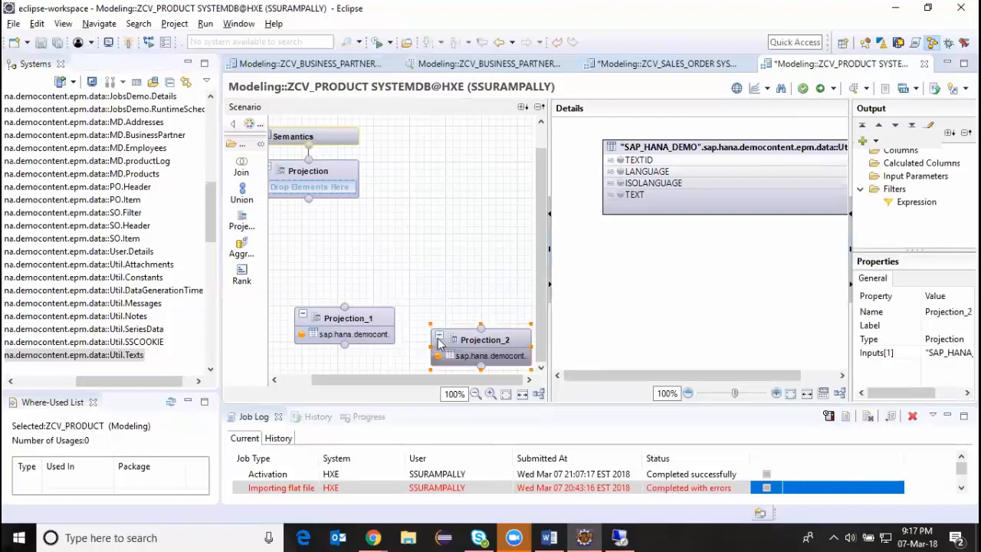
pyautogui.click(343, 333)
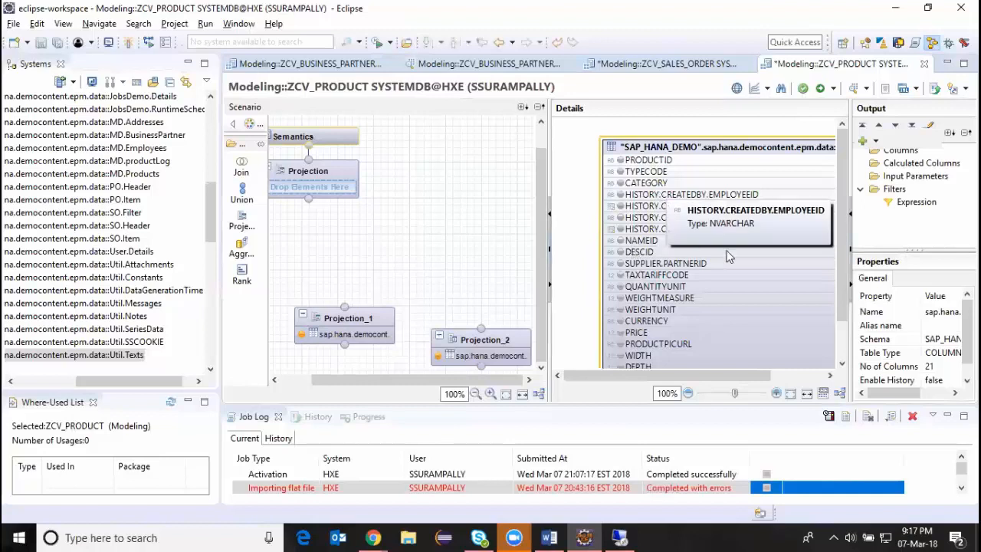
pyautogui.scroll(-1, 731, 259)
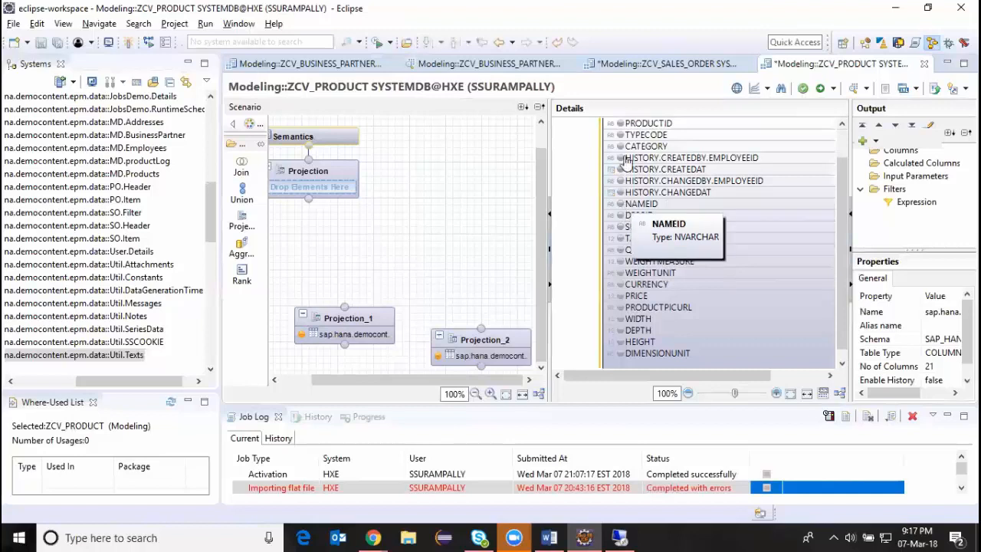
pyautogui.click(620, 124)
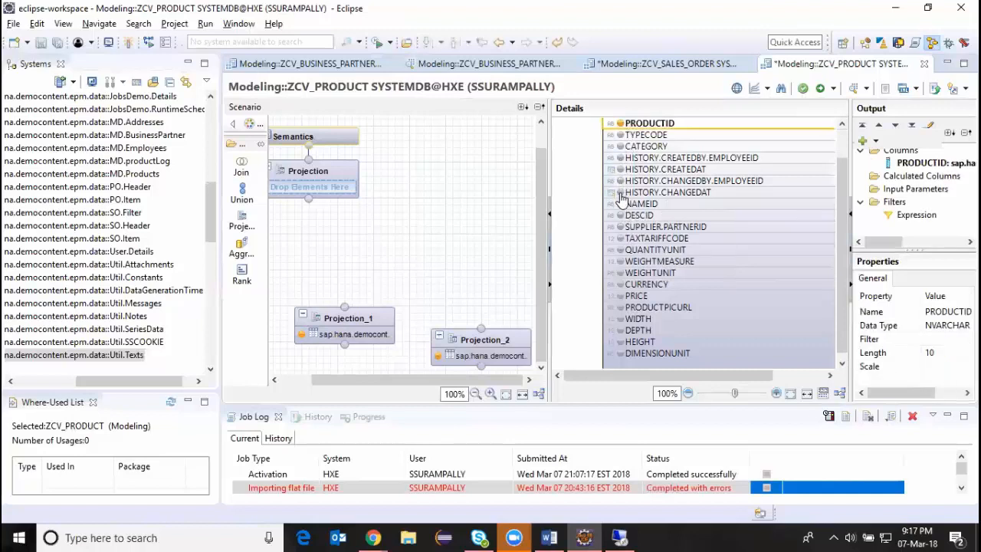
pyautogui.click(620, 204)
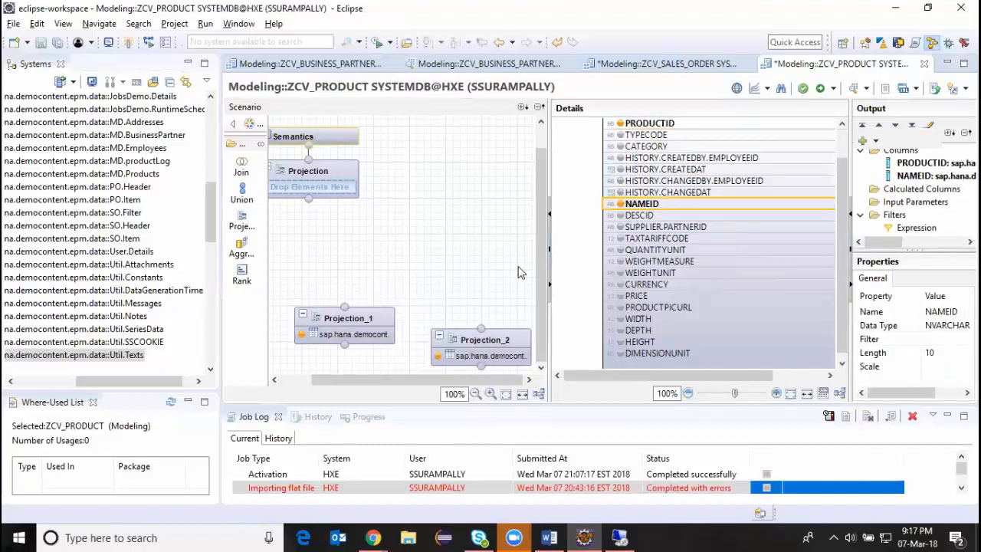
# Add TEXTID, LANGUAGE and TEXT from the Util.Texts table to the output of Projection_2.
pyautogui.click(481, 341)
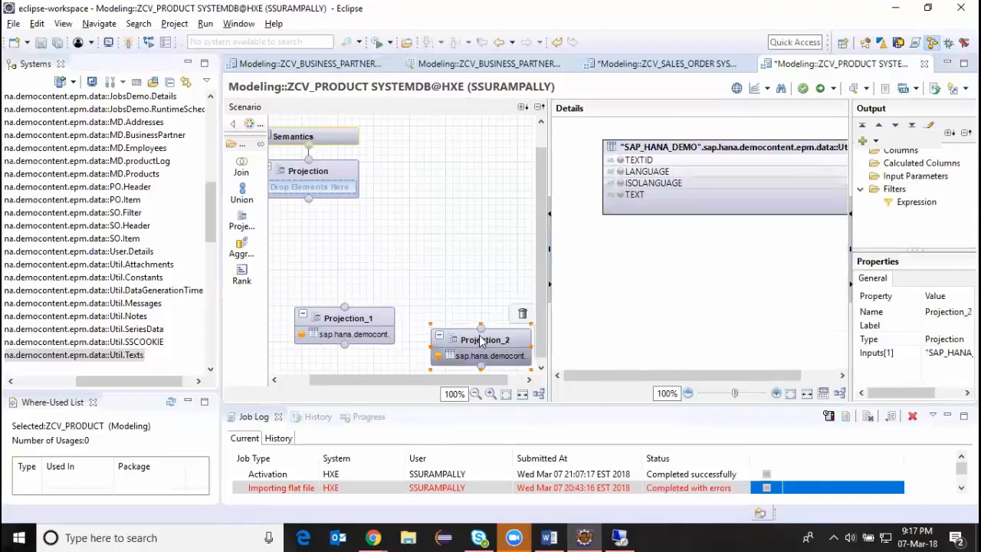
pyautogui.click(619, 160)
pyautogui.click(620, 172)
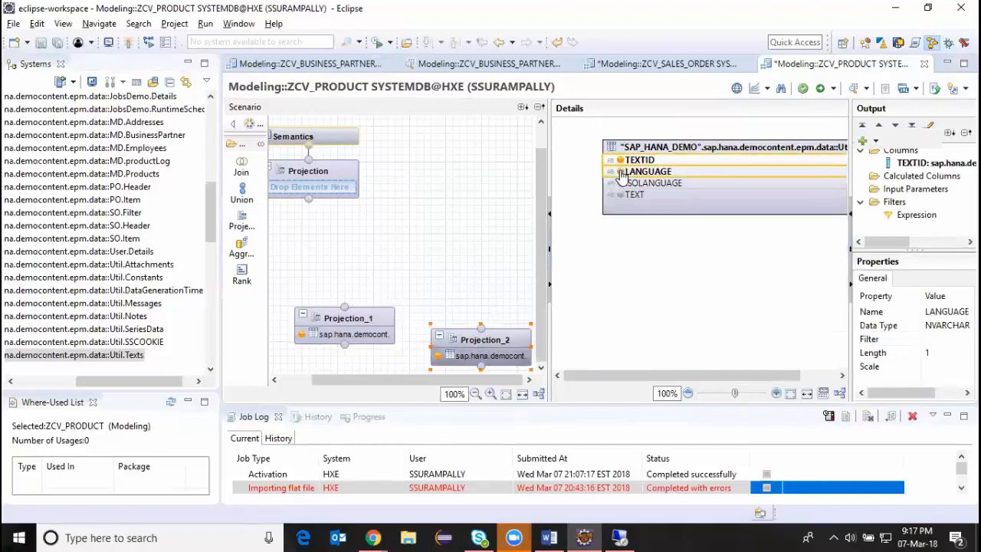
pyautogui.click(619, 195)
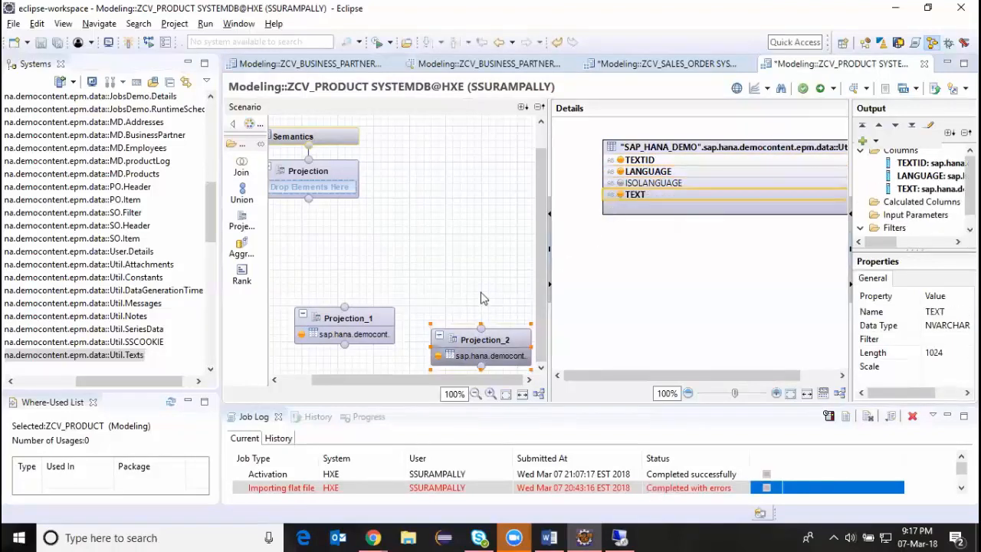
# Place a join node above the two lower projections and connect Projection_1 and Projection_2 to it.
pyautogui.moveTo(471, 338); pyautogui.dragTo(462, 310)
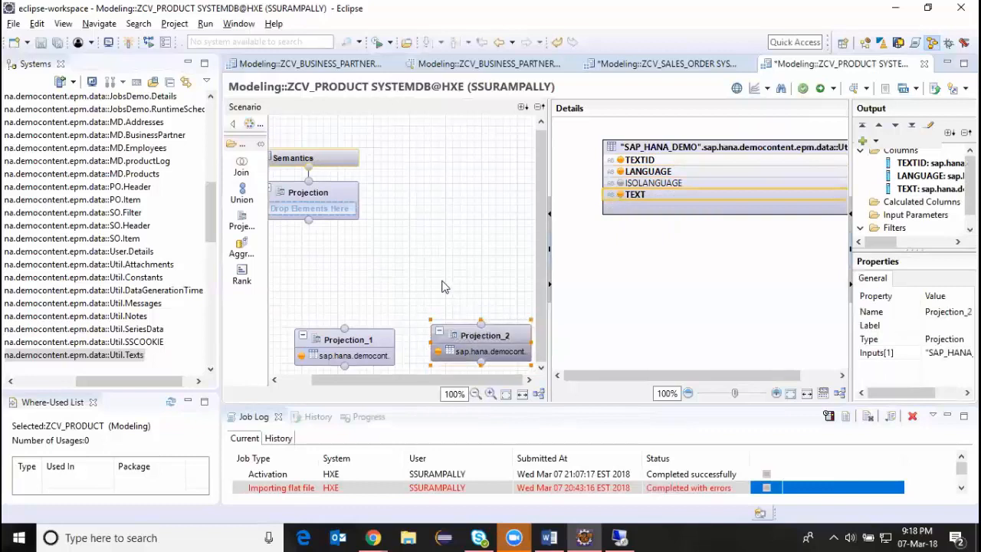
pyautogui.click(242, 165)
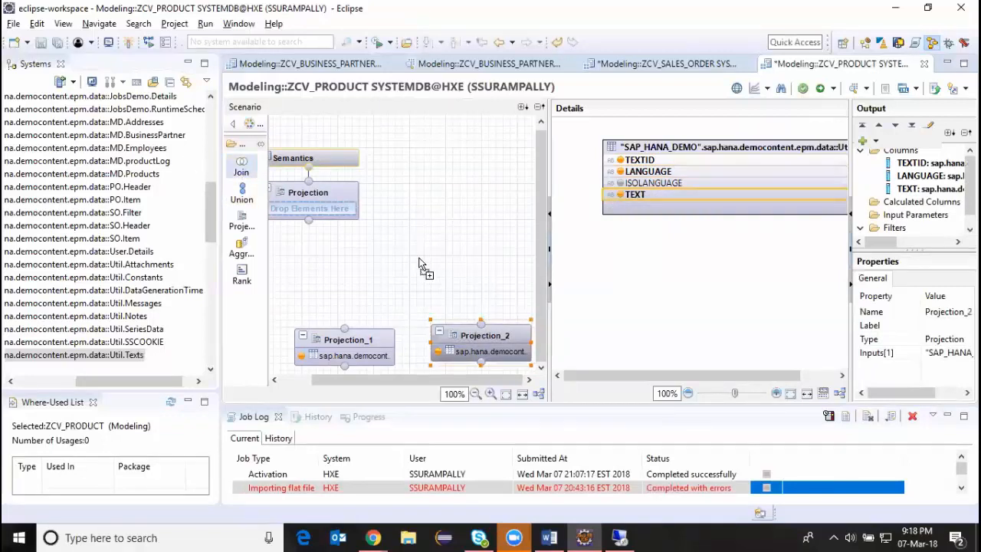
pyautogui.click(381, 250)
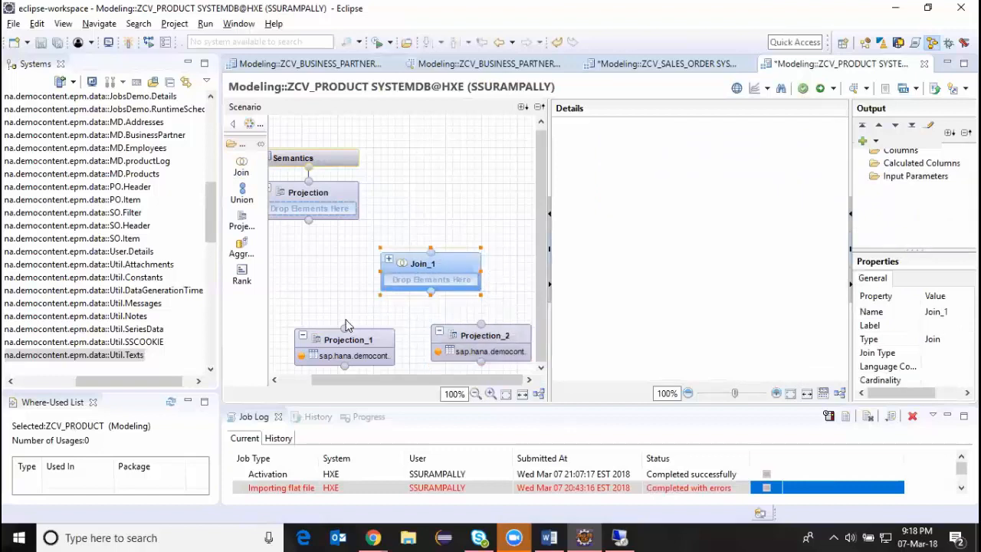
pyautogui.moveTo(344, 328); pyautogui.dragTo(433, 305)
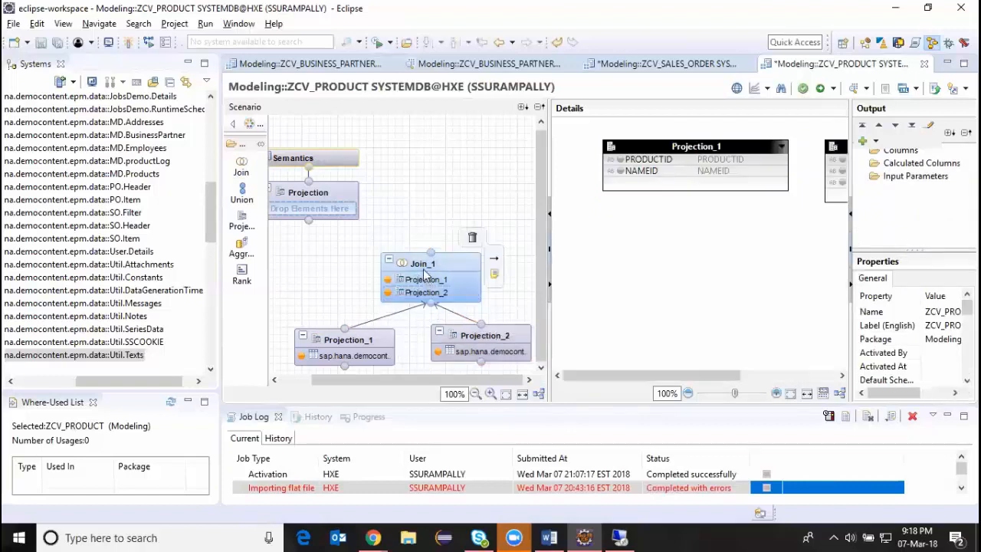
# Join NAMEID of Projection_1 to TEXTID of Projection_2 as a Text Join with LANGUAGE as the language column.
pyautogui.moveTo(654, 374); pyautogui.dragTo(716, 375)
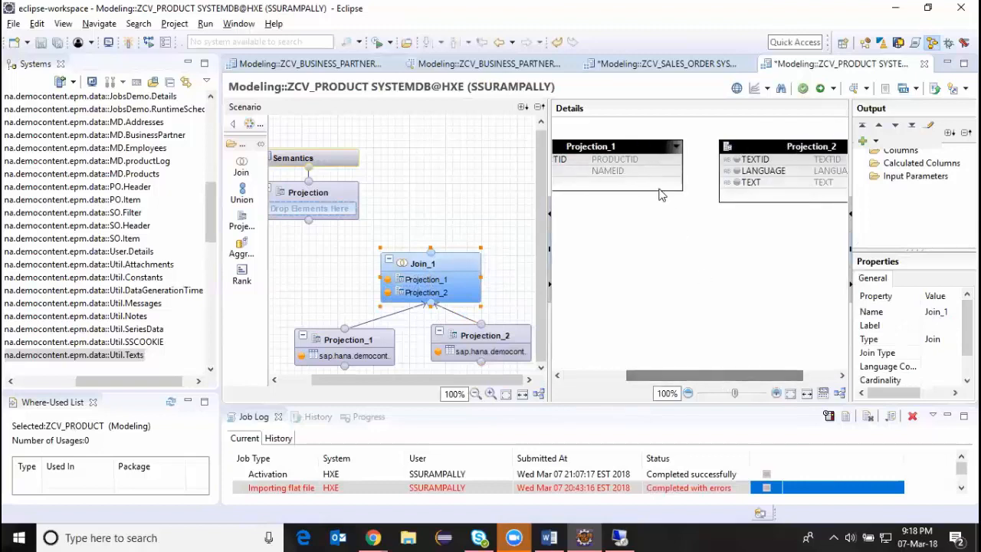
pyautogui.moveTo(668, 177); pyautogui.dragTo(735, 160)
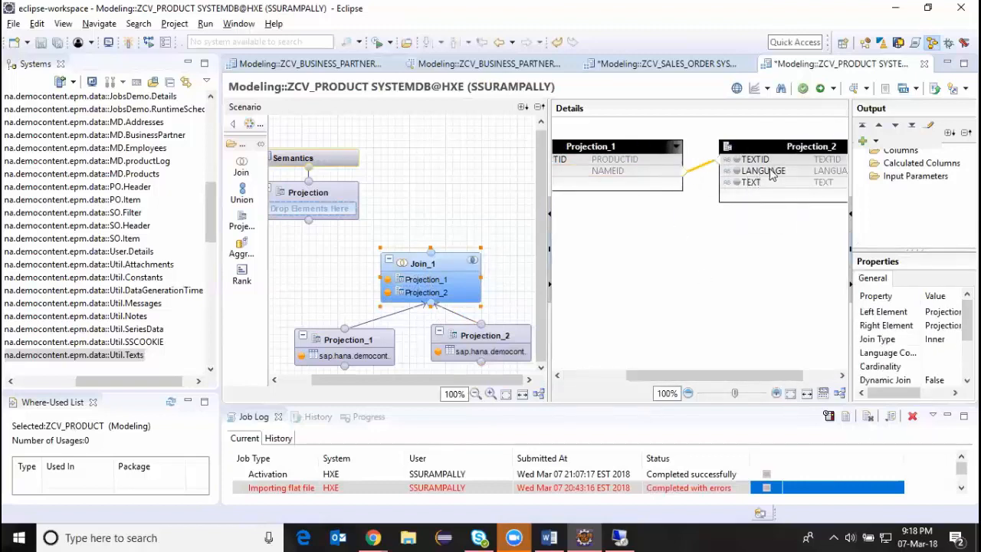
pyautogui.doubleClick(705, 169)
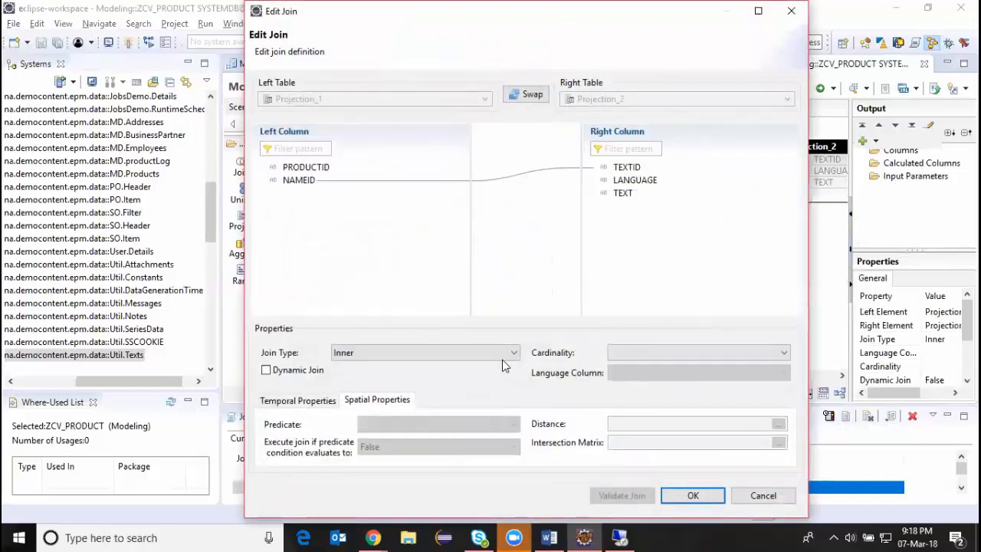
pyautogui.click(502, 356)
pyautogui.click(349, 410)
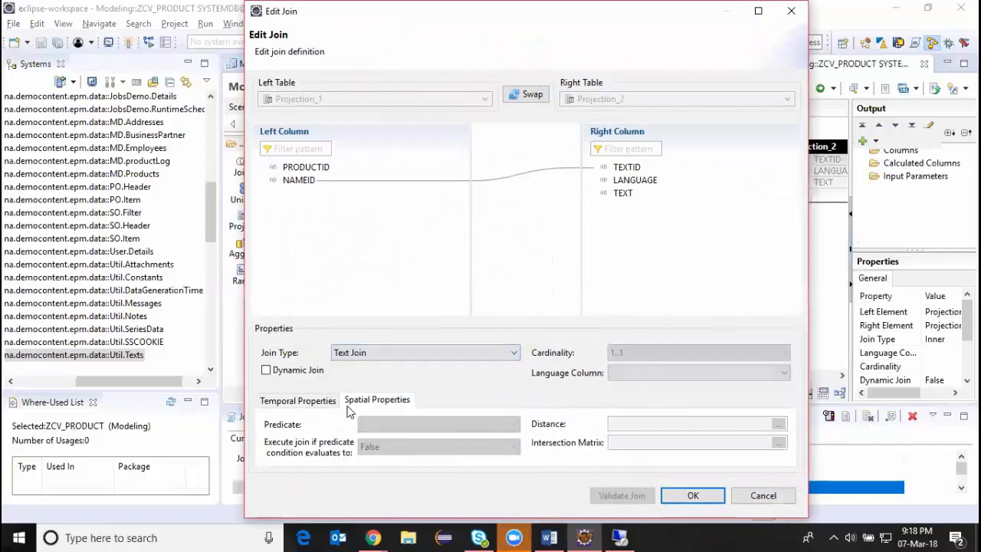
pyautogui.click(783, 372)
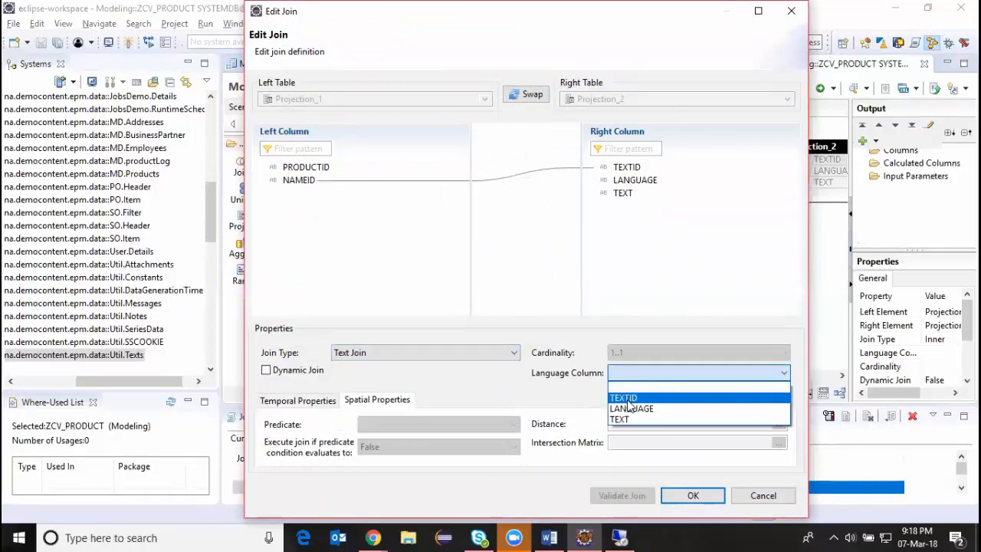
pyautogui.click(627, 407)
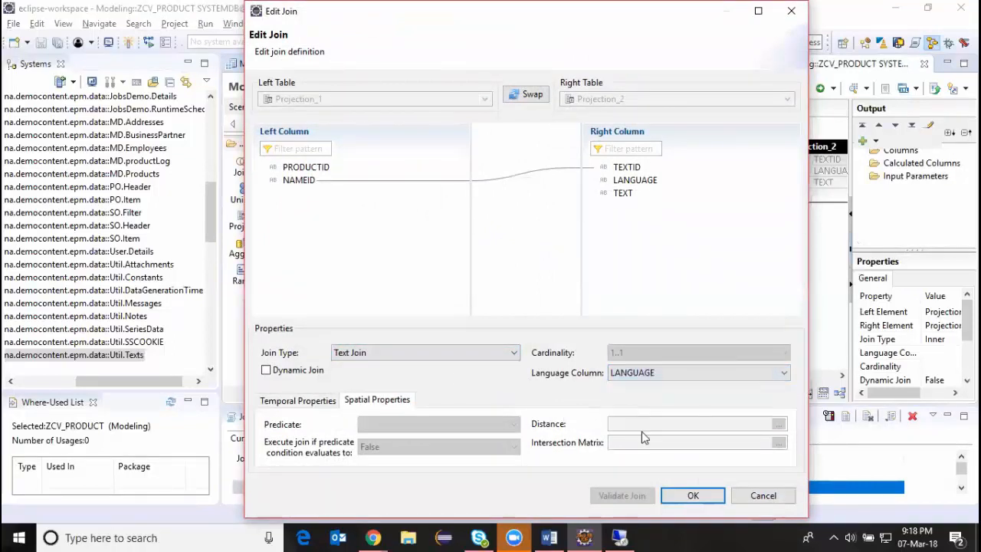
pyautogui.click(693, 496)
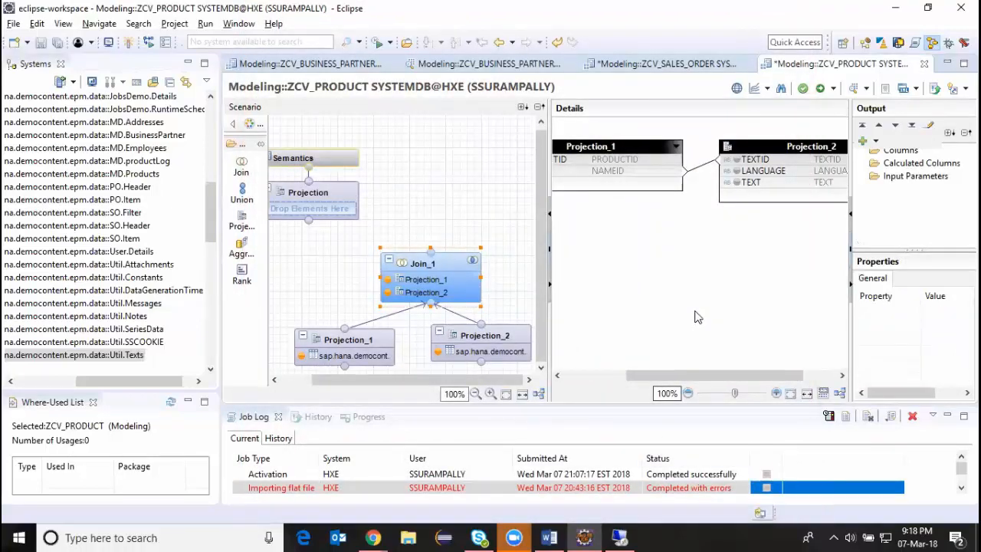
# Add TEXT from Projection_2 and PRODUCTID from Projection_1 to the output of Join_1.
pyautogui.click(734, 183)
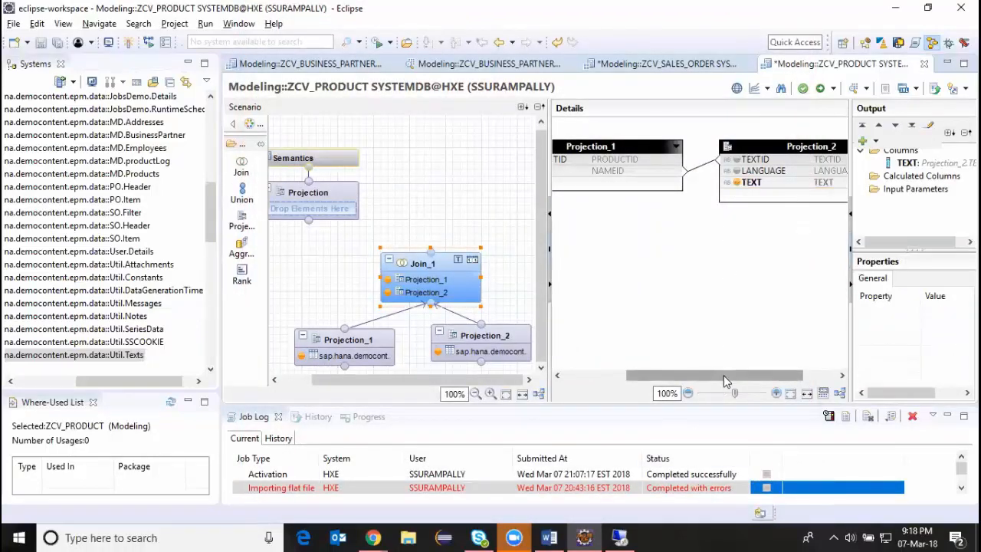
pyautogui.moveTo(725, 381); pyautogui.dragTo(635, 374)
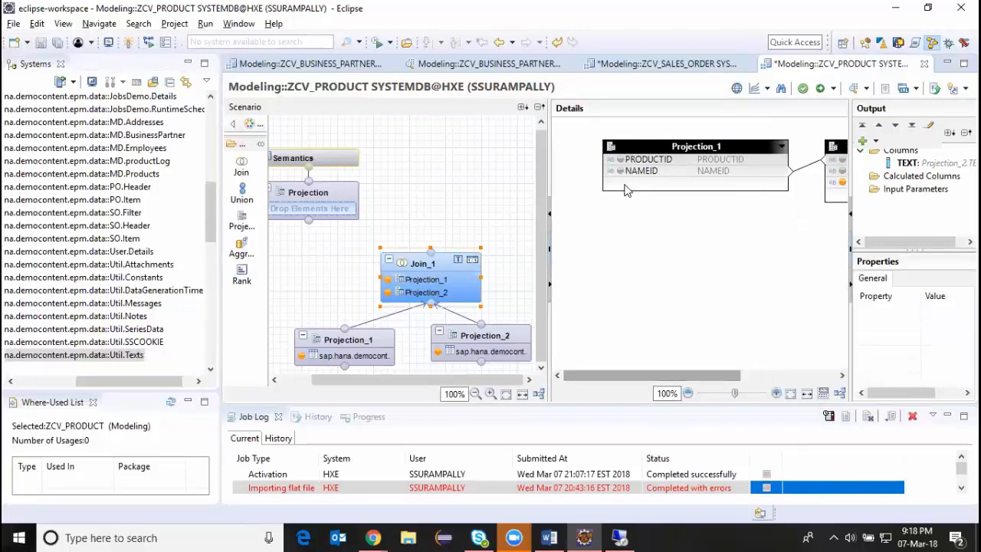
pyautogui.click(619, 159)
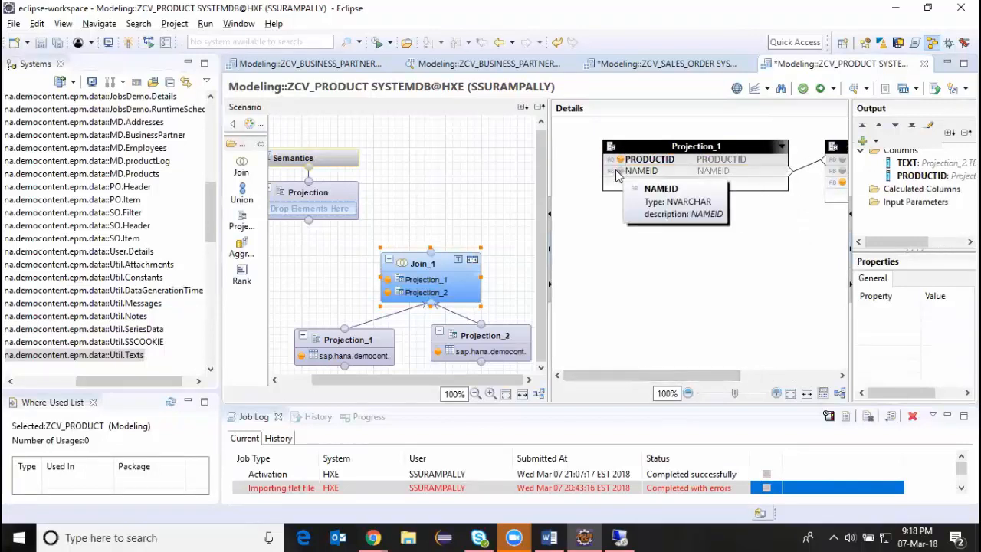
# Connect Join_1 to the default Projection node and add TEXT and PRODUCTID to that projection's output.
pyautogui.moveTo(430, 253)
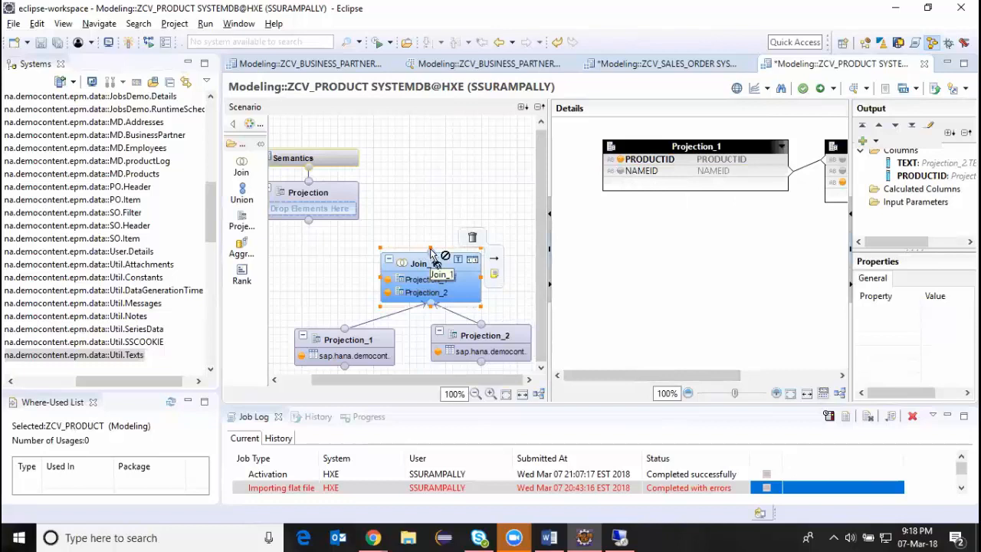
pyautogui.moveTo(432, 254); pyautogui.dragTo(309, 217)
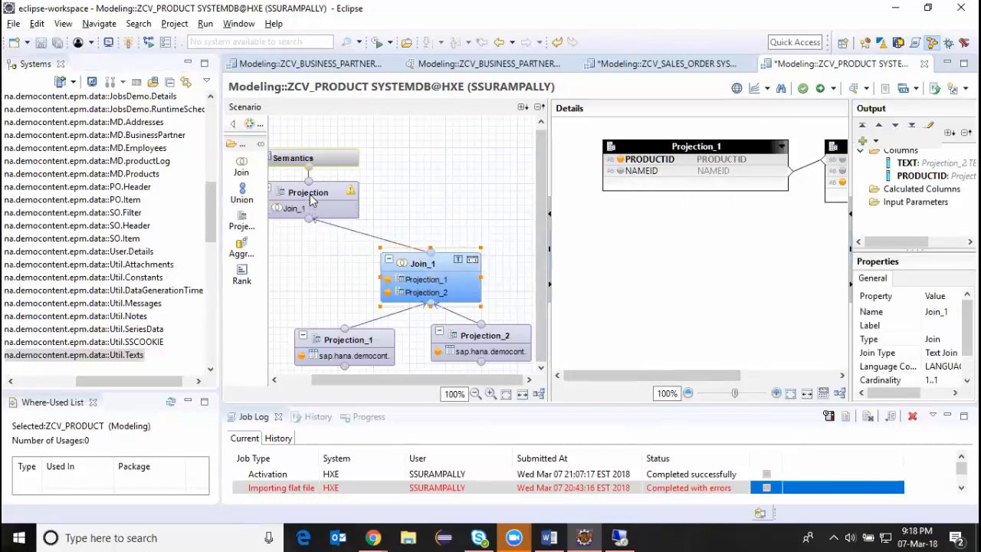
pyautogui.click(311, 198)
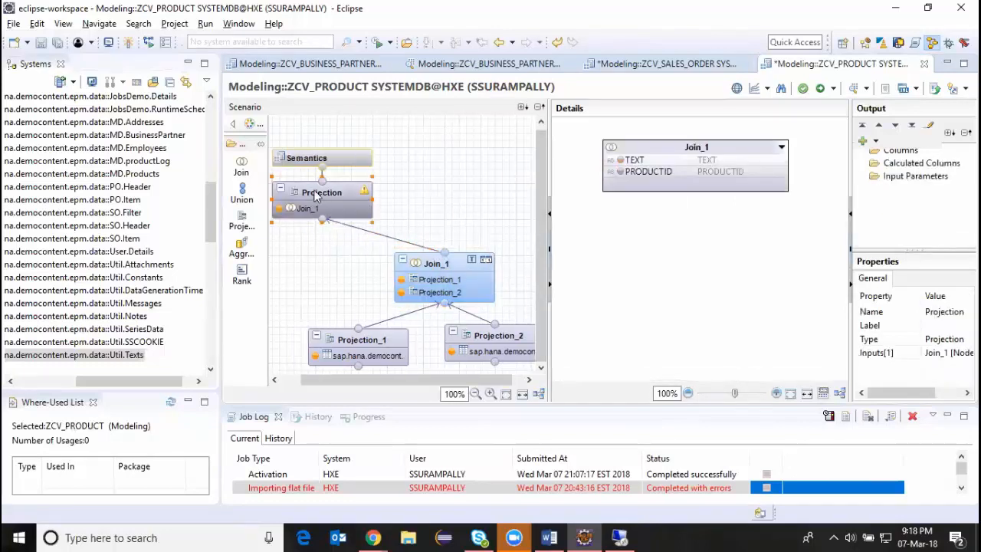
pyautogui.click(620, 159)
pyautogui.click(621, 173)
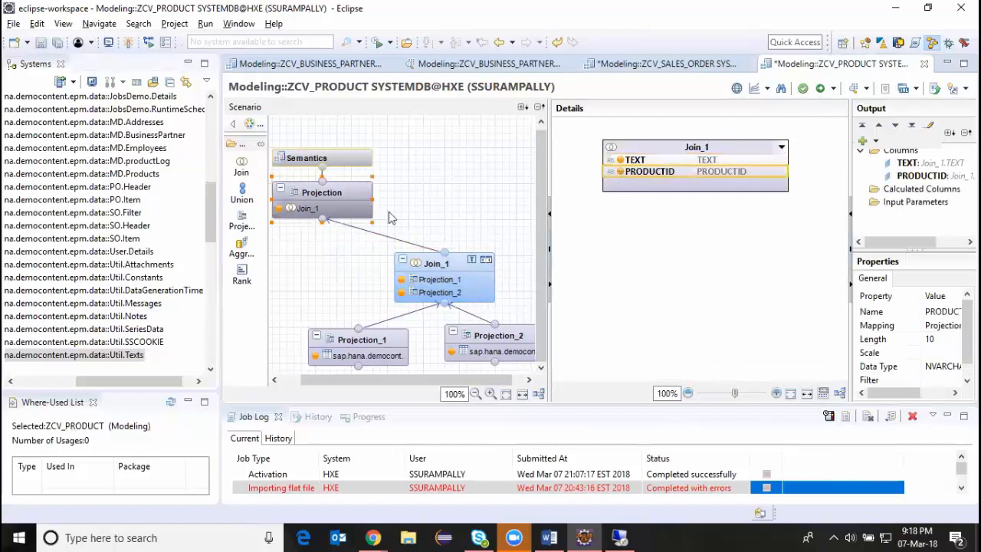
# Show the Semantics node's columns, and save and activate the ZCV_PRODUCT view.
pyautogui.rightClick(338, 156)
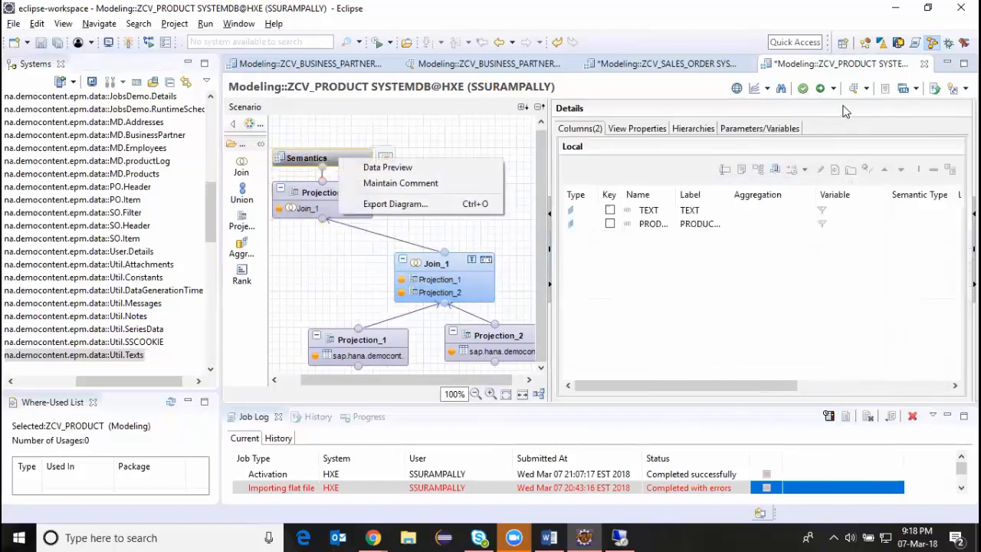
pyautogui.click(820, 88)
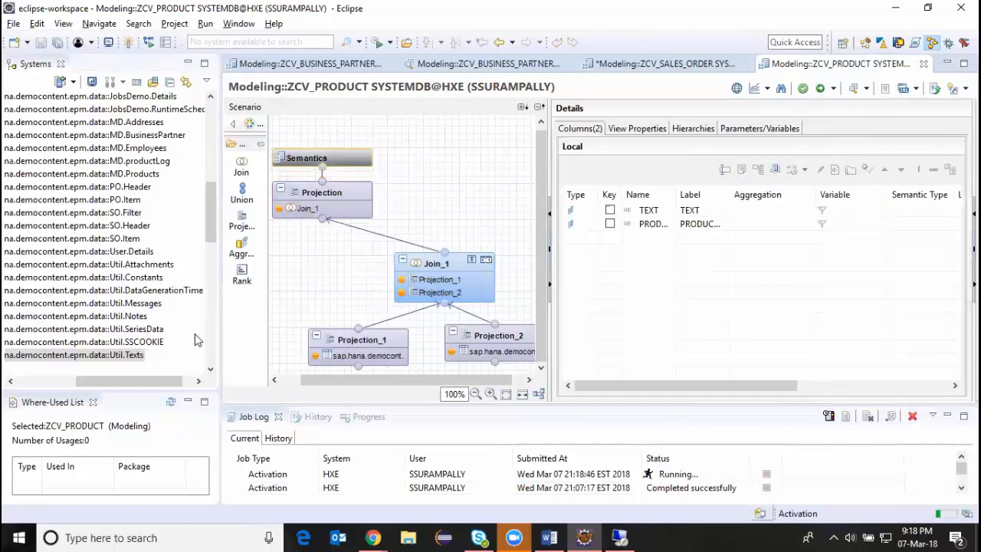
# Find ZCV_PRODUCT among the Modeling package's calculation views and examine its raw data in a data preview.
pyautogui.moveTo(212, 241); pyautogui.dragTo(209, 276)
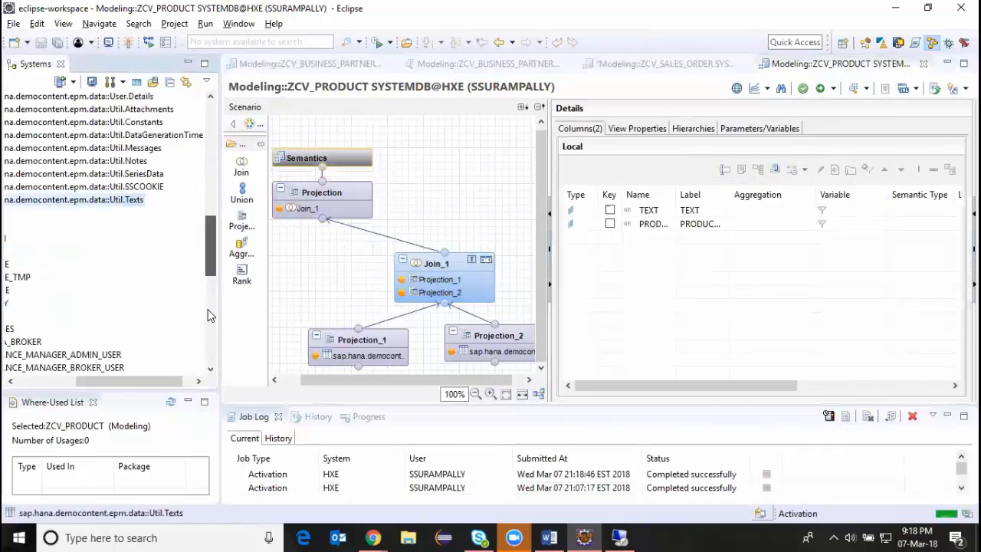
pyautogui.scroll(-6, 206, 314)
pyautogui.moveTo(158, 384); pyautogui.dragTo(99, 381)
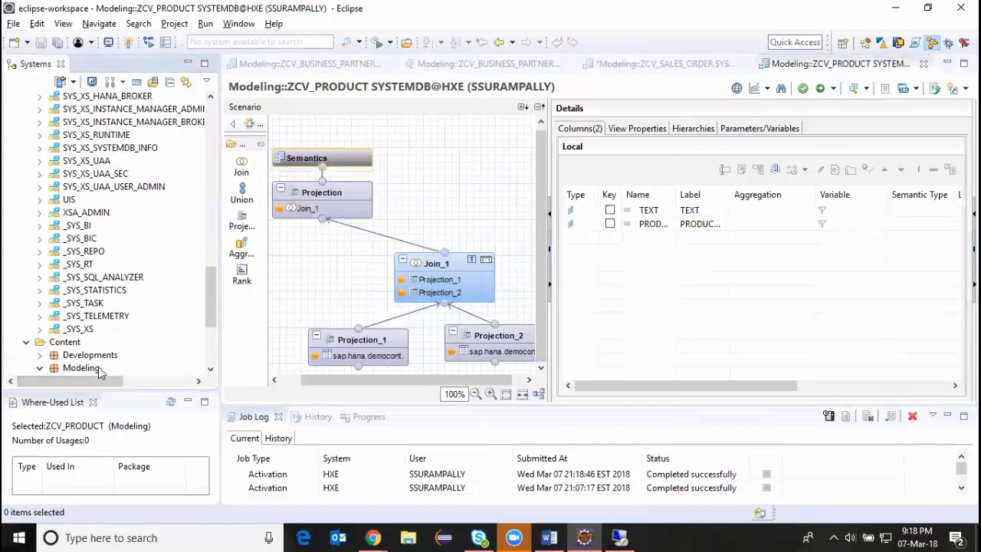
pyautogui.scroll(-5, 168, 310)
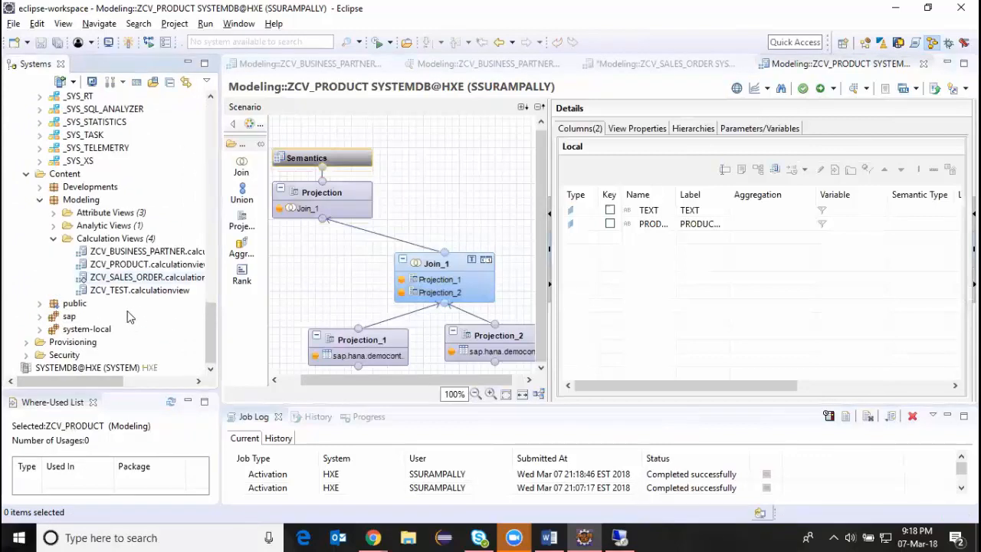
pyautogui.click(129, 265)
pyautogui.rightClick(129, 265)
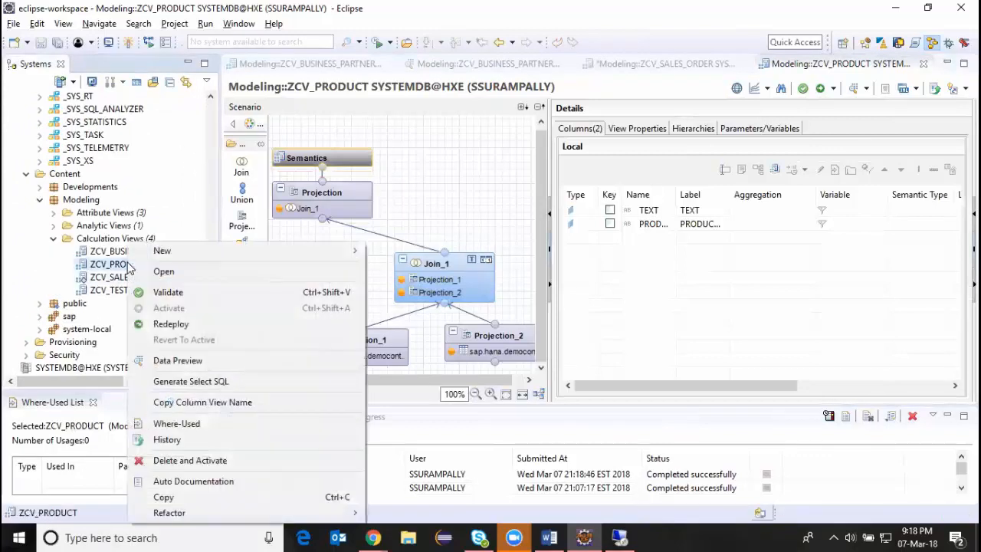
pyautogui.click(176, 361)
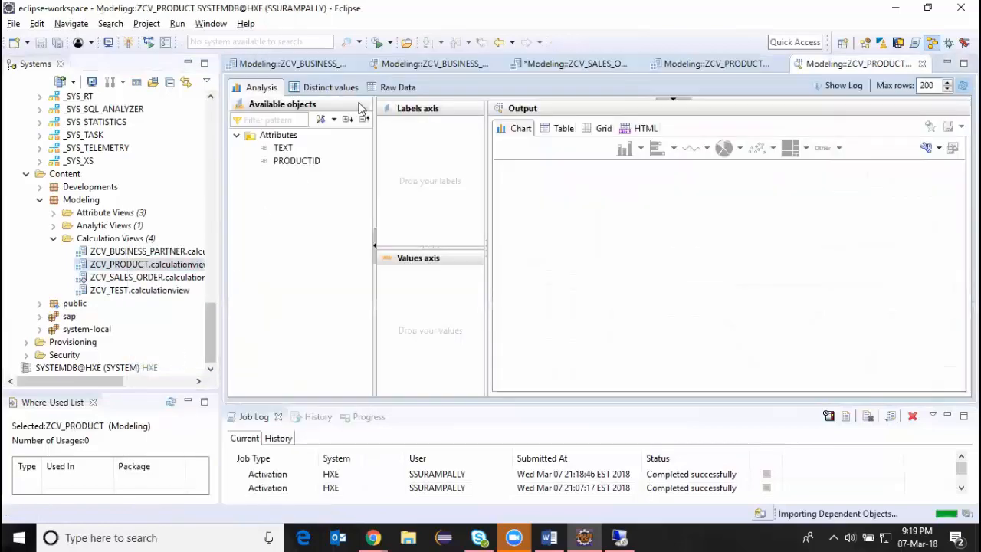
pyautogui.click(402, 91)
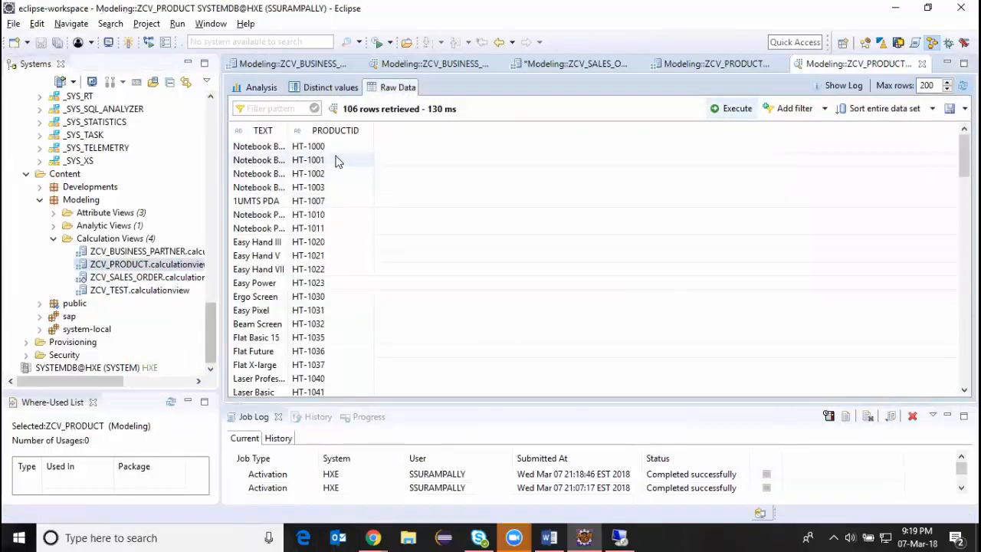
pyautogui.scroll(-7, 314, 205)
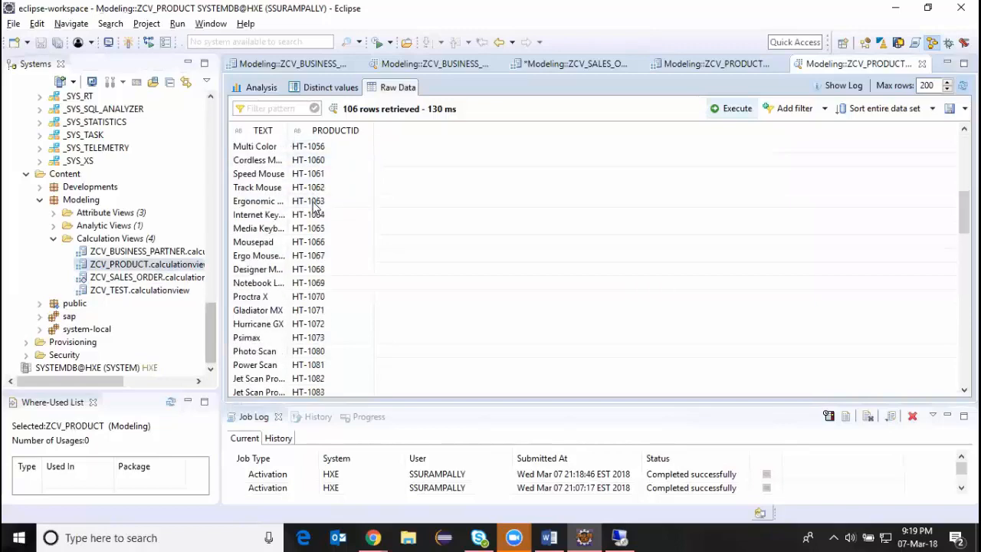
# Look through the ZCV_PRODUCT raw data rows and return to the ZCV_PRODUCT view's model.
pyautogui.scroll(-5, 314, 205)
pyautogui.scroll(15, 314, 206)
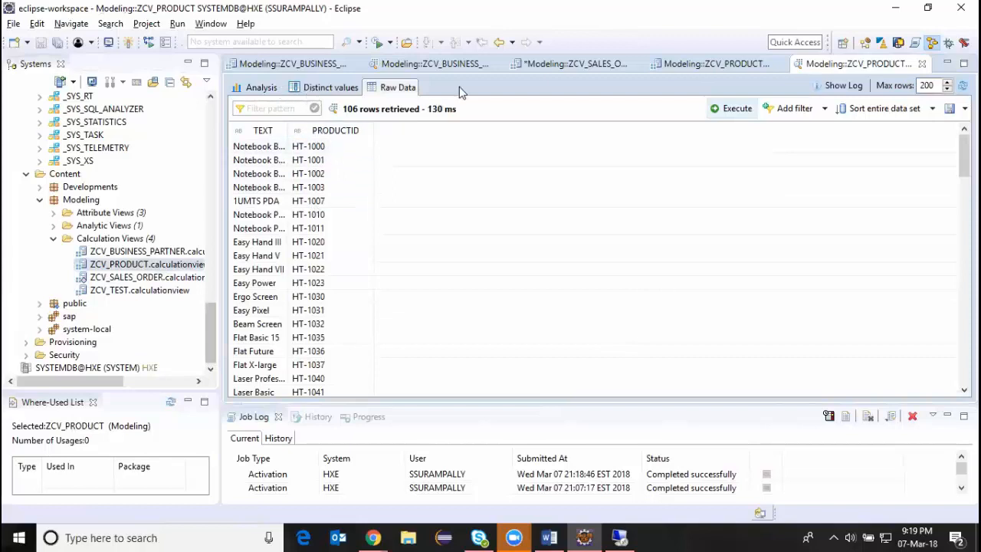
pyautogui.click(708, 66)
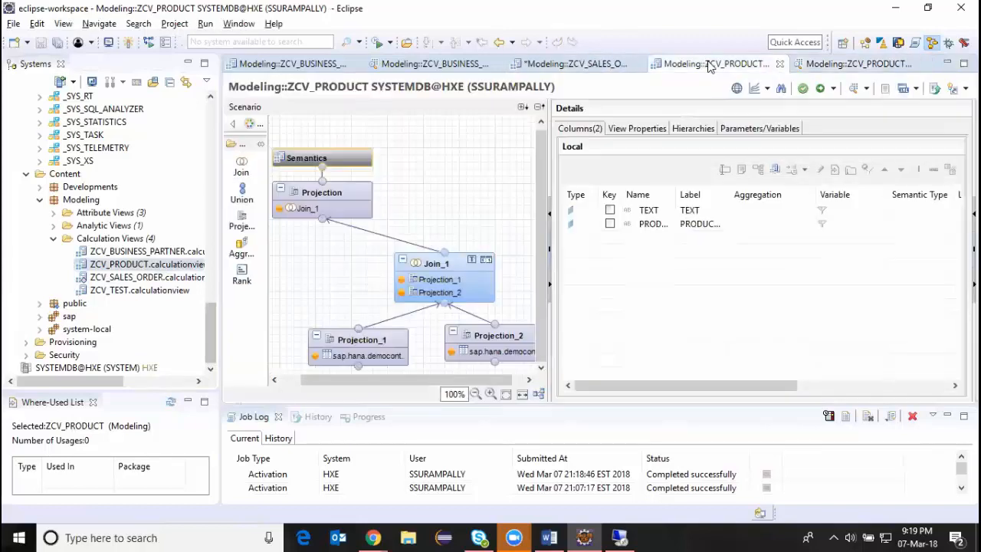
# In ZCV_SALES_ORDER, add a projection node containing the ZCV_PRODUCT view and add TEXT and PRODUCTID to its output.
pyautogui.click(586, 63)
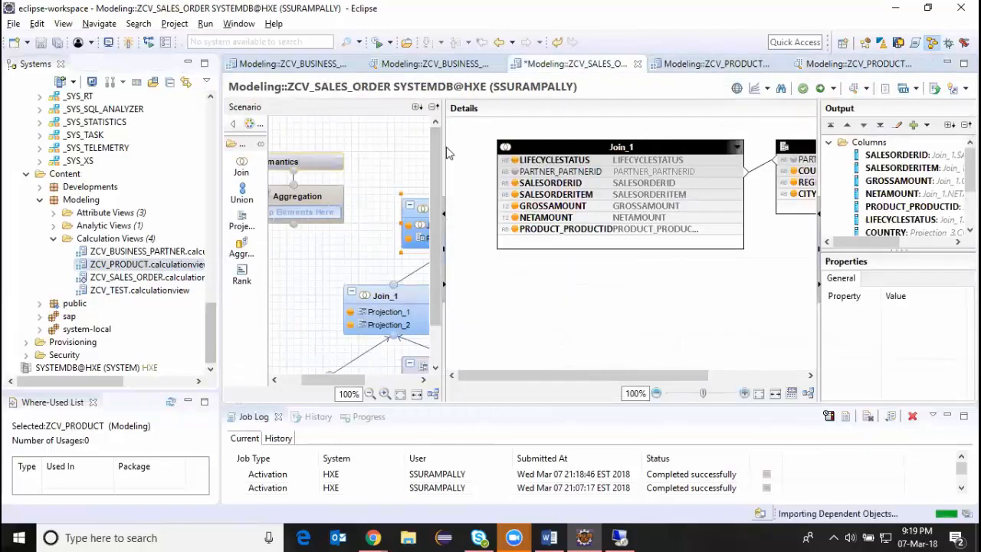
pyautogui.moveTo(445, 186); pyautogui.dragTo(707, 216)
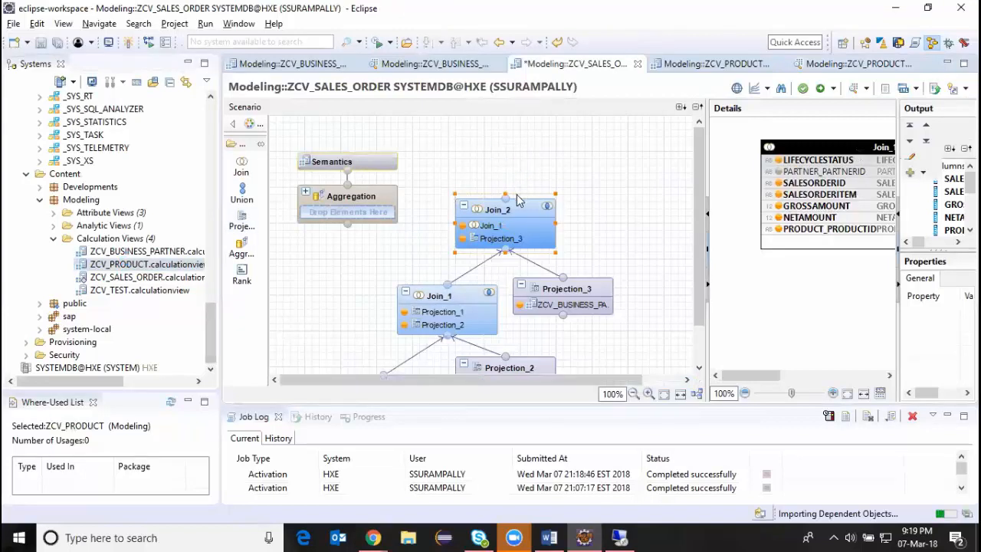
pyautogui.moveTo(649, 271); pyautogui.dragTo(624, 208)
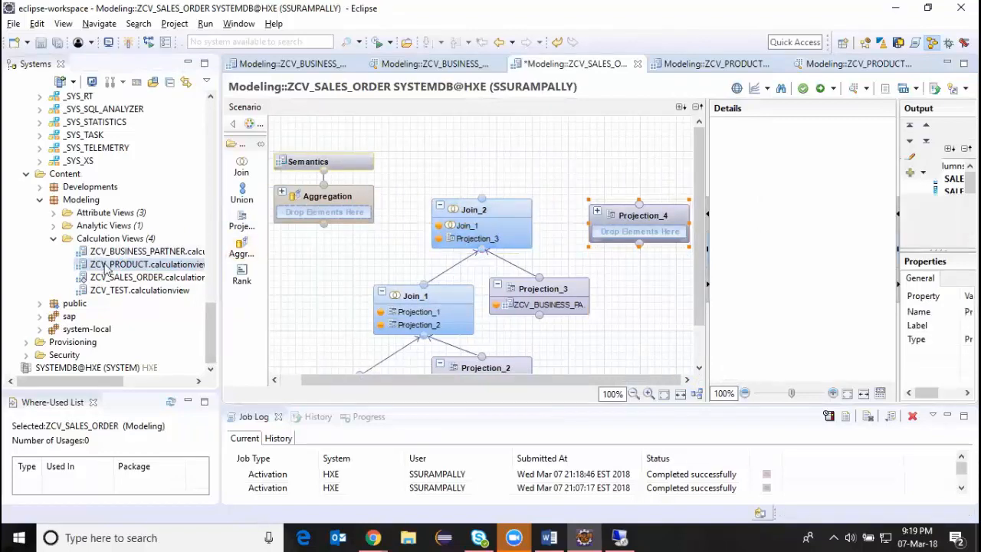
pyautogui.moveTo(108, 268); pyautogui.dragTo(634, 230)
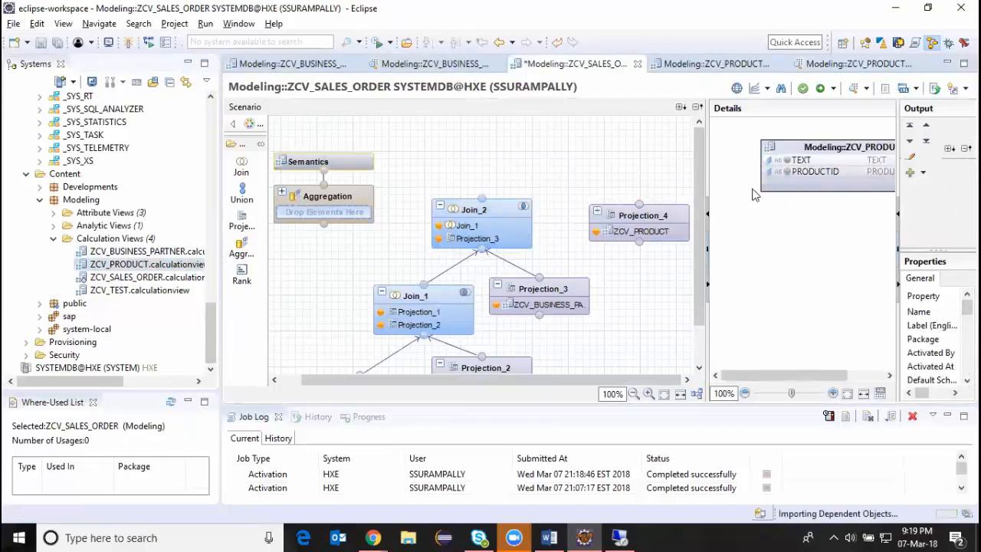
pyautogui.click(786, 172)
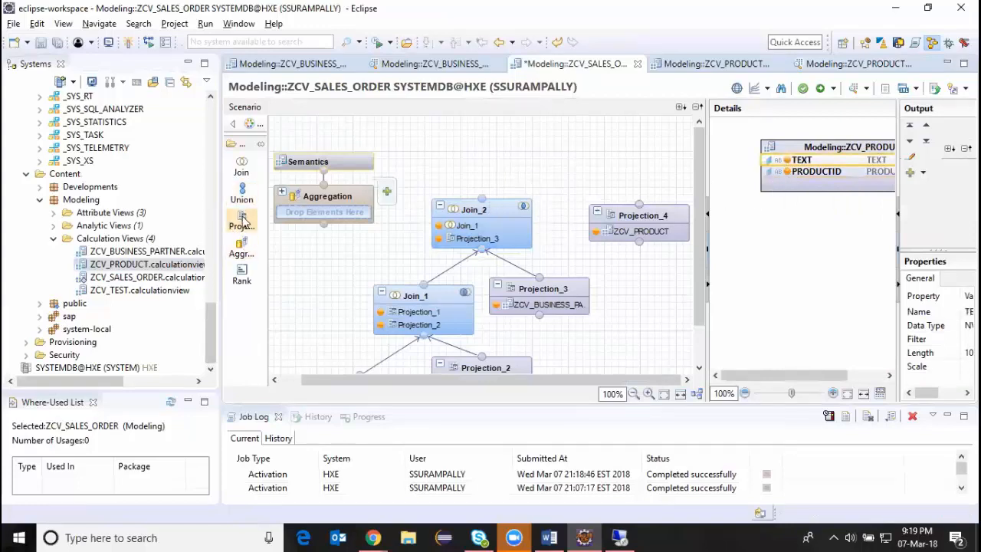
# Add a third join node above Join_2 and connect Join_2 and Projection_4 to it as inputs.
pyautogui.click(242, 166)
pyautogui.click(590, 211)
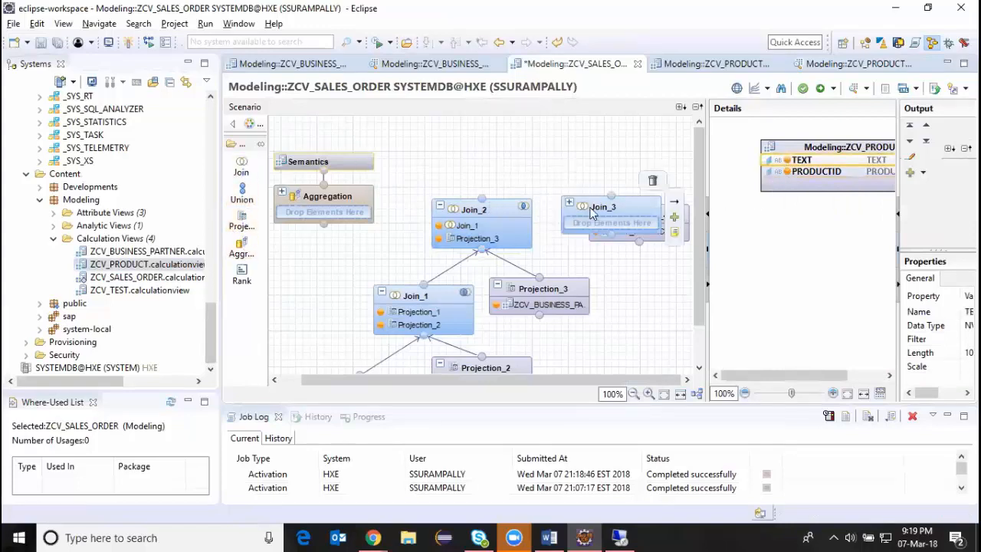
pyautogui.moveTo(590, 212); pyautogui.dragTo(539, 129)
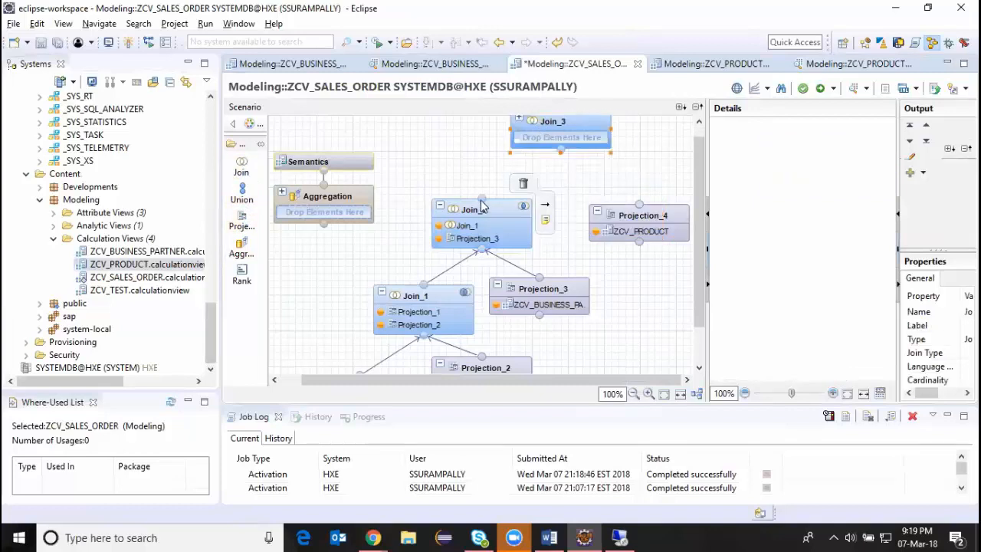
pyautogui.moveTo(481, 204); pyautogui.dragTo(562, 150)
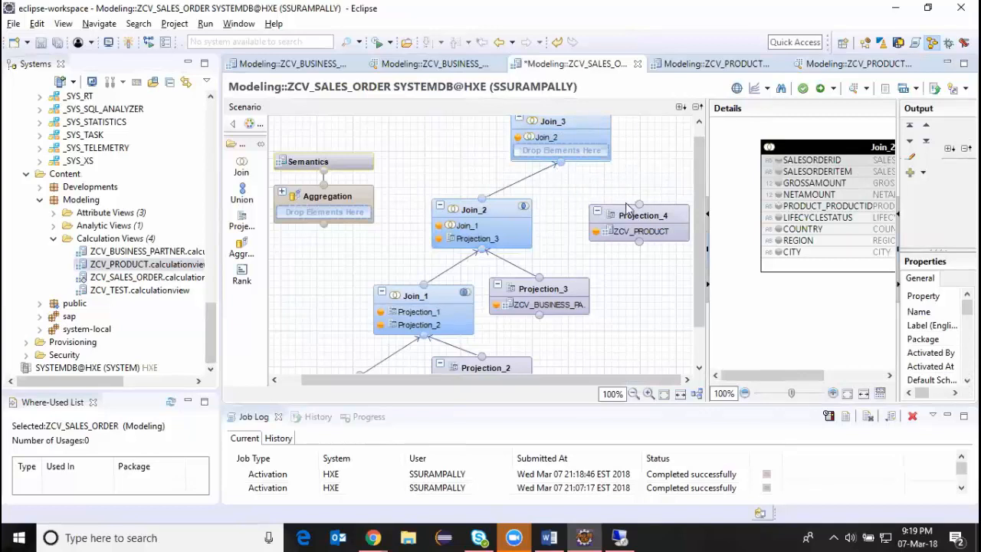
pyautogui.moveTo(638, 204); pyautogui.dragTo(557, 153)
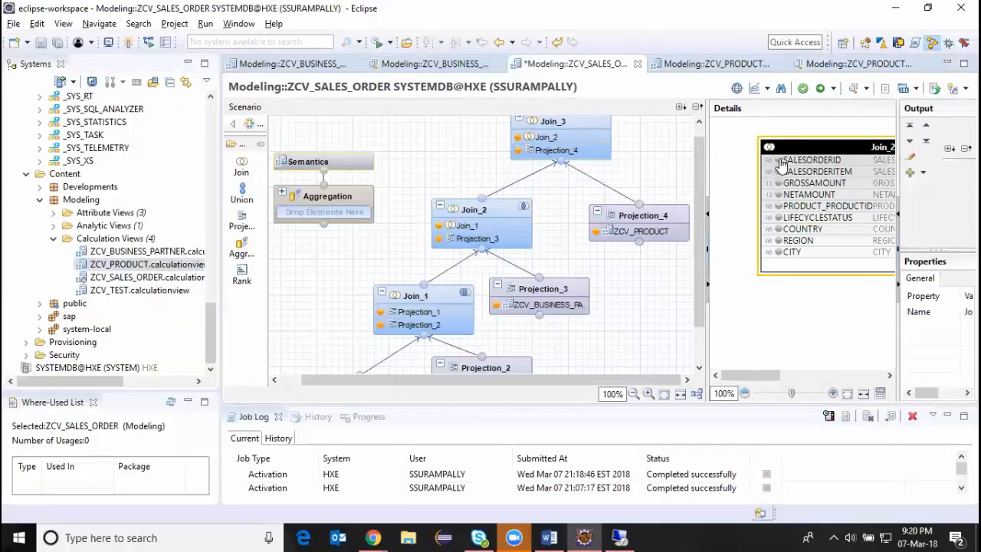
# Add SALESORDERID from Join_2 to the output of Join_3.
pyautogui.click(780, 165)
pyautogui.moveTo(765, 374); pyautogui.dragTo(789, 374)
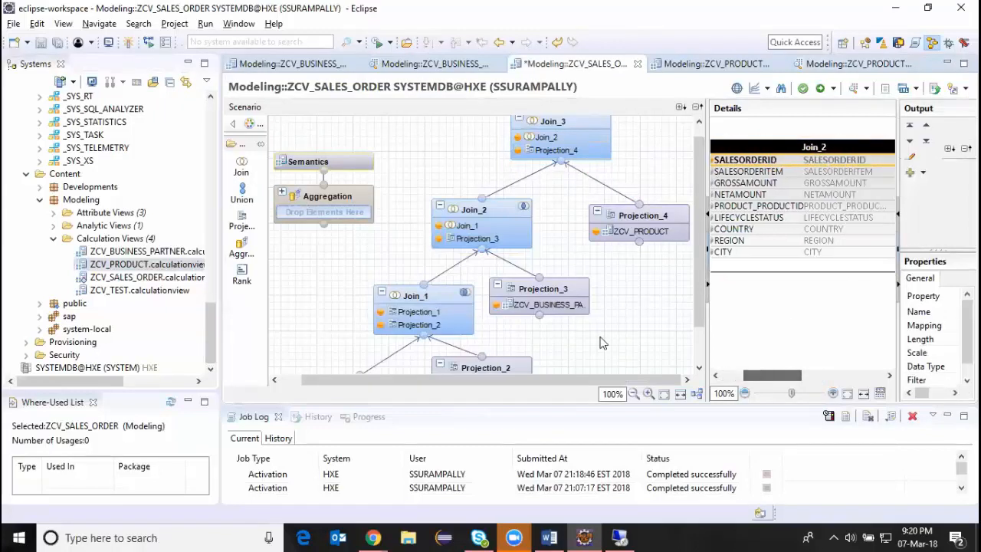
pyautogui.moveTo(703, 138); pyautogui.dragTo(489, 140)
pyautogui.moveTo(662, 374)
pyautogui.mouseDown()
pyautogui.moveTo(713, 377)
pyautogui.moveTo(648, 376)
pyautogui.mouseUp()
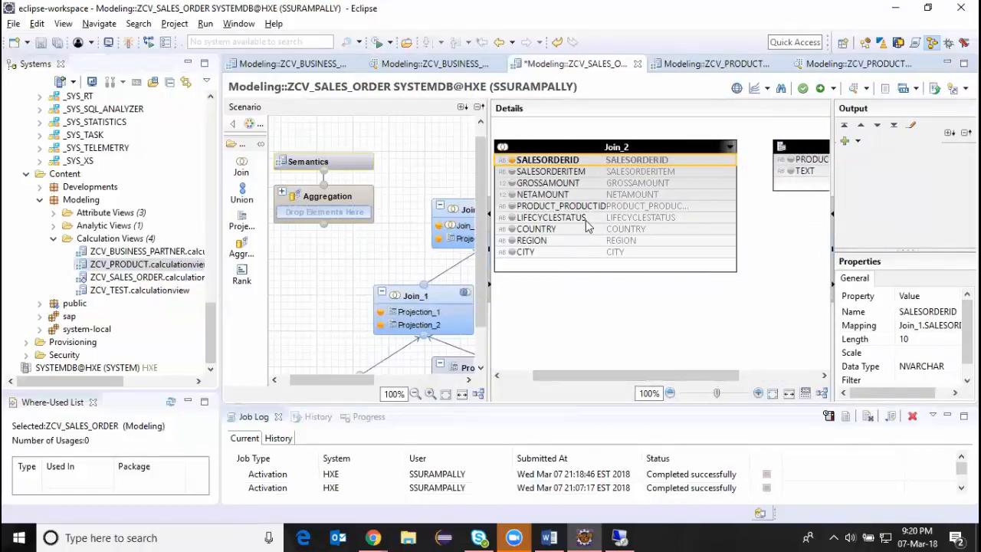
# Join PRODUCT_PRODUCTID of Join_2 to PRODUCTID of Projection_4 and set the join type to Left Outer.
pyautogui.moveTo(724, 209); pyautogui.dragTo(775, 167)
pyautogui.moveTo(733, 210); pyautogui.dragTo(768, 173)
pyautogui.click(760, 184)
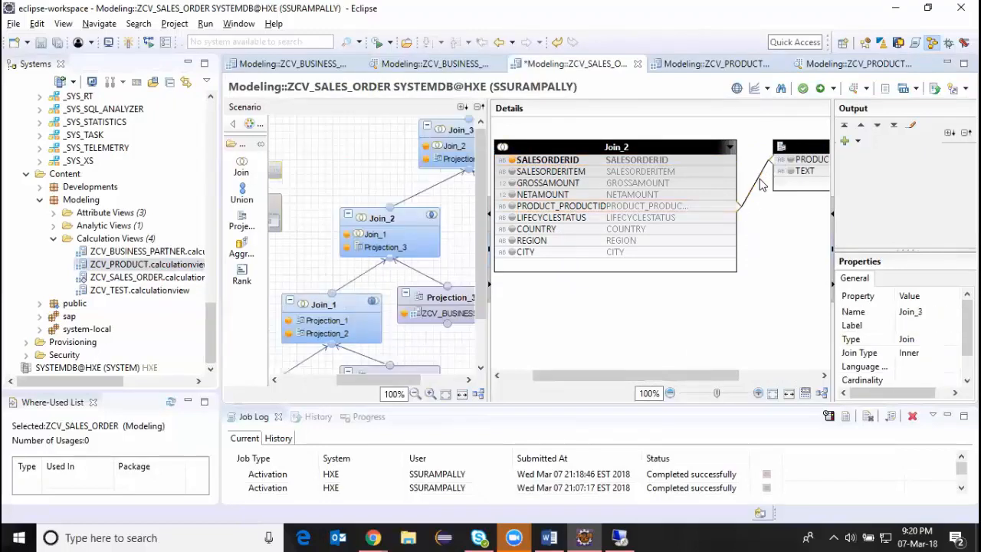
pyautogui.doubleClick(755, 176)
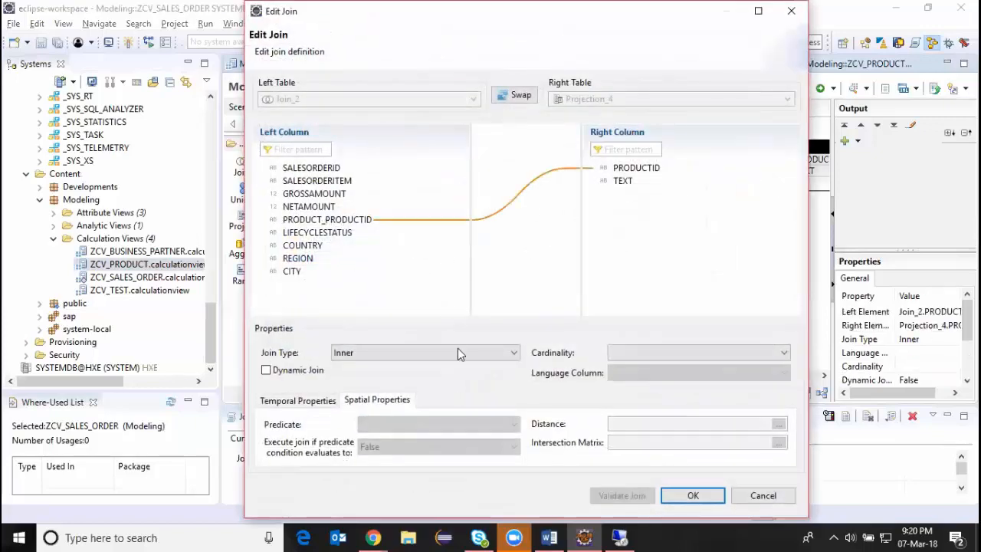
pyautogui.click(429, 352)
pyautogui.click(387, 389)
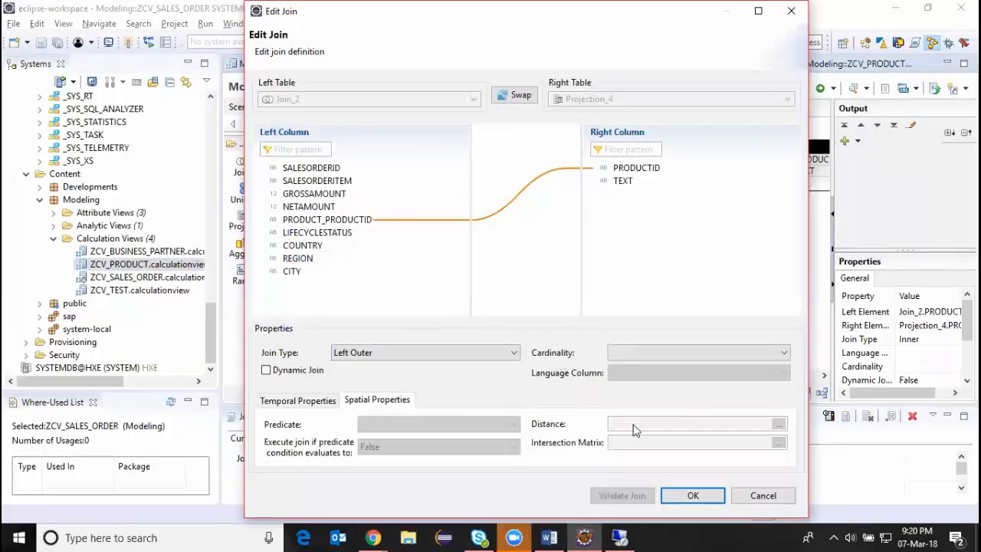
pyautogui.click(694, 495)
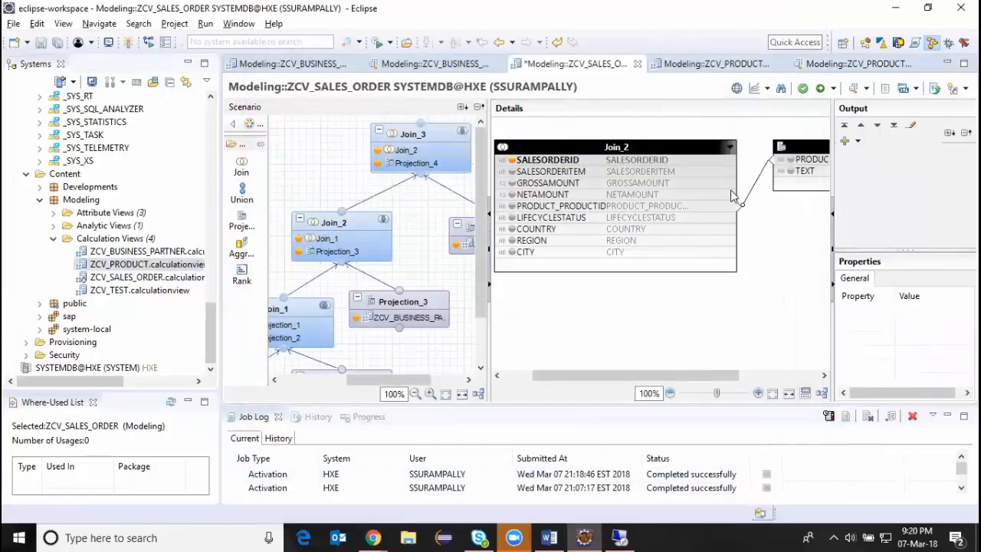
# Add TEXT from Projection_4 and SALESORDERITEM, GROSSAMOUNT, NETAMOUNT, LIFECYCLESTATUS, COUNTRY, REGION and CITY from Join_2 to the output of Join_3.
pyautogui.click(790, 172)
pyautogui.click(540, 173)
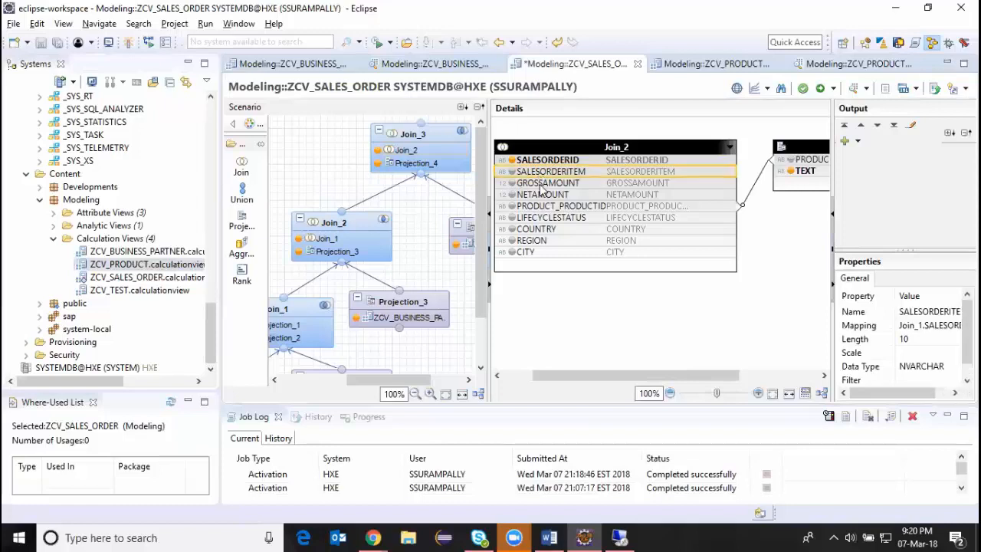
pyautogui.keyDown('ctrl'); pyautogui.click(539, 186); pyautogui.keyUp('ctrl')
pyautogui.keyDown('ctrl'); pyautogui.click(541, 196); pyautogui.keyUp('ctrl')
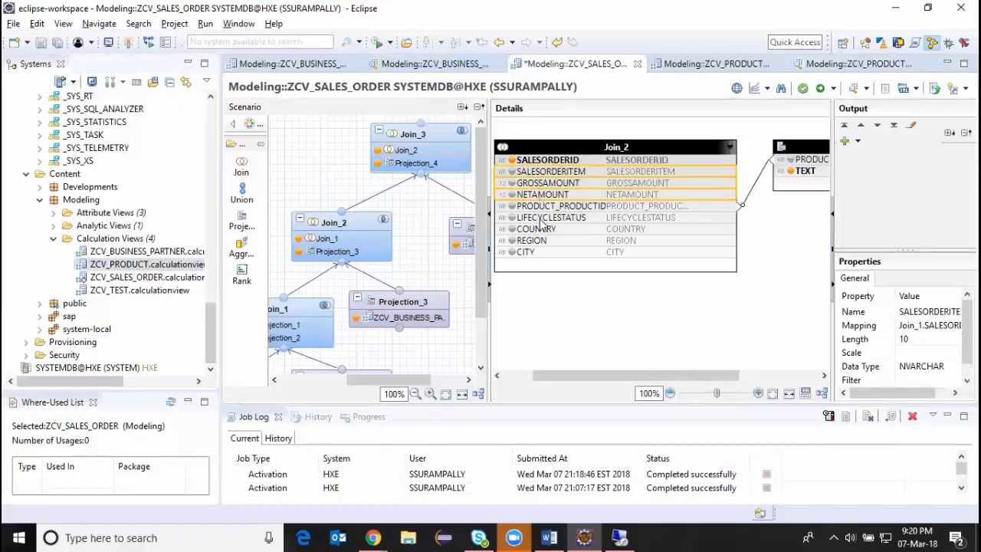
pyautogui.keyDown('ctrl'); pyautogui.click(541, 218); pyautogui.keyUp('ctrl')
pyautogui.keyDown('ctrl'); pyautogui.click(541, 229); pyautogui.keyUp('ctrl')
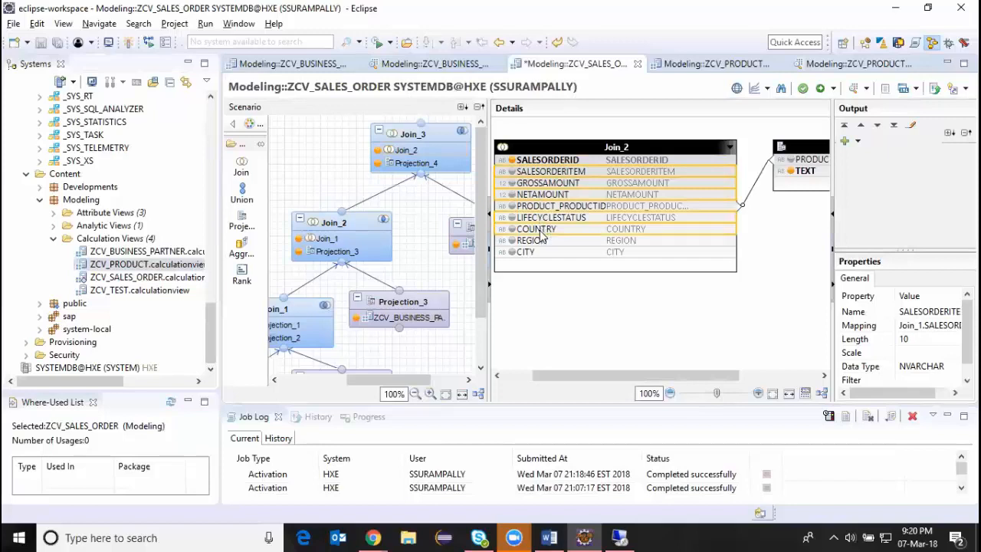
pyautogui.keyDown('ctrl'); pyautogui.click(541, 242); pyautogui.keyUp('ctrl')
pyautogui.keyDown('ctrl'); pyautogui.click(535, 252); pyautogui.keyUp('ctrl')
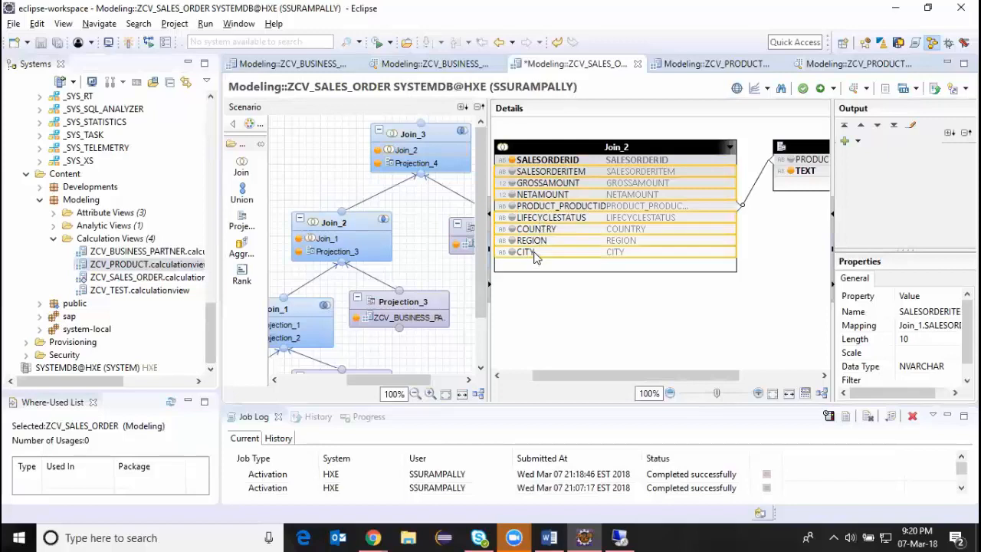
pyautogui.rightClick(535, 257)
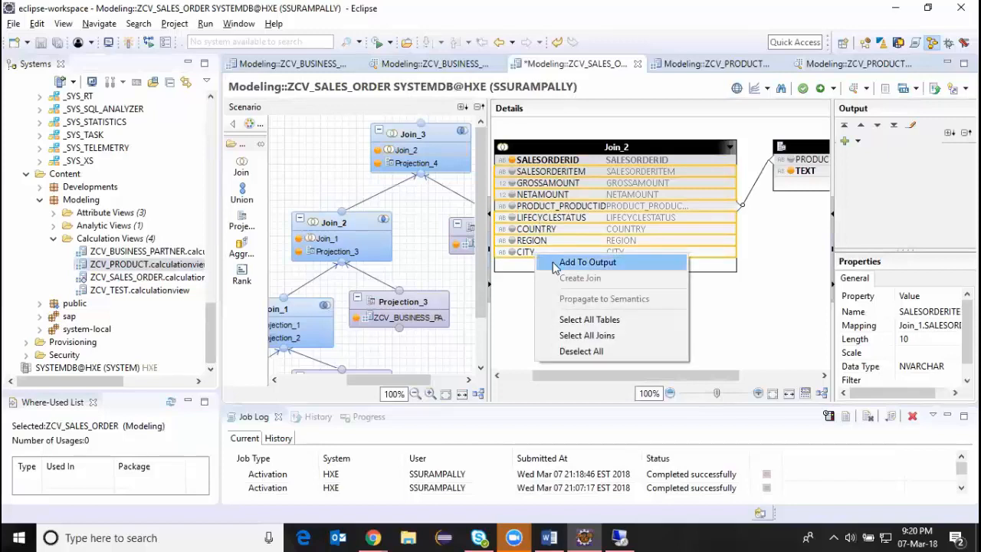
pyautogui.click(560, 264)
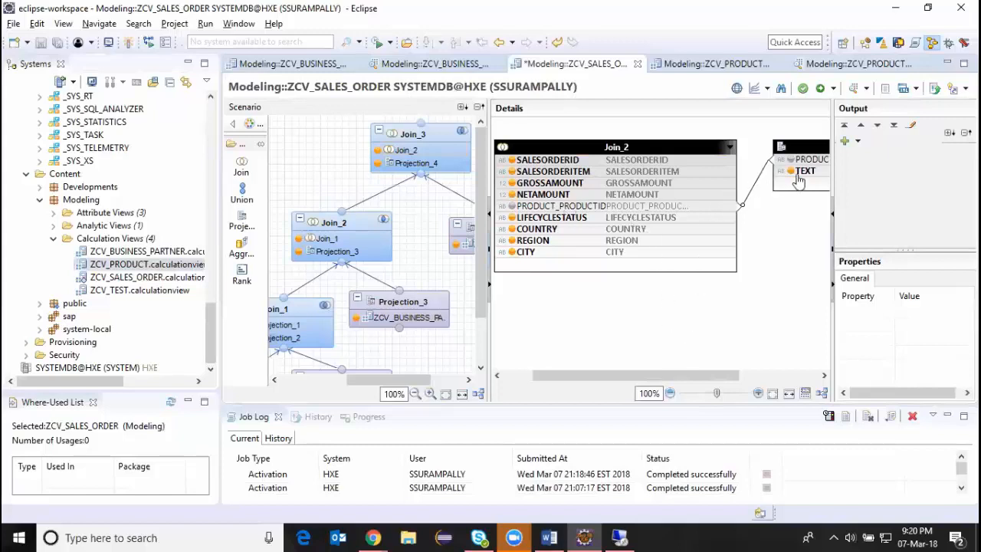
# Add PRODUCTID from Projection_4 to the output of Join_3.
pyautogui.moveTo(793, 164)
pyautogui.moveTo(833, 164); pyautogui.dragTo(799, 164)
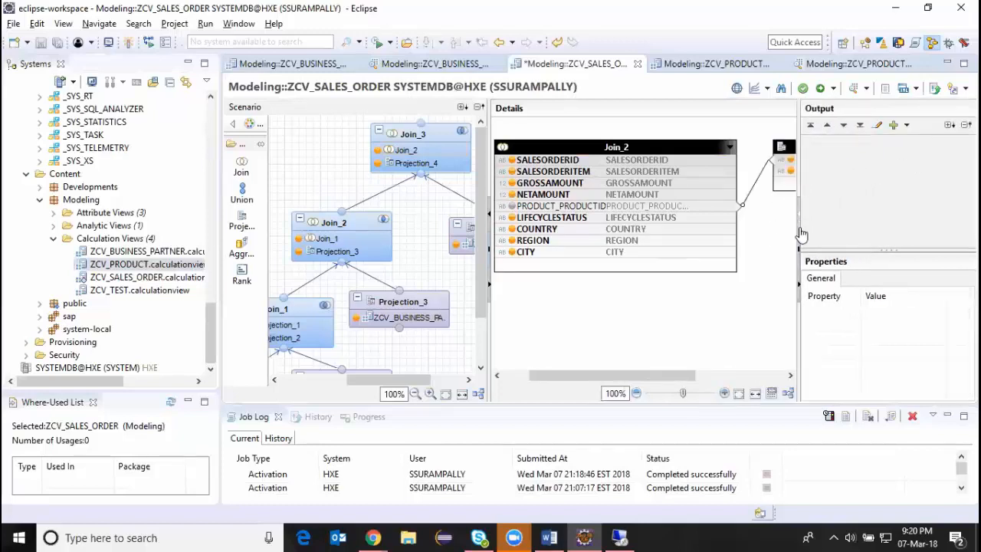
pyautogui.moveTo(655, 380); pyautogui.dragTo(631, 381)
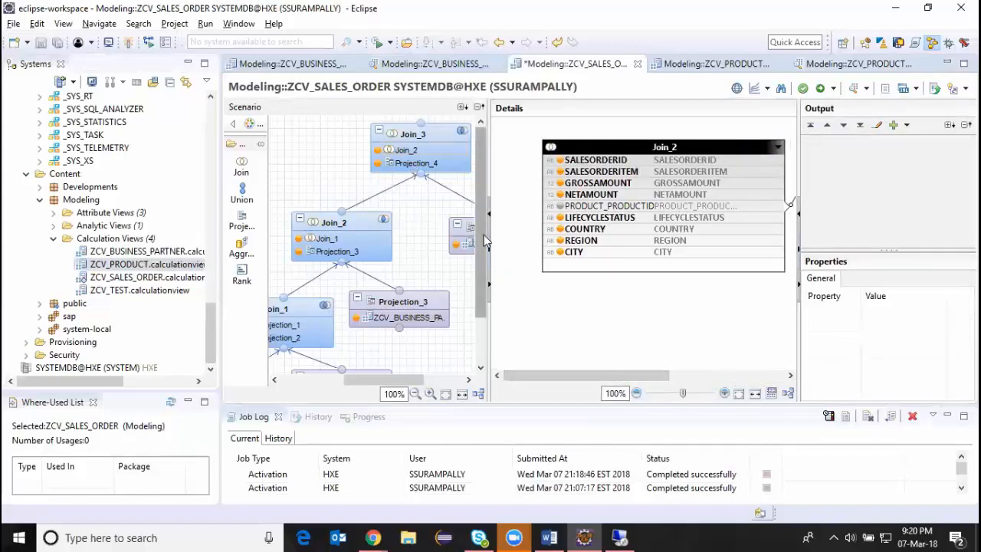
# Connect Join_3 to the Aggregation node as its input and display the Aggregation node's details.
pyautogui.click(434, 137)
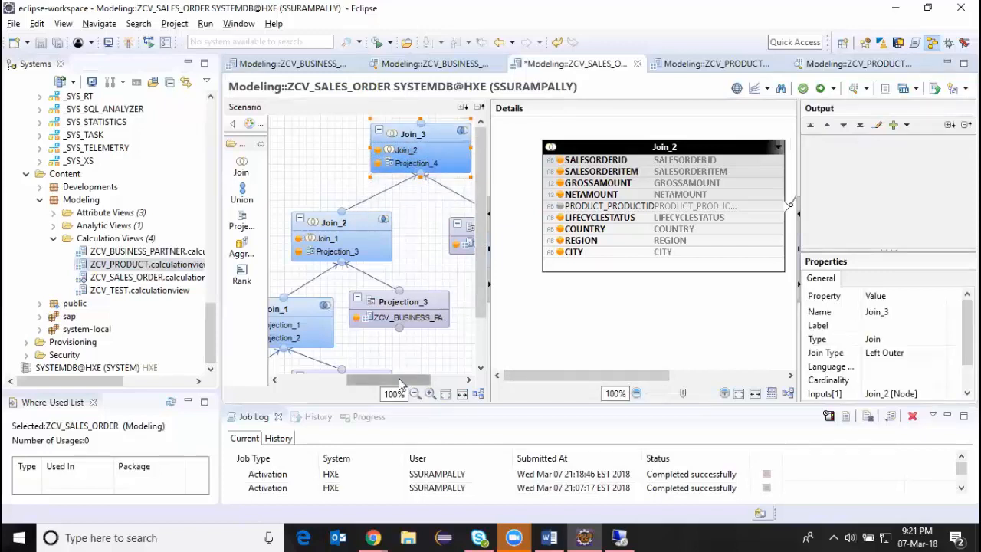
pyautogui.moveTo(398, 383); pyautogui.dragTo(333, 381)
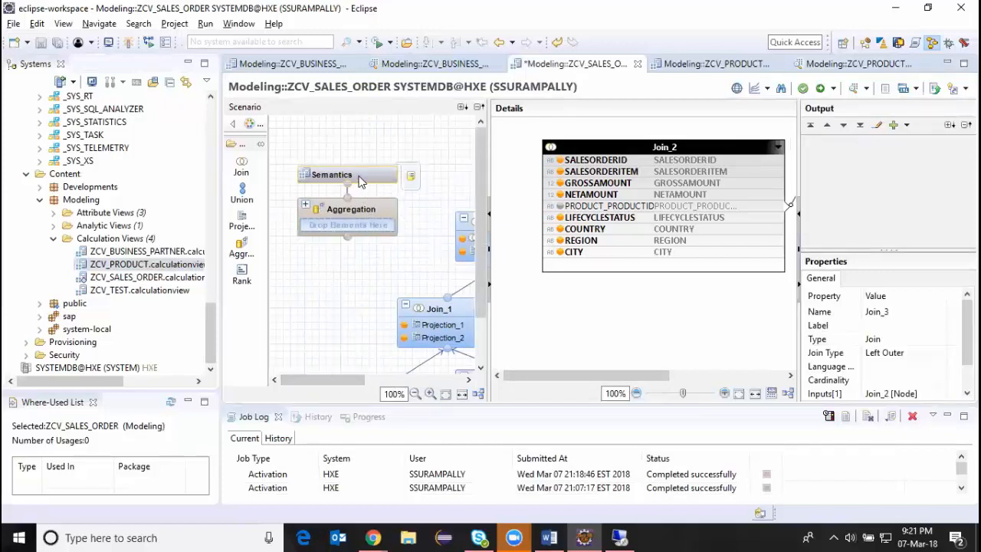
pyautogui.moveTo(357, 379); pyautogui.dragTo(403, 375)
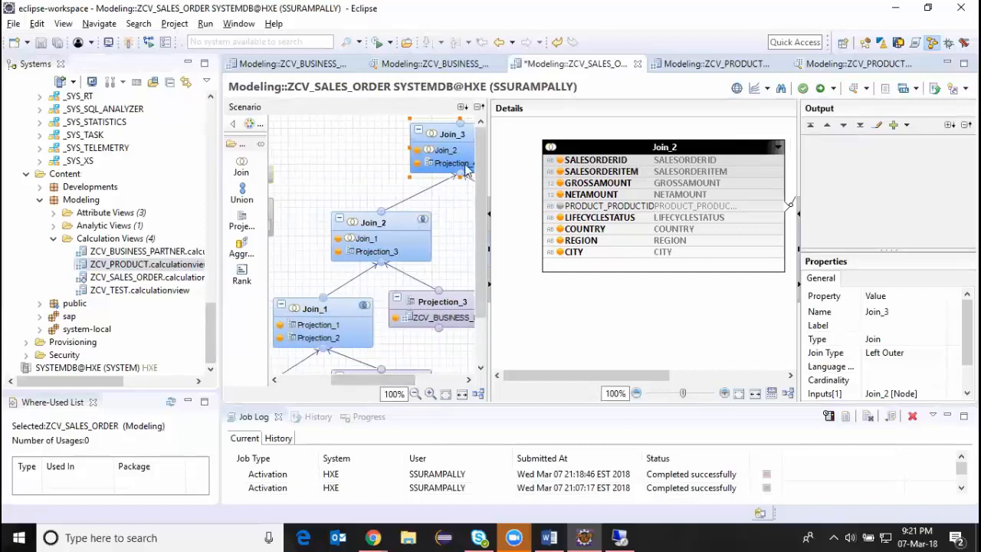
pyautogui.click(490, 284)
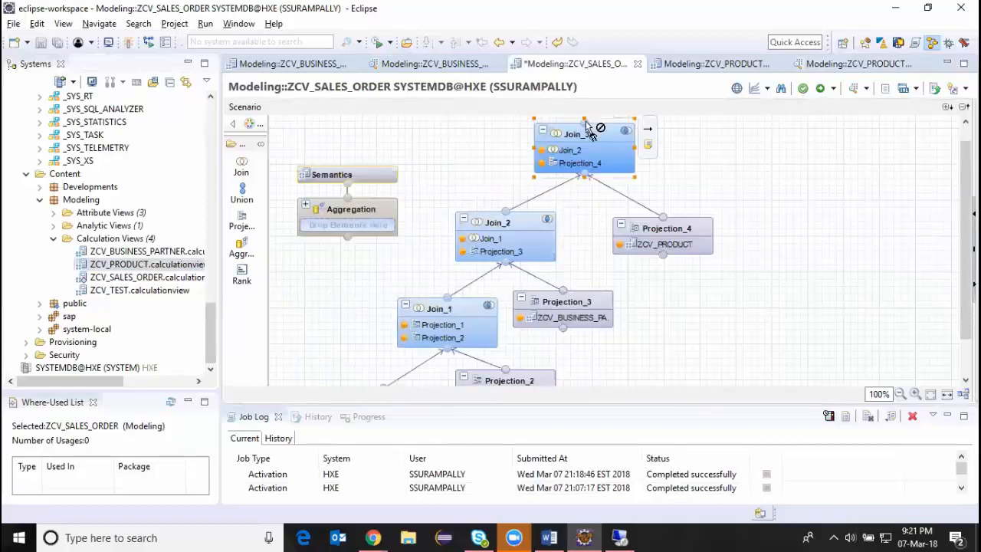
pyautogui.moveTo(586, 126); pyautogui.dragTo(350, 244)
pyautogui.click(344, 213)
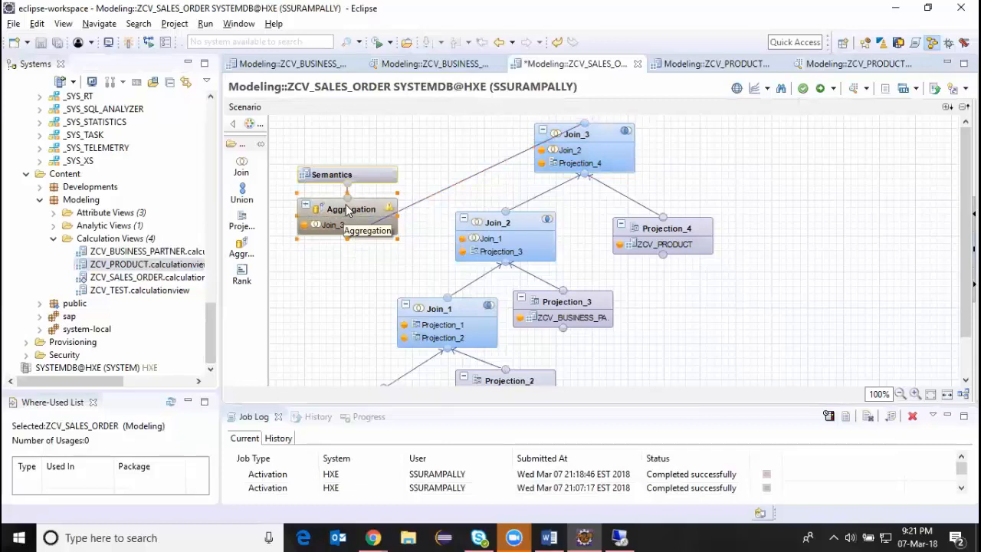
pyautogui.click(963, 247)
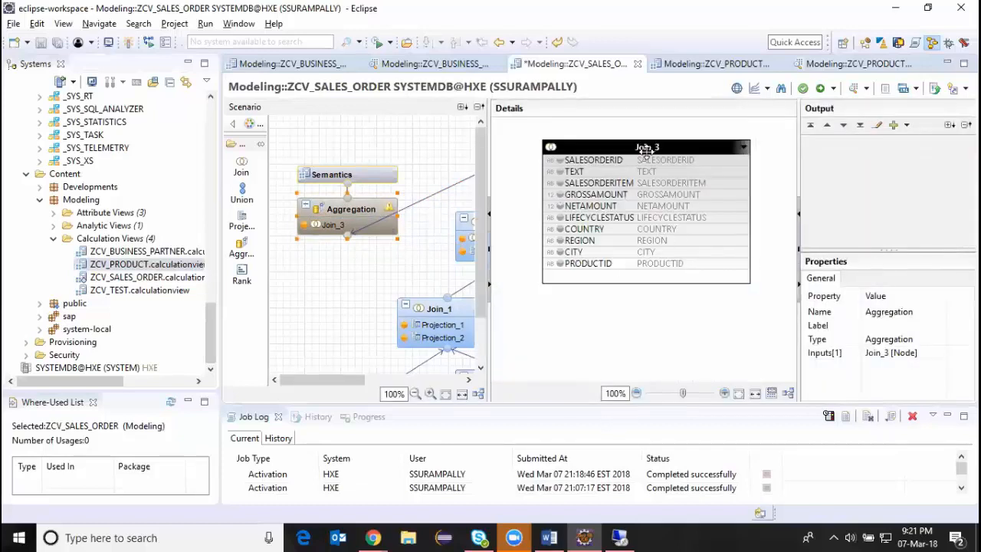
# Add SALESORDERID, TEXT and SALESORDERITEM from Join_3 to the output of the Aggregation node.
pyautogui.click(587, 163)
pyautogui.rightClick(588, 162)
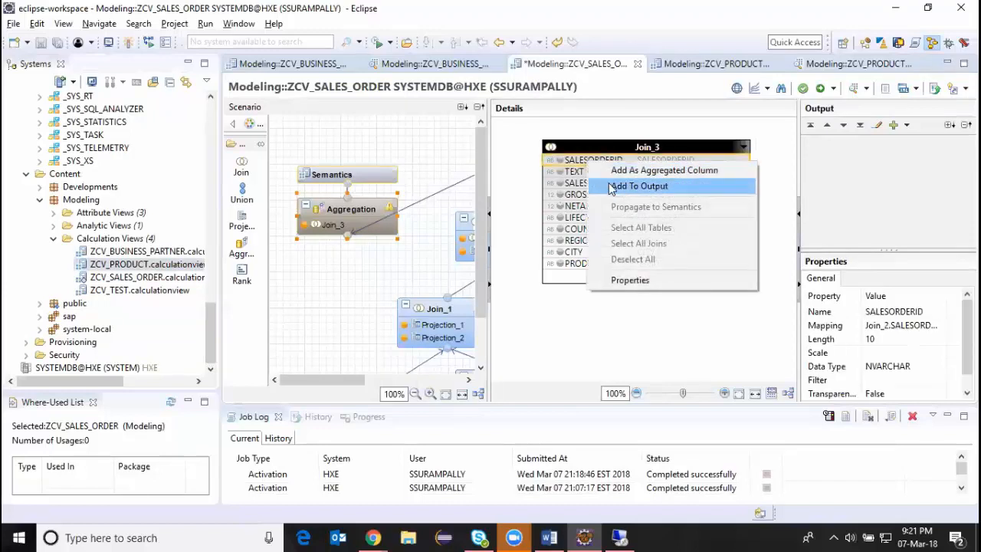
pyautogui.click(616, 184)
pyautogui.rightClick(591, 173)
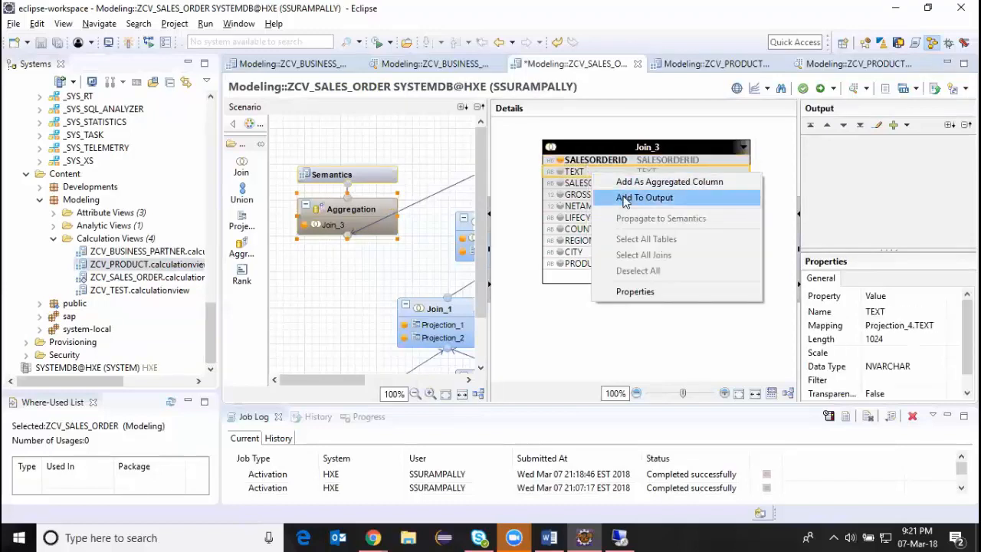
pyautogui.click(626, 197)
pyautogui.rightClick(605, 187)
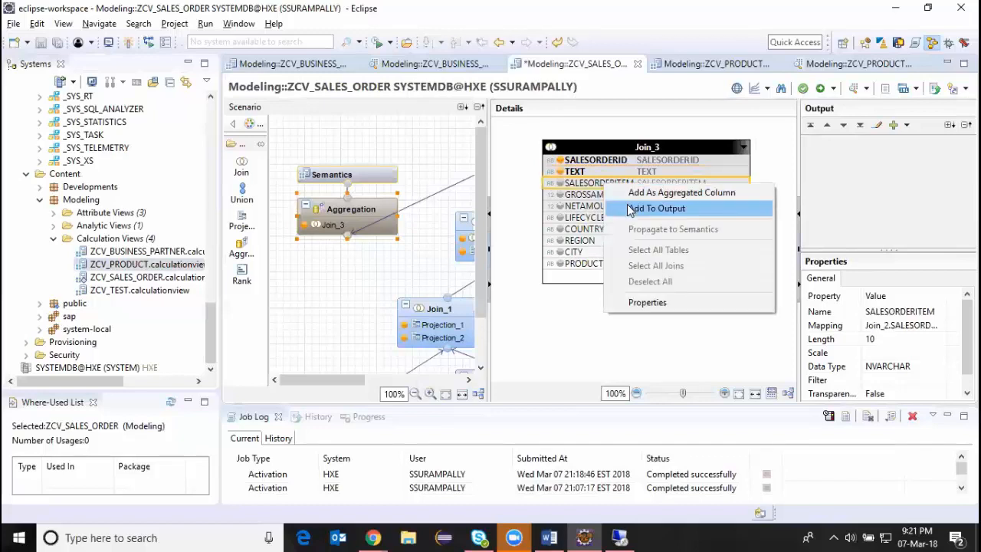
pyautogui.click(617, 208)
# Add GROSSAMOUNT and NETAMOUNT from Join_3 as aggregated columns of the Aggregation node.
pyautogui.rightClick(613, 197)
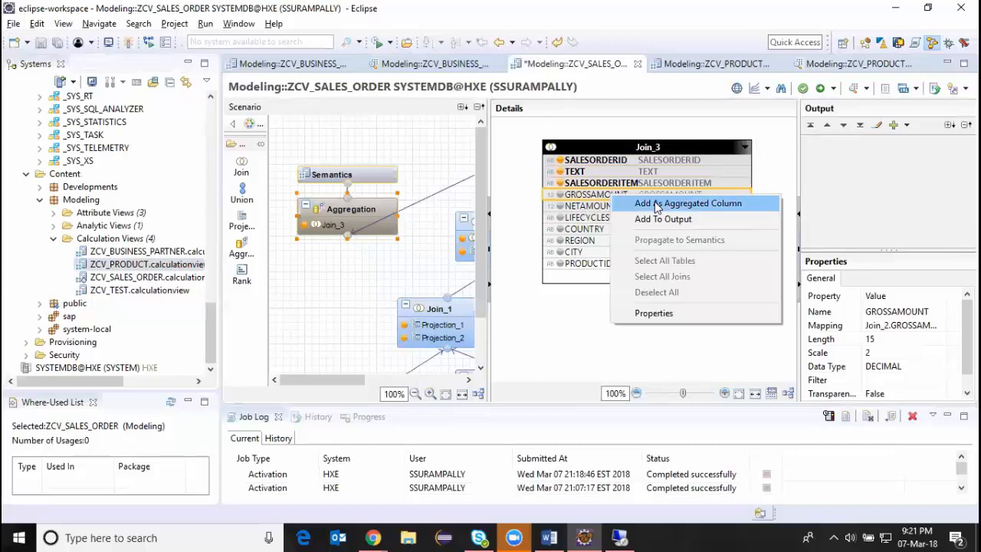
pyautogui.click(656, 205)
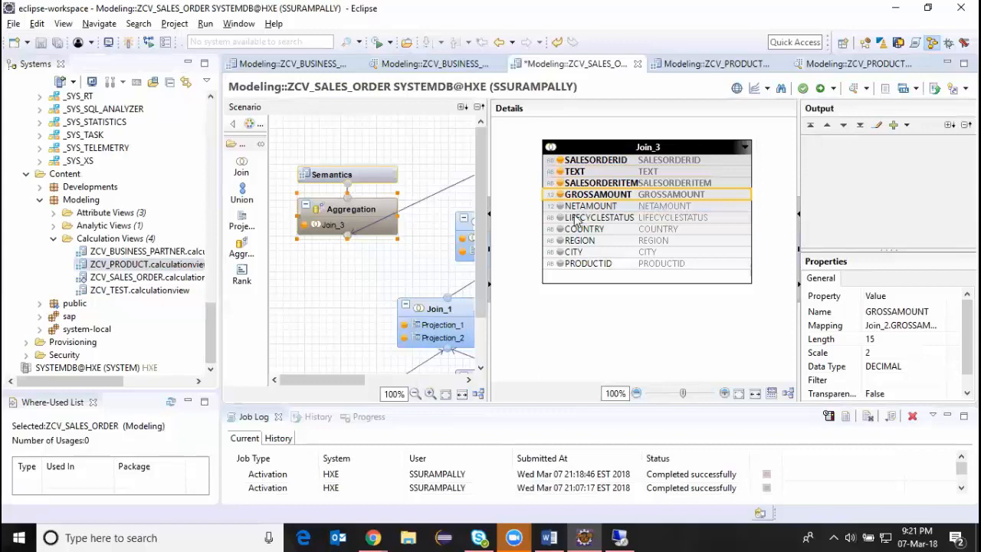
pyautogui.rightClick(611, 208)
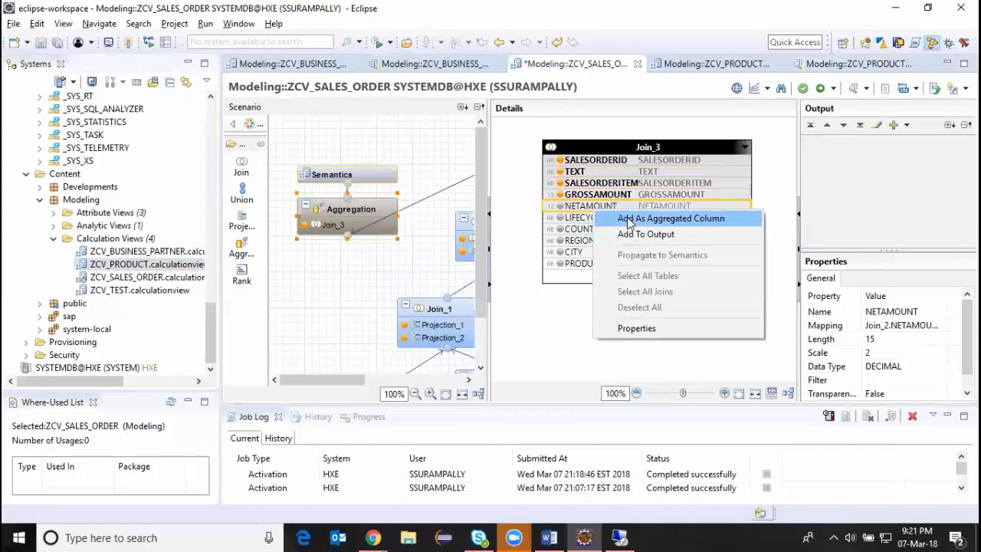
pyautogui.click(629, 219)
# Add LIFECYCLESTATUS, COUNTRY, REGION, CITY and PRODUCTID from Join_3 to the output of the Aggregation node.
pyautogui.rightClick(597, 219)
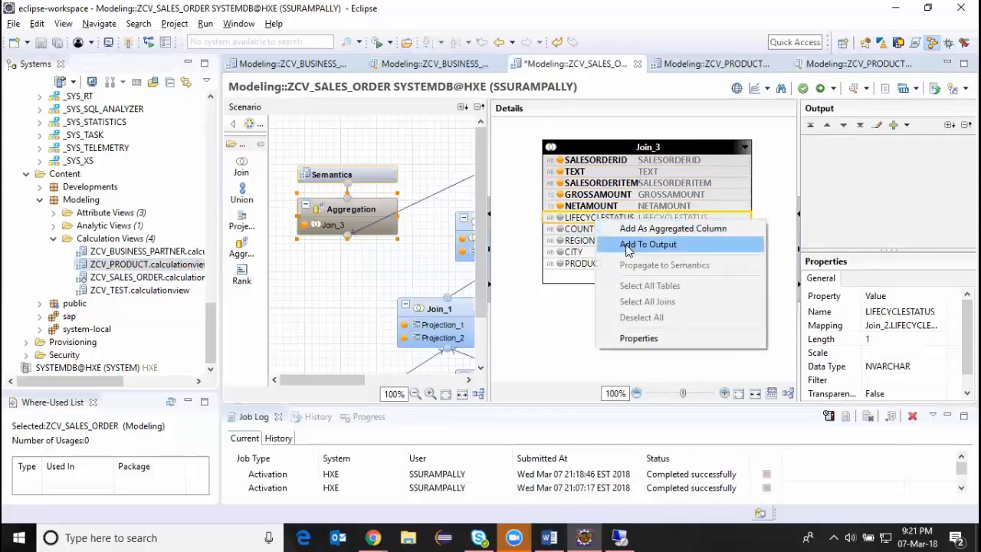
pyautogui.click(628, 244)
pyautogui.click(586, 231)
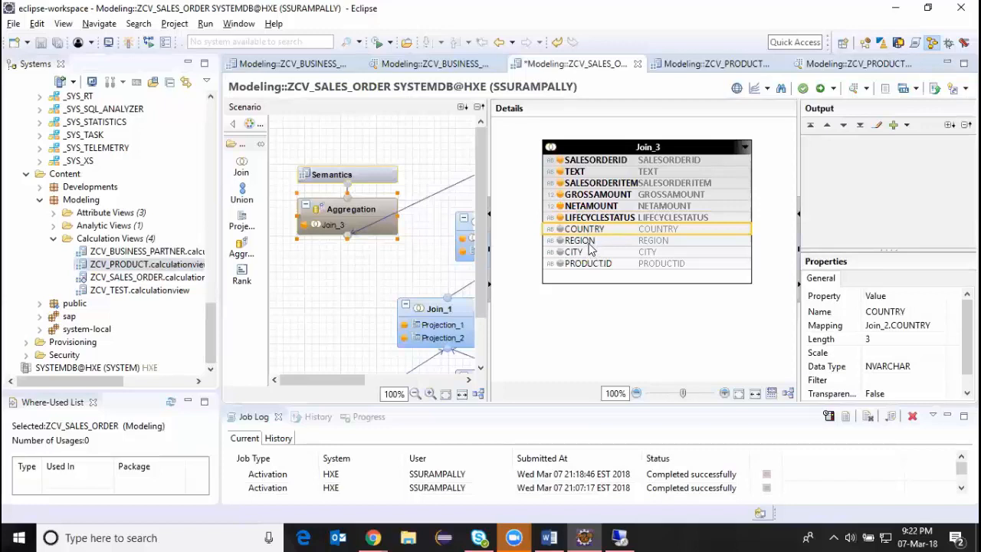
pyautogui.keyDown('ctrl'); pyautogui.click(588, 241); pyautogui.keyUp('ctrl')
pyautogui.keyDown('ctrl'); pyautogui.click(586, 252); pyautogui.keyUp('ctrl')
pyautogui.keyDown('ctrl'); pyautogui.click(586, 263); pyautogui.keyUp('ctrl')
pyautogui.rightClick(591, 242)
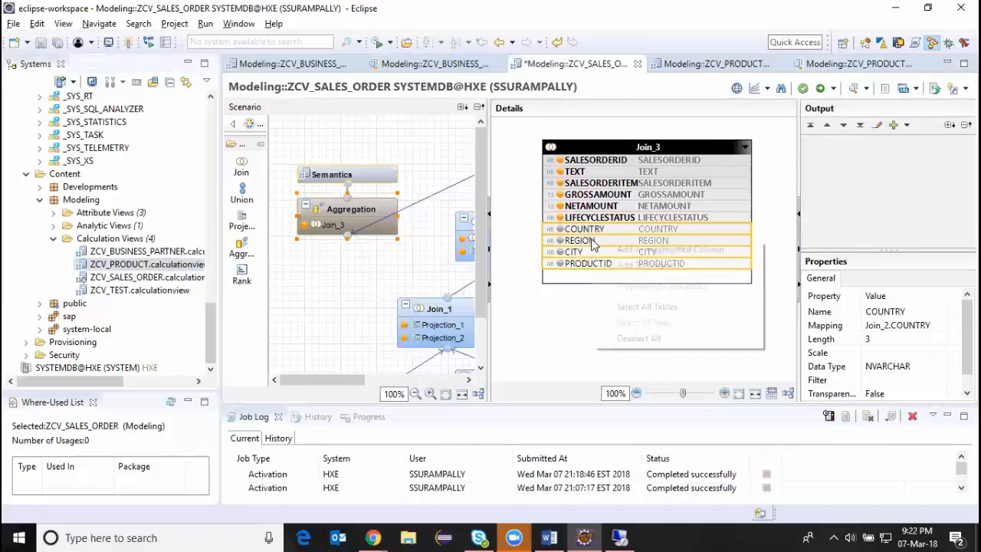
pyautogui.click(622, 264)
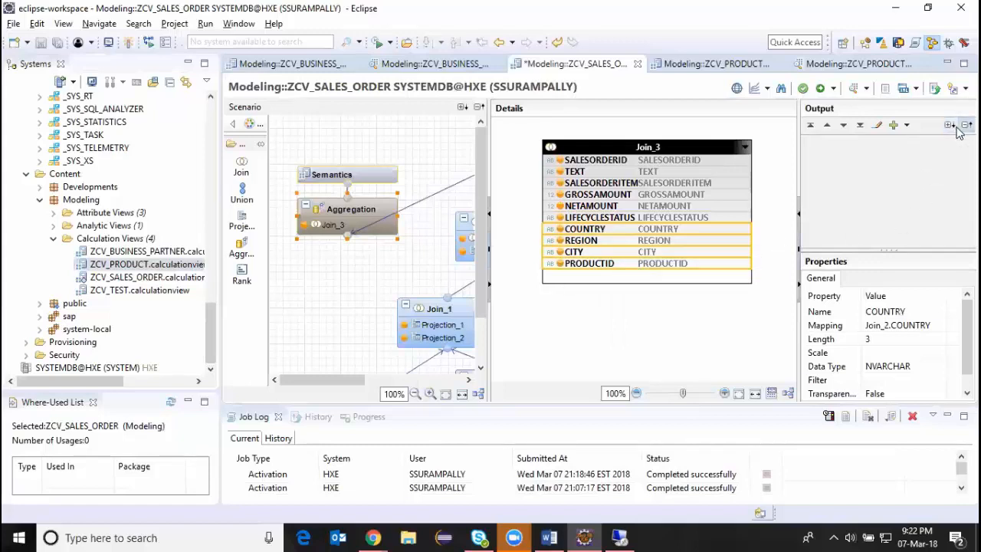
# Widen the Aggregation node's output area and move the Join_3 table so it fits within the details area.
pyautogui.click(811, 126)
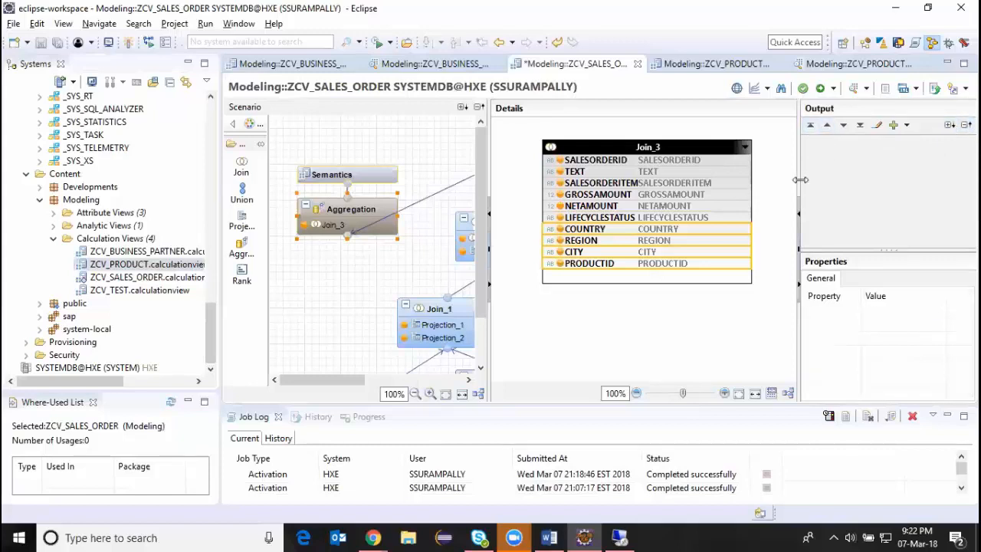
pyautogui.moveTo(798, 175); pyautogui.dragTo(744, 193)
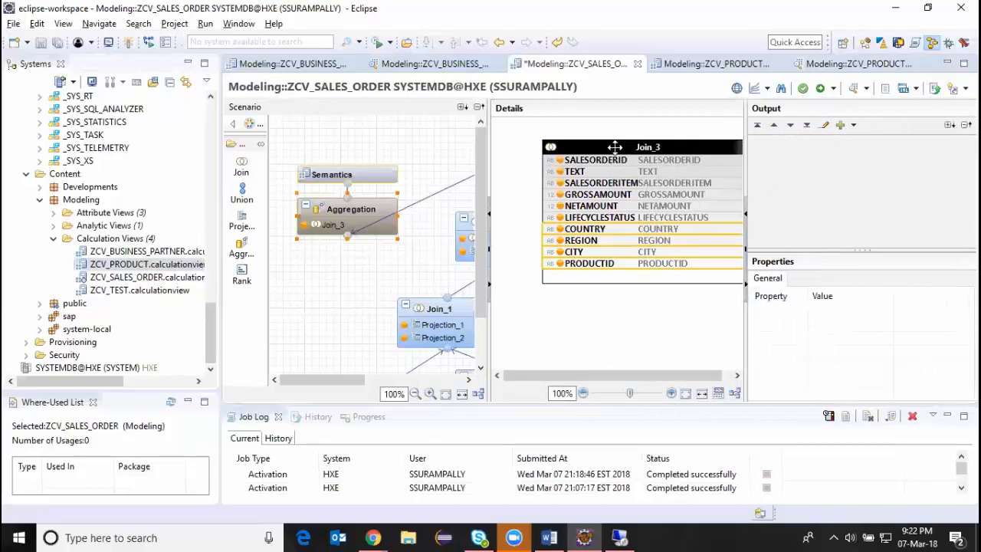
pyautogui.click(570, 150)
pyautogui.moveTo(570, 152); pyautogui.dragTo(524, 152)
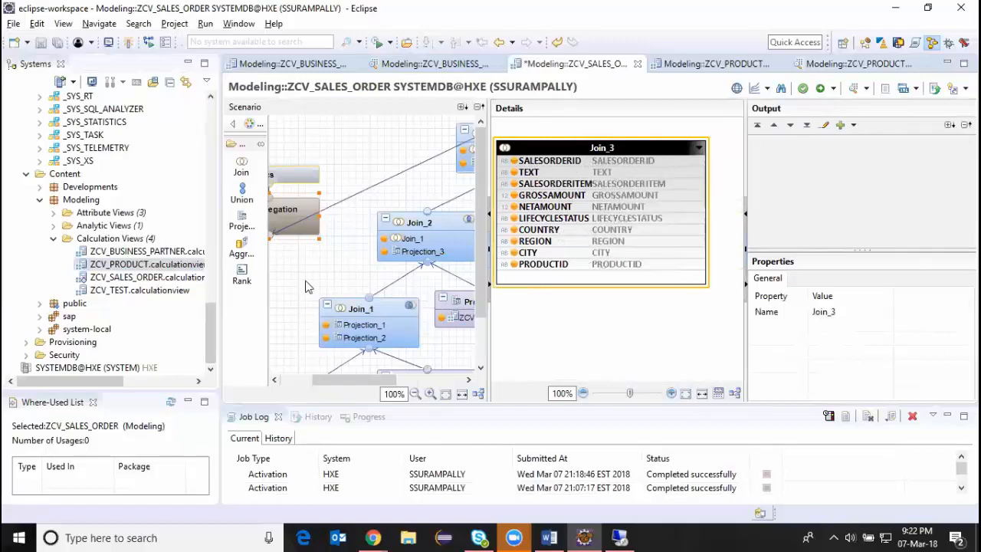
# Automatically assign attribute and measure types to the Semantics columns of ZCV_SALES_ORDER and activate the view.
pyautogui.click(300, 176)
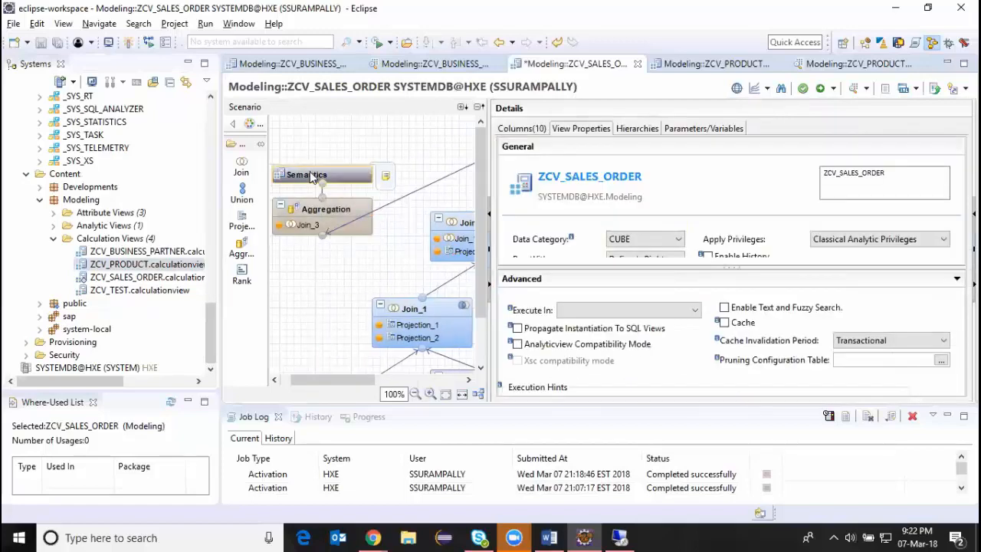
pyautogui.click(517, 129)
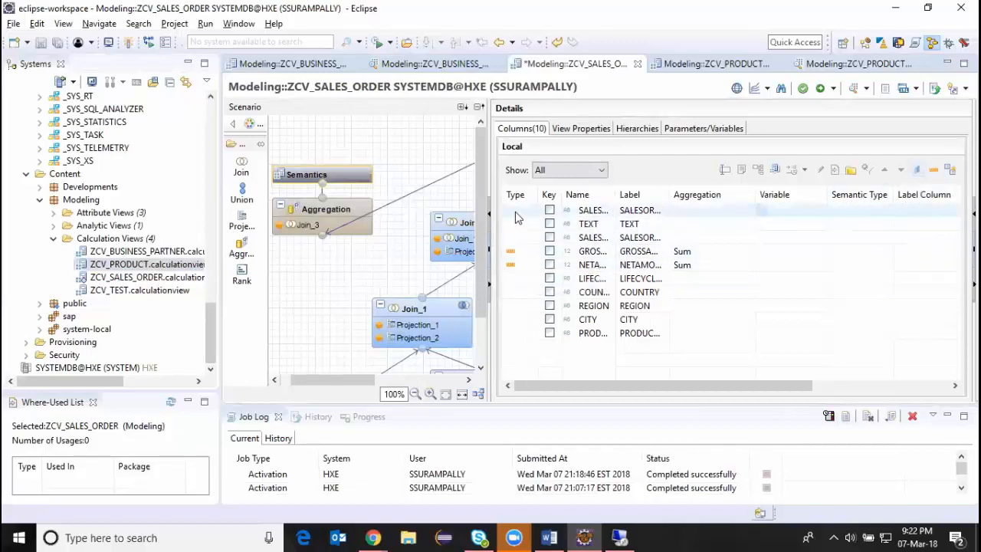
pyautogui.click(951, 169)
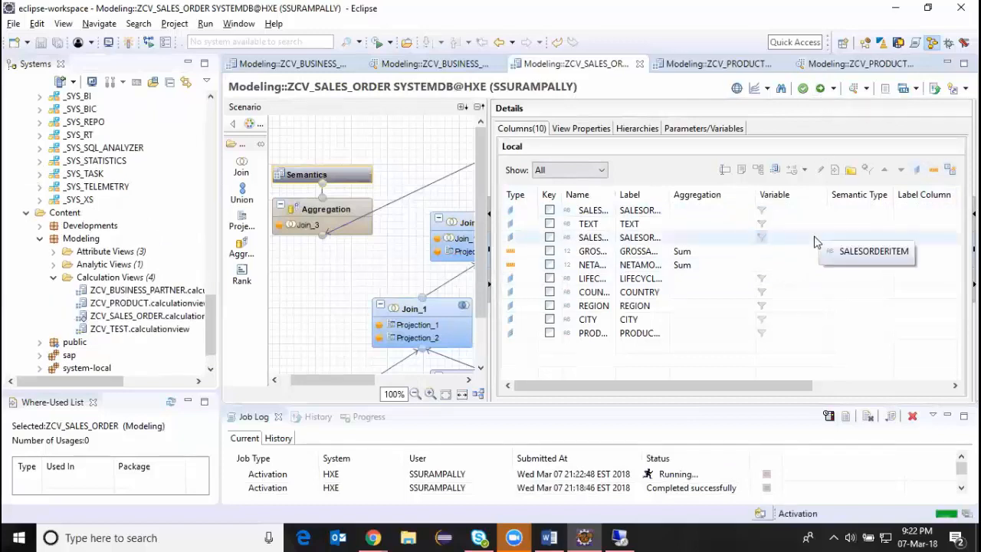
# Auto-arrange the scenario nodes and review the flow from the projections up to Semantics.
pyautogui.click(479, 395)
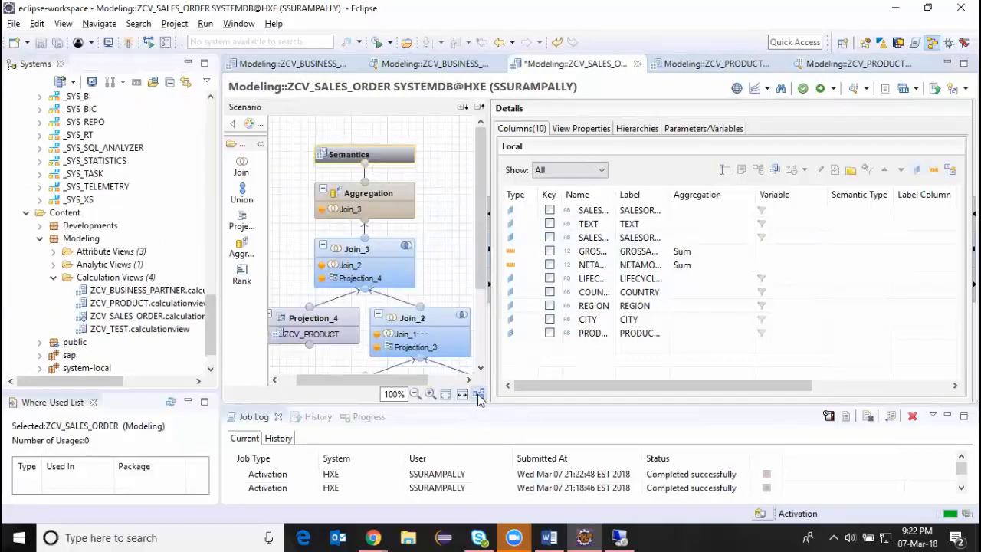
pyautogui.moveTo(481, 162); pyautogui.dragTo(489, 309)
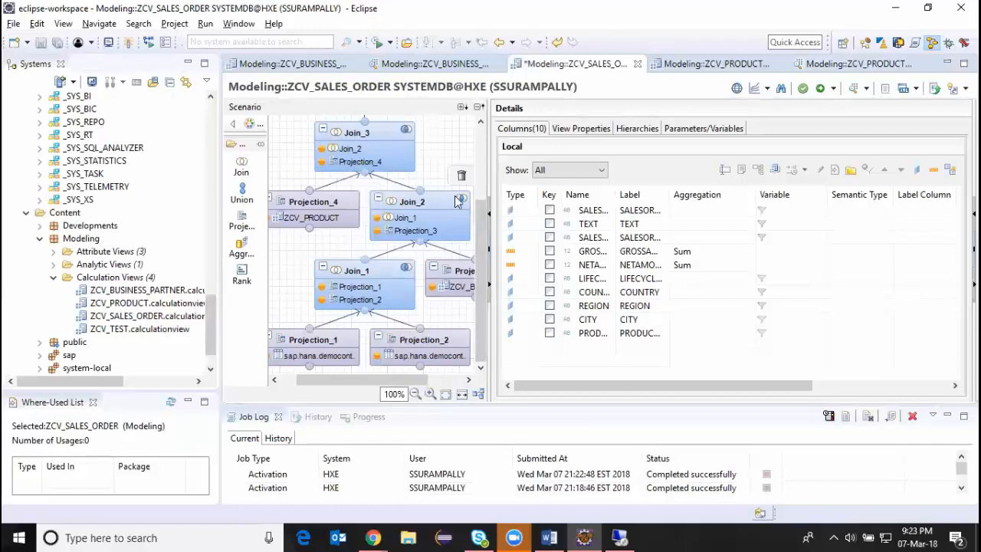
pyautogui.moveTo(480, 314); pyautogui.dragTo(481, 116)
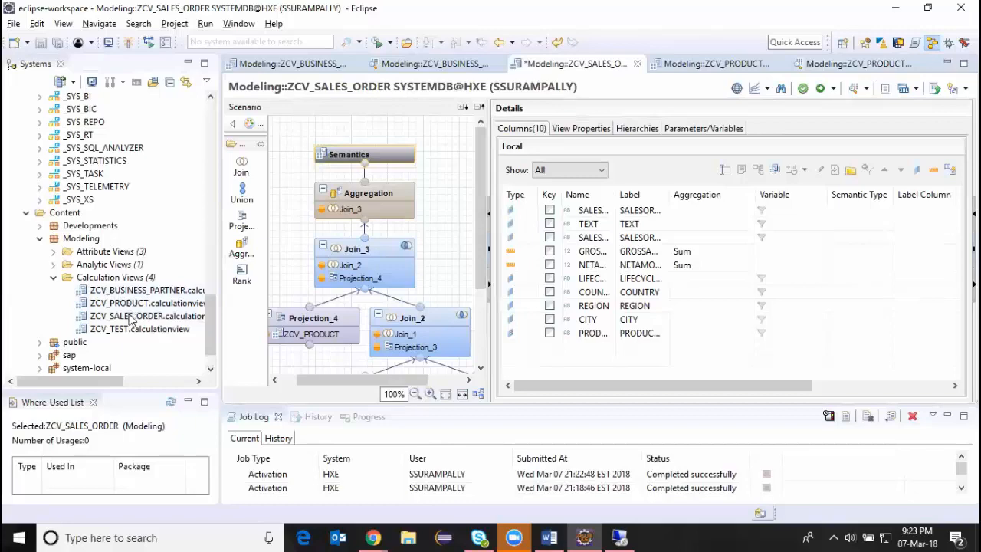
# Preview the data of ZCV_SALES_ORDER as a table of GROSSAMOUNT and NETAMOUNT by COUNTRY.
pyautogui.rightClick(130, 316)
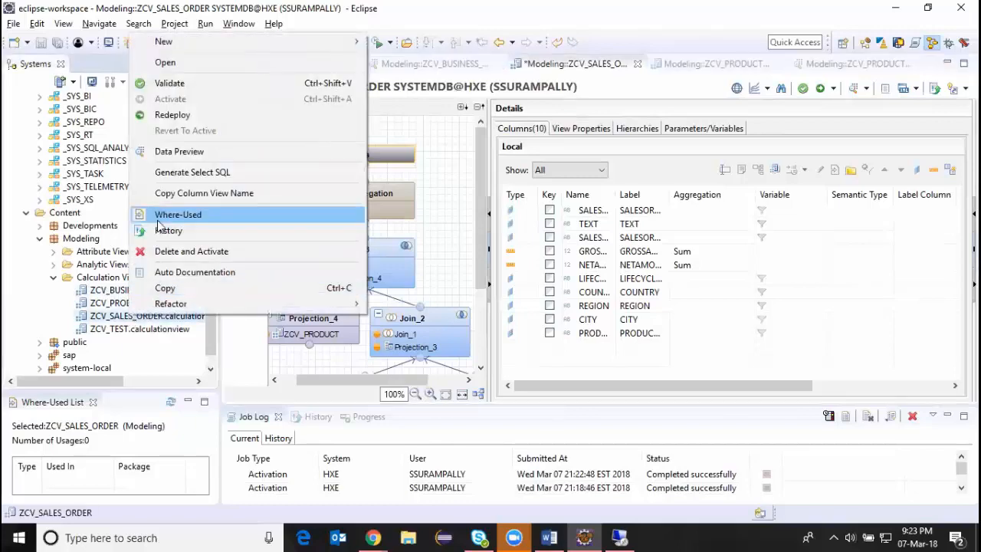
pyautogui.click(170, 156)
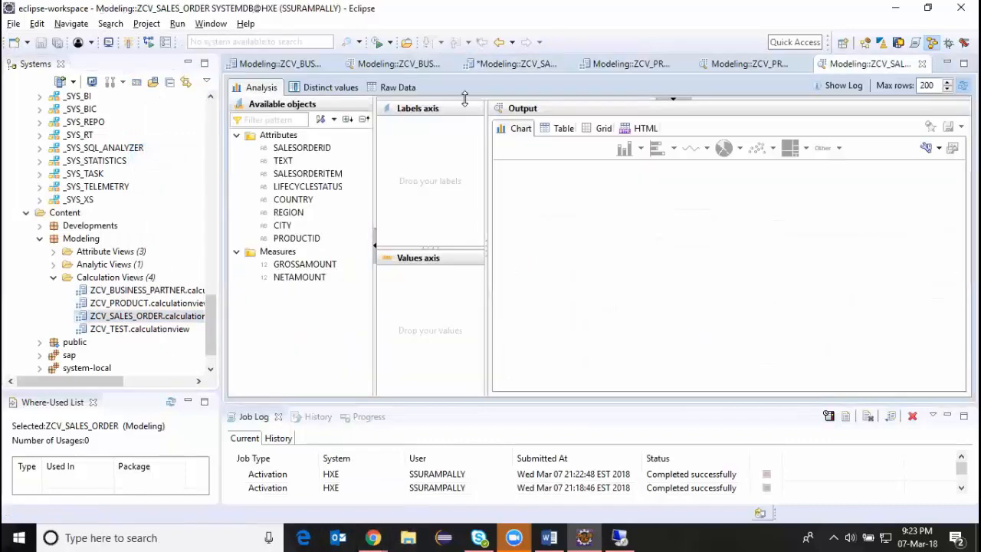
pyautogui.moveTo(314, 265); pyautogui.dragTo(428, 302)
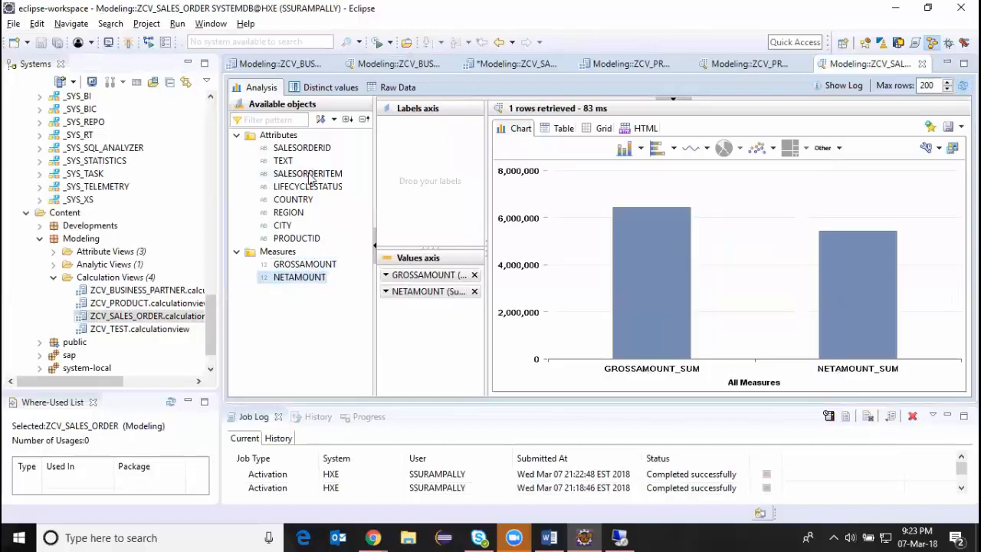
pyautogui.moveTo(302, 198); pyautogui.dragTo(418, 181)
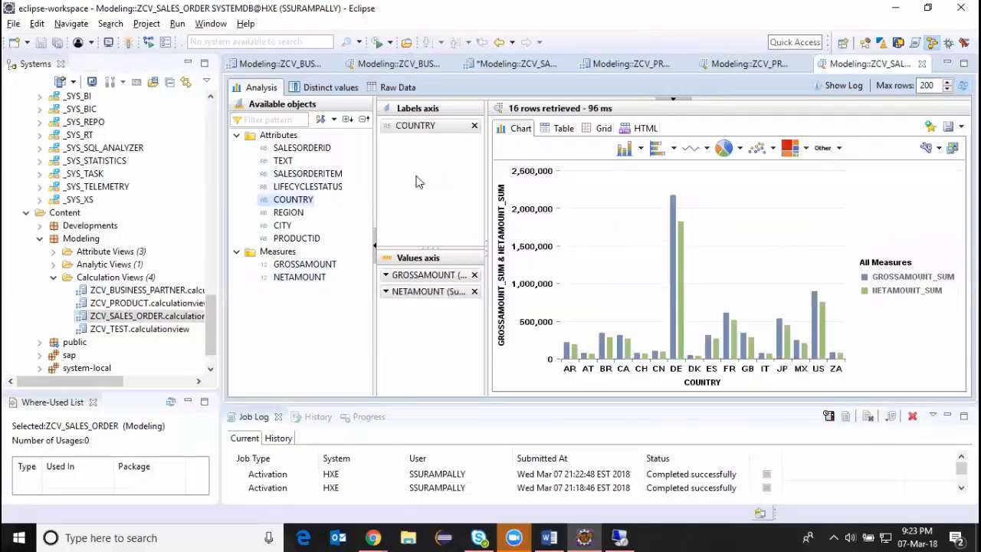
pyautogui.click(561, 128)
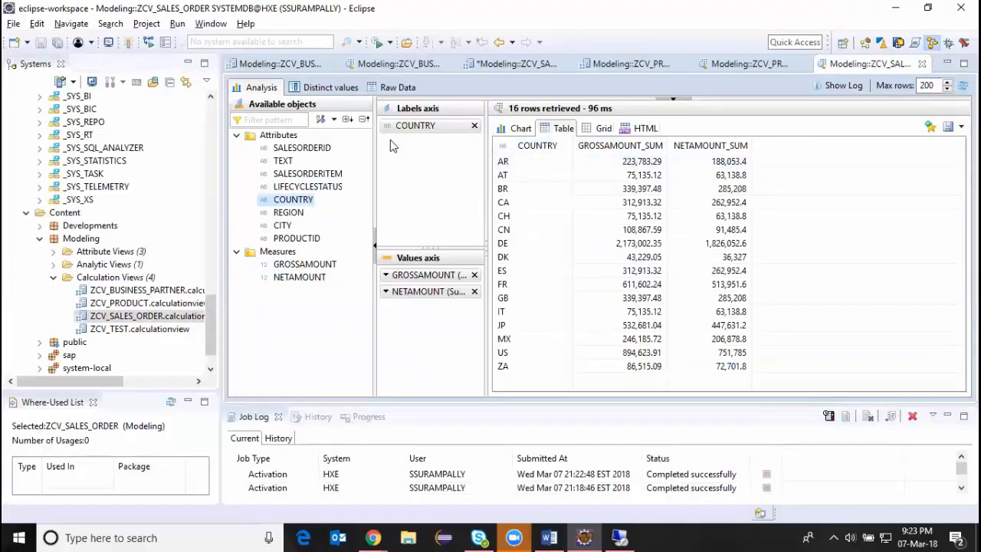
# Analyze the amounts by REGION instead of COUNTRY, and clear the labels axis again.
pyautogui.click(474, 125)
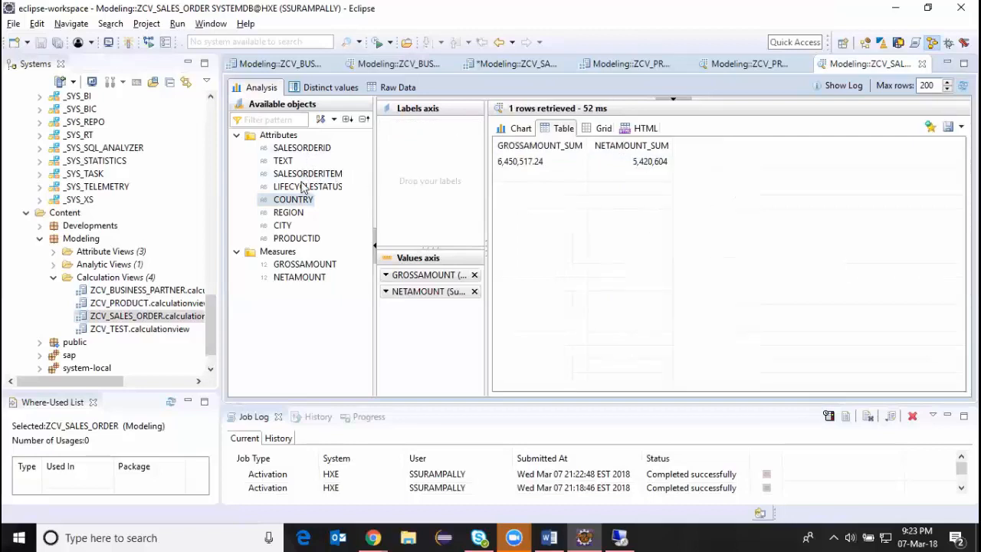
pyautogui.moveTo(294, 220); pyautogui.dragTo(422, 192)
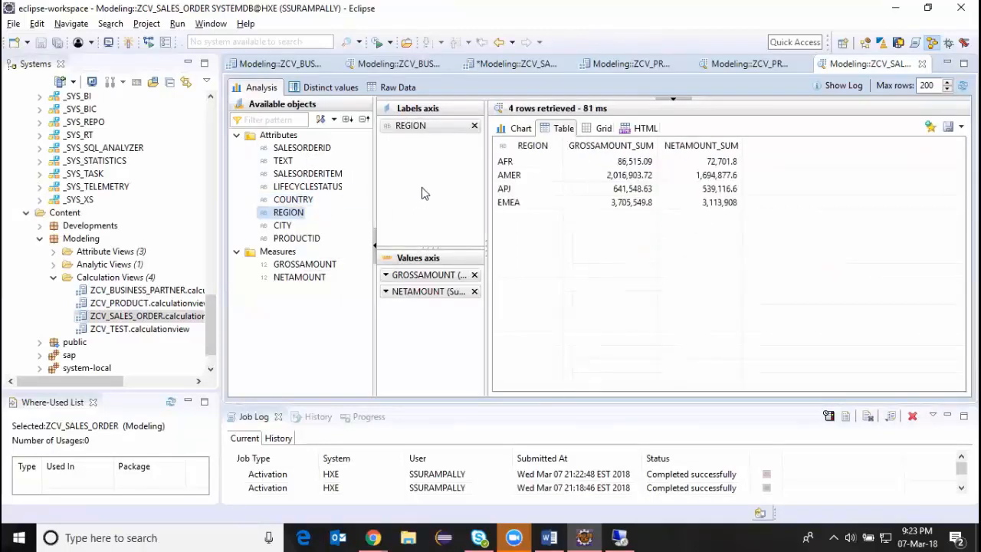
pyautogui.click(474, 126)
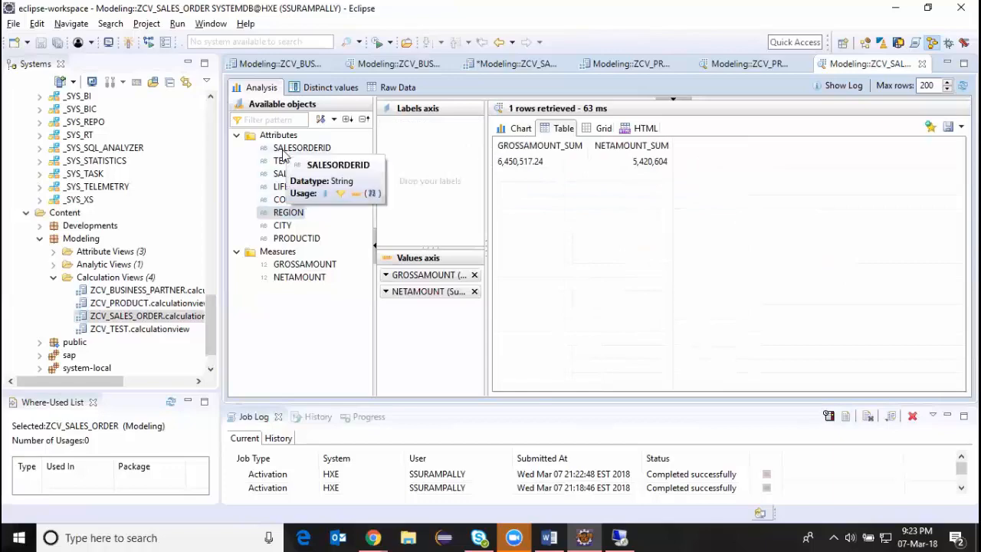
# Break down the amounts by SALESORDERID and SALESORDERITEM, and close the data preview.
pyautogui.moveTo(292, 148); pyautogui.dragTo(413, 160)
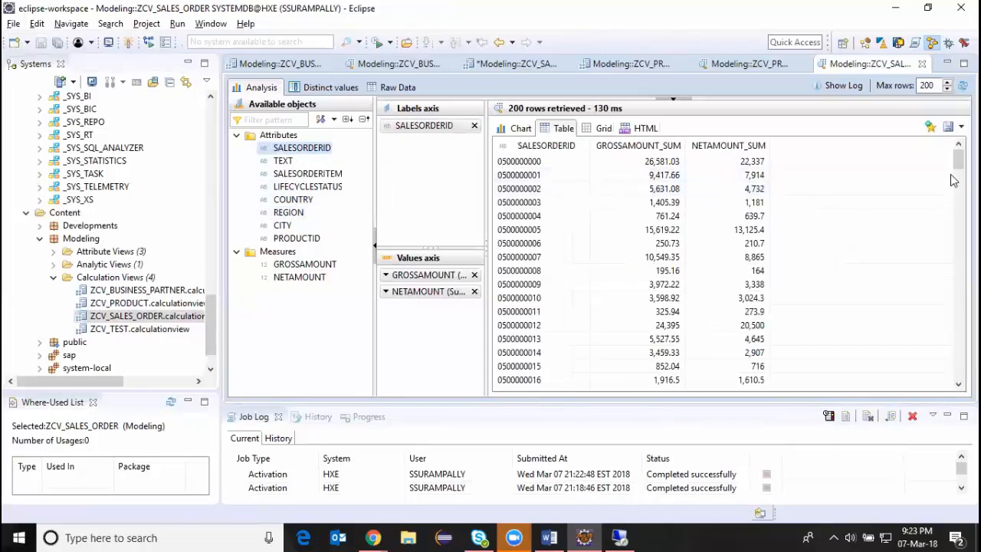
pyautogui.moveTo(957, 160)
pyautogui.mouseDown()
pyautogui.moveTo(957, 379)
pyautogui.moveTo(957, 148)
pyautogui.mouseUp()
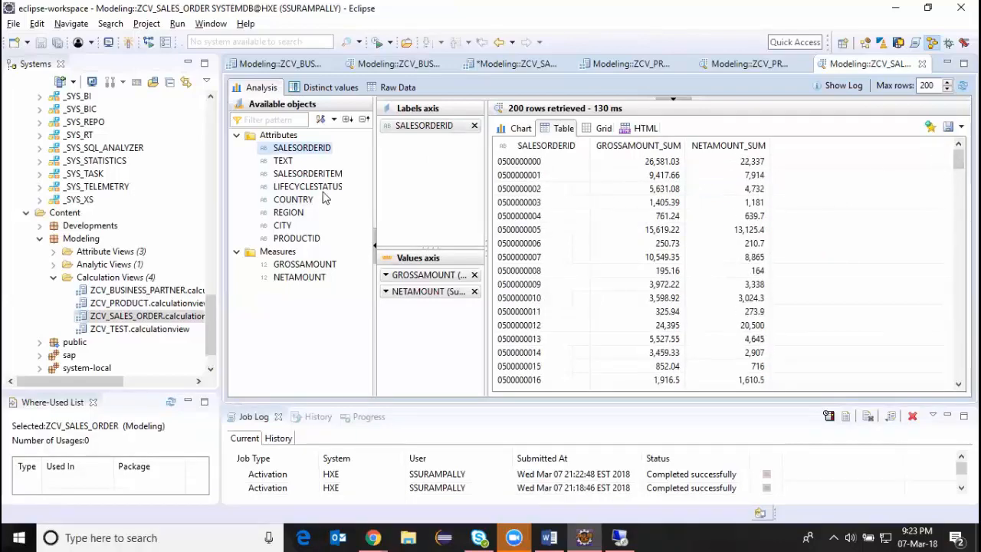
pyautogui.moveTo(308, 174); pyautogui.dragTo(391, 165)
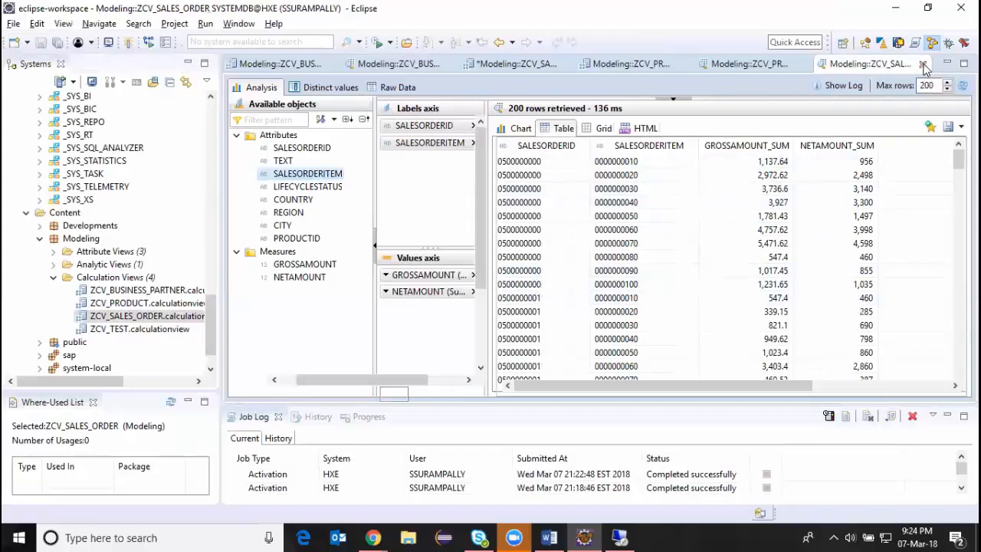
pyautogui.click(922, 65)
pyautogui.click(117, 278)
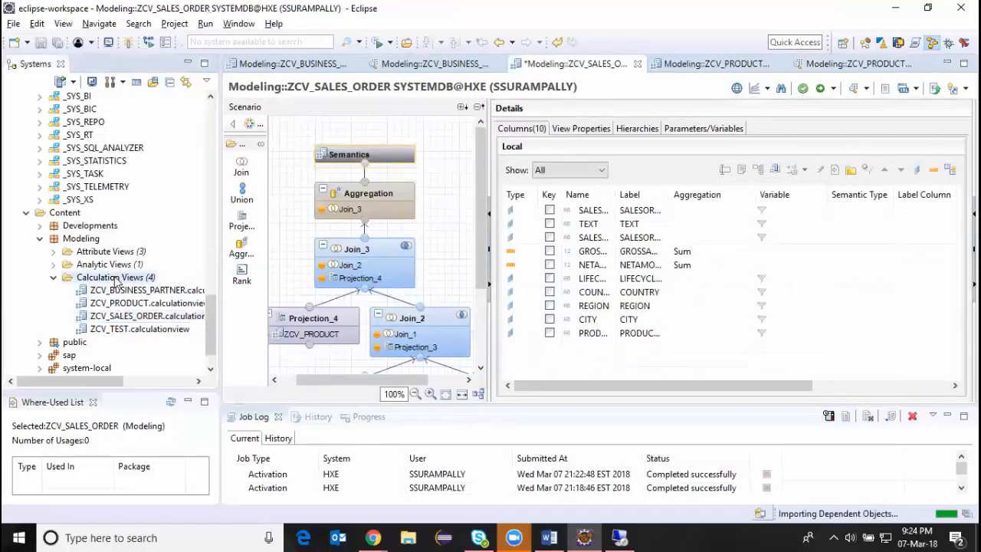
pyautogui.rightClick(116, 279)
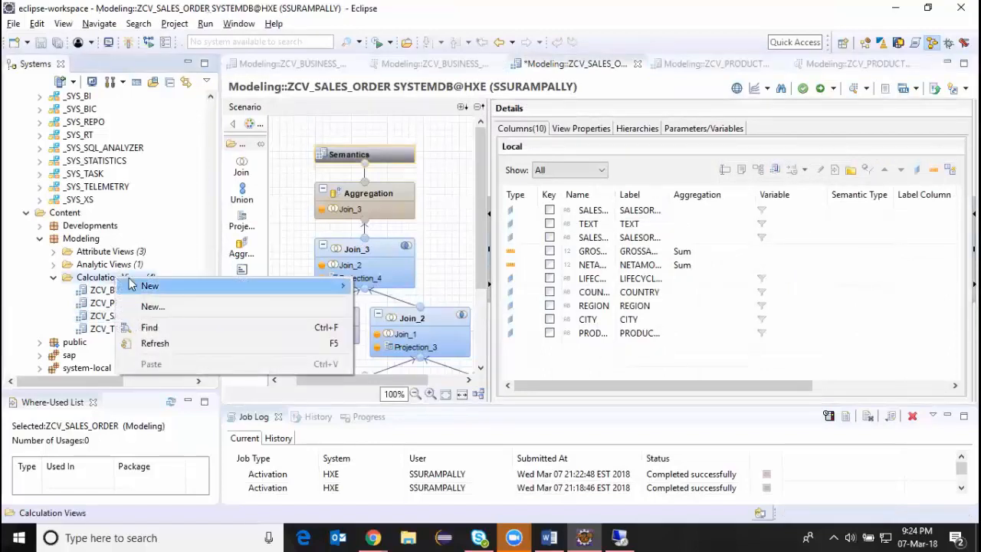
pyautogui.click(515, 95)
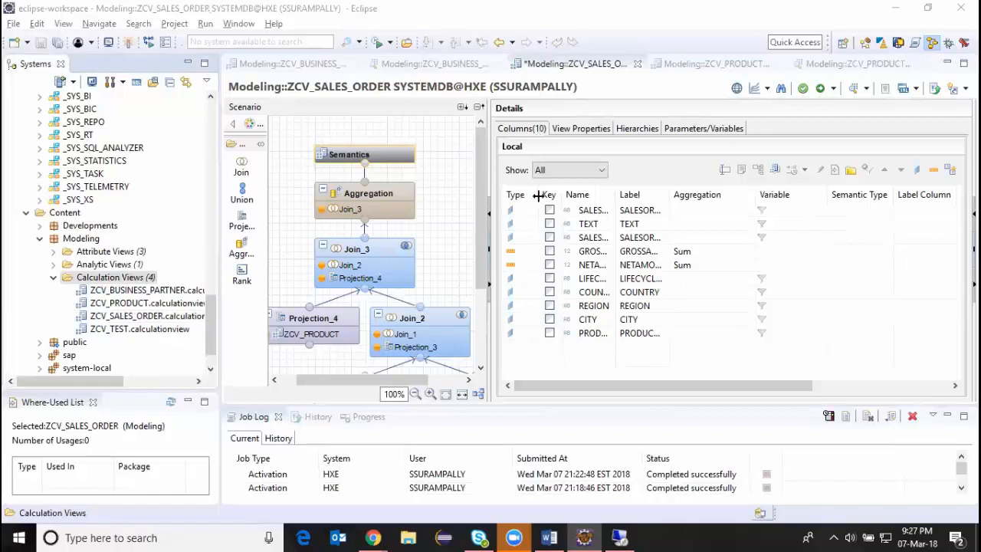
pyautogui.moveTo(287, 340)
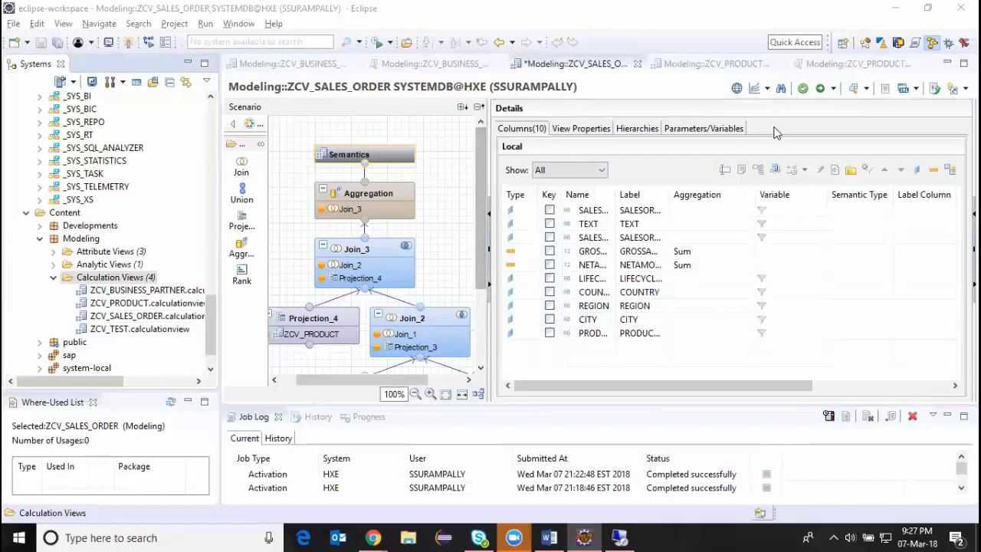
pyautogui.click(766, 90)
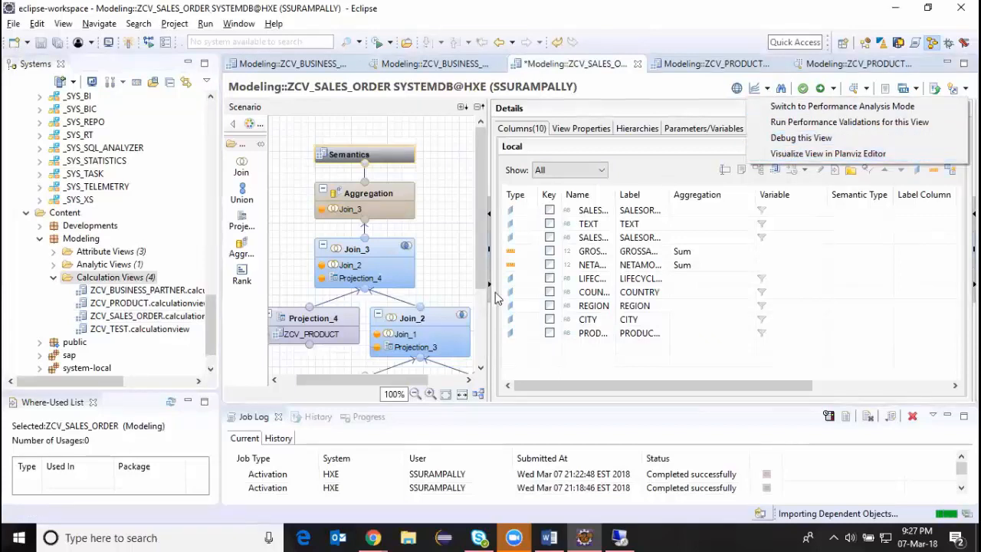
pyautogui.click(800, 139)
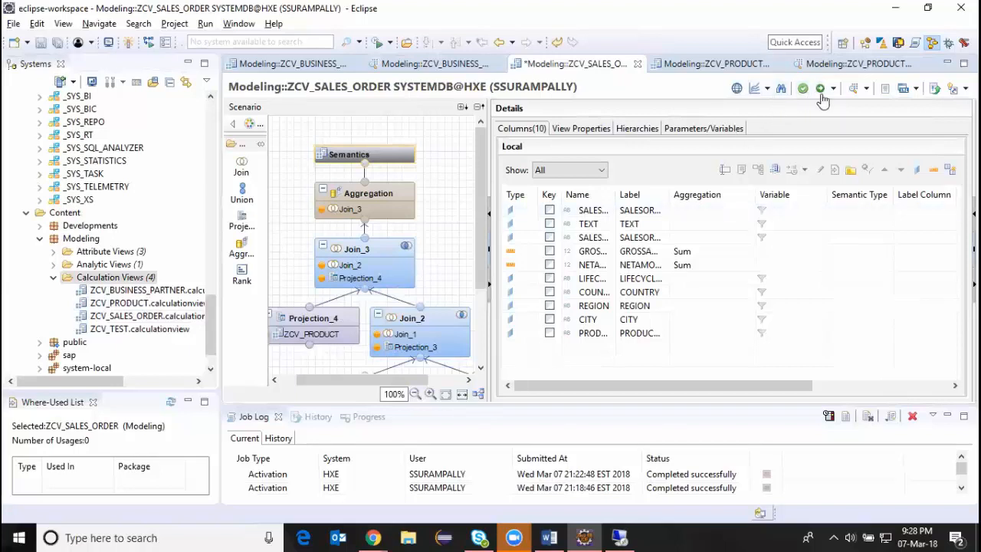
# Open the ZCV_BUSINESS_PARTNER calculation view and debug it with the proposed SELECT query.
pyautogui.click(767, 90)
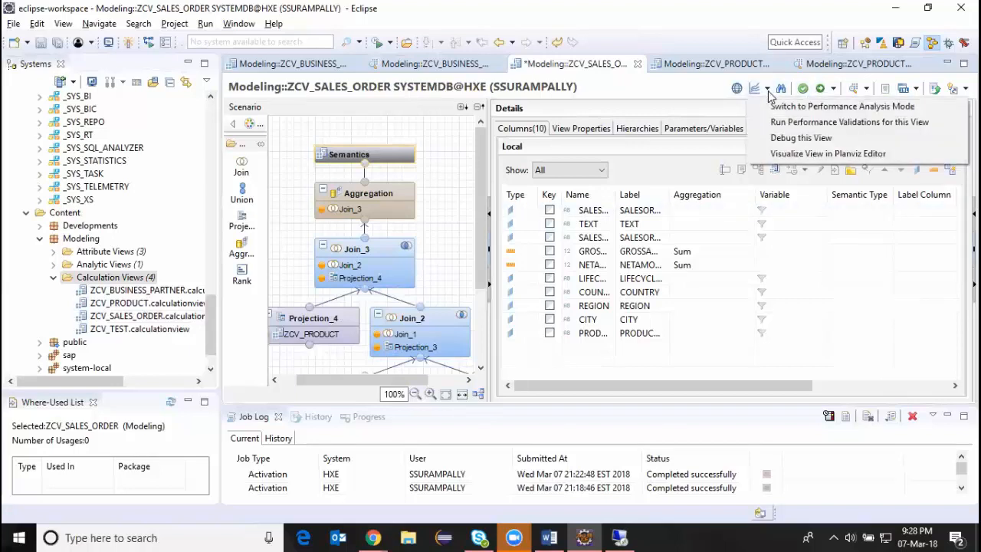
pyautogui.doubleClick(130, 291)
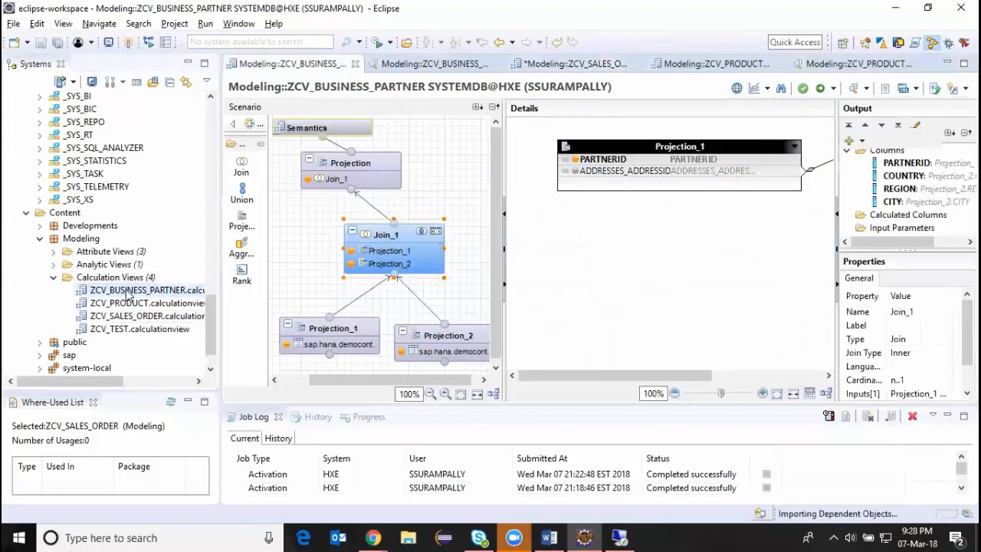
pyautogui.click(769, 90)
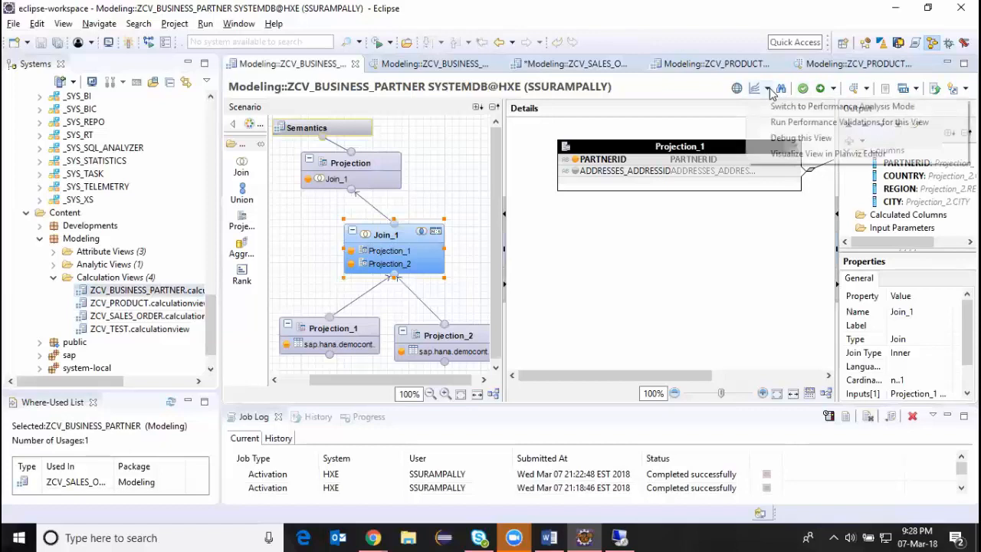
pyautogui.click(793, 138)
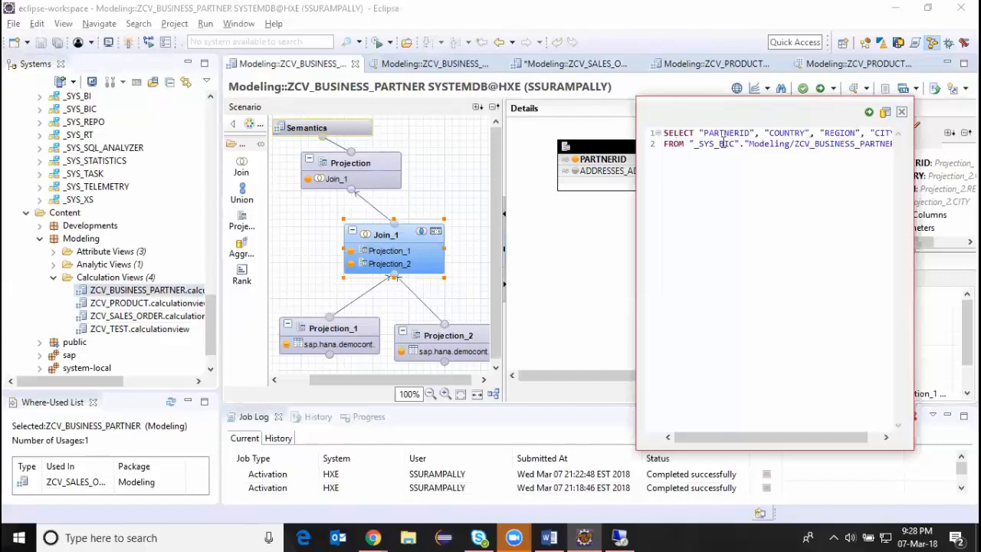
pyautogui.click(870, 113)
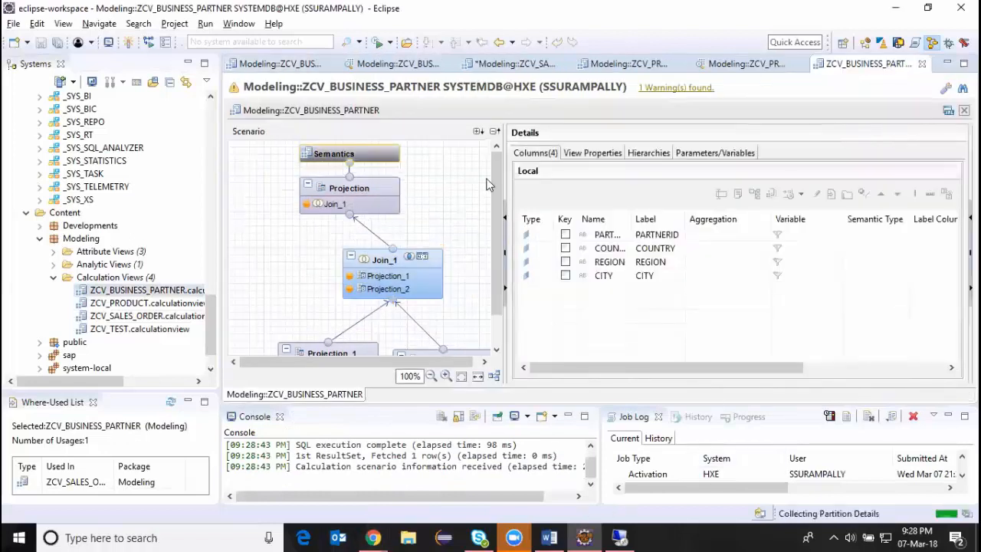
# Show the node query of Projection_1 in the debug session and widen the details area.
pyautogui.scroll(-3, 497, 178)
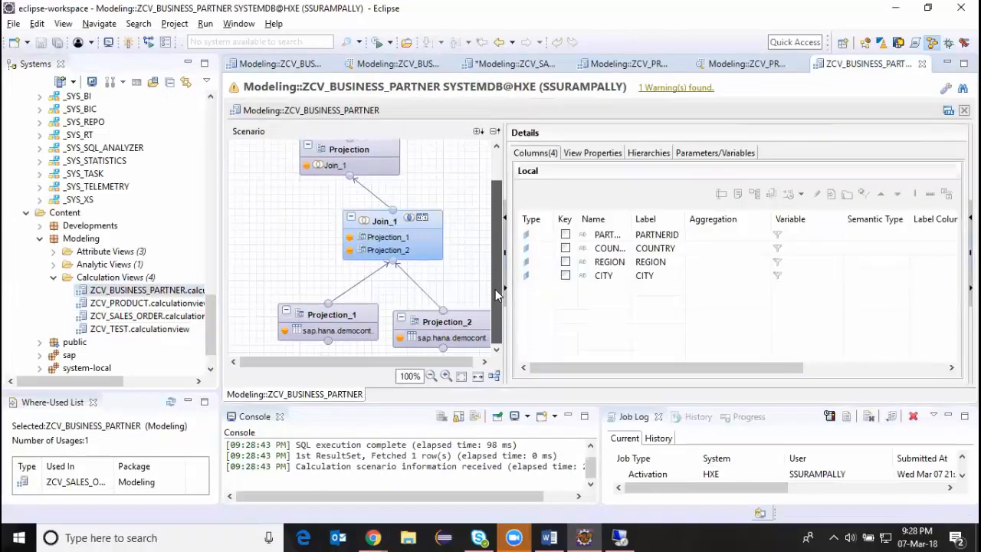
pyautogui.click(331, 324)
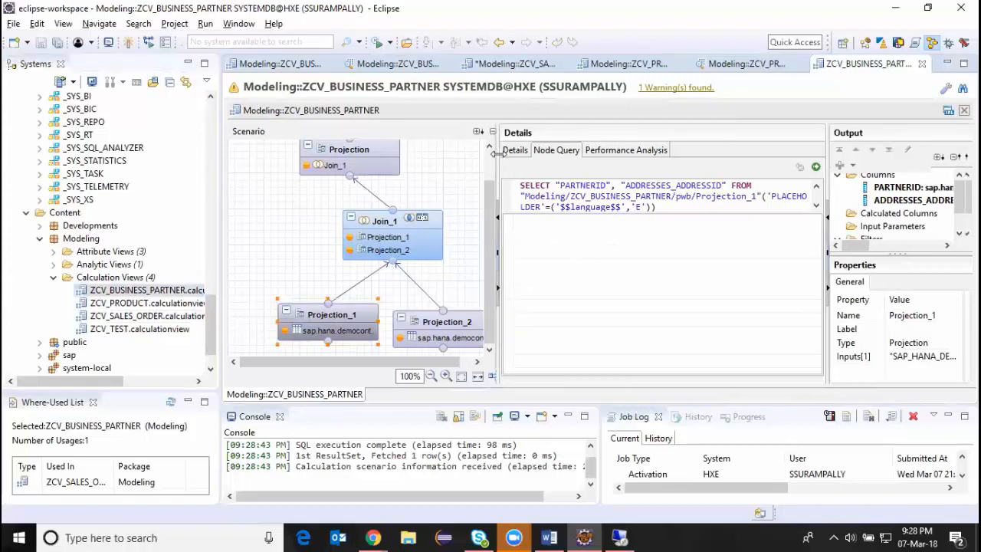
pyautogui.moveTo(502, 161); pyautogui.dragTo(452, 162)
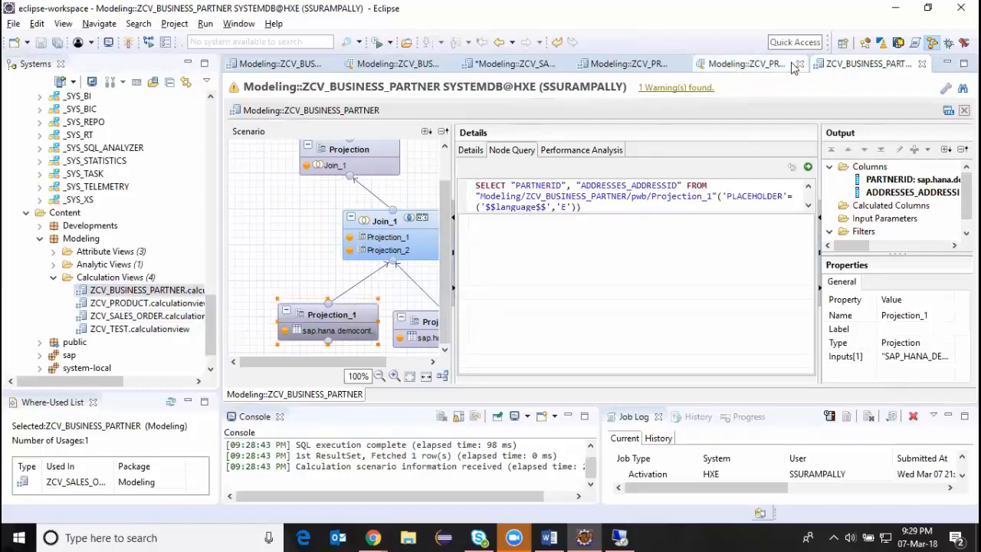
pyautogui.click(730, 66)
pyautogui.click(841, 66)
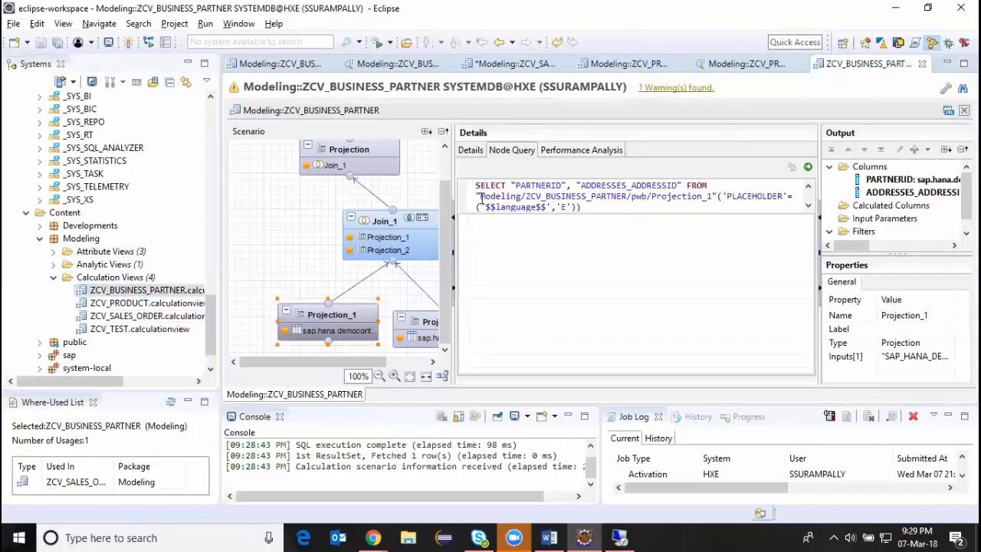
pyautogui.moveTo(443, 198); pyautogui.dragTo(440, 169)
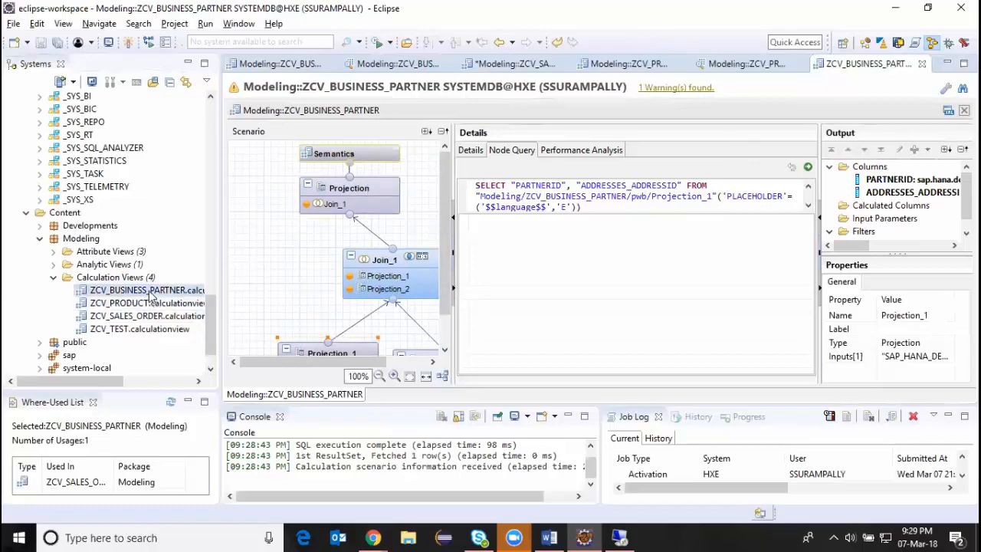
# Check the Semantics columns in the ZCV_BUSINESS_PARTNER editor, and execute the Projection_1 node query in the debug session.
pyautogui.click(283, 66)
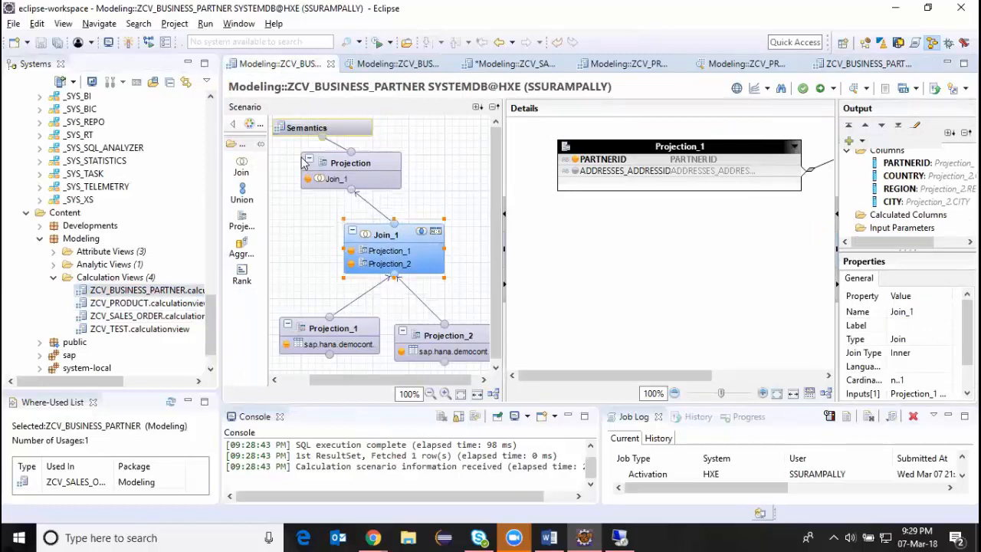
pyautogui.click(329, 129)
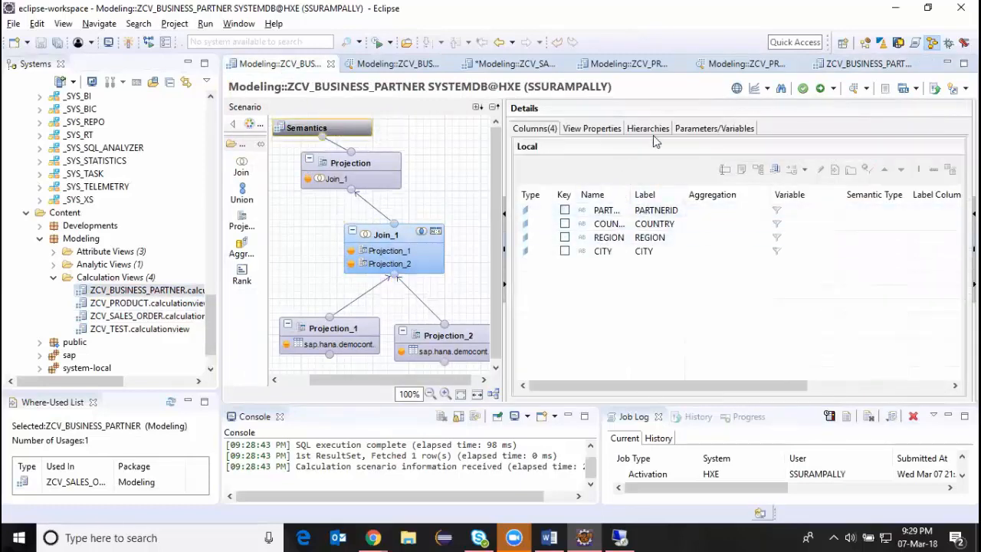
pyautogui.click(849, 66)
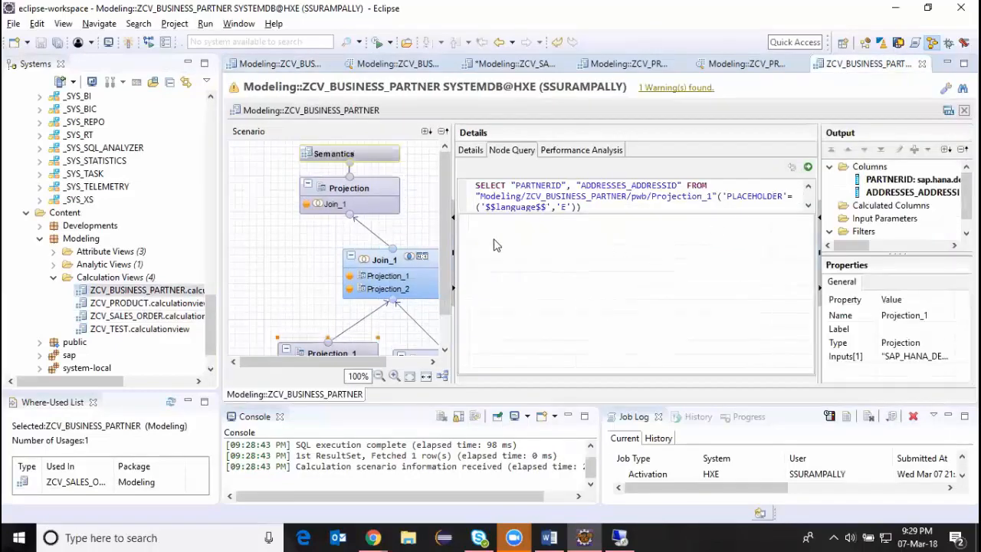
pyautogui.click(807, 167)
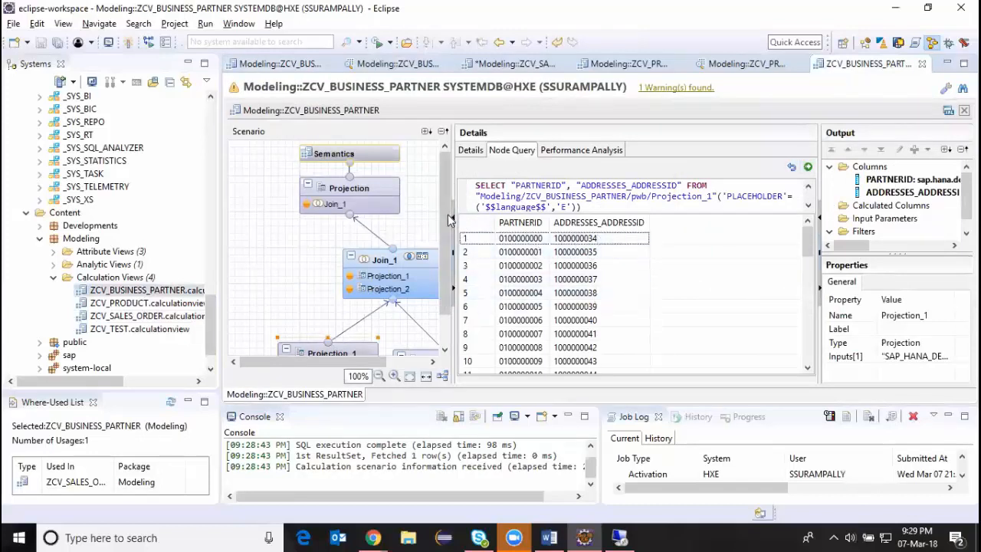
# Examine the node query of Projection_2 and the columns it selects.
pyautogui.scroll(-1, 450, 221)
pyautogui.moveTo(380, 362); pyautogui.dragTo(419, 363)
pyautogui.click(402, 328)
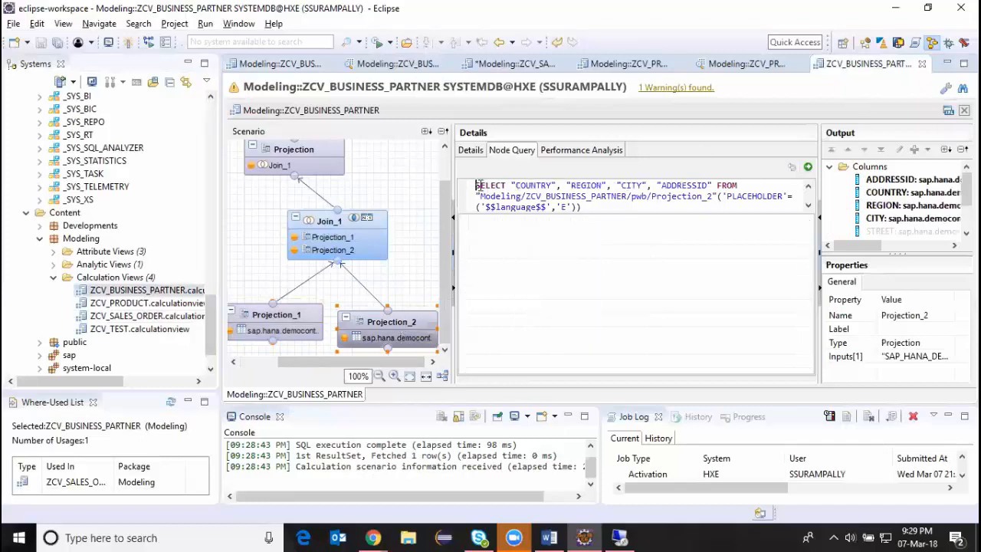
pyautogui.moveTo(476, 185); pyautogui.dragTo(605, 205)
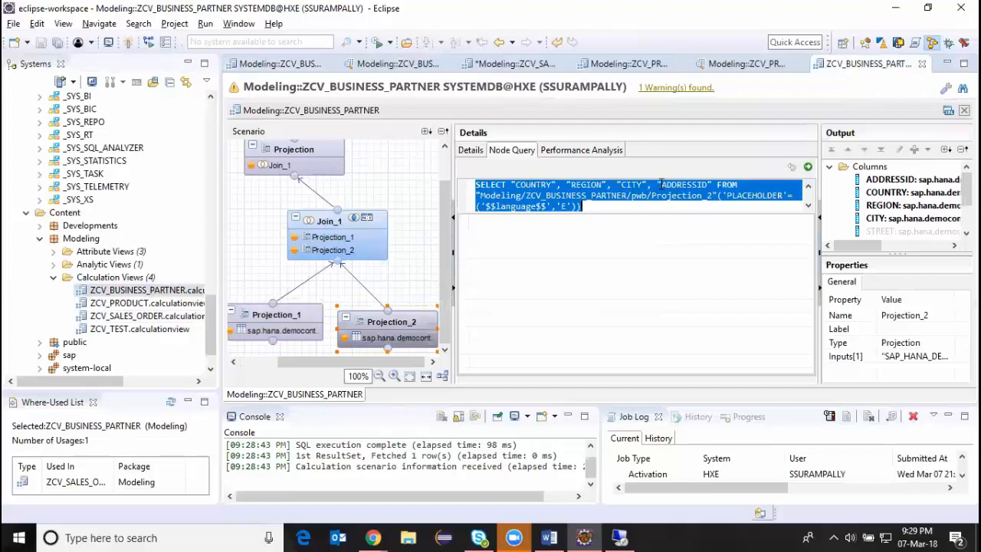
pyautogui.click(690, 186)
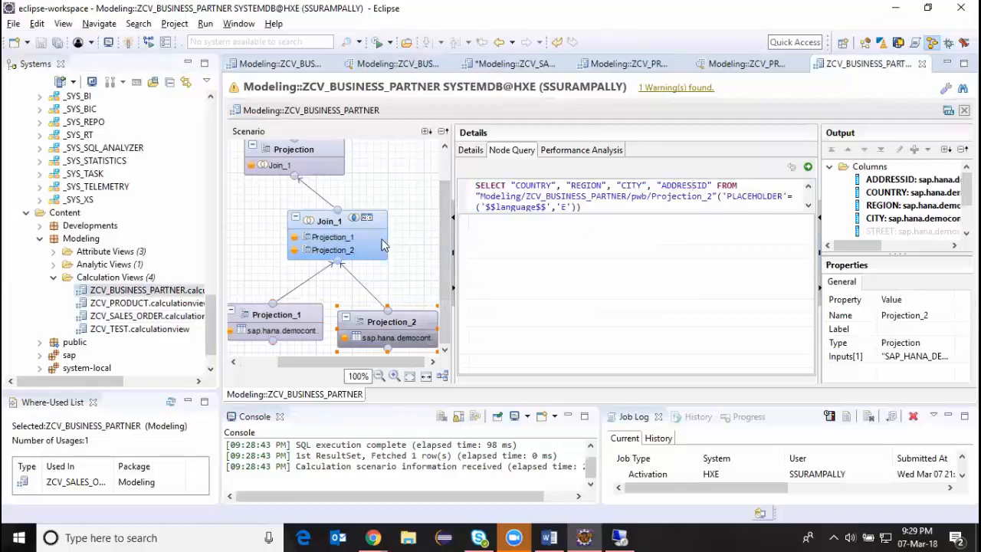
# Compare the Join_1 node with the Projection_1 data, and execute the Join_1 node query.
pyautogui.click(346, 230)
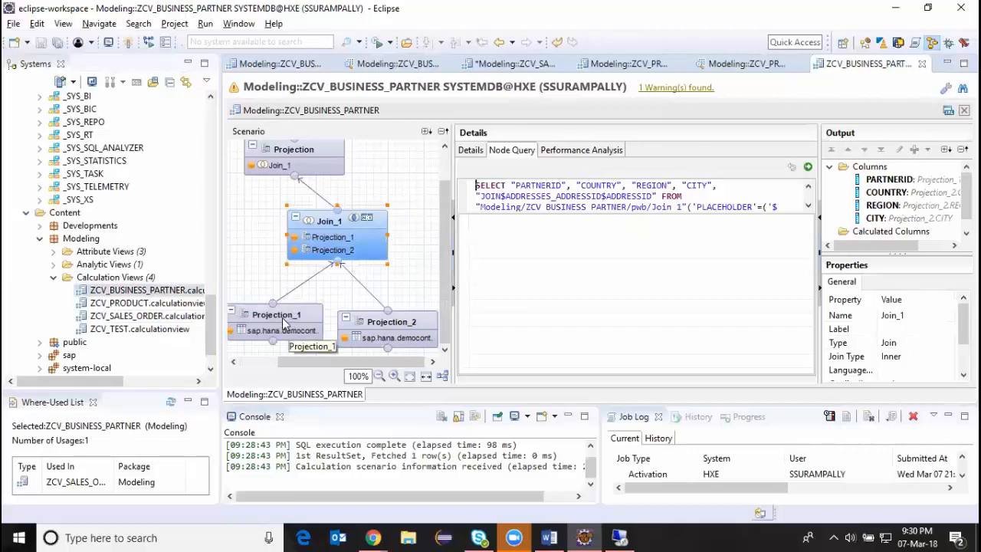
pyautogui.click(283, 325)
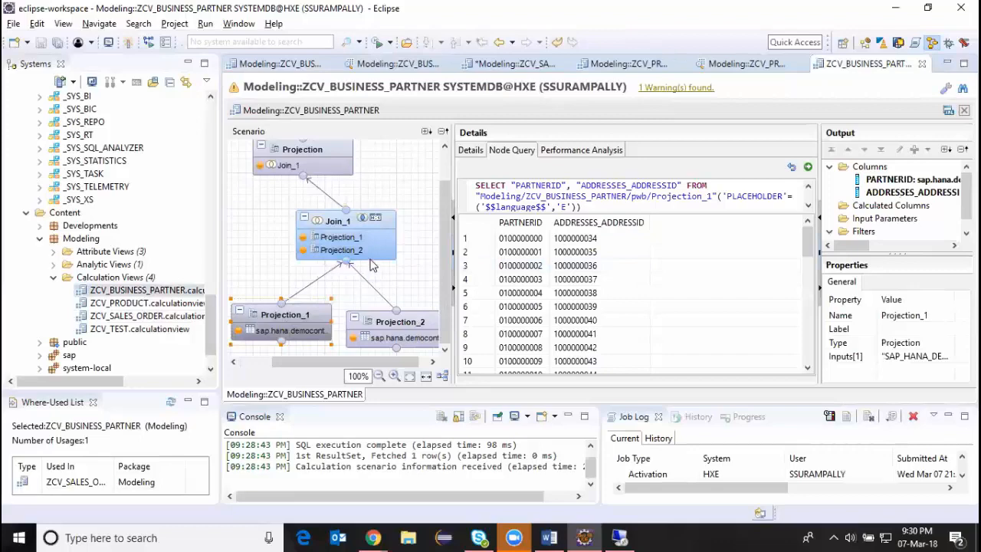
pyautogui.click(357, 238)
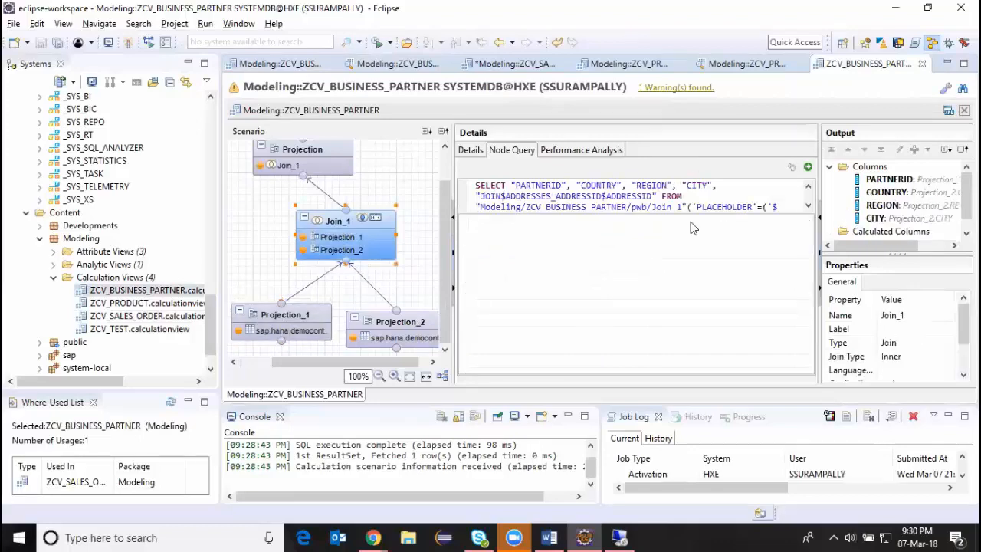
pyautogui.click(808, 166)
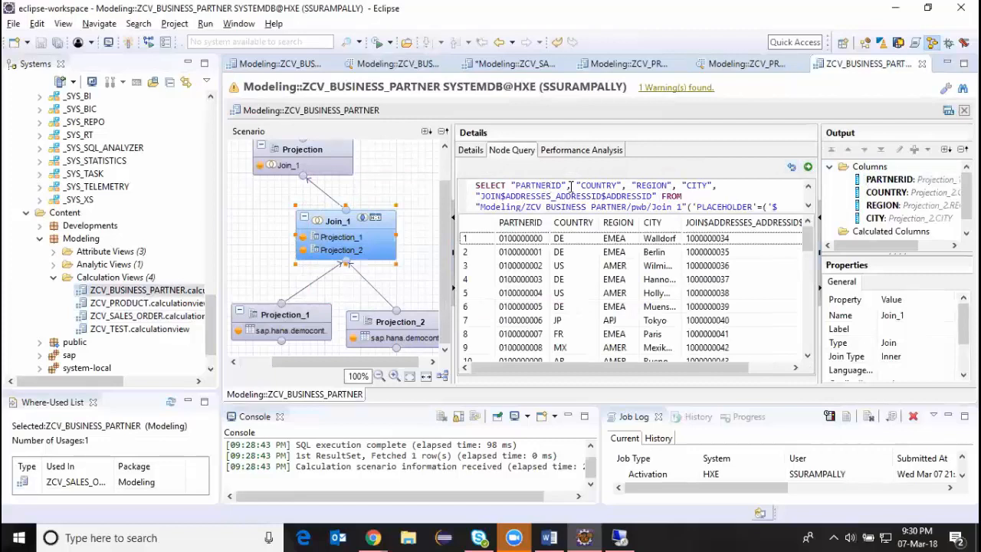
# Execute the default node query of the top Projection node and review the flow from the lower projections to Semantics.
pyautogui.click(322, 157)
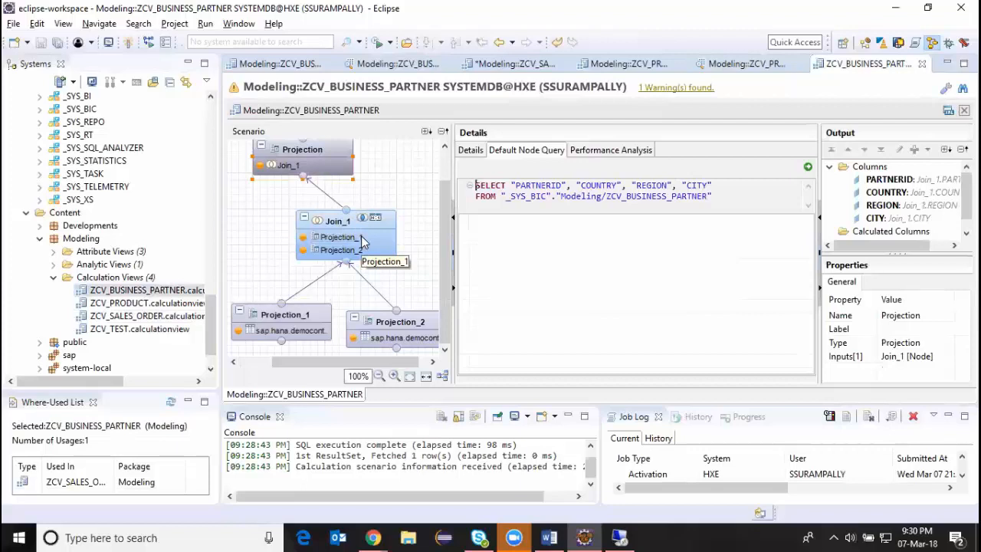
pyautogui.click(807, 167)
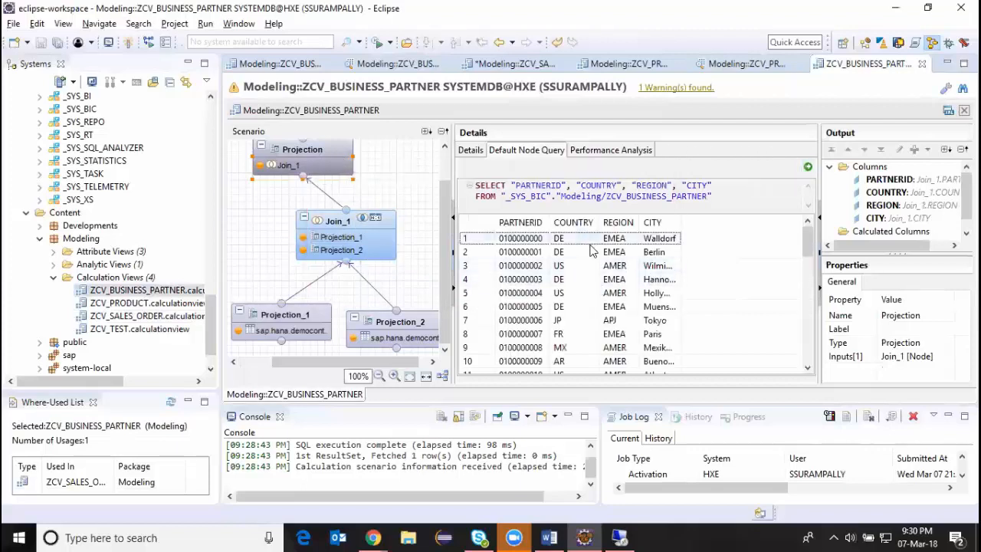
pyautogui.scroll(2, 444, 230)
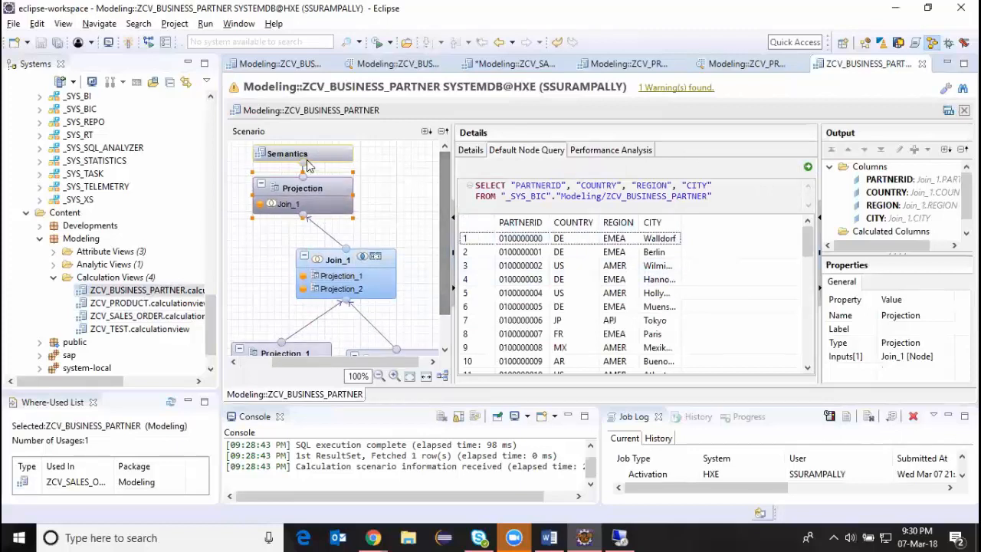
pyautogui.scroll(-2, 446, 212)
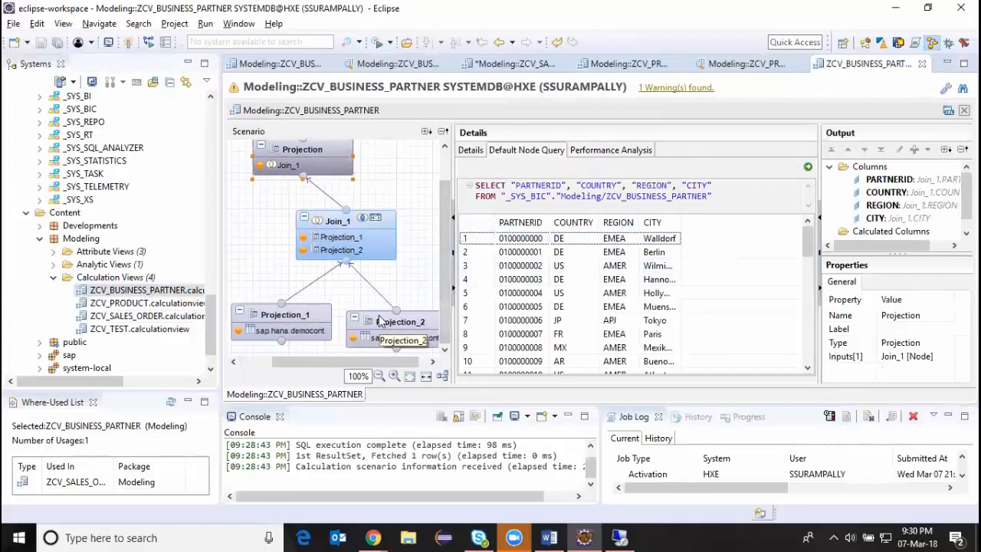
# Look through the Downloads folder in File Explorer and return to the desktop.
pyautogui.press('super+d')
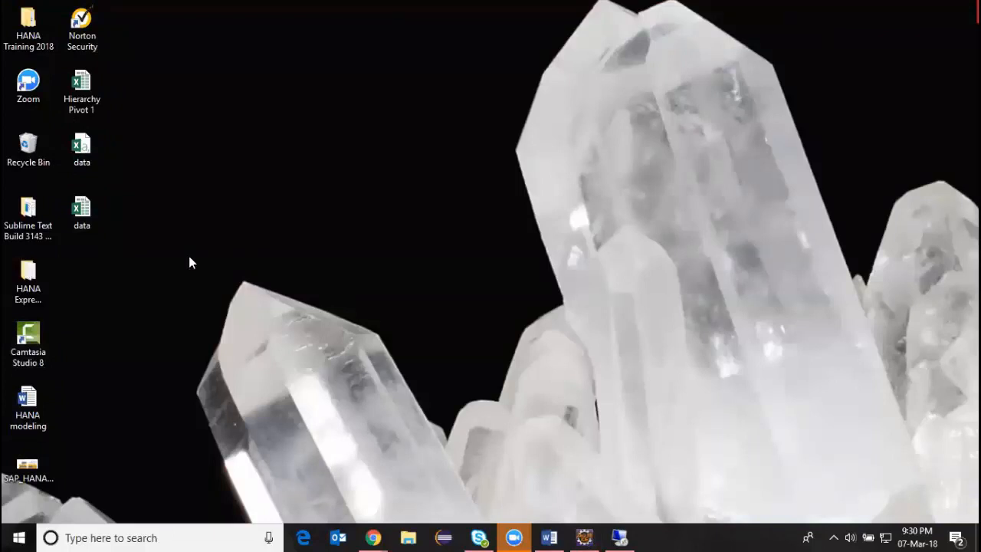
pyautogui.rightClick(282, 186)
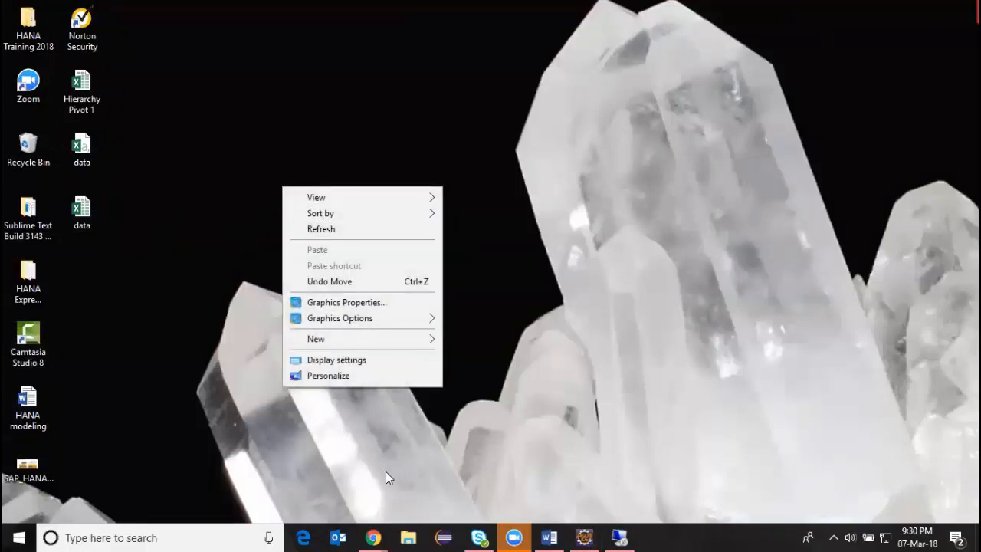
pyautogui.click(404, 533)
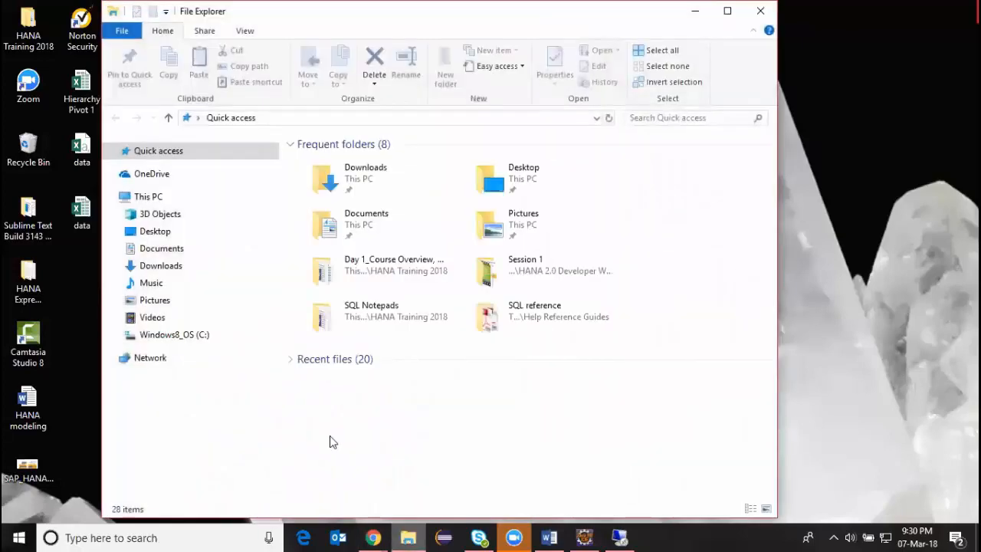
pyautogui.click(160, 265)
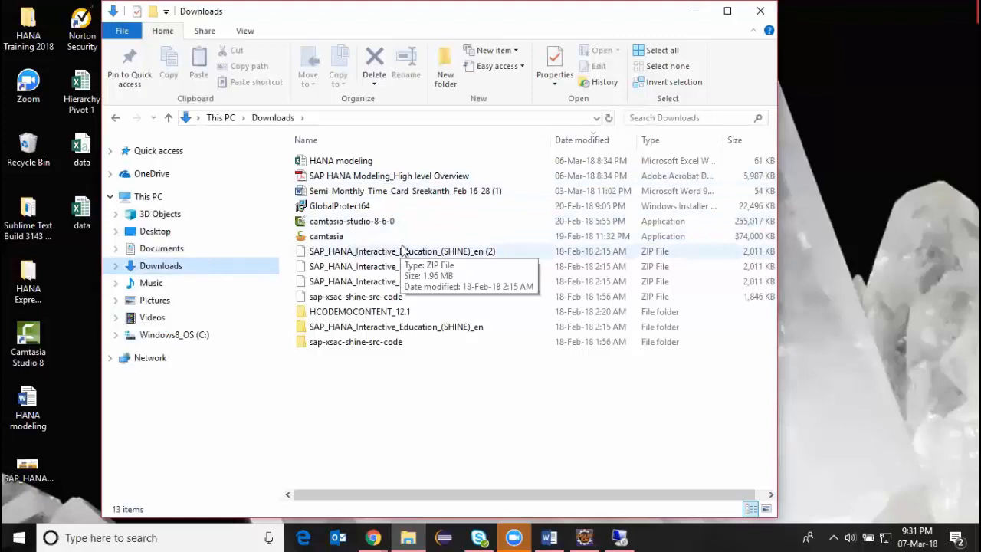
pyautogui.press('super+d')
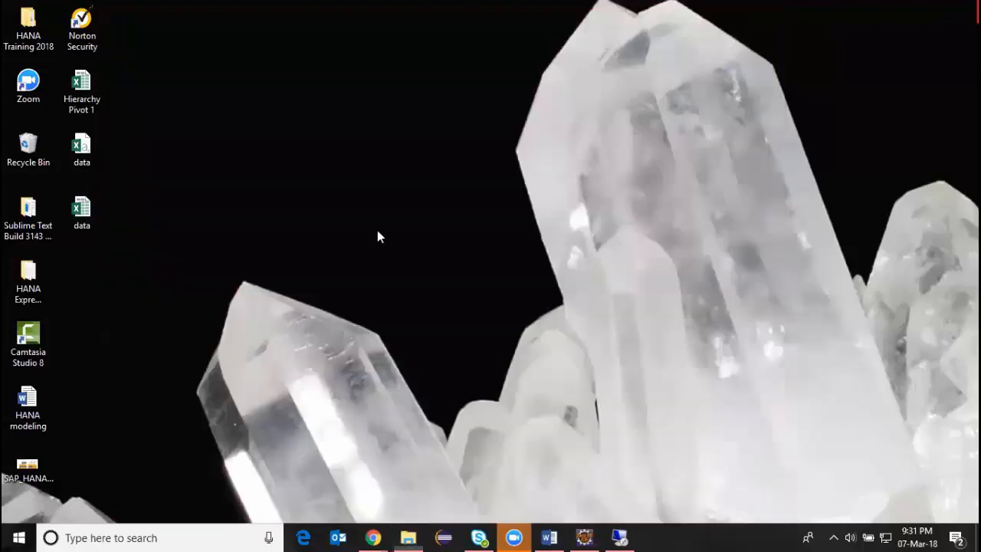
# Look through the HANA Training 2018 folder on the desktop, minimize it, and switch back to the debug session in Eclipse.
pyautogui.rightClick(348, 201)
pyautogui.click(391, 245)
pyautogui.click(27, 36)
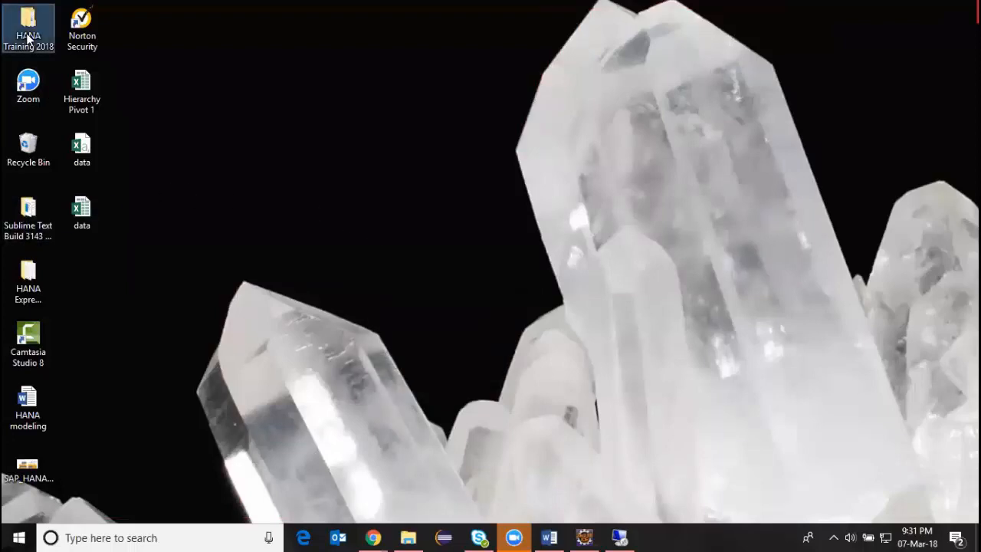
pyautogui.doubleClick(27, 38)
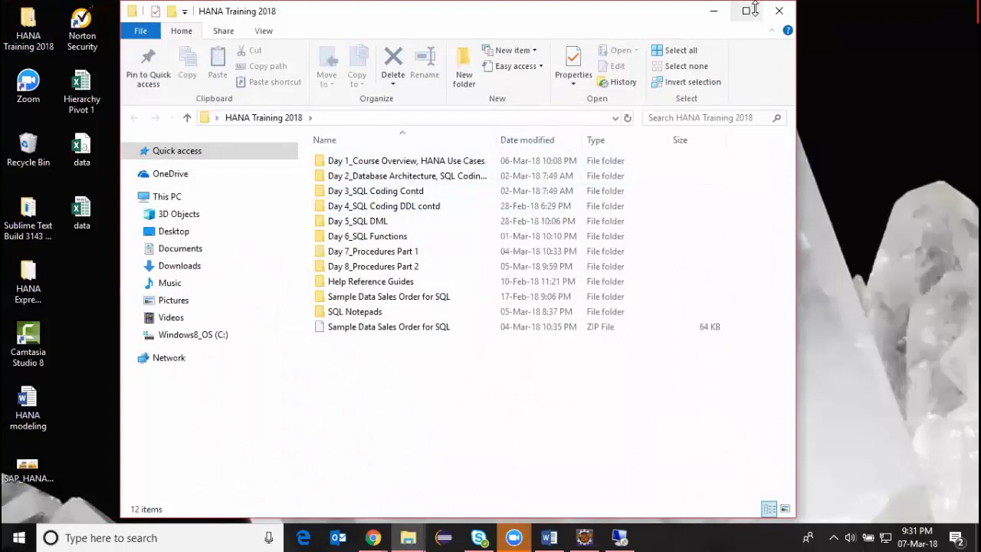
pyautogui.click(709, 12)
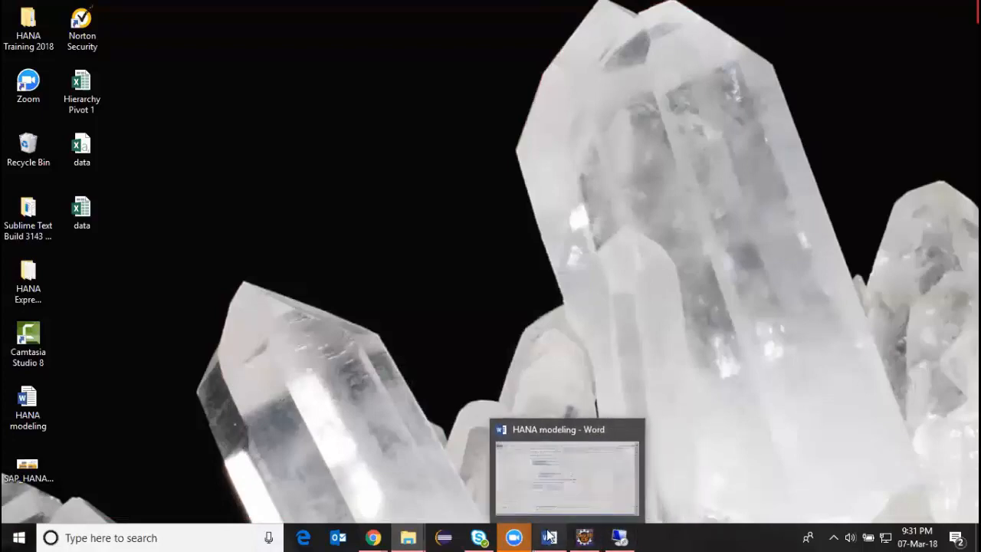
pyautogui.moveTo(582, 536)
pyautogui.click(586, 483)
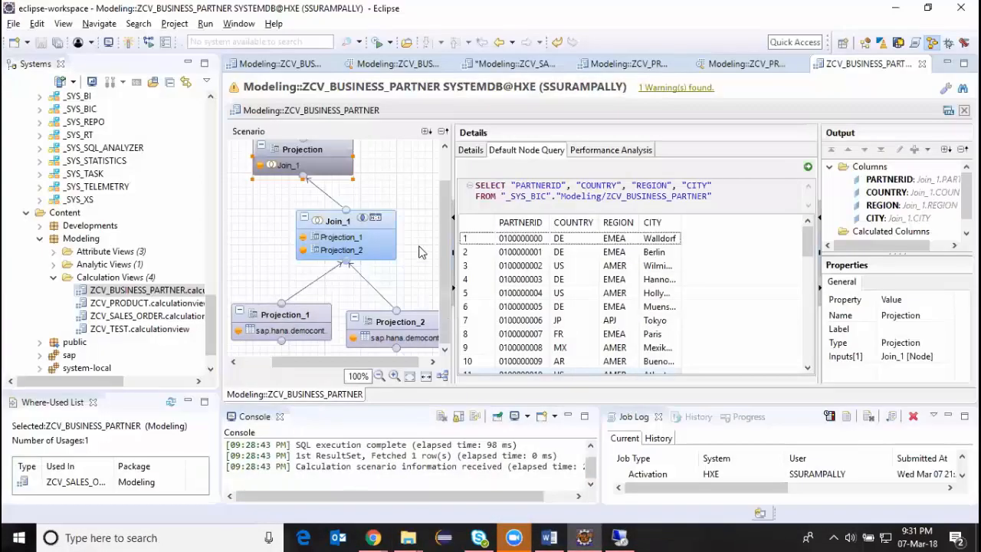
pyautogui.moveTo(442, 189); pyautogui.dragTo(456, 301)
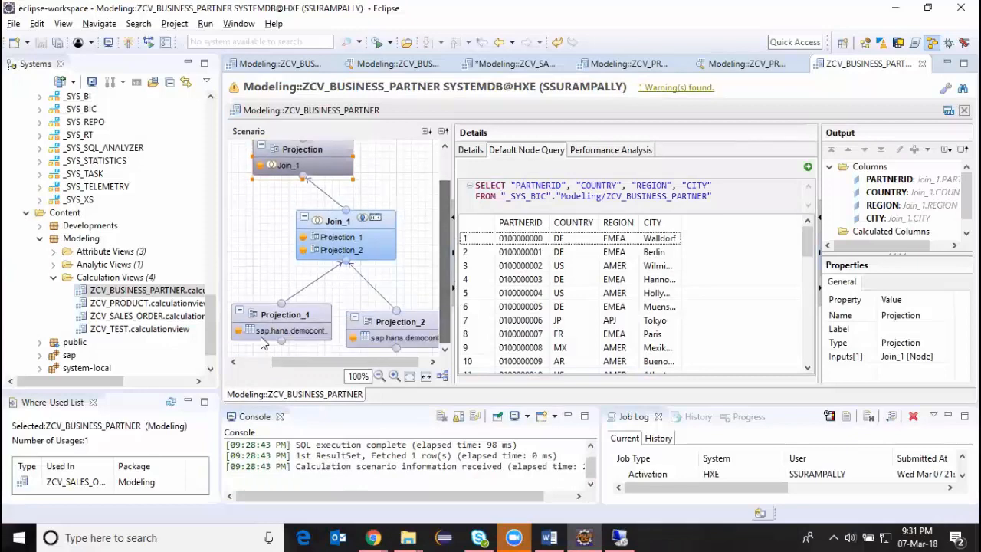
# Close the debug sessions of ZCV_PRODUCT and ZCV_BUSINESS_PARTNER and the ZCV_PRODUCT editor, and review the ZCV_SALES_ORDER scenario.
pyautogui.click(741, 66)
pyautogui.click(799, 65)
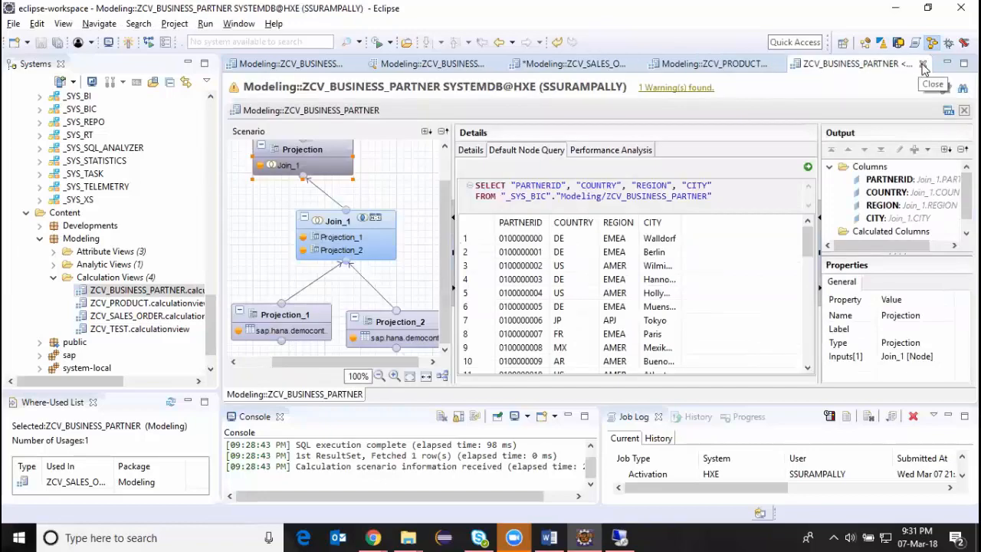
pyautogui.click(923, 66)
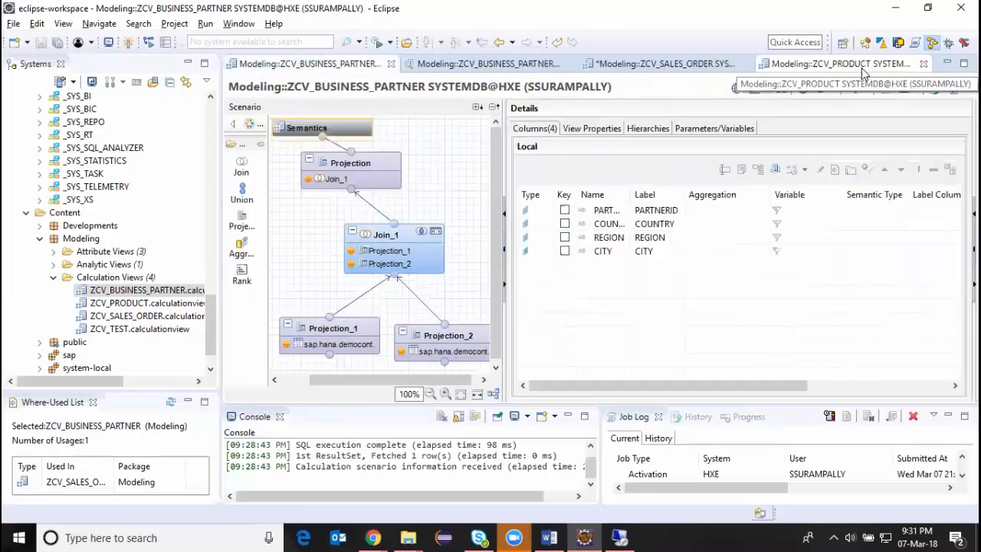
pyautogui.click(923, 66)
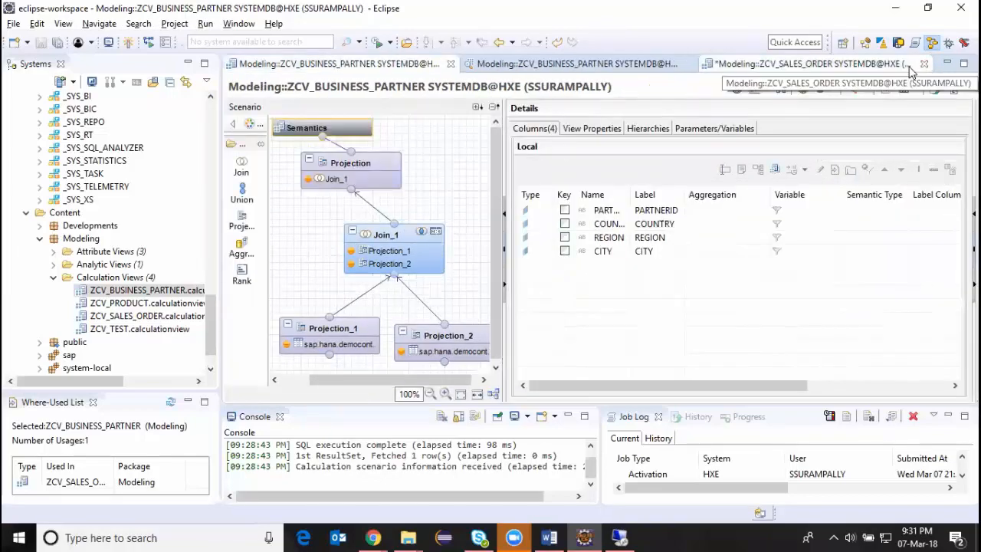
pyautogui.click(809, 66)
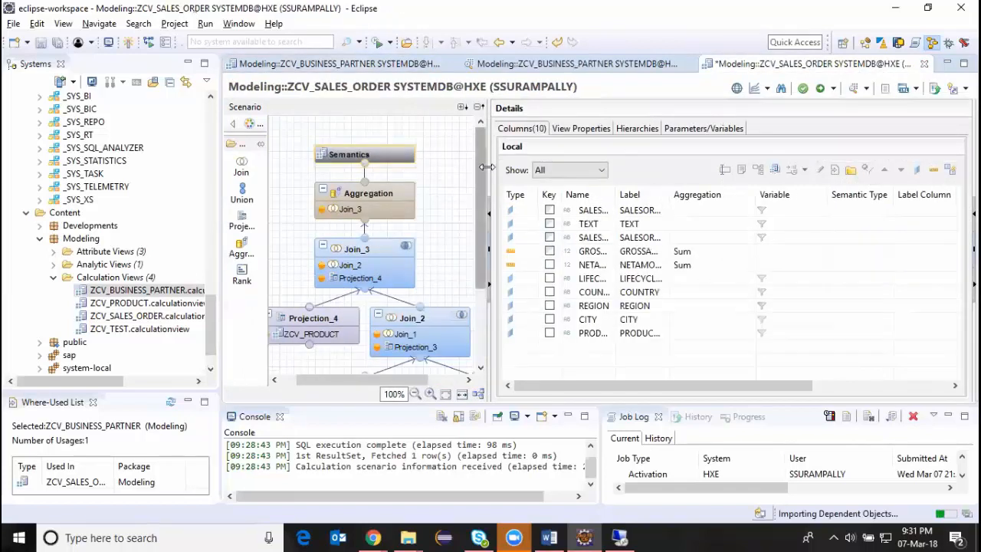
pyautogui.moveTo(477, 156); pyautogui.dragTo(477, 268)
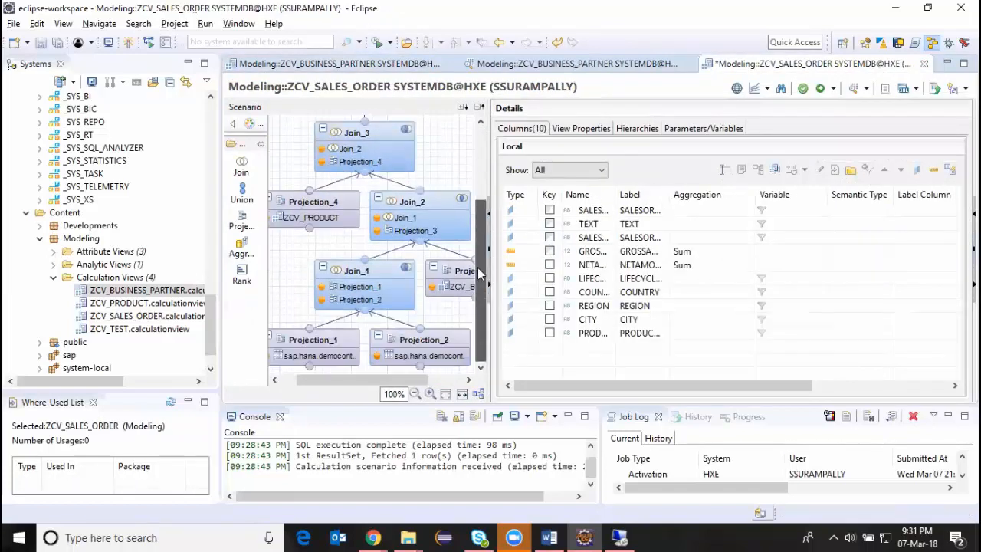
# Create a graphical calculation view named ZCV_SALES_STAR_JOIN in the Modeling package, with data category CUBE and the With Star Join option.
pyautogui.click(133, 278)
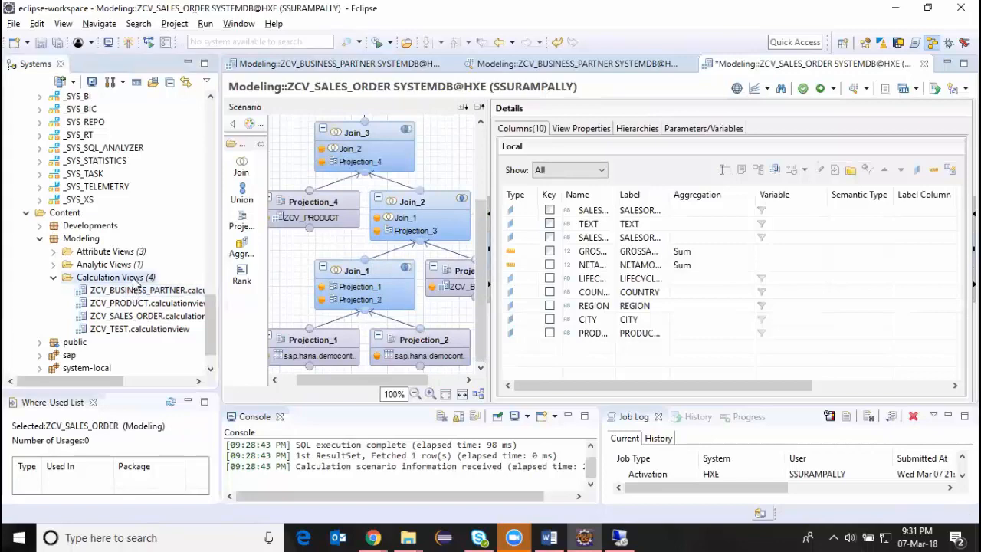
pyautogui.rightClick(134, 280)
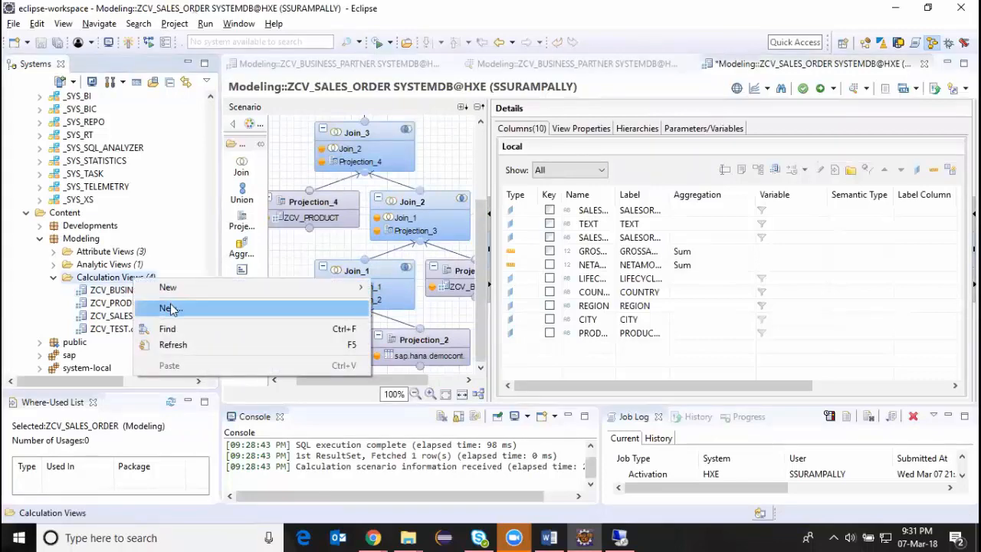
pyautogui.click(171, 308)
pyautogui.write('ZC')
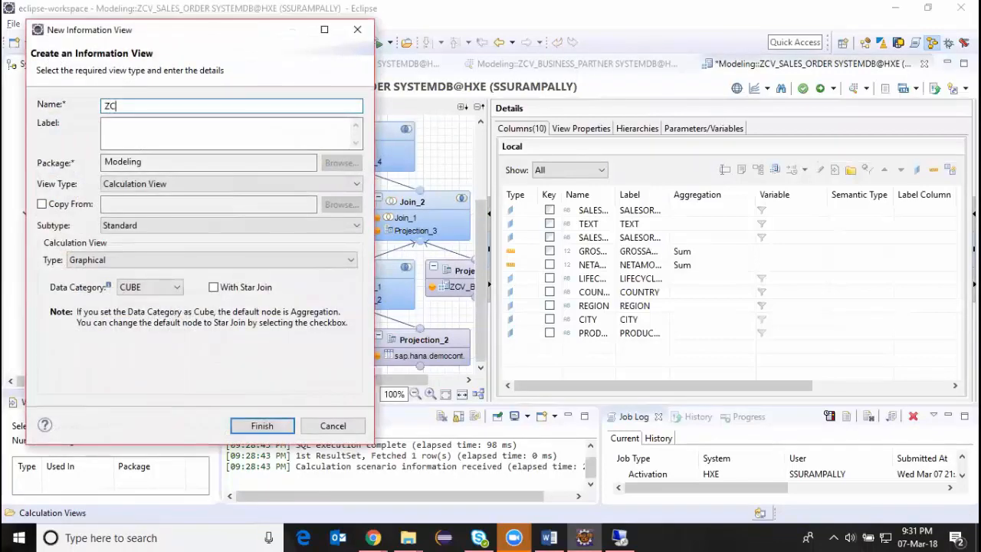
pyautogui.write('V_SALES_A')
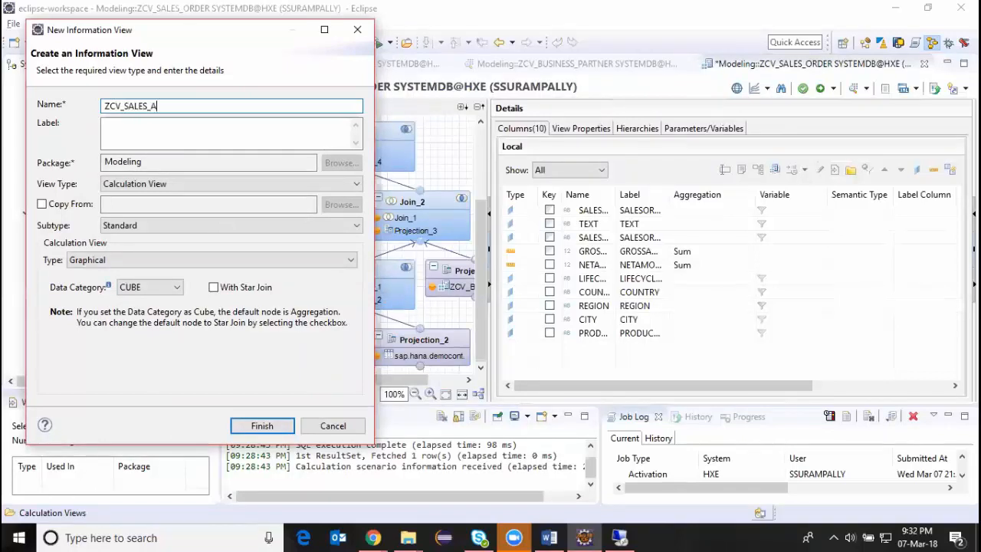
pyautogui.press('BackSpace')
pyautogui.write('STAR_JOIN')
pyautogui.press('Tab')
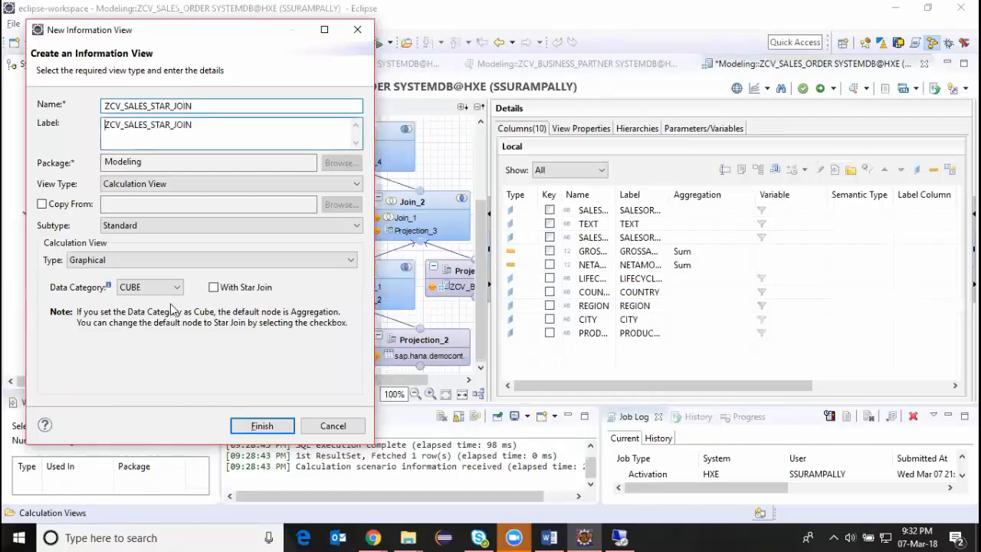
pyautogui.click(214, 287)
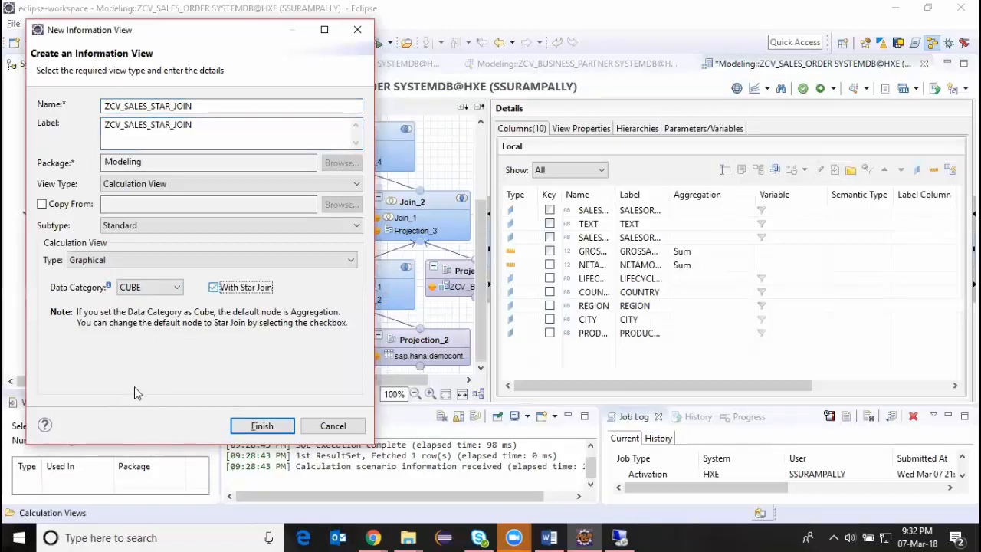
pyautogui.click(257, 426)
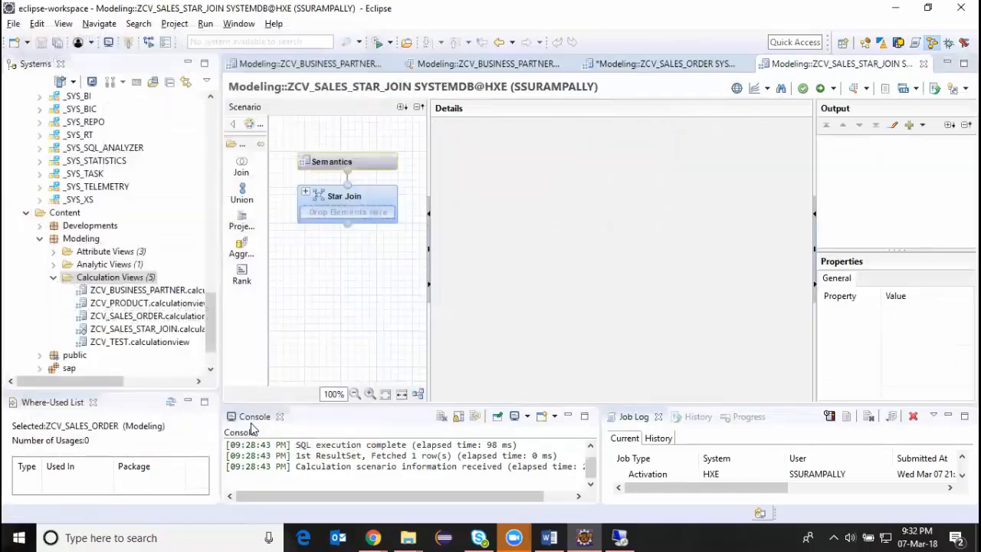
# Add a projection node to the scenario and place it just below the Star Join node.
pyautogui.moveTo(325, 192)
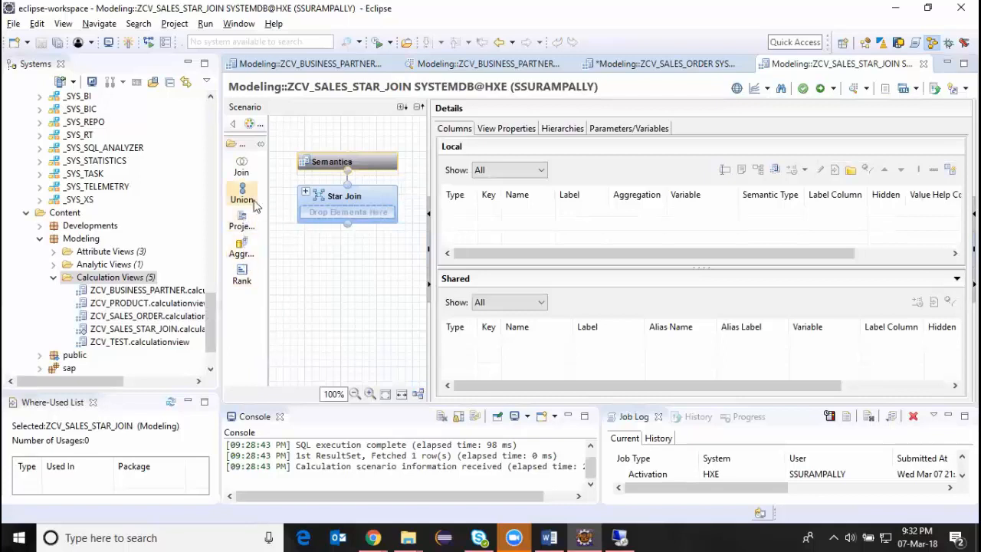
pyautogui.click(242, 220)
pyautogui.click(351, 273)
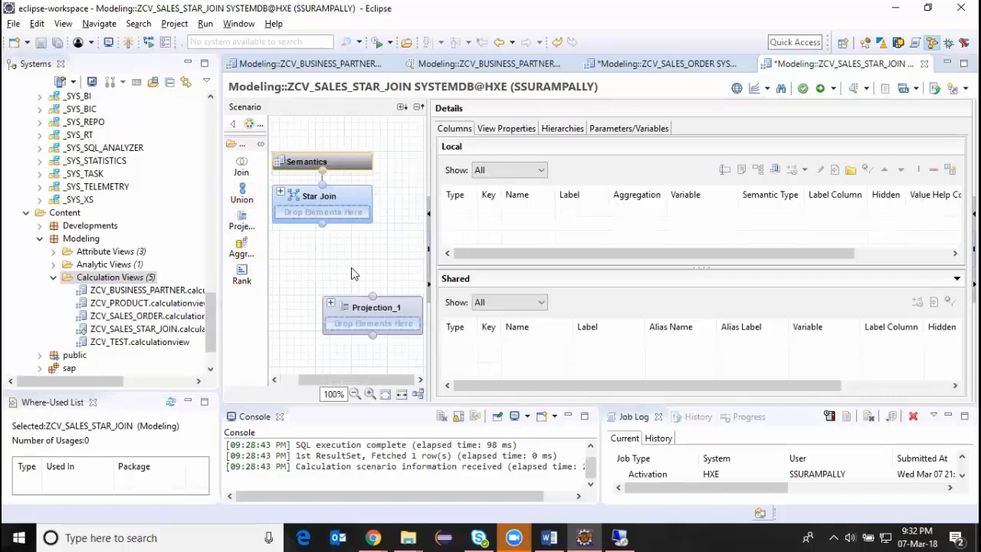
pyautogui.moveTo(363, 307); pyautogui.dragTo(346, 263)
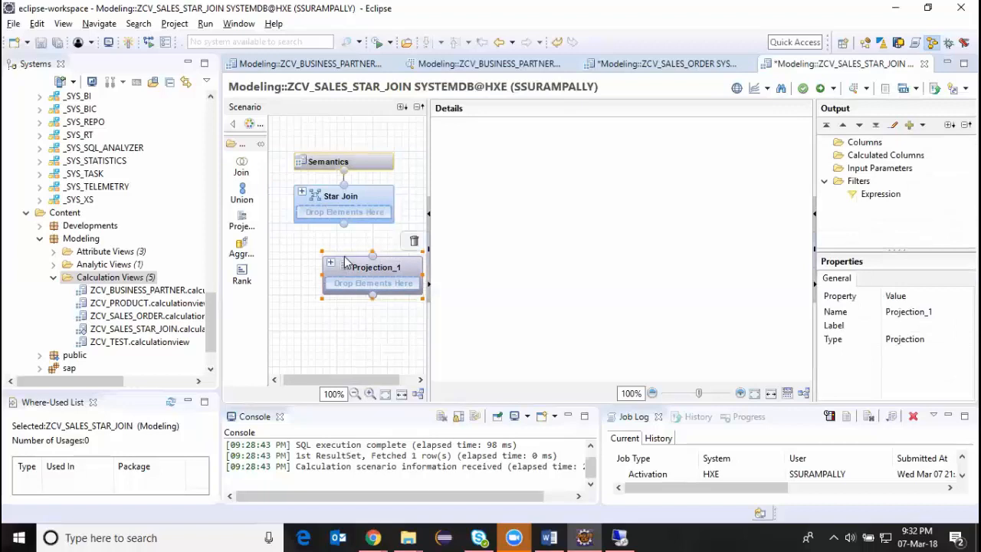
pyautogui.click(398, 268)
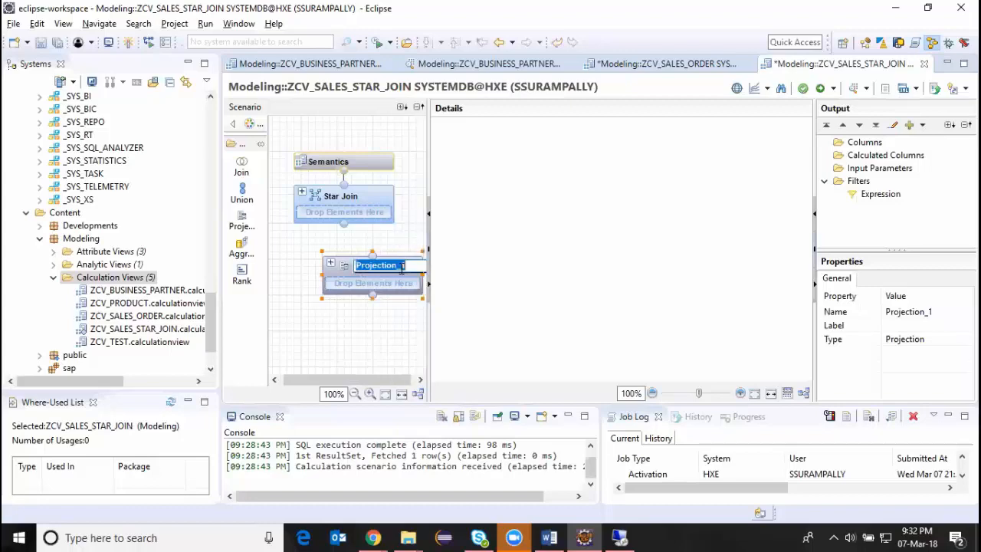
pyautogui.click(375, 286)
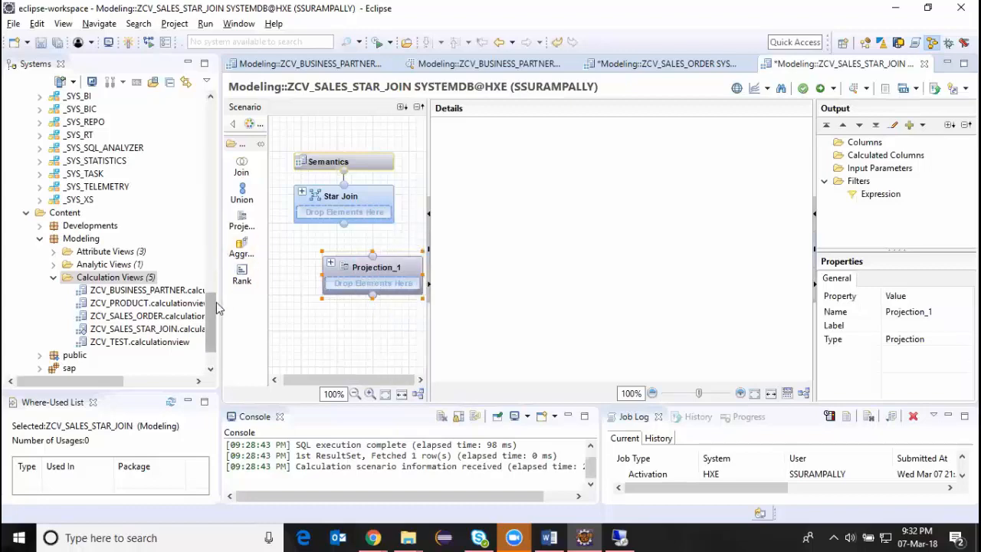
# Add the sap.hana.democontent.epm.data::SO.Item table to the Projection_1 node.
pyautogui.moveTo(216, 306); pyautogui.dragTo(208, 149)
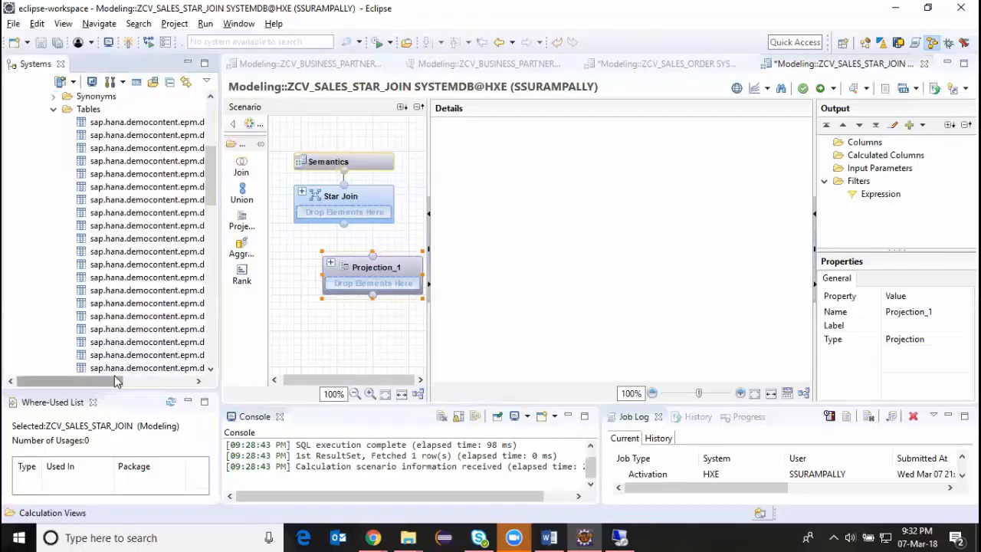
pyautogui.moveTo(116, 380); pyautogui.dragTo(177, 380)
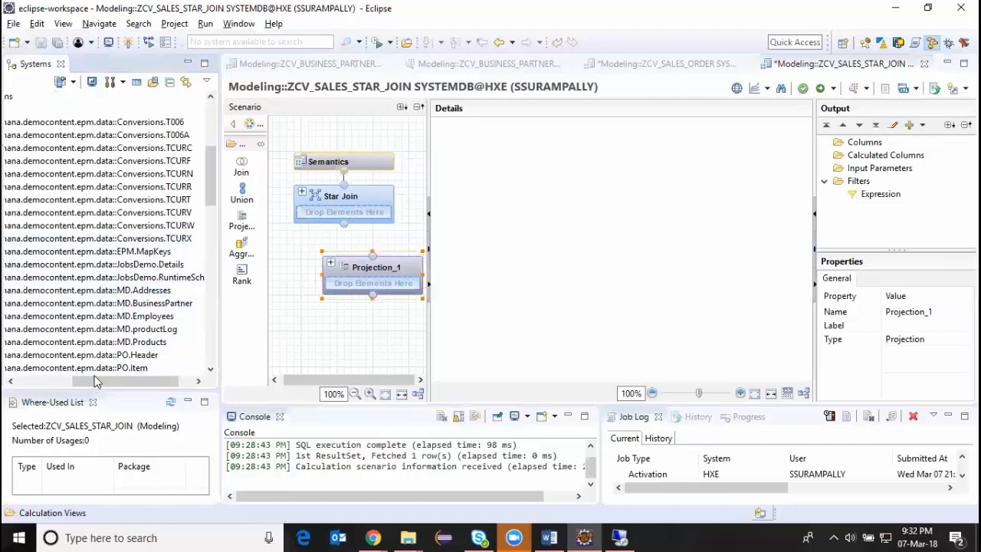
pyautogui.moveTo(96, 381); pyautogui.dragTo(75, 383)
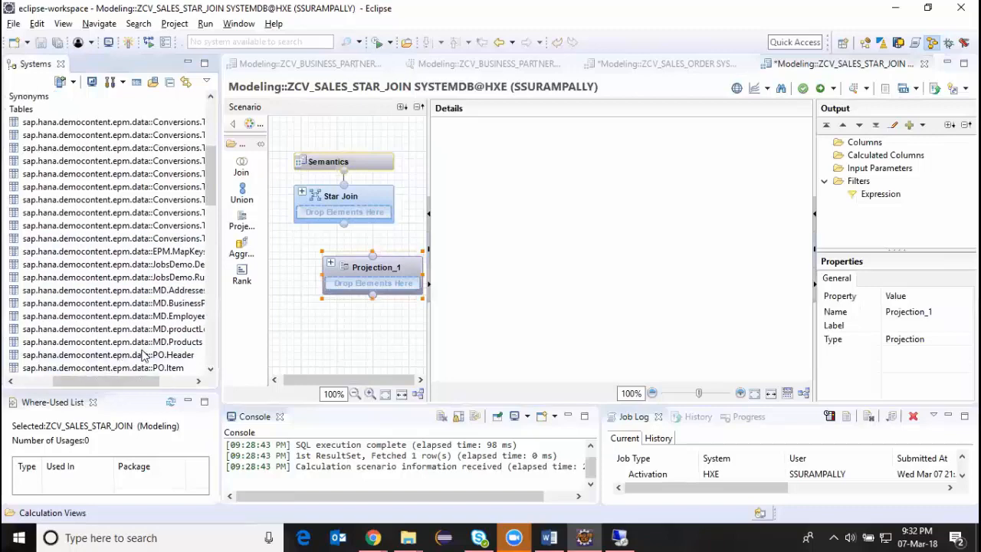
pyautogui.scroll(-3, 143, 355)
pyautogui.scroll(-2, 143, 355)
pyautogui.scroll(3, 143, 355)
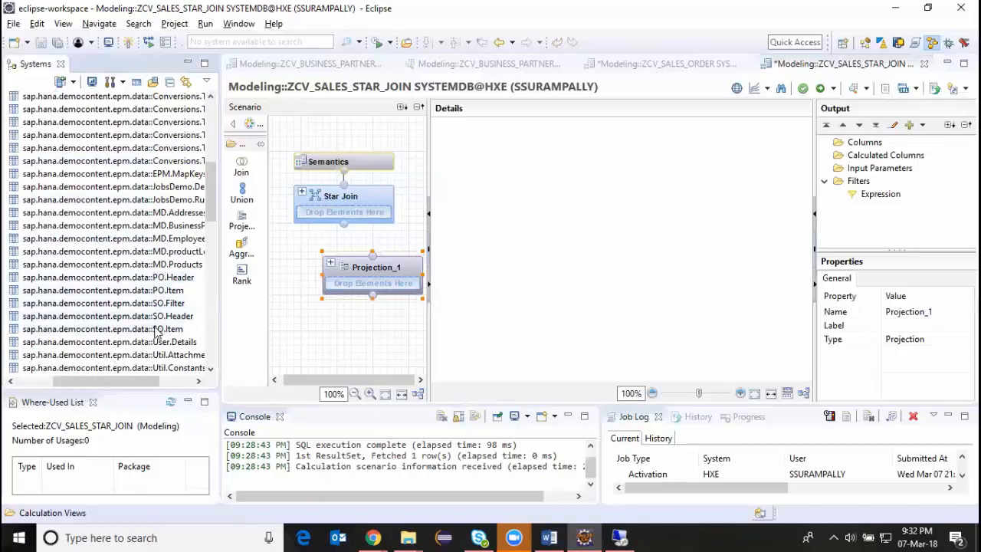
pyautogui.moveTo(158, 328); pyautogui.dragTo(386, 285)
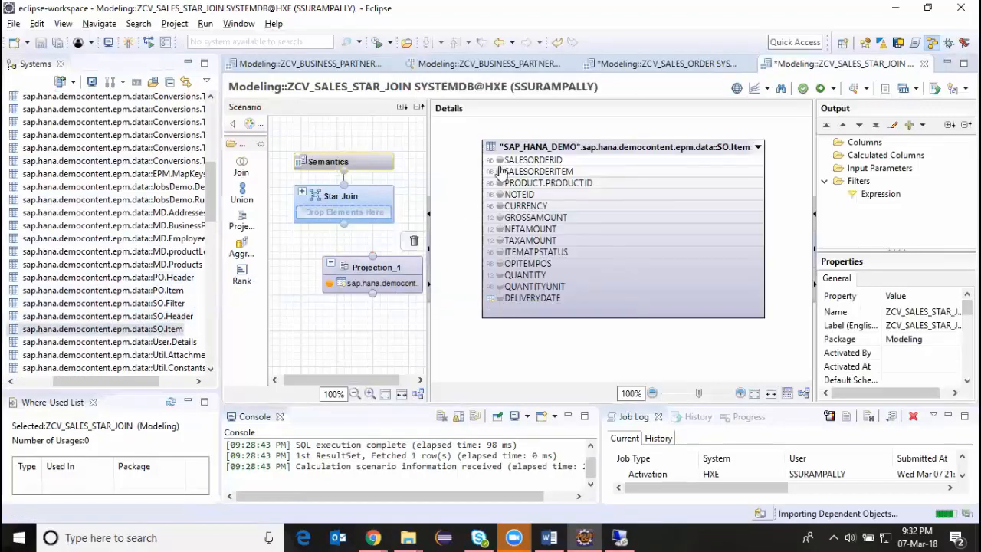
# Include SALESORDERID, SALESORDERITEM, PRODUCT.PRODUCTID, GROSSAMOUNT and NETAMOUNT of SO.Item in the output of Projection_1.
pyautogui.click(499, 161)
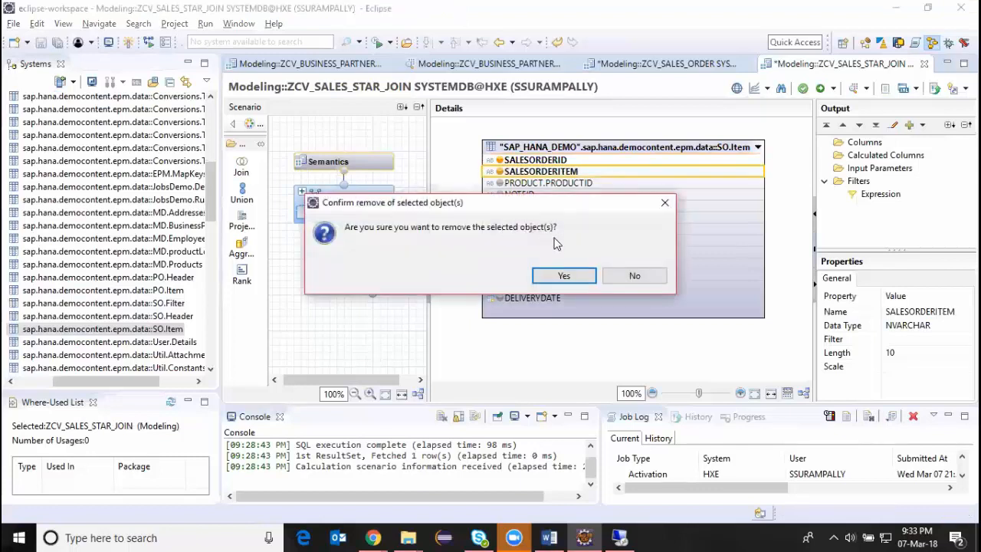
pyautogui.click(633, 274)
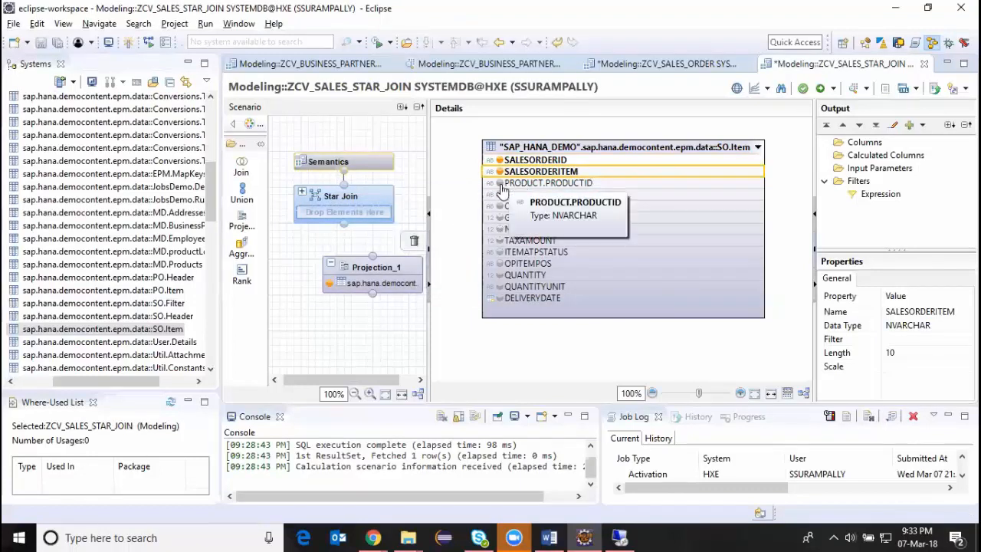
pyautogui.click(499, 185)
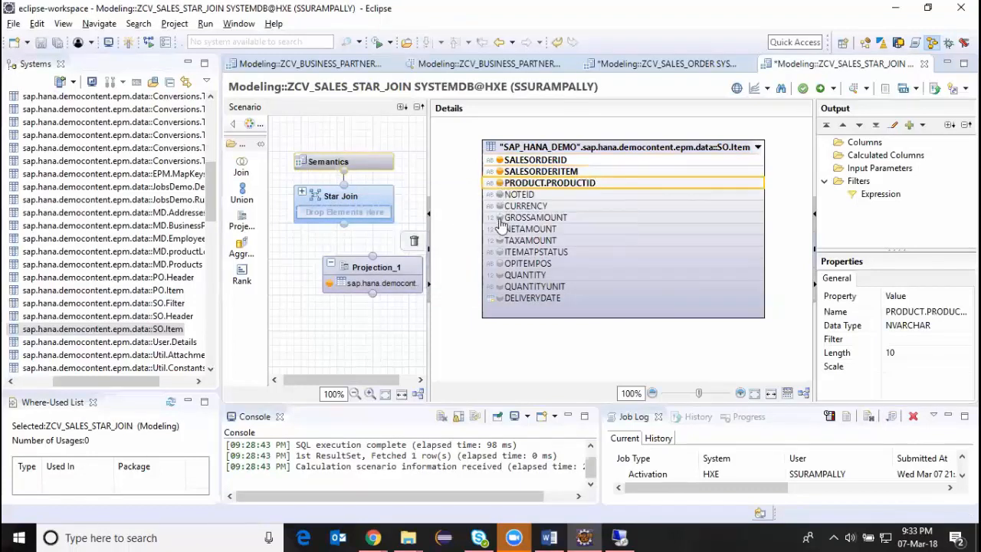
pyautogui.click(499, 218)
pyautogui.click(499, 230)
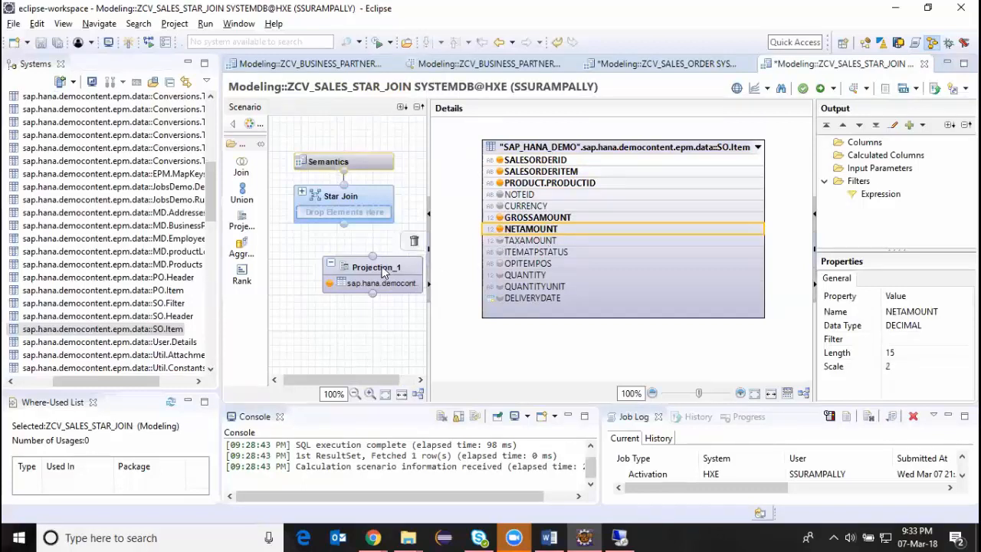
# Move the Projection_1 node slightly lower beneath the Star Join node.
pyautogui.click(343, 287)
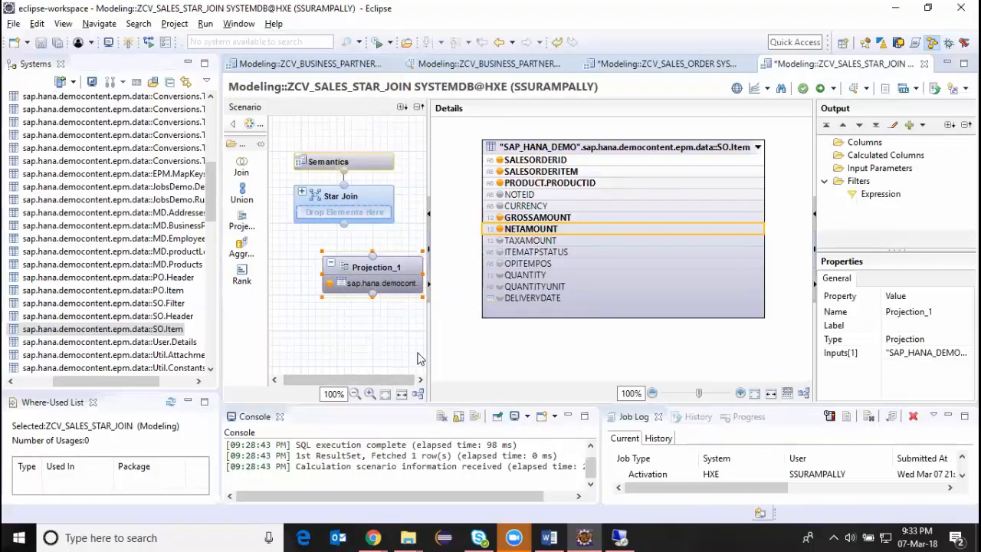
pyautogui.moveTo(383, 246)
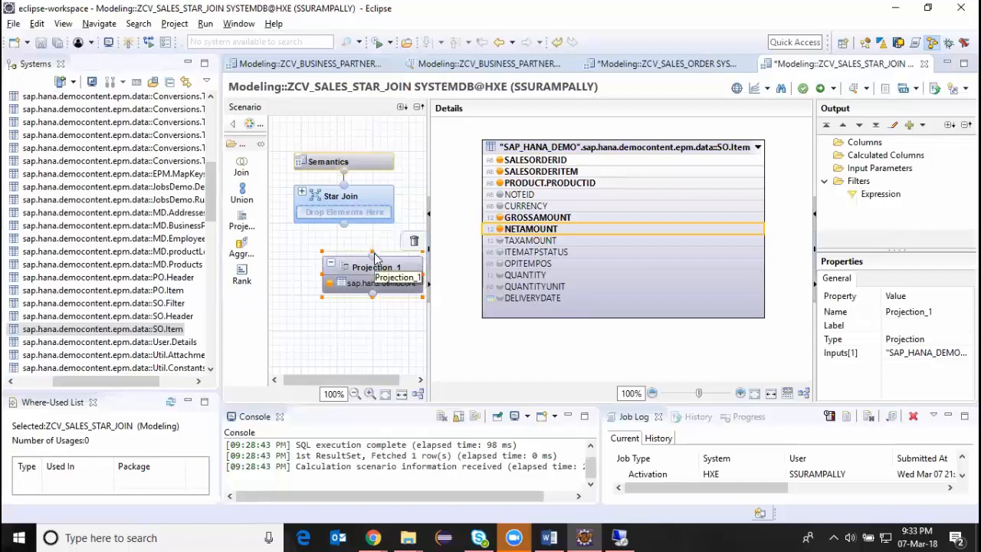
pyautogui.moveTo(372, 254); pyautogui.dragTo(335, 268)
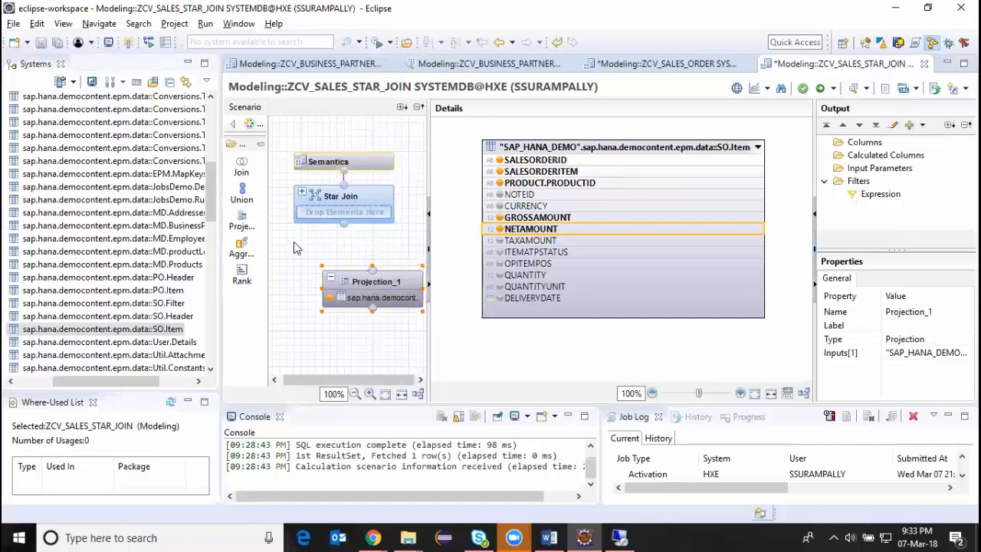
# Try to add the SO.Item table directly to the Star Join node.
pyautogui.moveTo(369, 215); pyautogui.dragTo(368, 207)
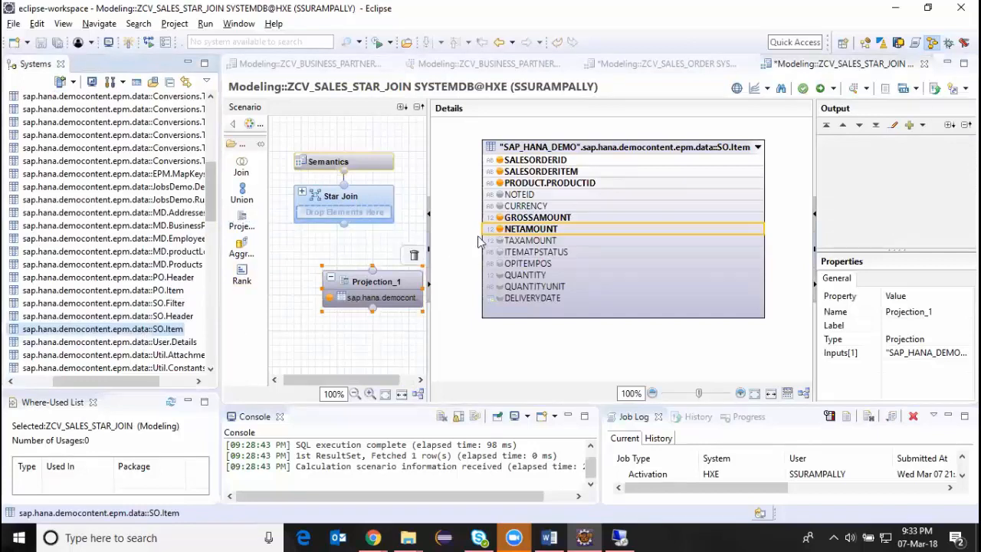
pyautogui.click(516, 138)
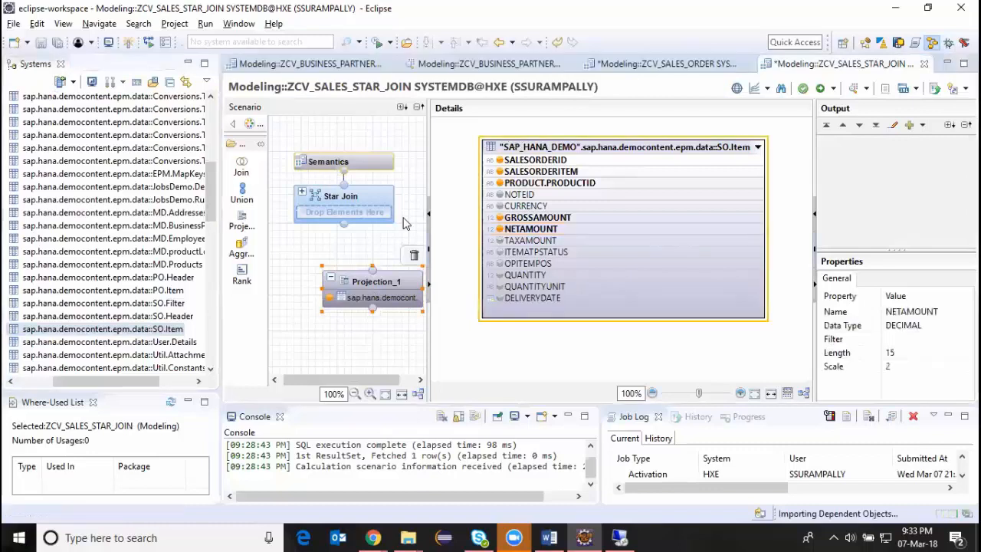
pyautogui.moveTo(161, 329)
pyautogui.mouseDown()
pyautogui.moveTo(345, 197)
pyautogui.moveTo(381, 220)
pyautogui.mouseUp()
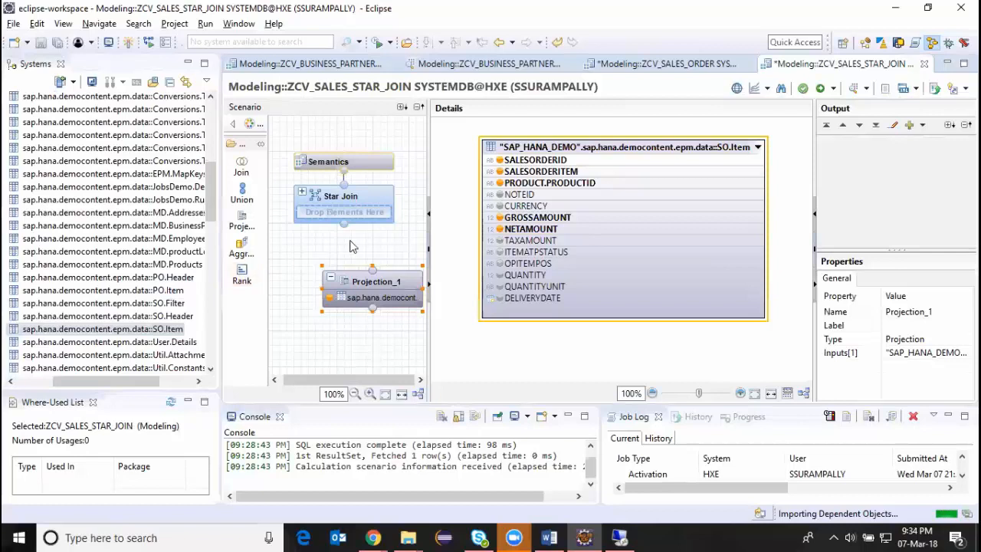
# Connect Projection_1 to the Star Join node as its input and open the Star Join node's details.
pyautogui.moveTo(372, 267); pyautogui.dragTo(357, 201)
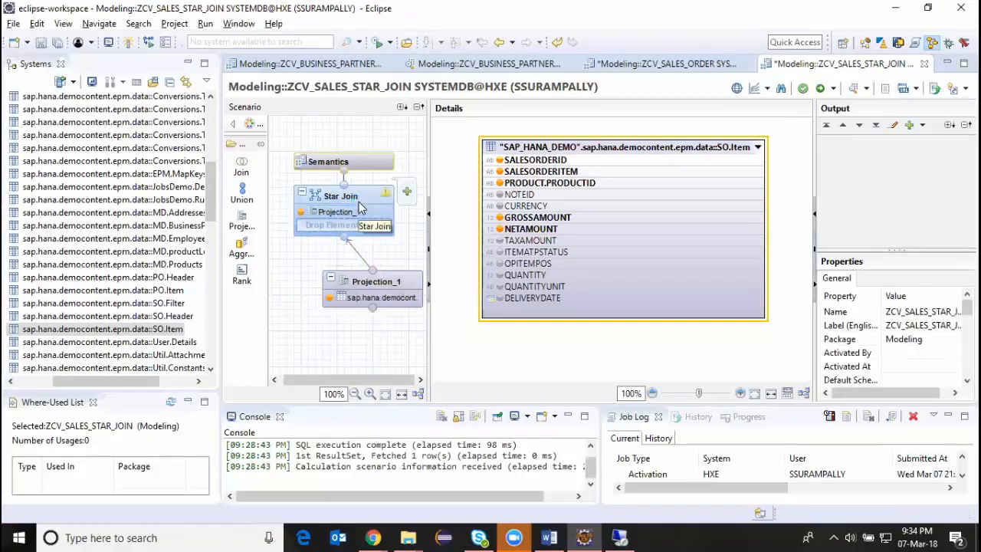
pyautogui.click(364, 209)
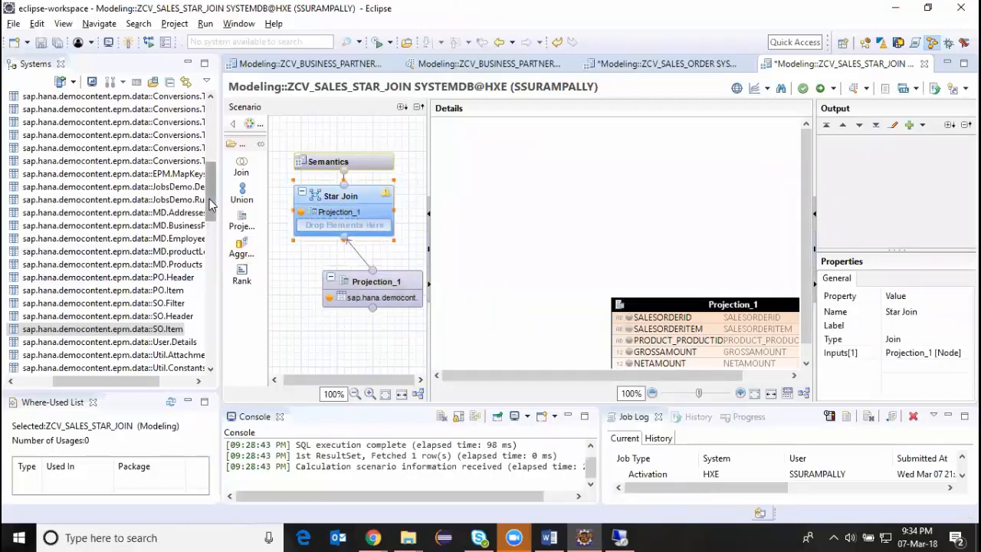
pyautogui.moveTo(209, 199); pyautogui.dragTo(214, 281)
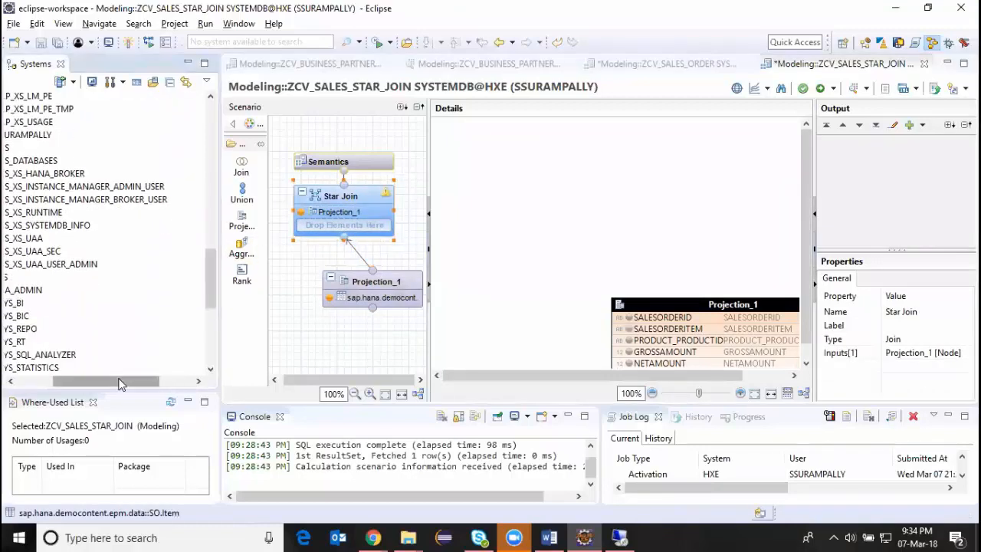
# Add the calculation views ZCV_BUSINESS_PARTNER and ZCV_PRODUCT from the Modeling package to the Star Join node.
pyautogui.moveTo(119, 383); pyautogui.dragTo(78, 383)
pyautogui.moveTo(212, 284); pyautogui.dragTo(213, 328)
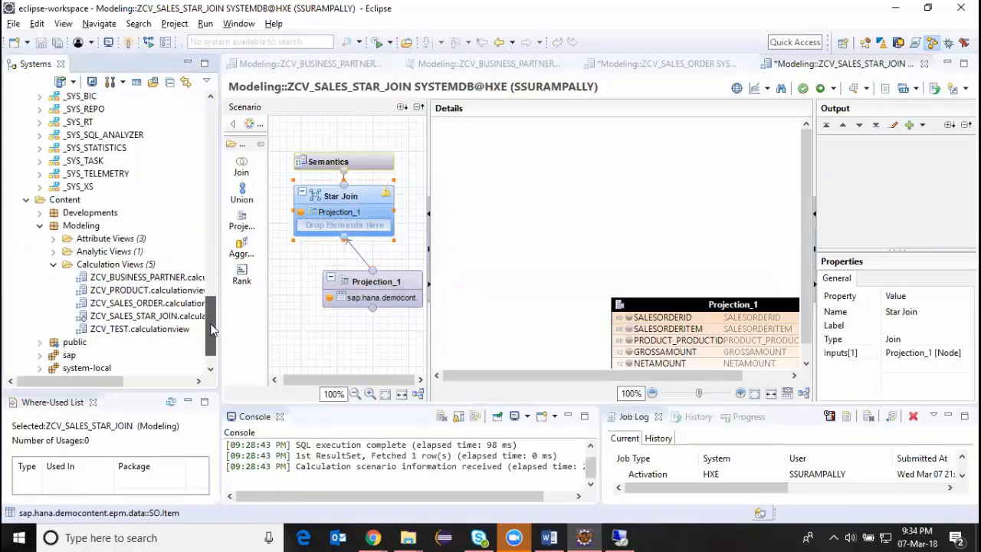
pyautogui.moveTo(145, 277); pyautogui.dragTo(372, 223)
pyautogui.moveTo(153, 291); pyautogui.dragTo(362, 246)
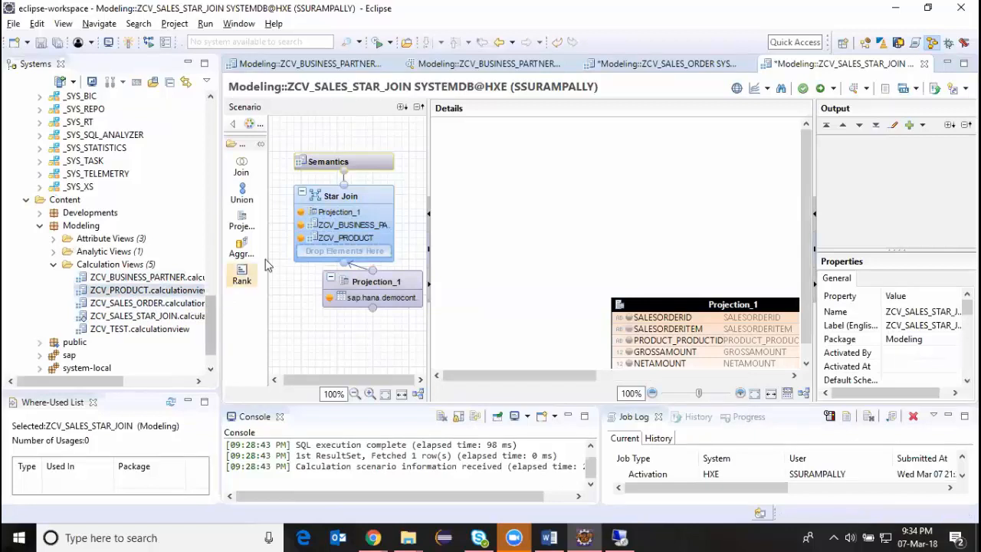
# Join PRODUCT_PRODUCTID of Projection_1 to PRODUCTID of ZCV_PRODUCT in the Star Join node.
pyautogui.click(356, 215)
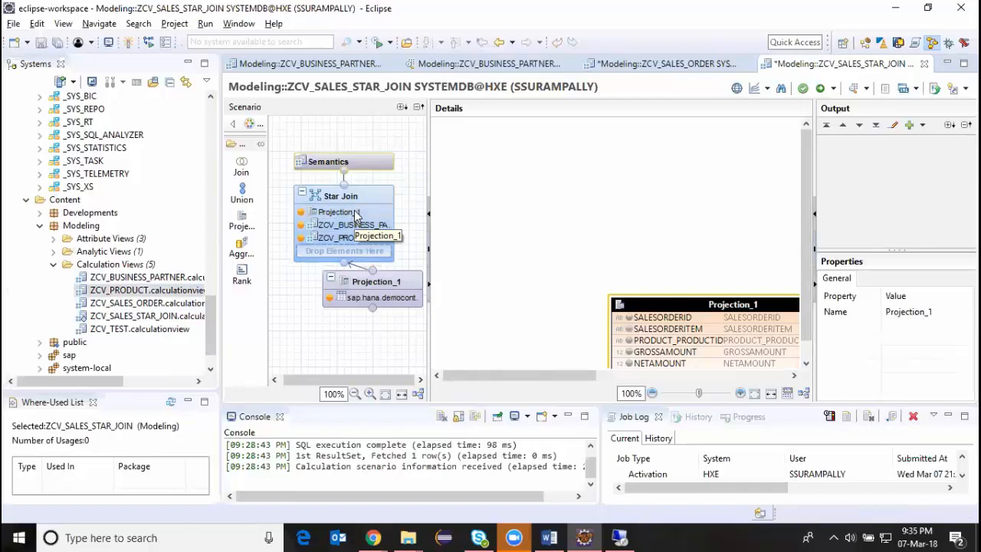
pyautogui.moveTo(540, 375); pyautogui.dragTo(597, 400)
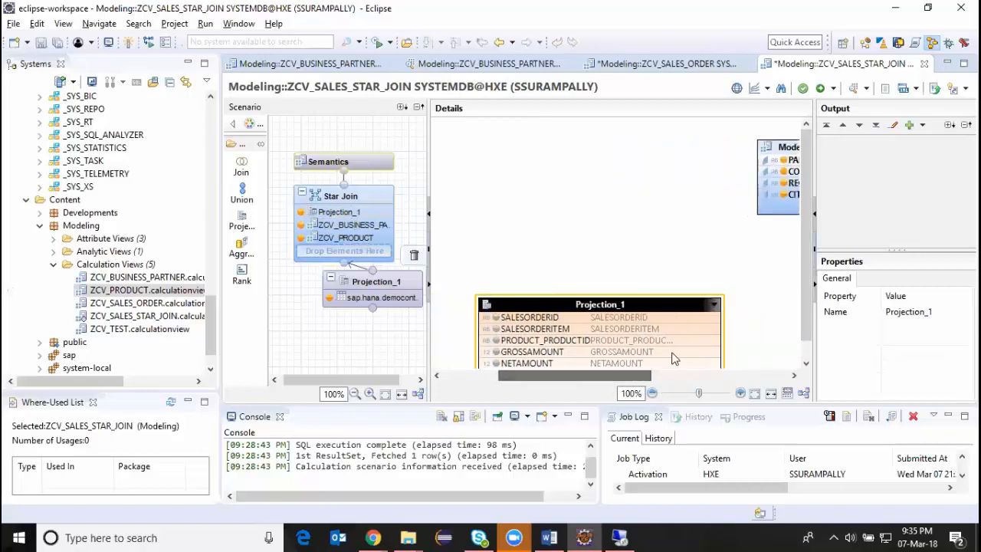
pyautogui.click(718, 318)
pyautogui.scroll(-1, 802, 200)
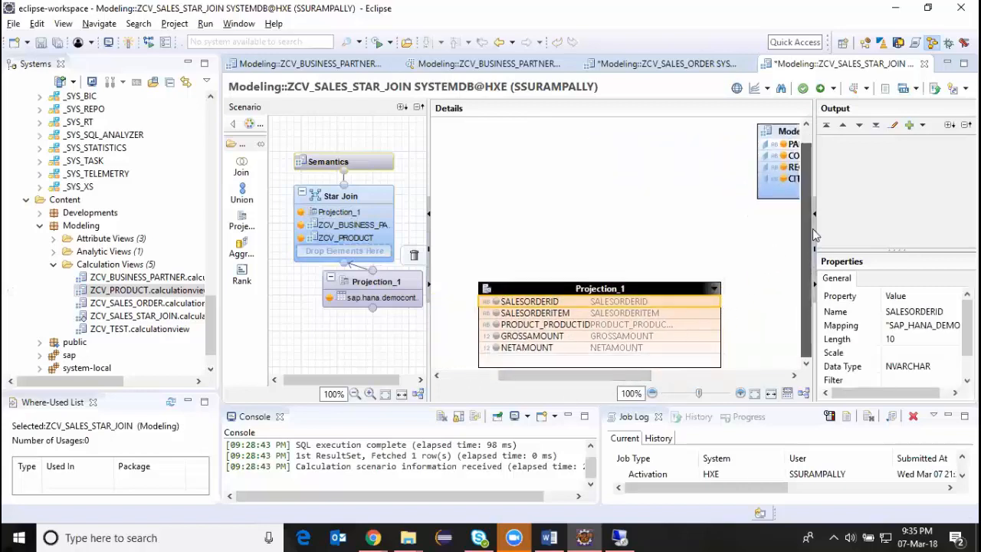
pyautogui.click(713, 326)
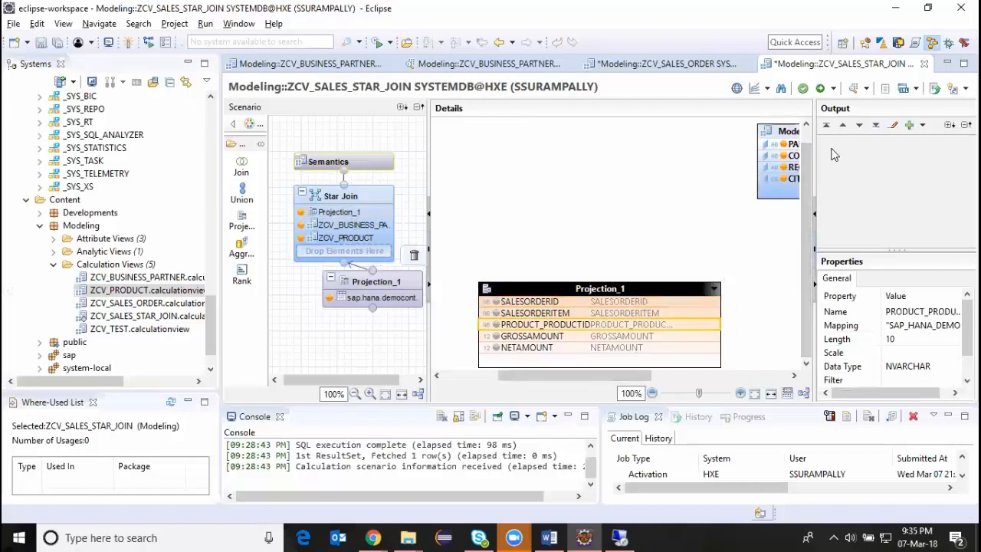
pyautogui.click(430, 217)
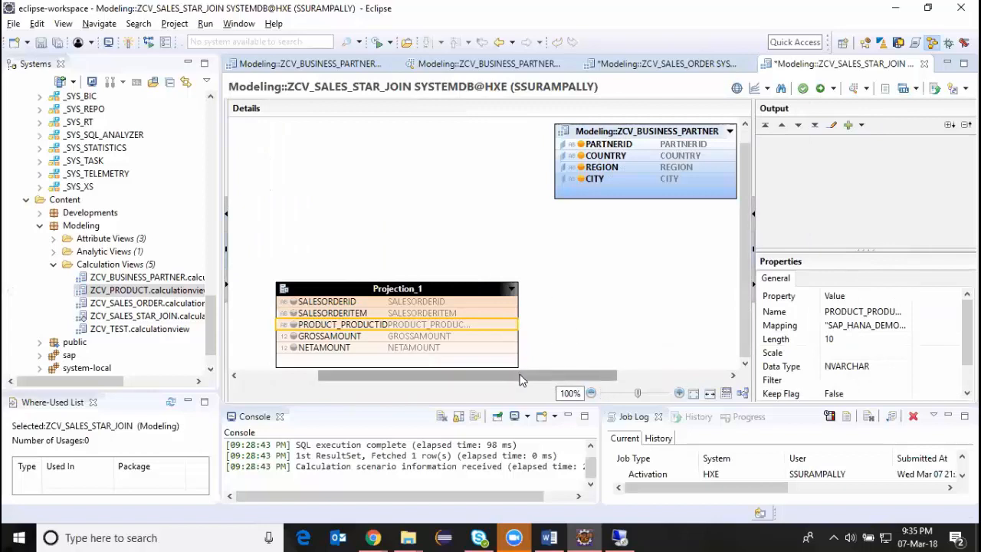
pyautogui.moveTo(521, 376); pyautogui.dragTo(584, 379)
pyautogui.moveTo(679, 134); pyautogui.dragTo(510, 277)
pyautogui.moveTo(478, 322); pyautogui.dragTo(576, 305)
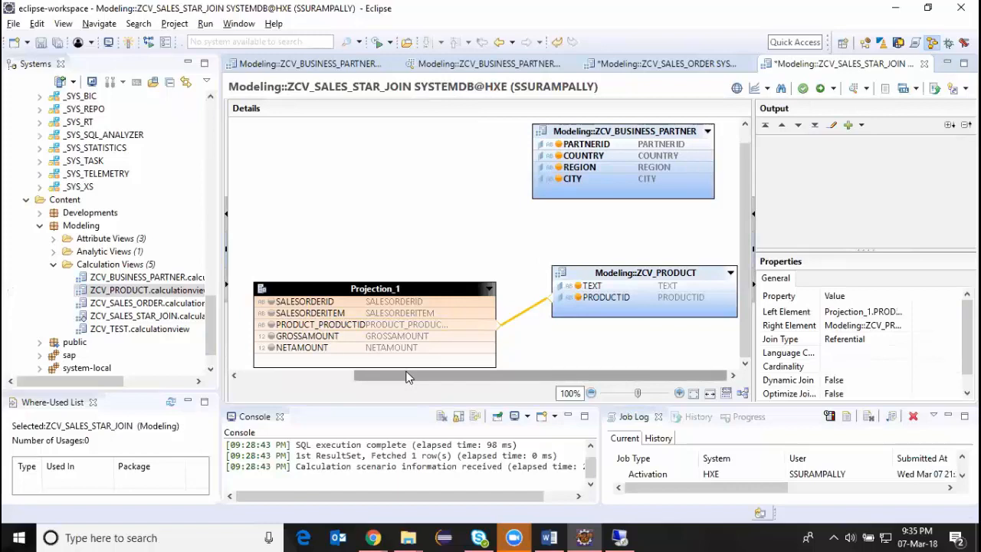
# Move the Projection_1 node down and away from the Star Join node, and delete the connection between them.
pyautogui.moveTo(408, 377); pyautogui.dragTo(368, 376)
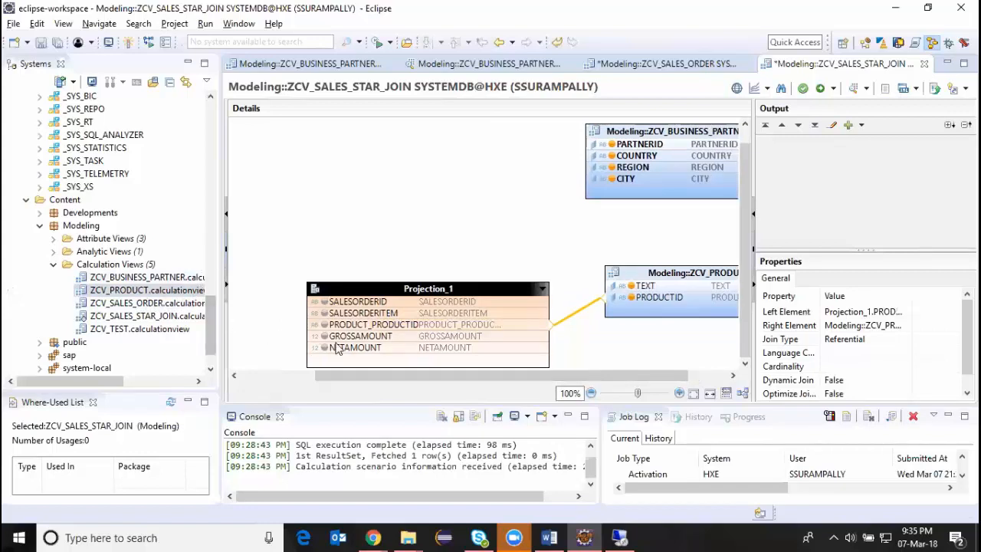
pyautogui.moveTo(457, 375); pyautogui.dragTo(421, 375)
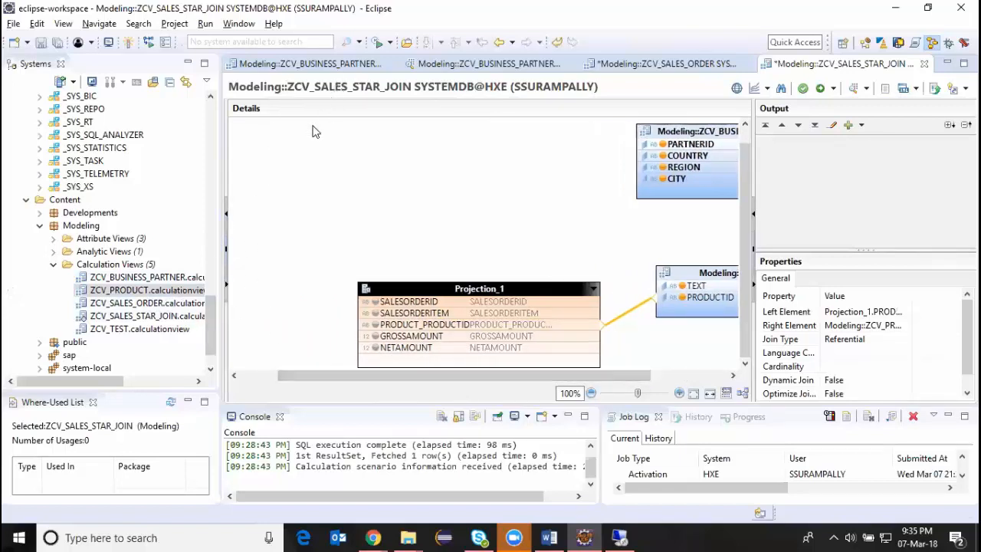
pyautogui.click(227, 215)
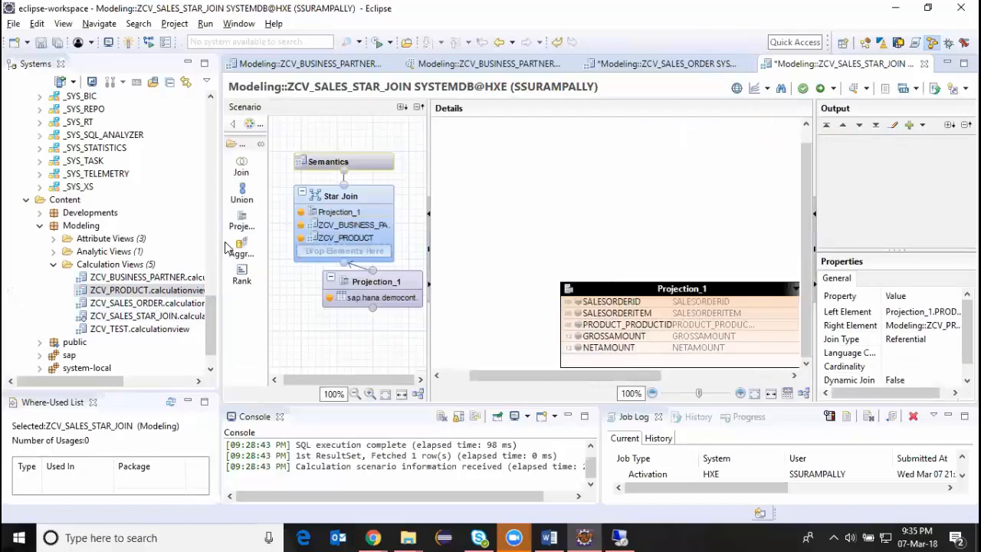
pyautogui.click(380, 282)
pyautogui.moveTo(380, 282); pyautogui.dragTo(326, 320)
pyautogui.click(338, 277)
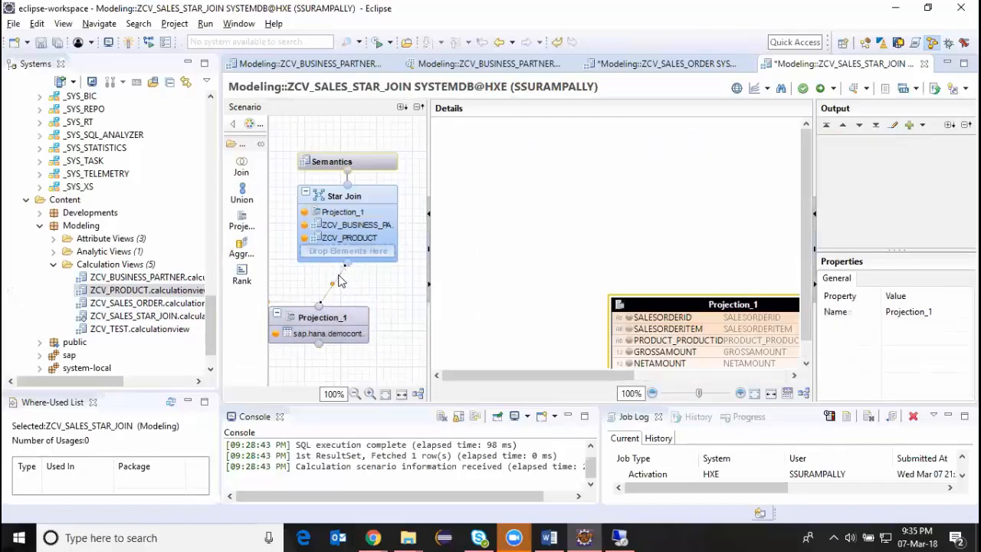
pyautogui.press('Delete')
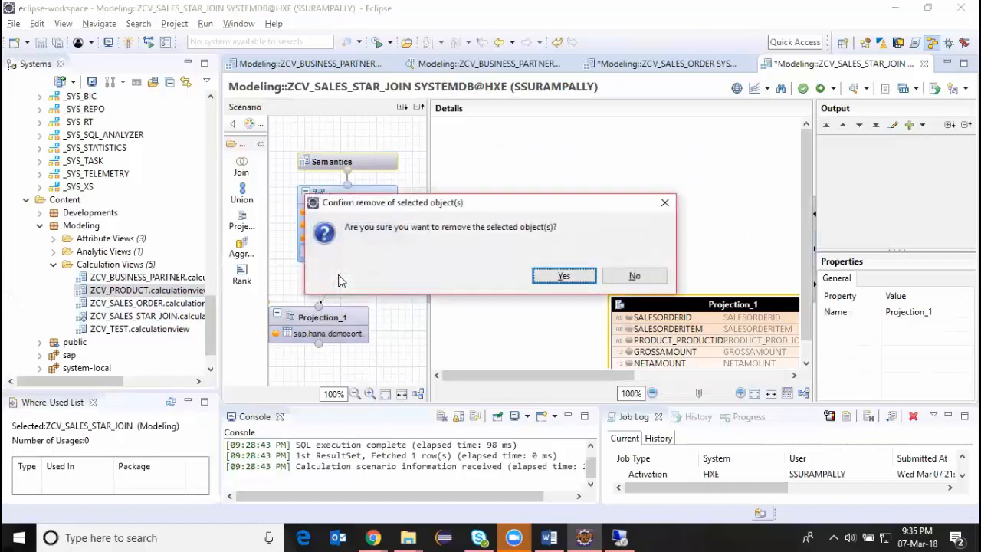
pyautogui.click(563, 276)
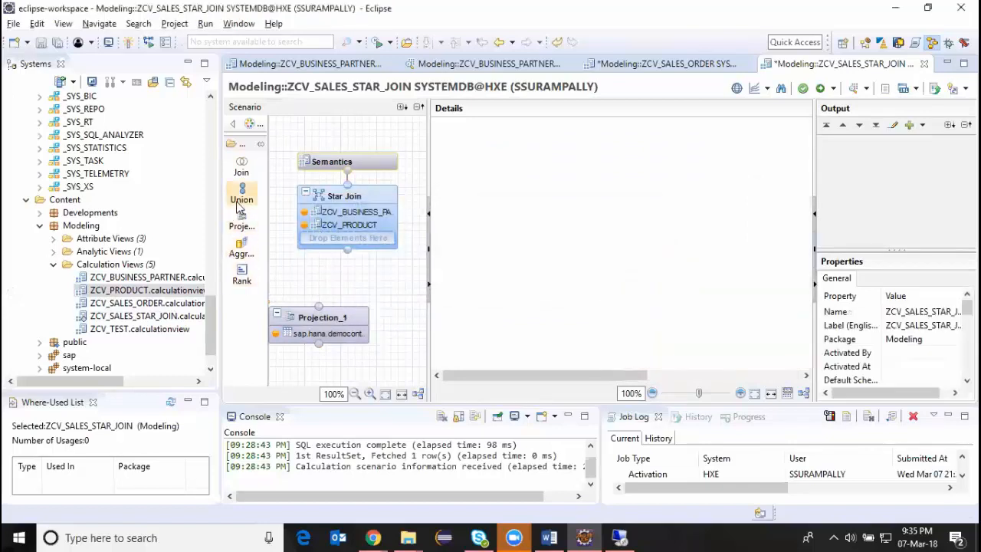
# Add a second projection node beside Projection_1 and place the SO.Header table in it as its source.
pyautogui.moveTo(241, 221); pyautogui.dragTo(261, 234)
pyautogui.moveTo(397, 313); pyautogui.dragTo(398, 315)
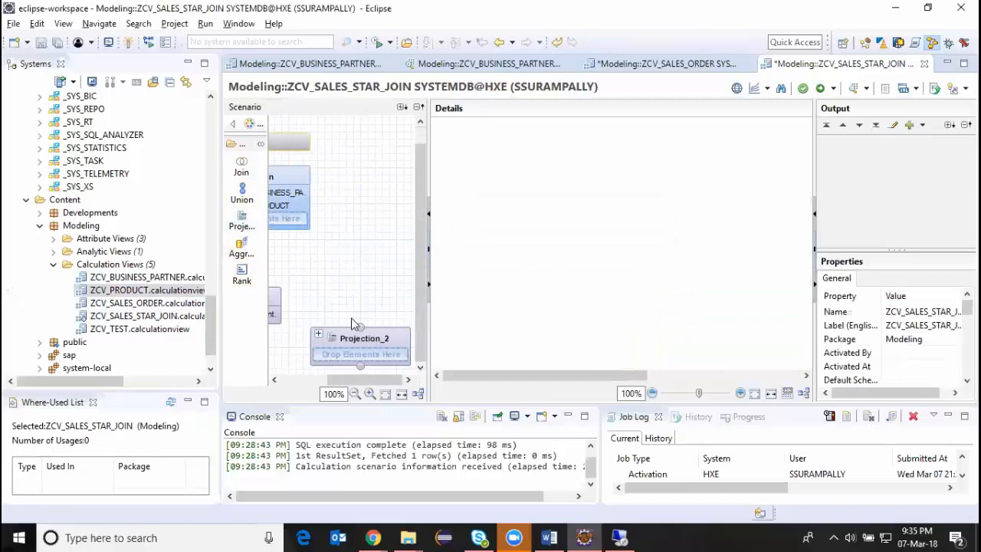
pyautogui.moveTo(207, 307); pyautogui.dragTo(228, 205)
pyautogui.moveTo(105, 380); pyautogui.dragTo(146, 379)
pyautogui.moveTo(153, 186); pyautogui.dragTo(367, 351)
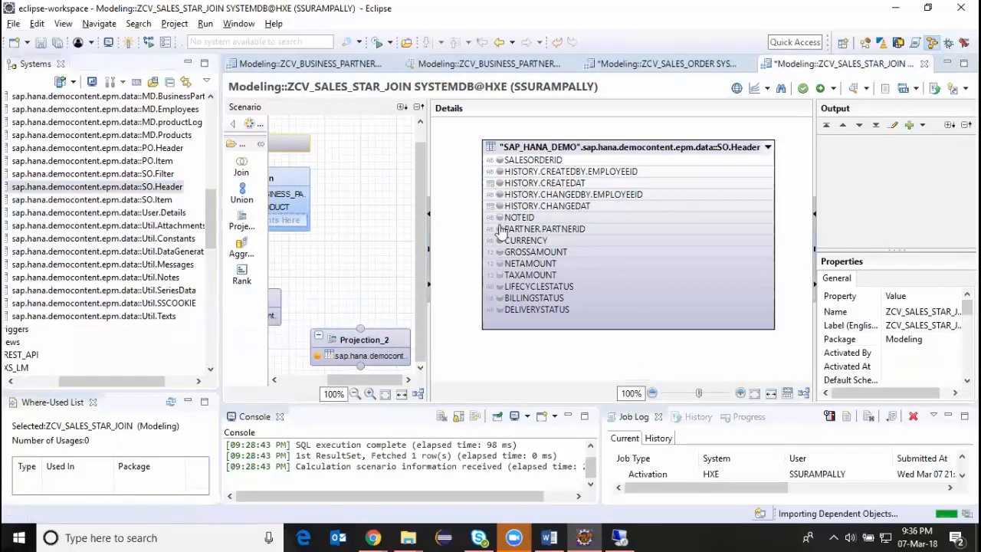
# Include PARTNER.PARTNERID and SALESORDERID of SO.Header in the output of Projection_2, and move the node closer to Projection_1.
pyautogui.click(500, 229)
pyautogui.click(499, 160)
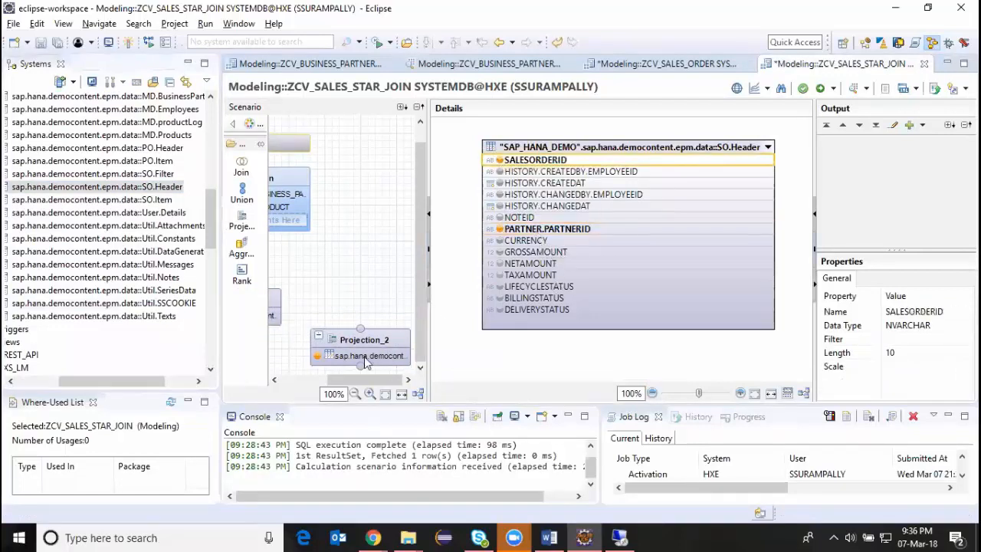
pyautogui.moveTo(343, 379); pyautogui.dragTo(308, 379)
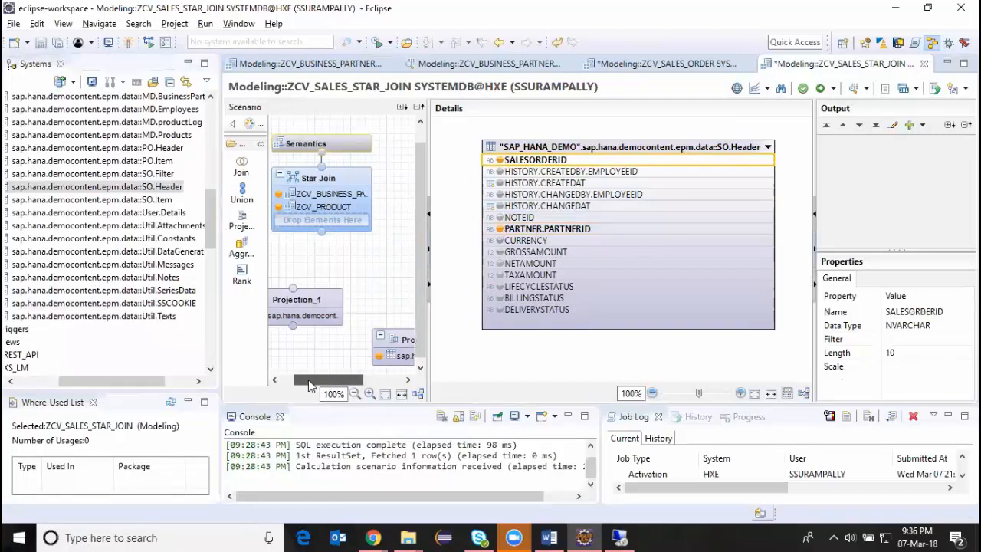
pyautogui.moveTo(399, 347); pyautogui.dragTo(383, 305)
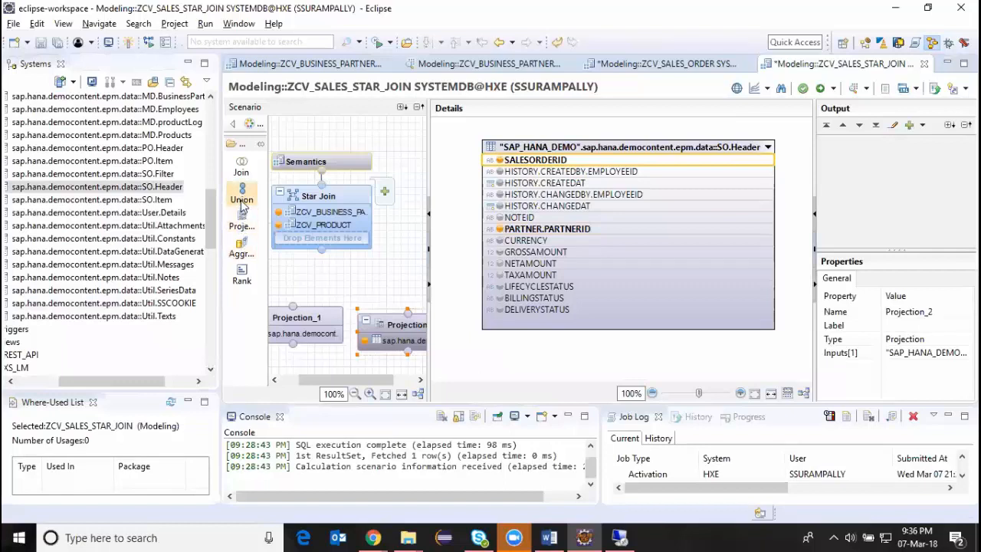
# Add a join node beneath the Star Join node and connect Projection_1 and Projection_2 to it as inputs.
pyautogui.click(241, 165)
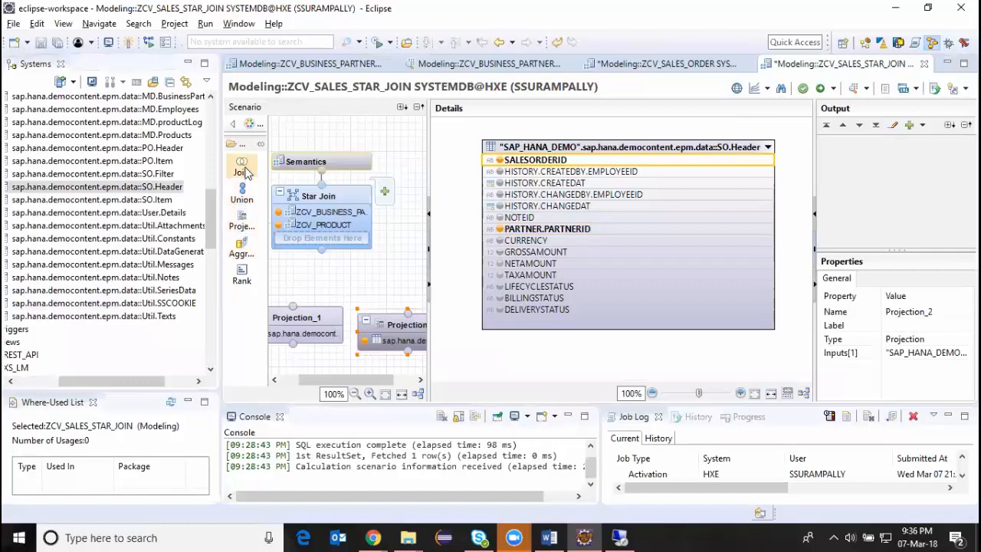
pyautogui.click(345, 265)
pyautogui.moveTo(357, 315); pyautogui.dragTo(328, 264)
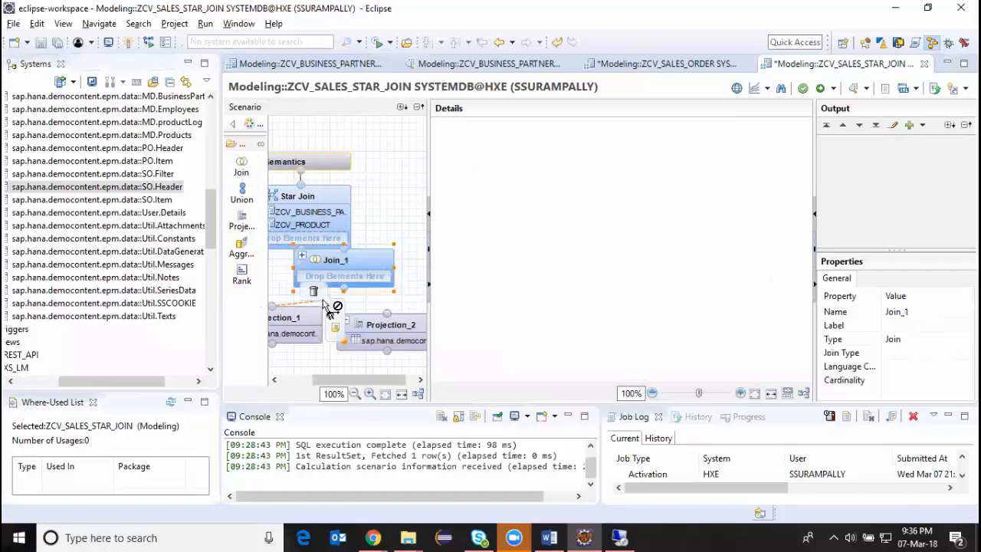
pyautogui.moveTo(323, 303); pyautogui.dragTo(340, 270)
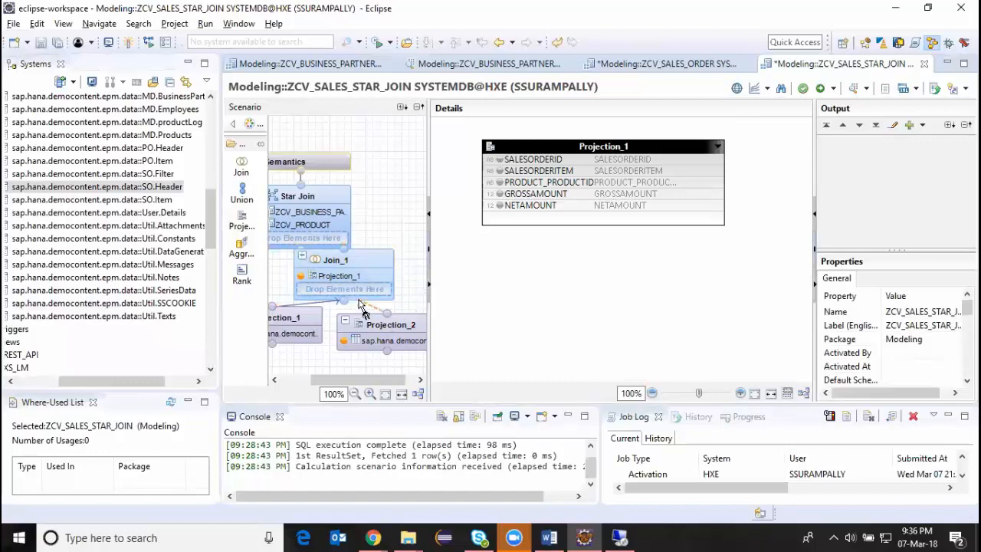
pyautogui.moveTo(361, 305); pyautogui.dragTo(351, 280)
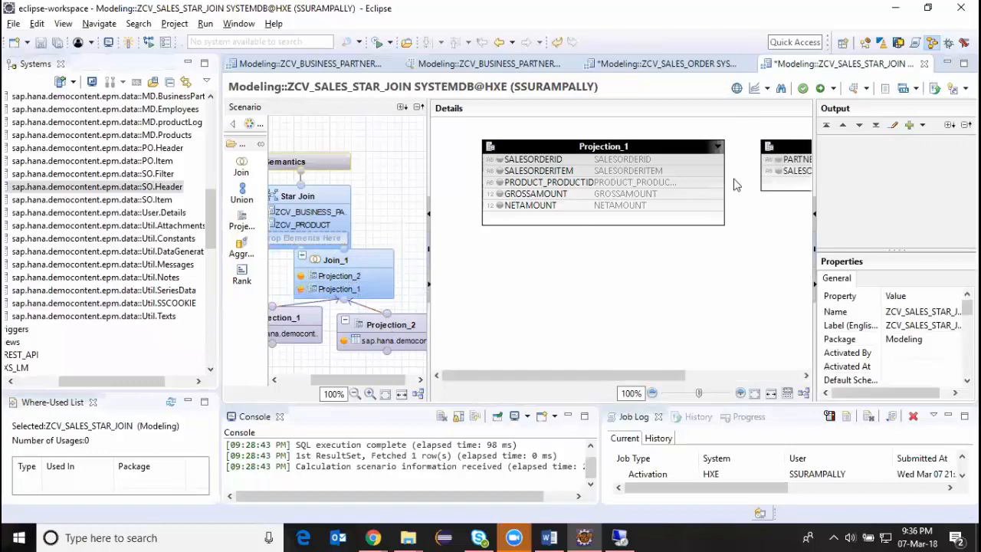
# Join both projections on SALESORDERID in Join_1, and output the partner ID from Projection_2 plus all five columns of Projection_1.
pyautogui.moveTo(715, 161)
pyautogui.mouseDown()
pyautogui.moveTo(764, 163)
pyautogui.moveTo(721, 162)
pyautogui.mouseUp()
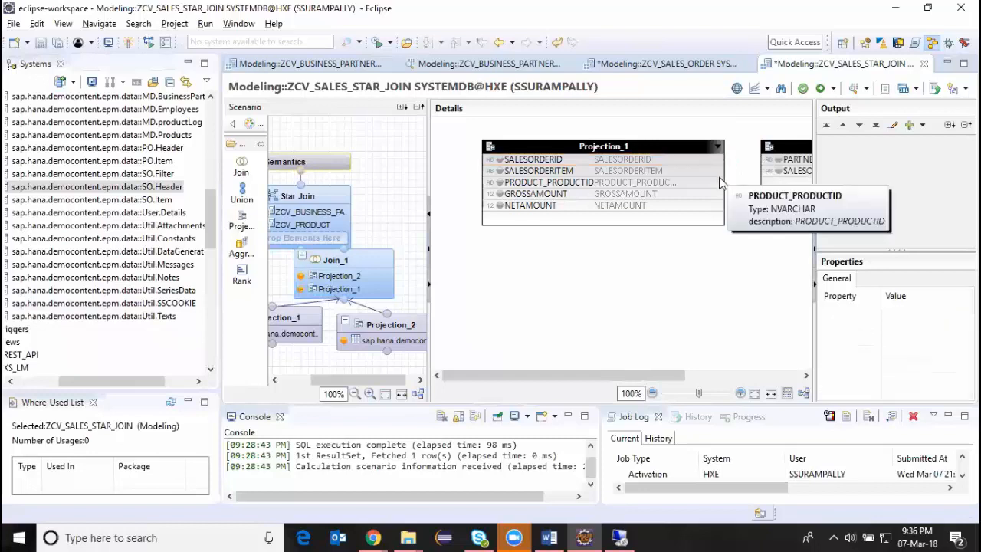
pyautogui.moveTo(719, 162); pyautogui.dragTo(773, 163)
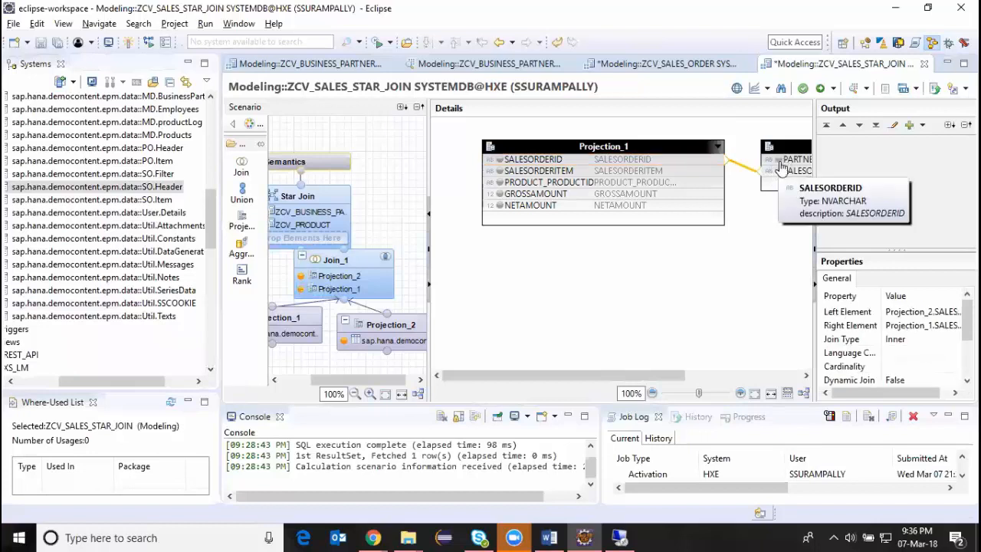
pyautogui.click(778, 160)
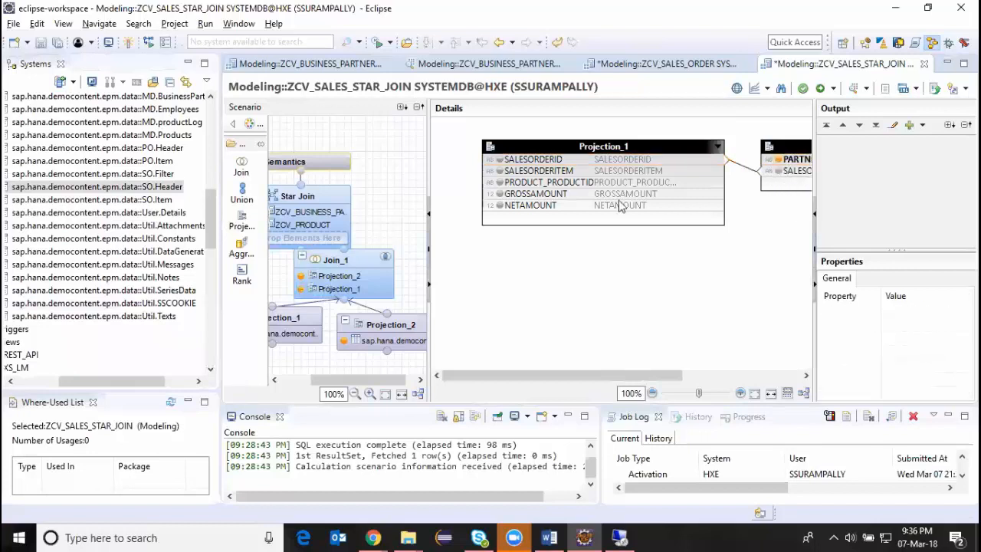
pyautogui.click(499, 160)
pyautogui.click(500, 171)
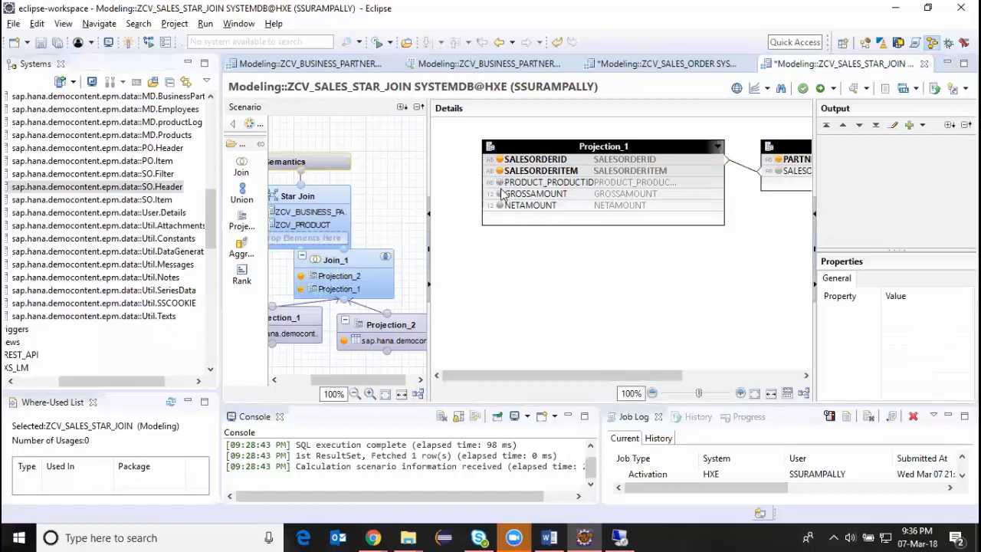
pyautogui.click(500, 194)
pyautogui.click(500, 205)
pyautogui.click(499, 183)
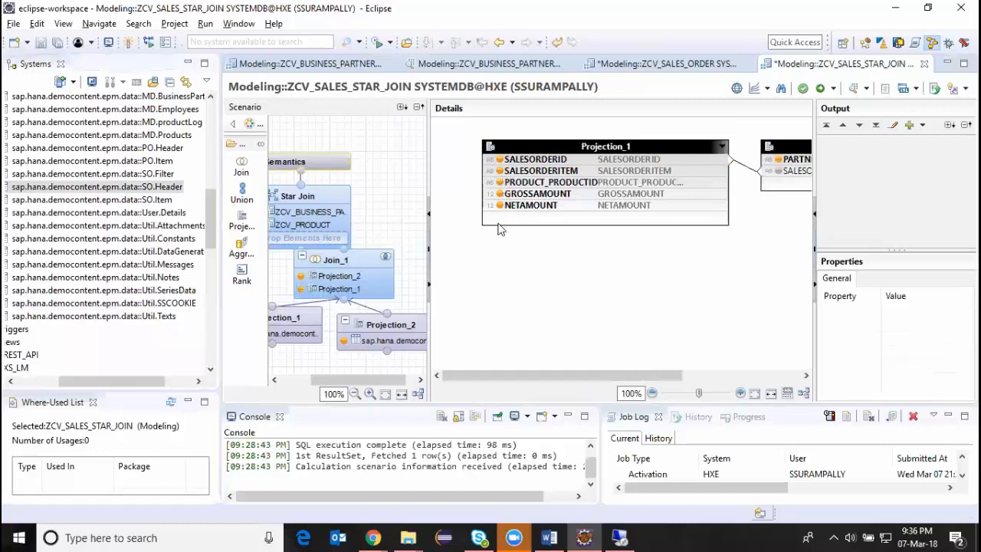
# Move the Semantics and Star Join nodes up to make room, and connect Join_1 to the Star Join node as its input.
pyautogui.moveTo(381, 378); pyautogui.dragTo(392, 379)
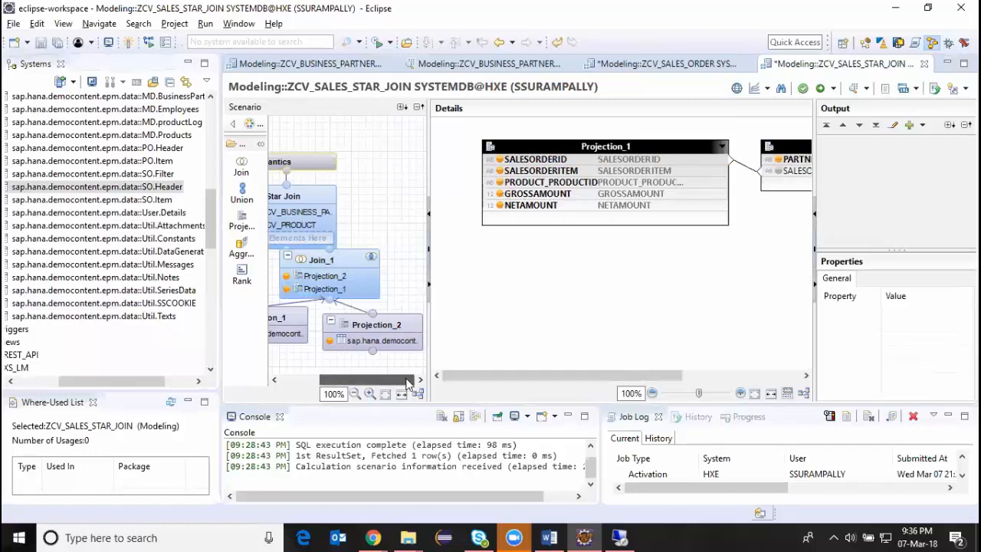
pyautogui.click(329, 161)
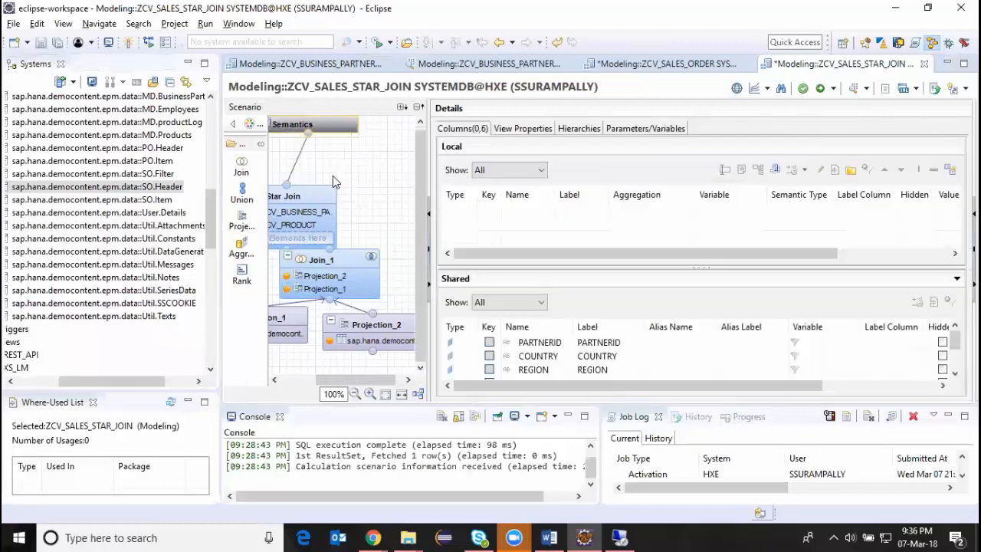
pyautogui.moveTo(343, 186); pyautogui.dragTo(375, 165)
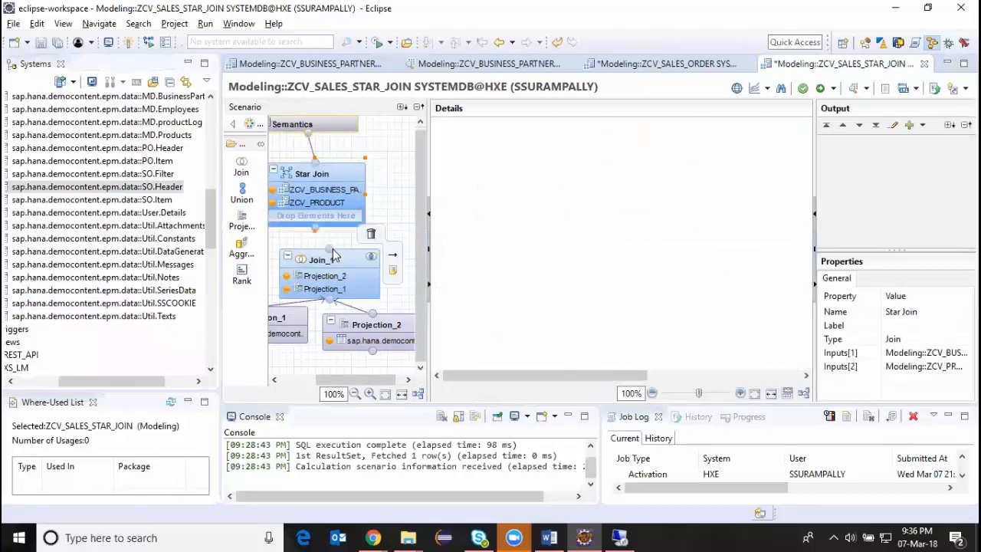
pyautogui.moveTo(327, 241); pyautogui.dragTo(315, 217)
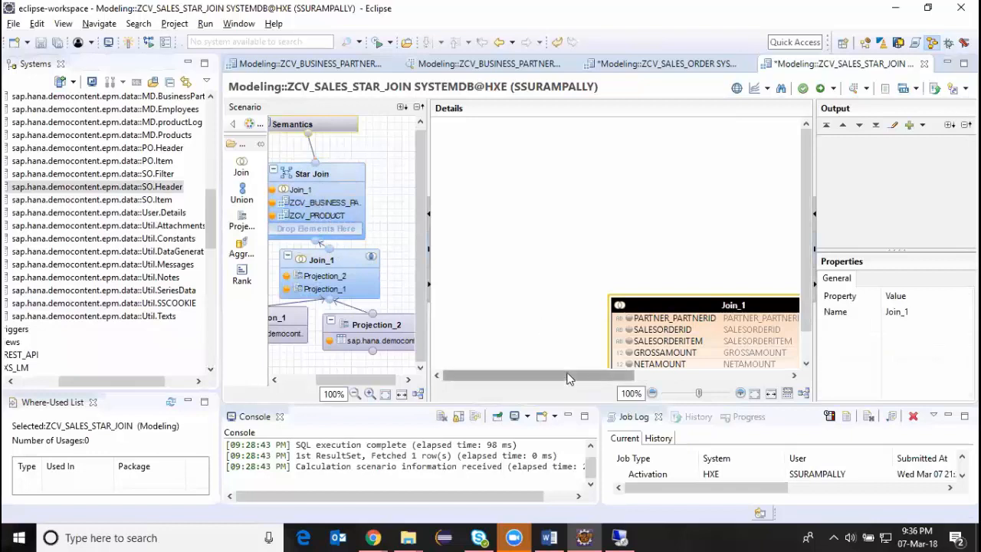
# In the Star Join, link Join_1's PRODUCT_PRODUCTID to PRODUCTID of ZCV_PRODUCT and its PARTNER_PARTNERID to PARTNERID of ZCV_BUSINESS_PARTNER.
pyautogui.moveTo(574, 375); pyautogui.dragTo(682, 376)
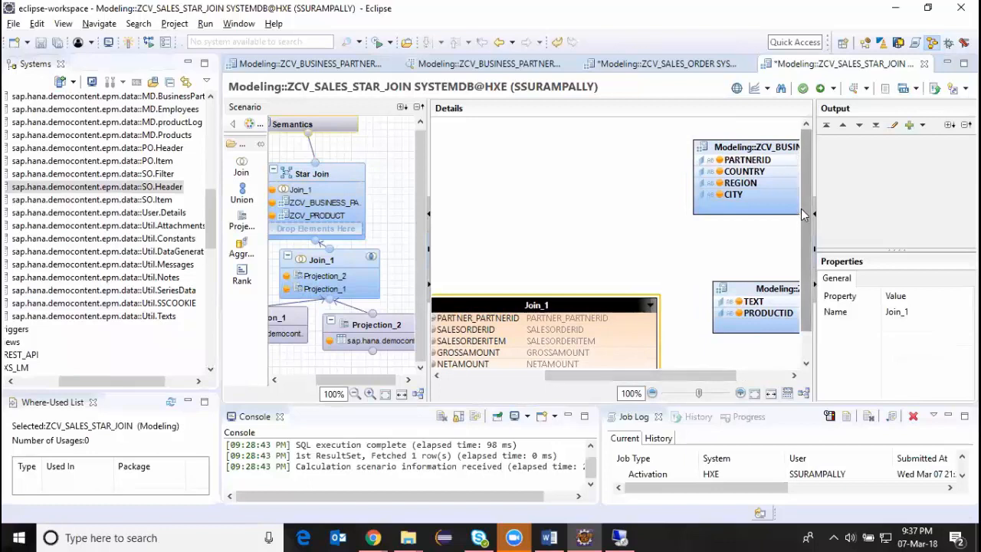
pyautogui.moveTo(809, 229); pyautogui.dragTo(811, 261)
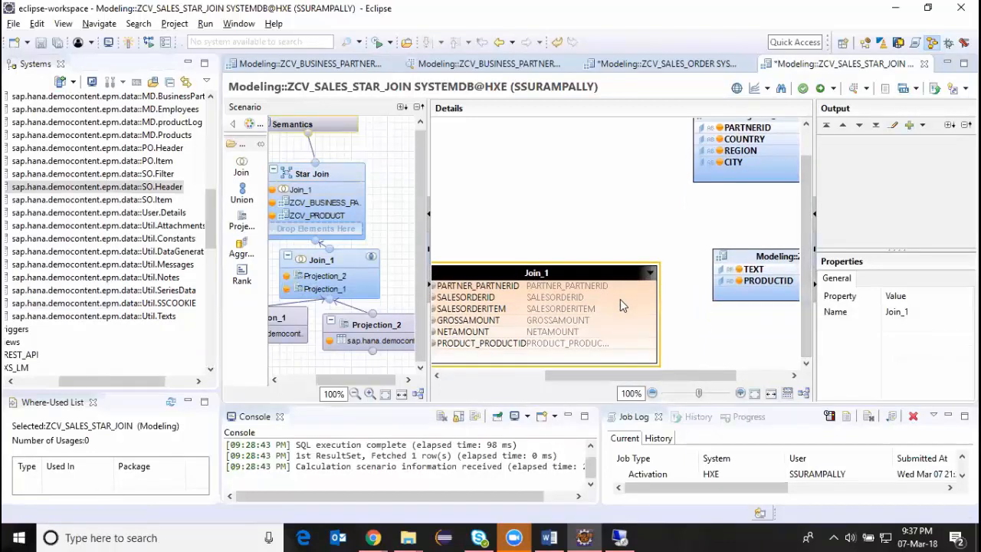
pyautogui.click(605, 345)
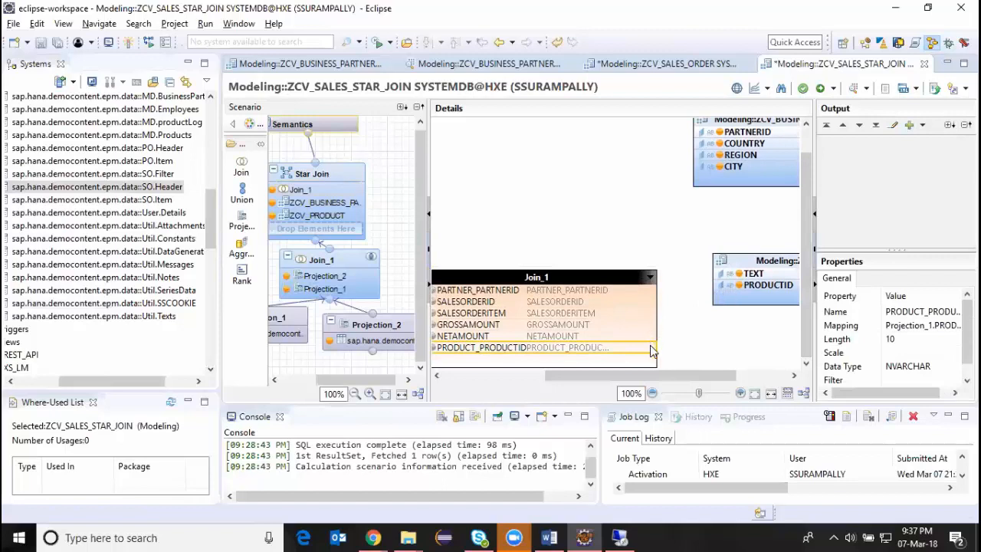
pyautogui.moveTo(649, 350); pyautogui.dragTo(716, 293)
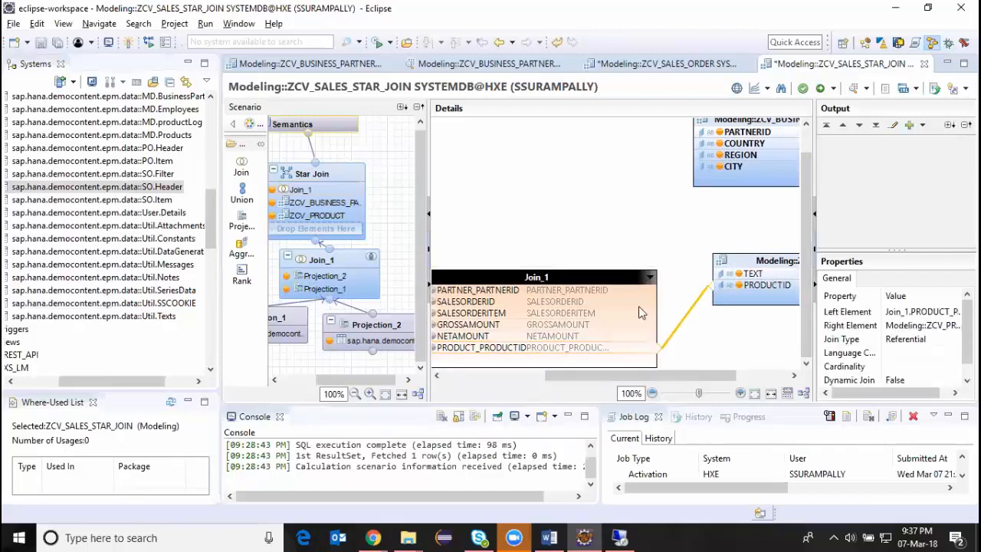
pyautogui.moveTo(584, 375); pyautogui.dragTo(568, 379)
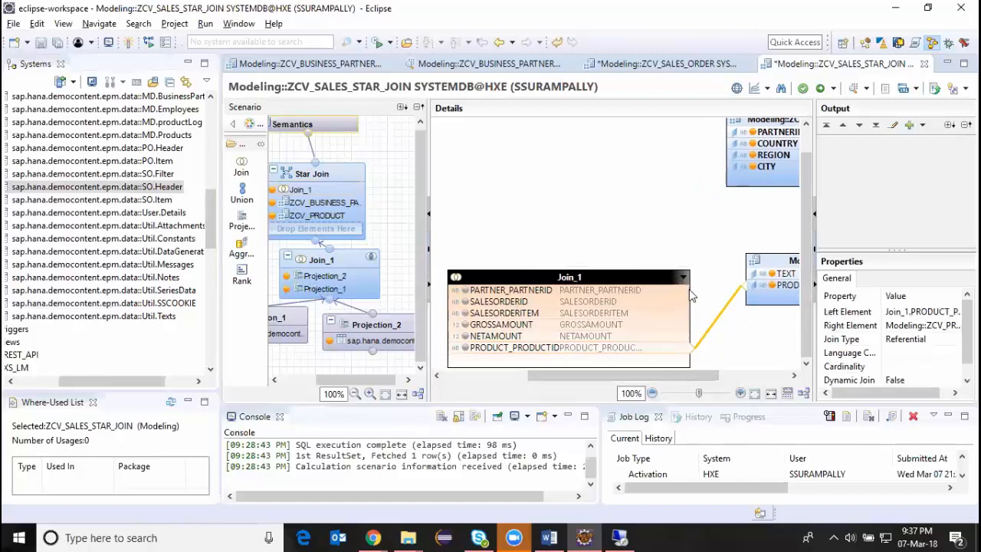
pyautogui.moveTo(689, 290); pyautogui.dragTo(734, 160)
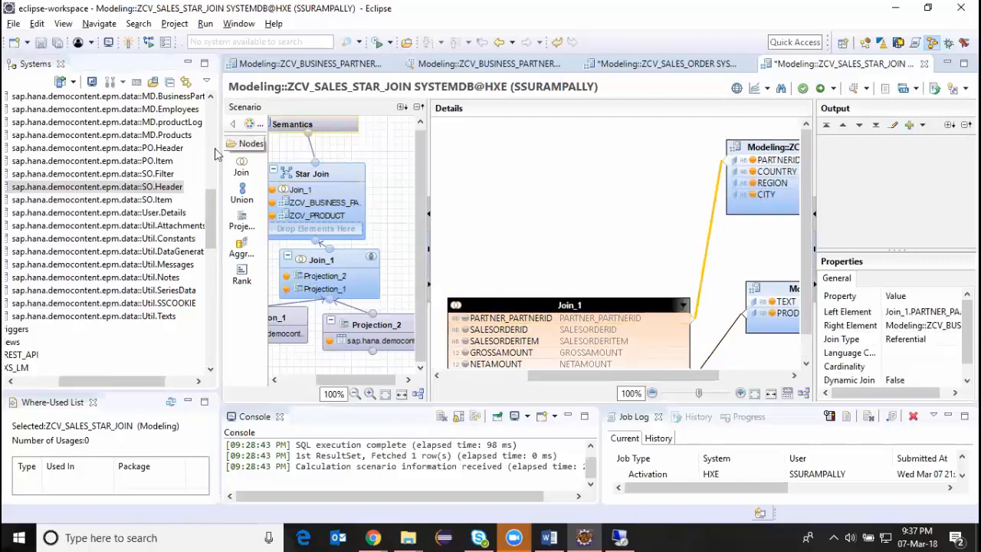
# Change the join type between Join_1 and ZCV_BUSINESS_PARTNER to Left Outer.
pyautogui.moveTo(213, 211); pyautogui.dragTo(213, 191)
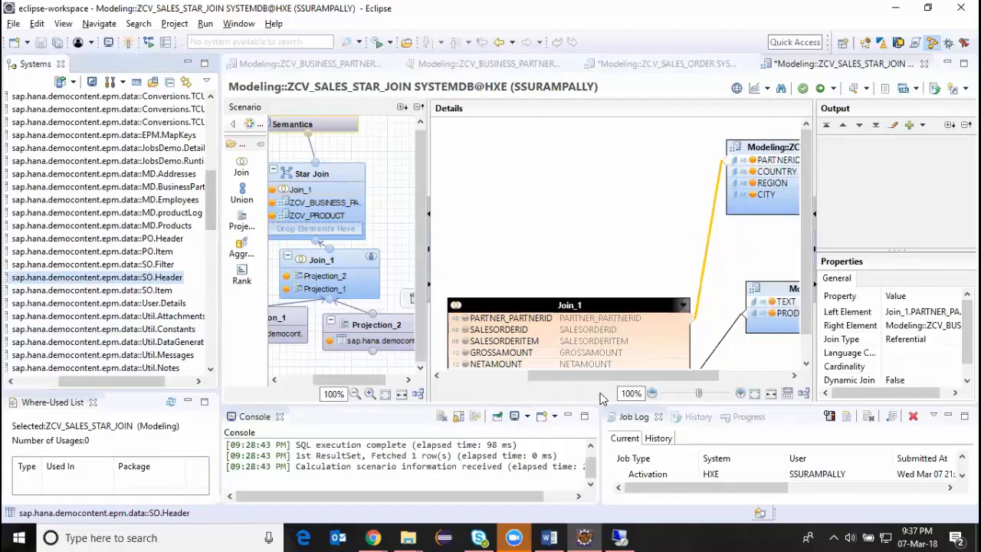
pyautogui.moveTo(617, 376); pyautogui.dragTo(715, 365)
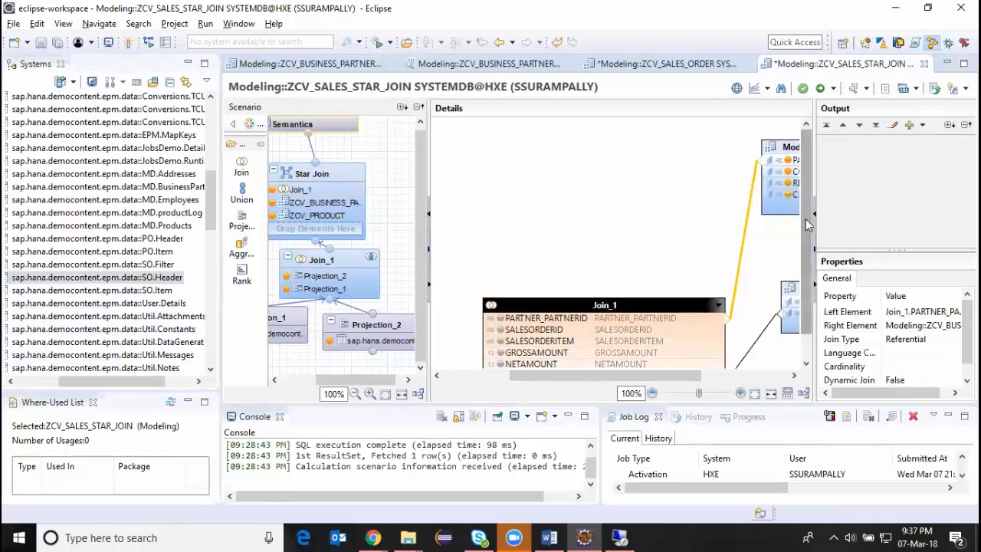
pyautogui.scroll(-1, 800, 229)
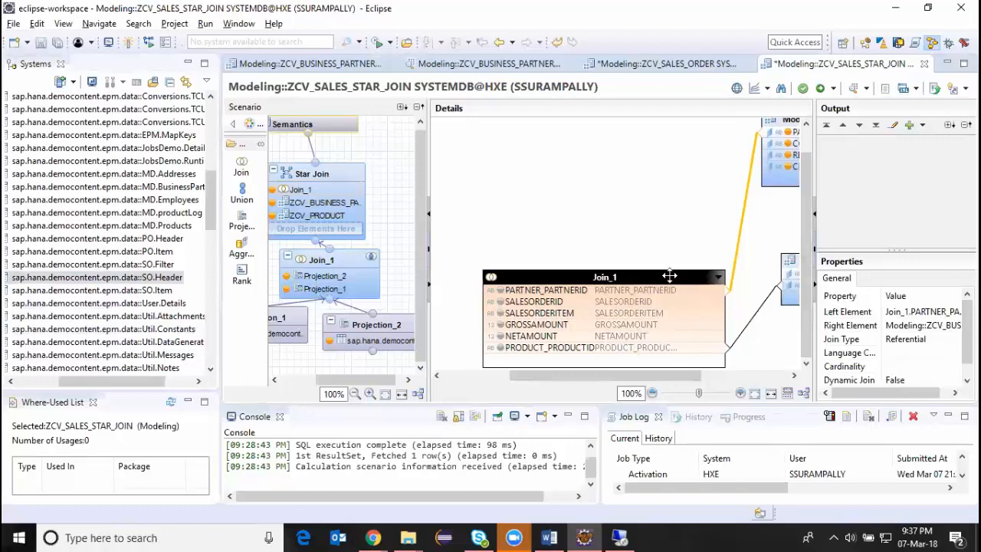
pyautogui.doubleClick(741, 237)
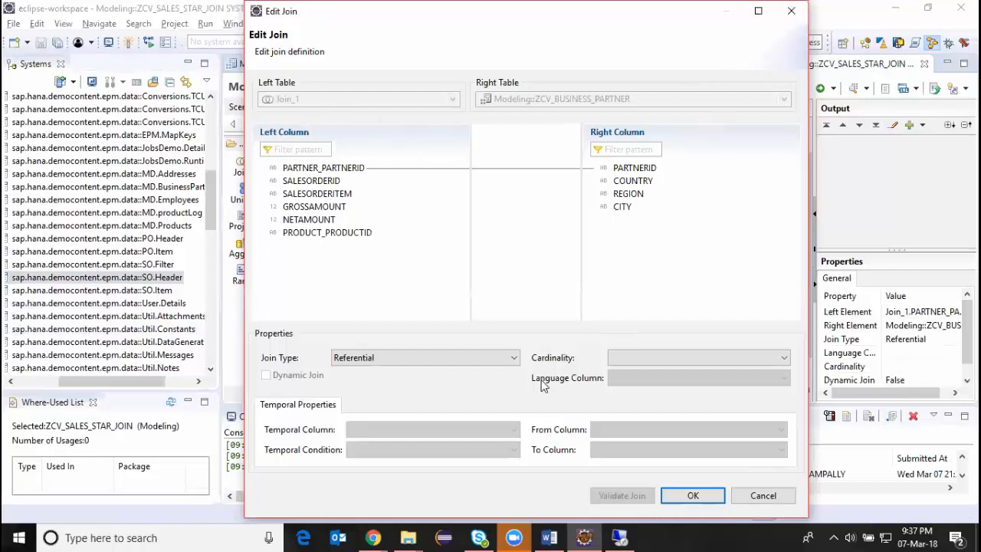
pyautogui.click(513, 357)
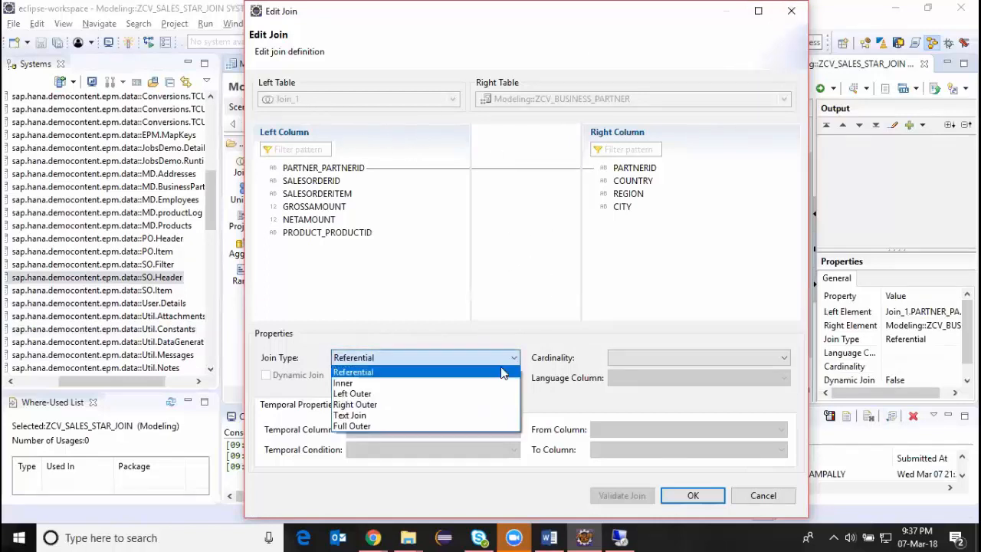
pyautogui.click(365, 394)
pyautogui.click(675, 496)
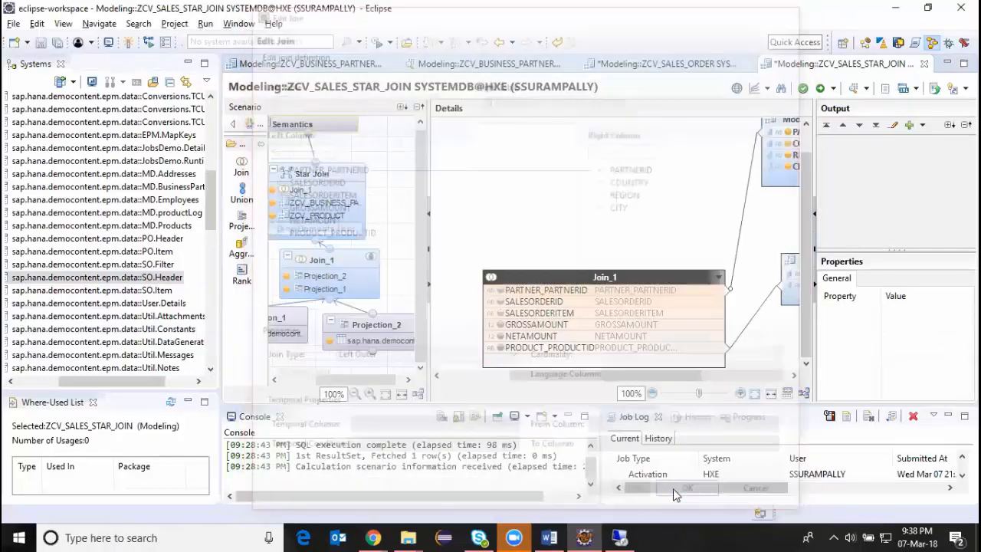
# Change the join type between Join_1 and ZCV_PRODUCT to Left Outer.
pyautogui.doubleClick(763, 309)
pyautogui.click(417, 358)
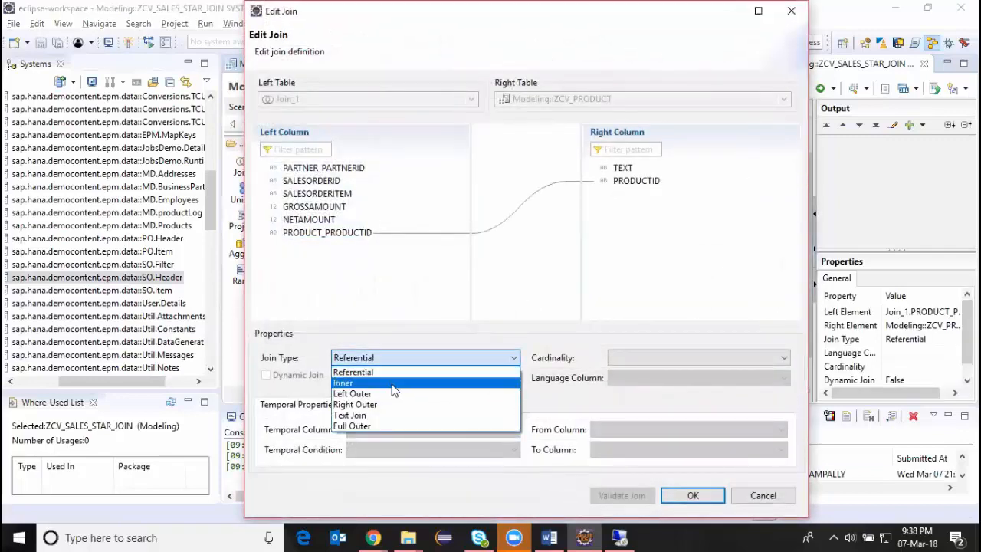
pyautogui.click(387, 394)
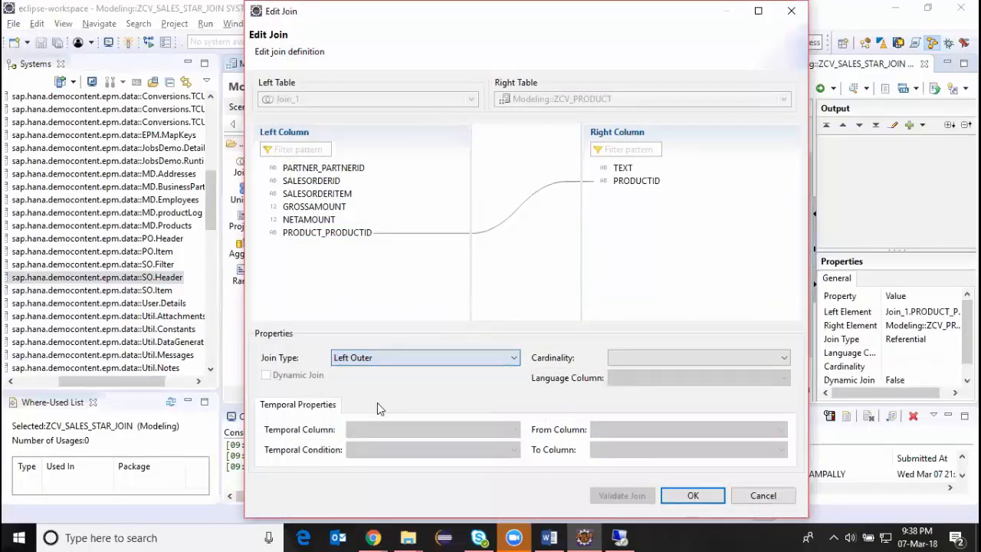
pyautogui.click(684, 495)
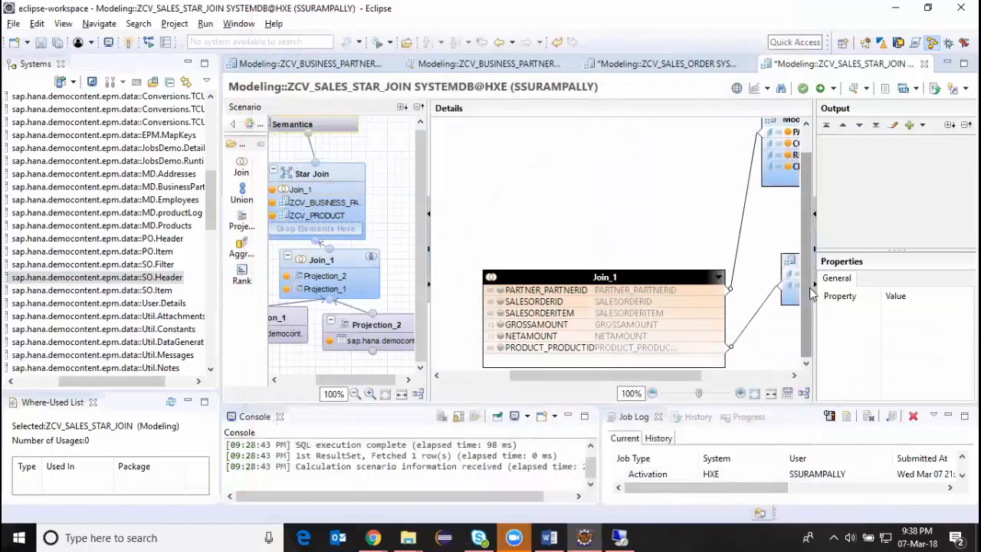
# Add SALESORDERID, SALESORDERITEM, GROSSAMOUNT and NETAMOUNT of Join_1 to the Star Join output.
pyautogui.click(500, 302)
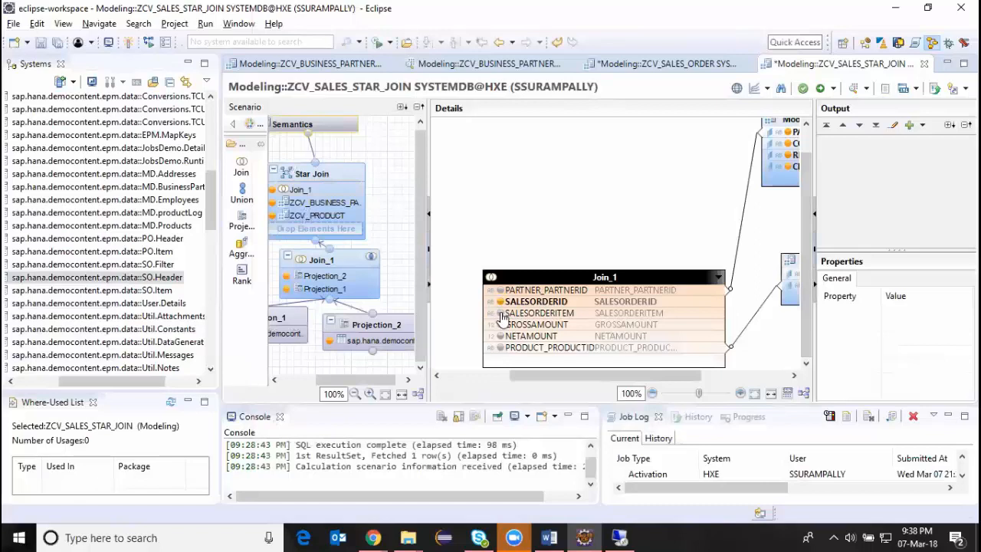
pyautogui.click(499, 313)
pyautogui.click(499, 325)
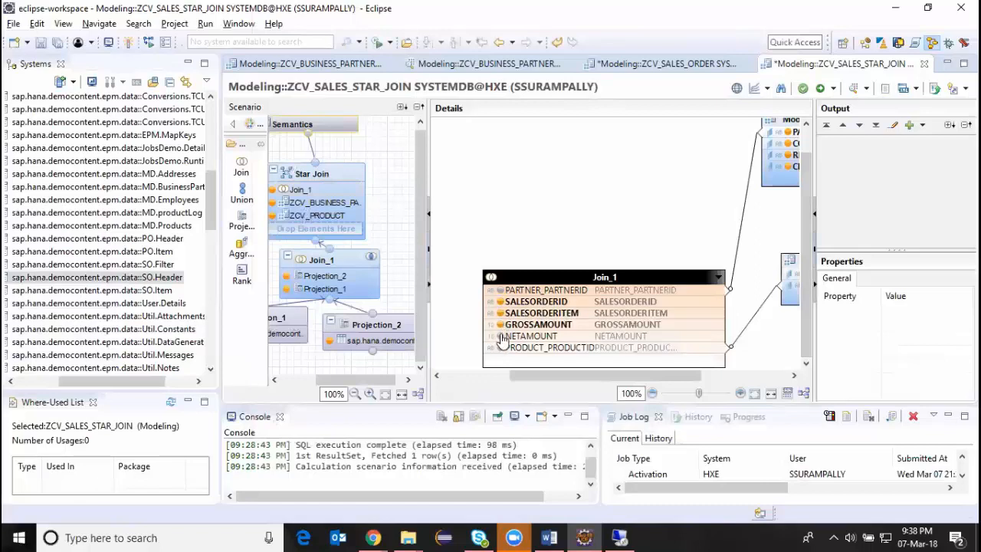
pyautogui.click(499, 336)
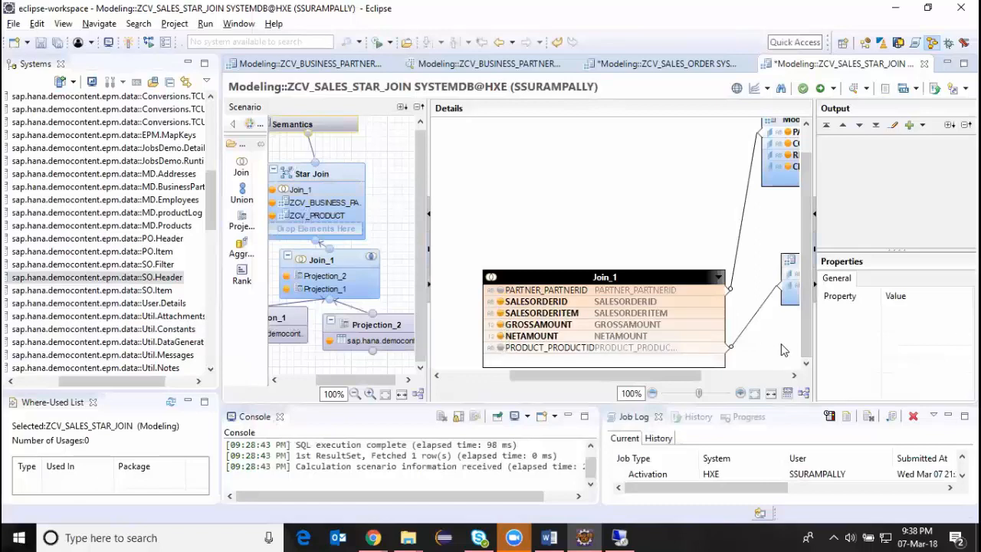
pyautogui.moveTo(695, 375); pyautogui.dragTo(617, 370)
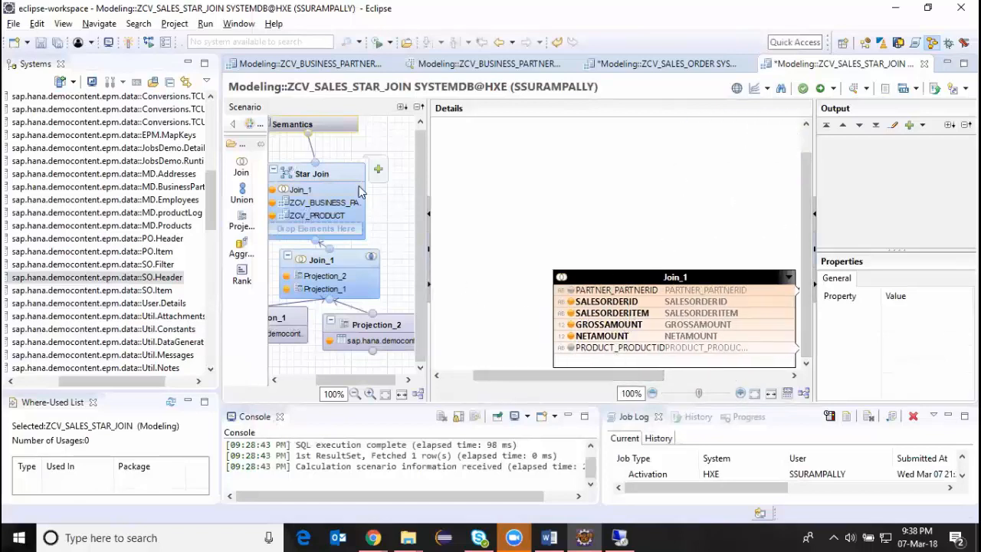
# Auto-assign attribute and measure types to the local columns in the Semantics node, and save and activate the view.
pyautogui.click(331, 128)
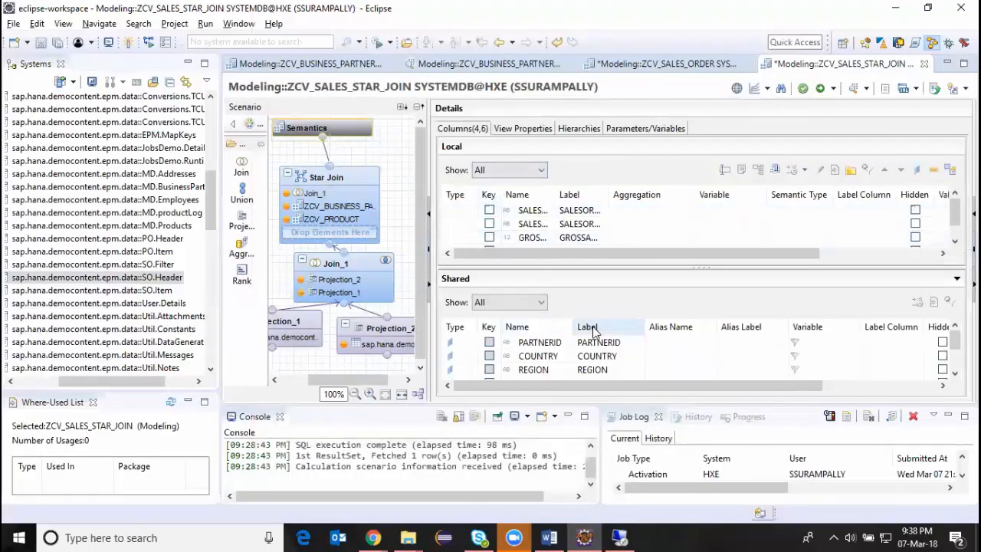
pyautogui.click(958, 353)
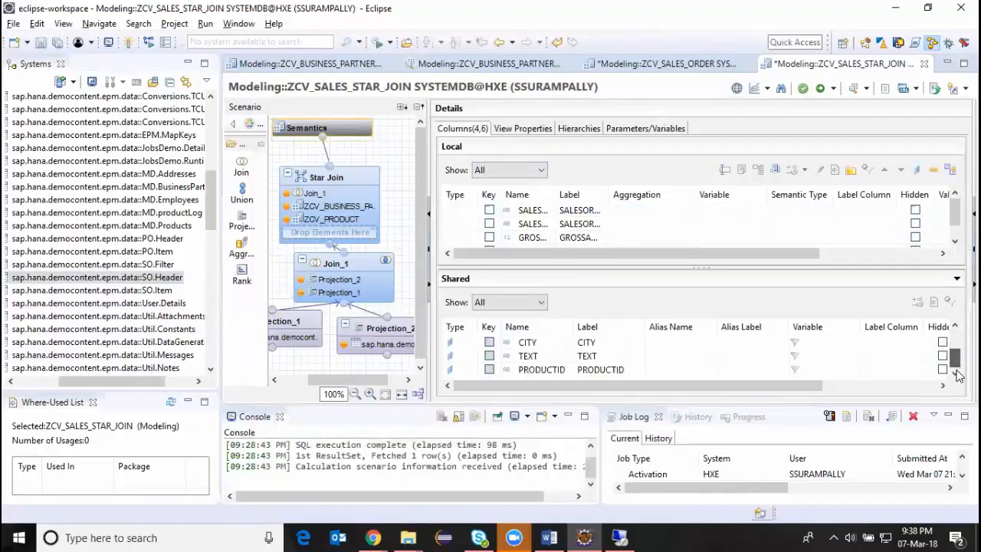
pyautogui.moveTo(958, 365); pyautogui.dragTo(957, 336)
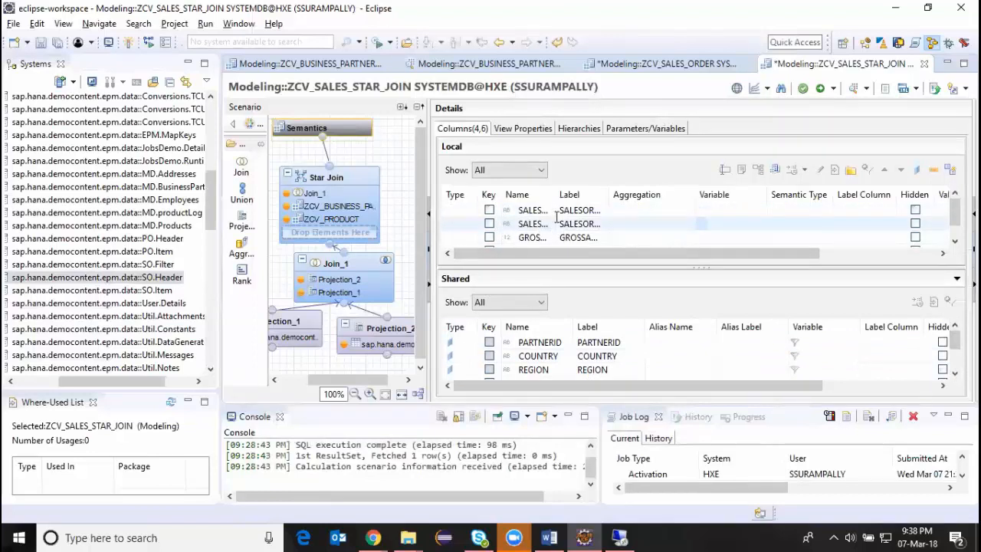
pyautogui.moveTo(553, 187); pyautogui.dragTo(576, 187)
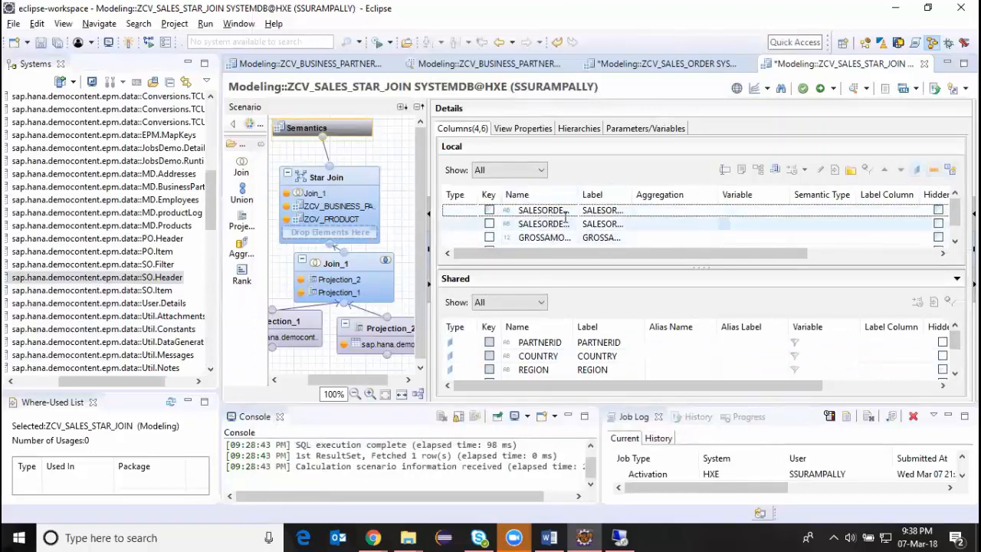
pyautogui.click(954, 173)
pyautogui.scroll(-1, 957, 222)
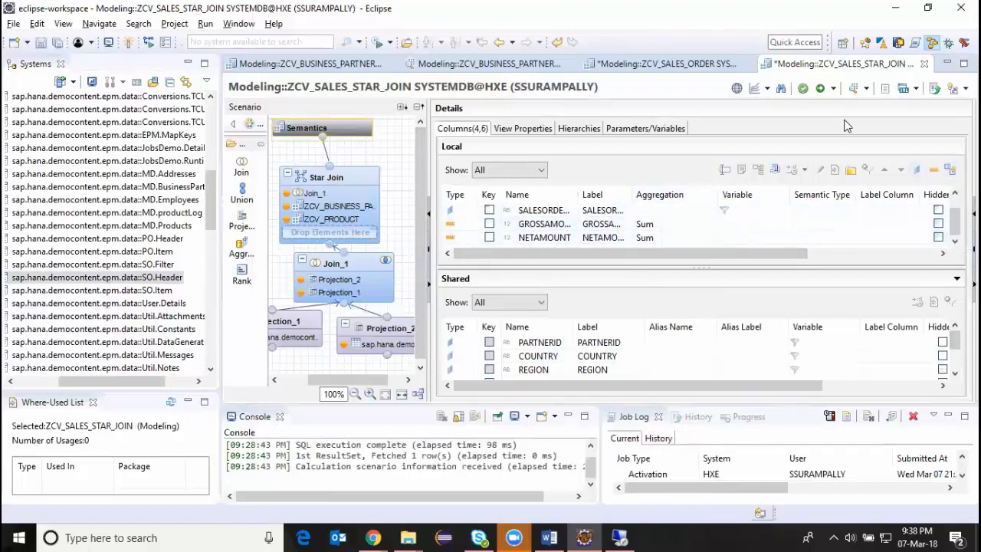
pyautogui.click(817, 90)
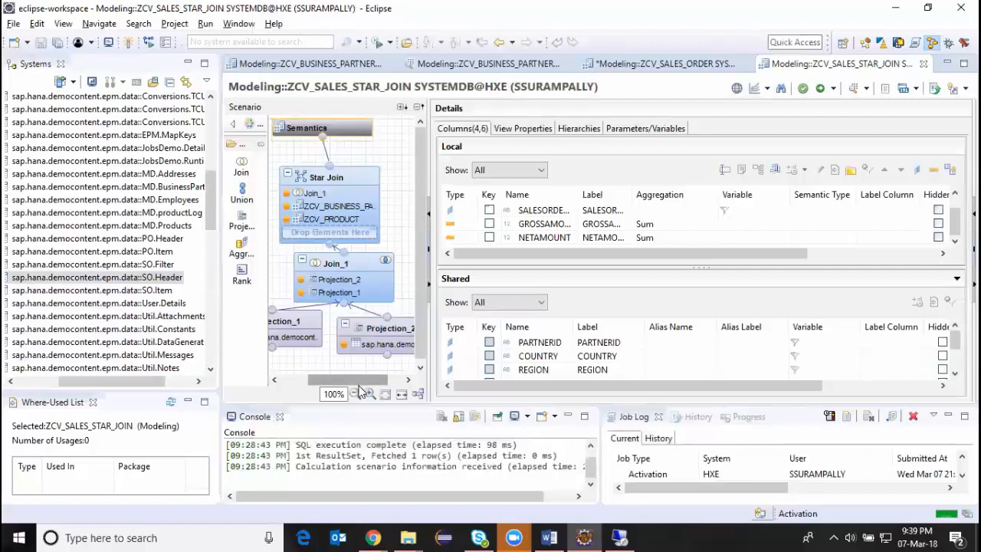
# Review the scenario: Projection_2's source table, the star join links to ZCV_BUSINESS_PARTNER and ZCV_PRODUCT, and the columns in Semantics.
pyautogui.moveTo(358, 383); pyautogui.dragTo(373, 383)
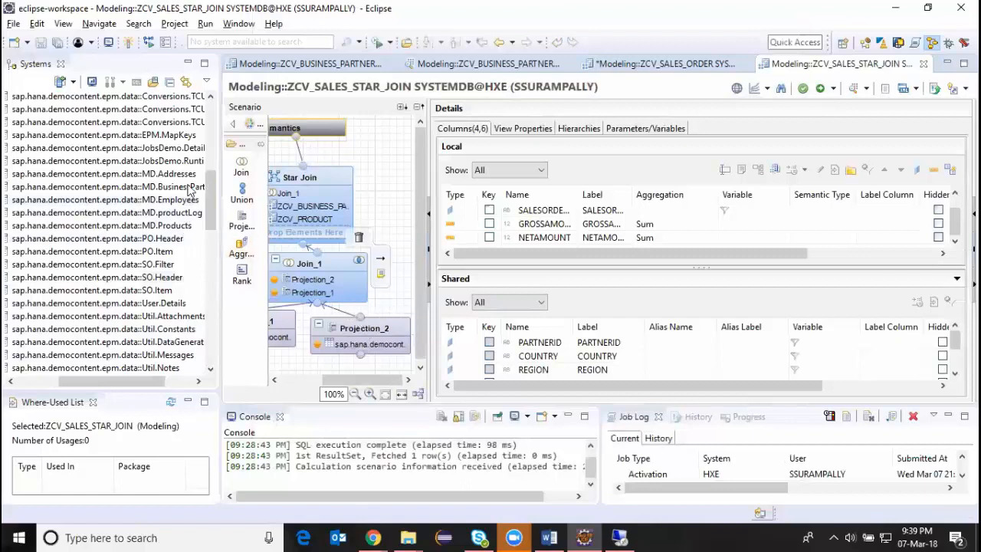
pyautogui.moveTo(346, 380); pyautogui.dragTo(307, 381)
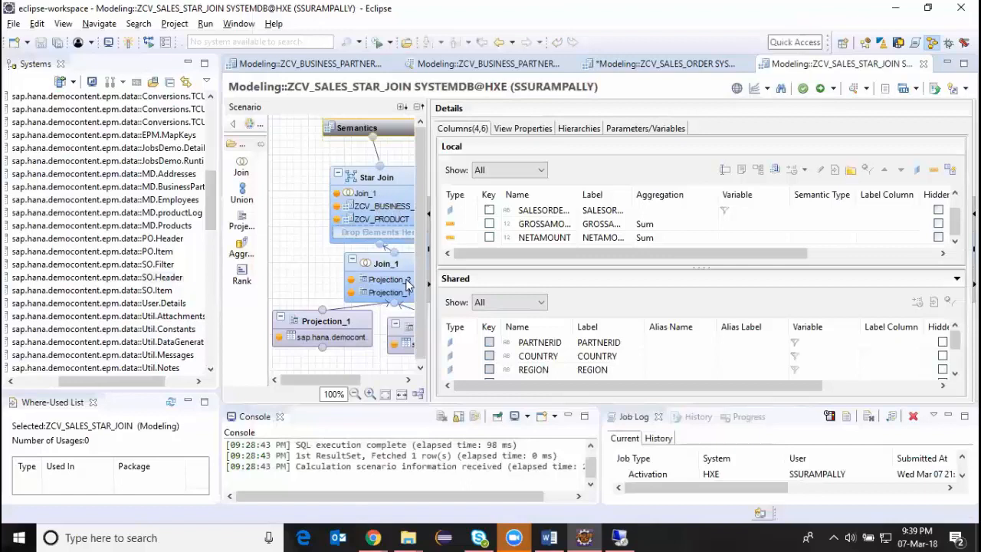
pyautogui.moveTo(344, 376)
pyautogui.mouseDown()
pyautogui.moveTo(368, 380)
pyautogui.moveTo(356, 383)
pyautogui.mouseUp()
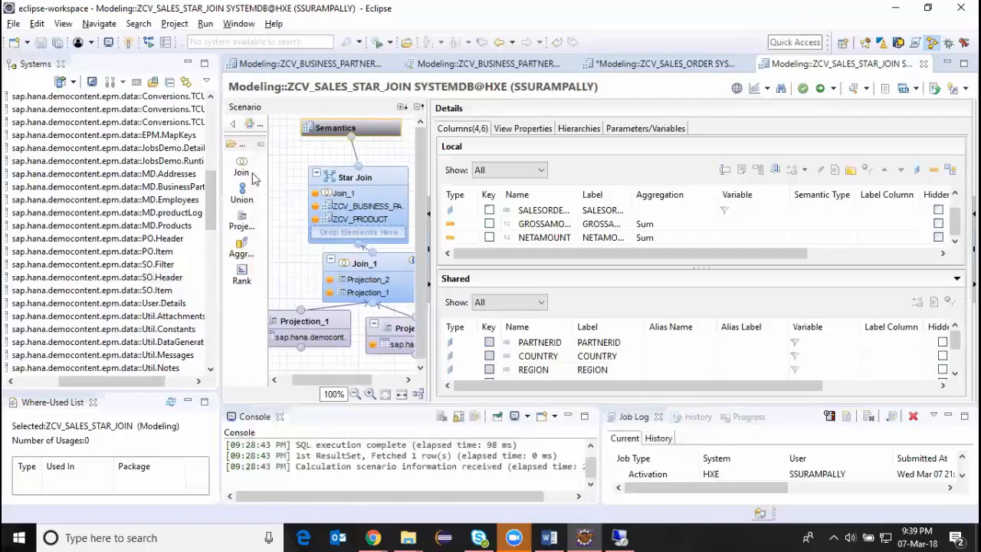
pyautogui.moveTo(219, 130); pyautogui.dragTo(147, 132)
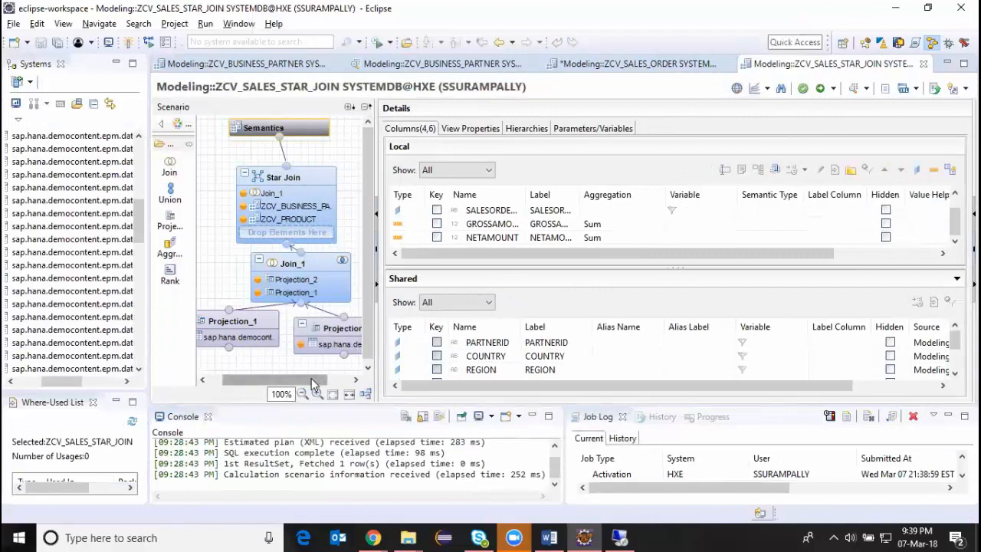
pyautogui.moveTo(317, 380); pyautogui.dragTo(335, 381)
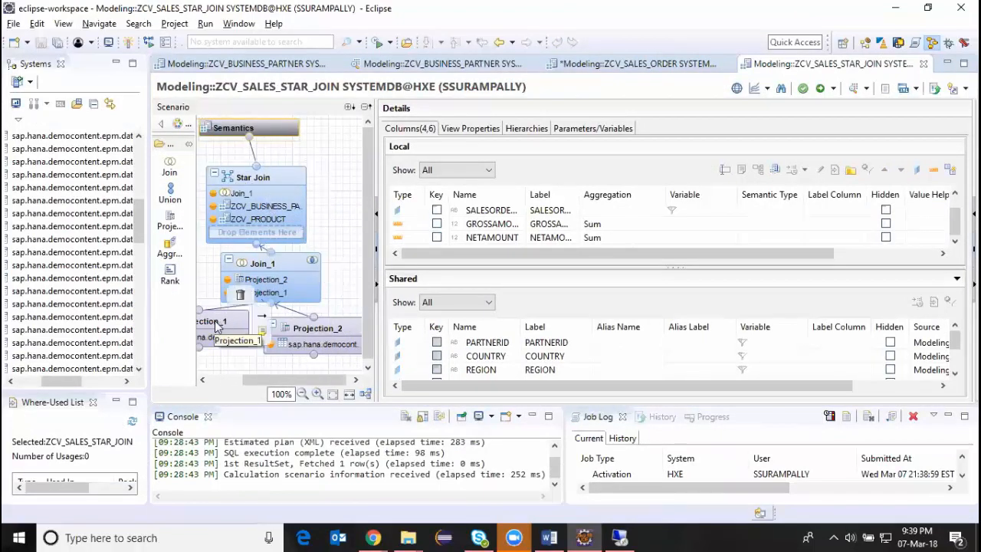
pyautogui.click(312, 341)
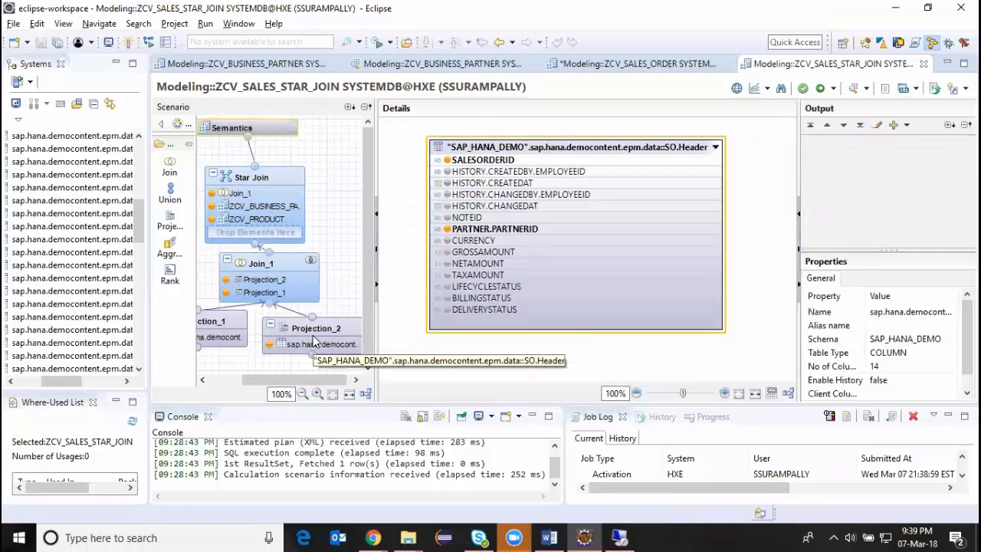
pyautogui.click(262, 207)
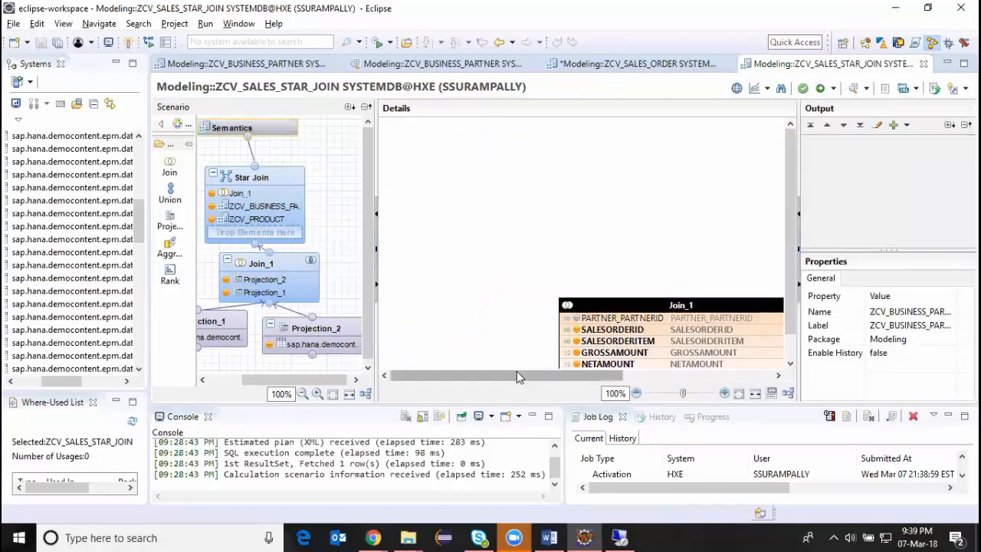
pyautogui.moveTo(516, 375); pyautogui.dragTo(666, 376)
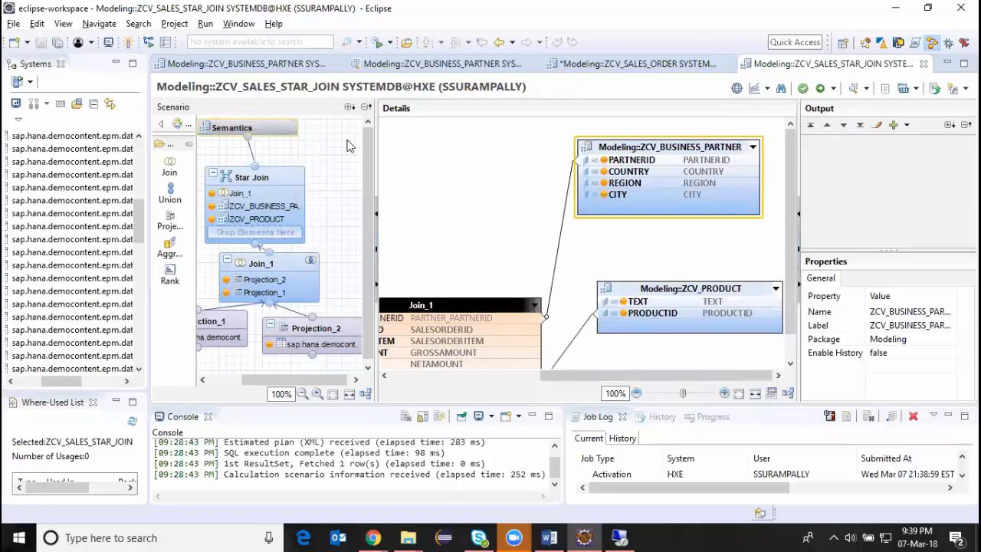
pyautogui.click(291, 128)
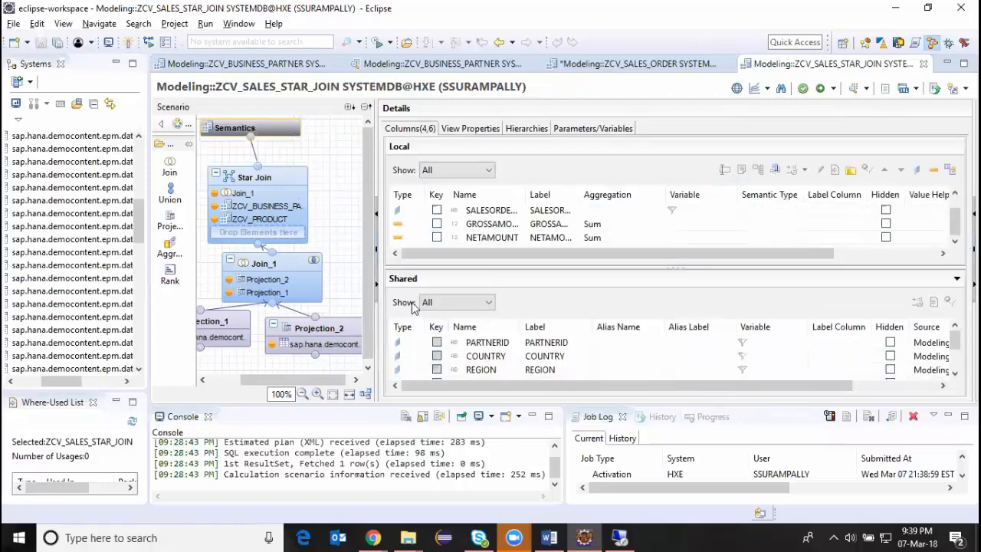
# Bring the Modeling package's calculation views into view in the system tree, and inspect ZCV_BUSINESS_PARTNER in the Star Join node.
pyautogui.moveTo(138, 239); pyautogui.dragTo(140, 366)
pyautogui.moveTo(75, 387); pyautogui.dragTo(48, 387)
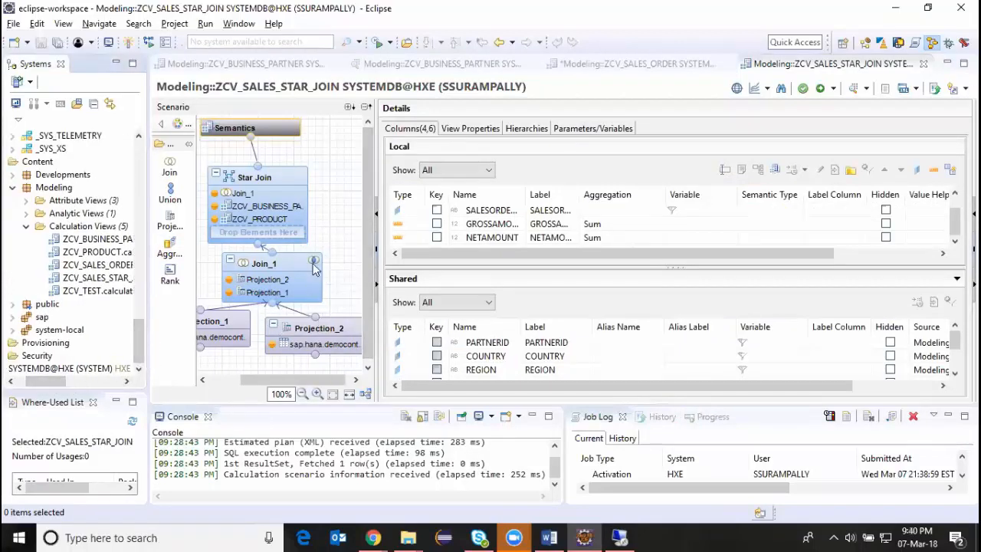
pyautogui.click(265, 207)
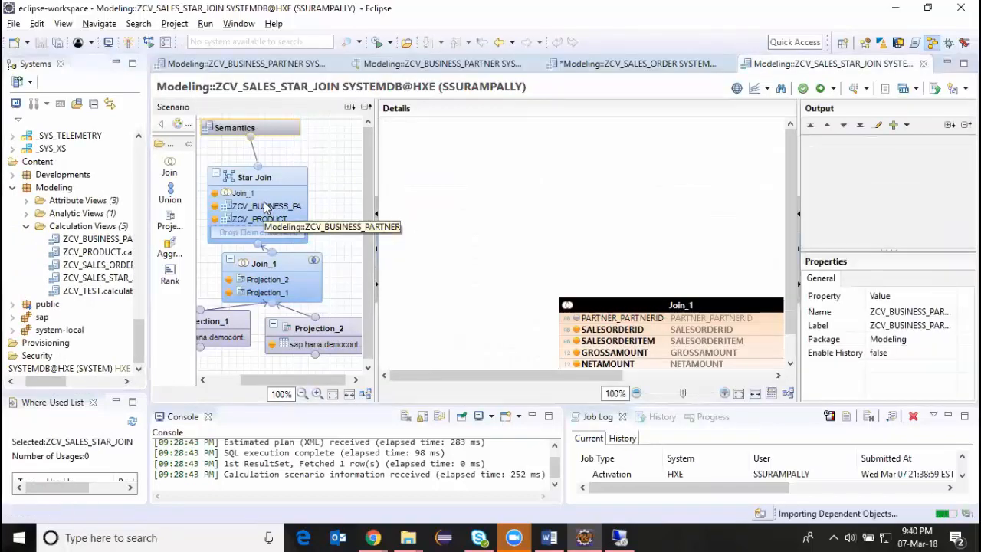
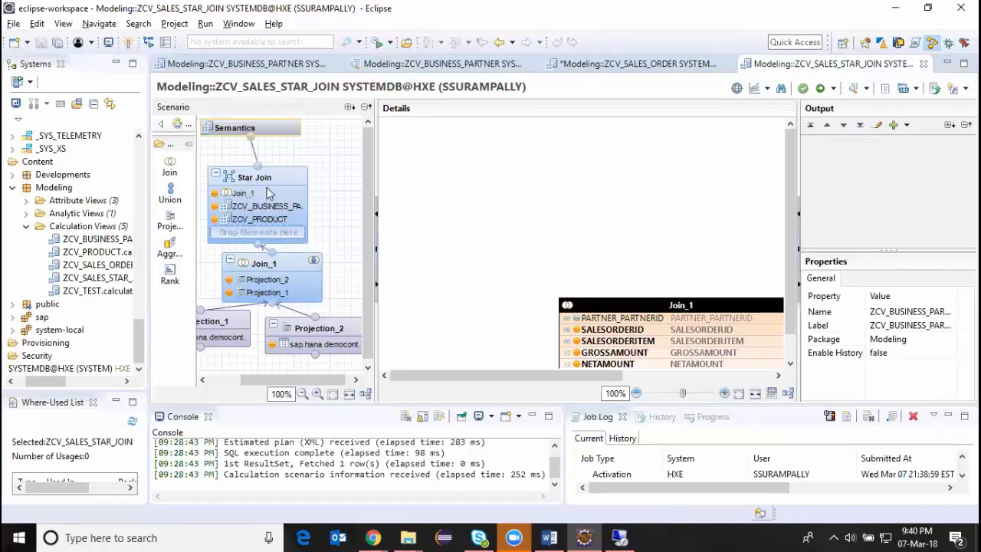
# Show the ZCV_SALES_ORDER scenario up to Semantics, and read the star join example in the HANA modeling notes in Word.
pyautogui.click(637, 65)
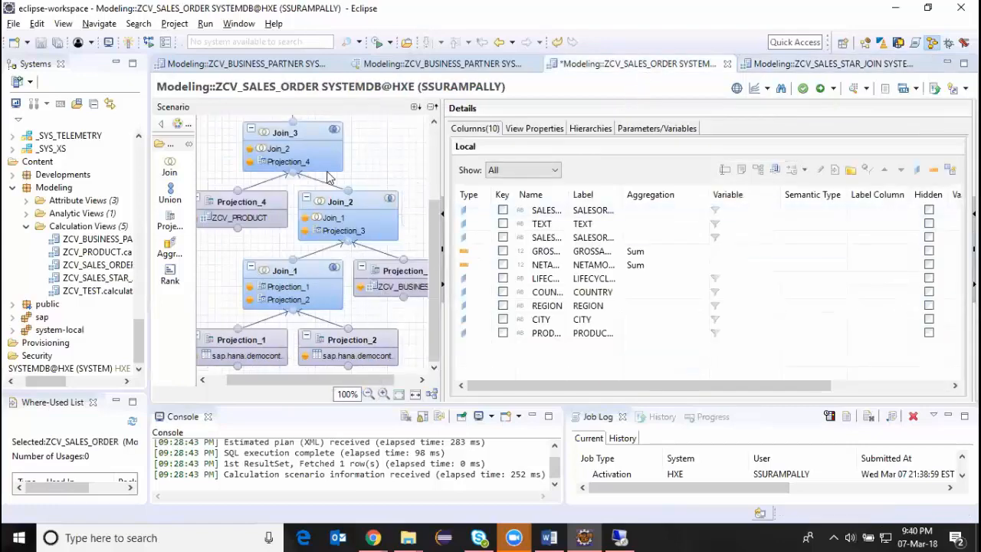
pyautogui.moveTo(437, 210); pyautogui.dragTo(436, 151)
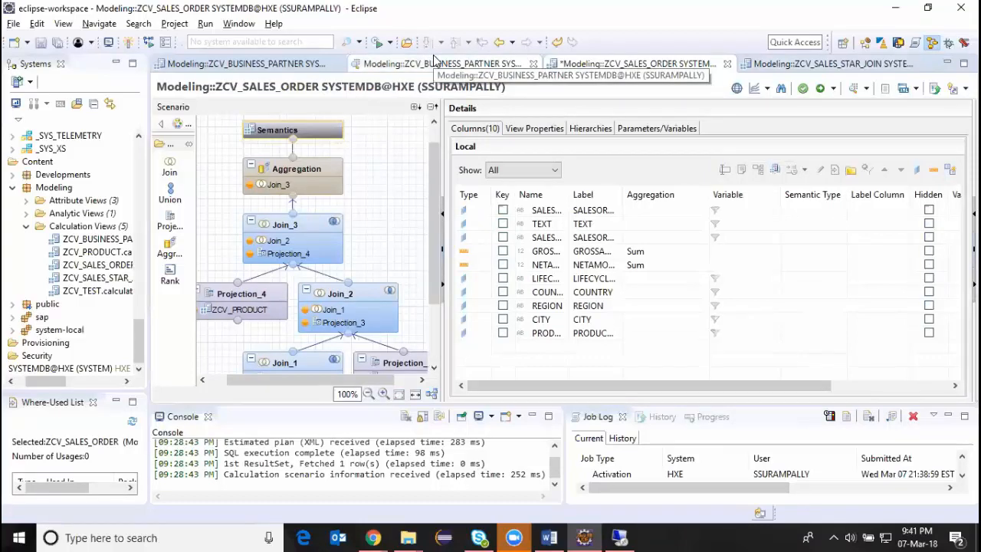
pyautogui.click(549, 537)
pyautogui.scroll(-3, 418, 264)
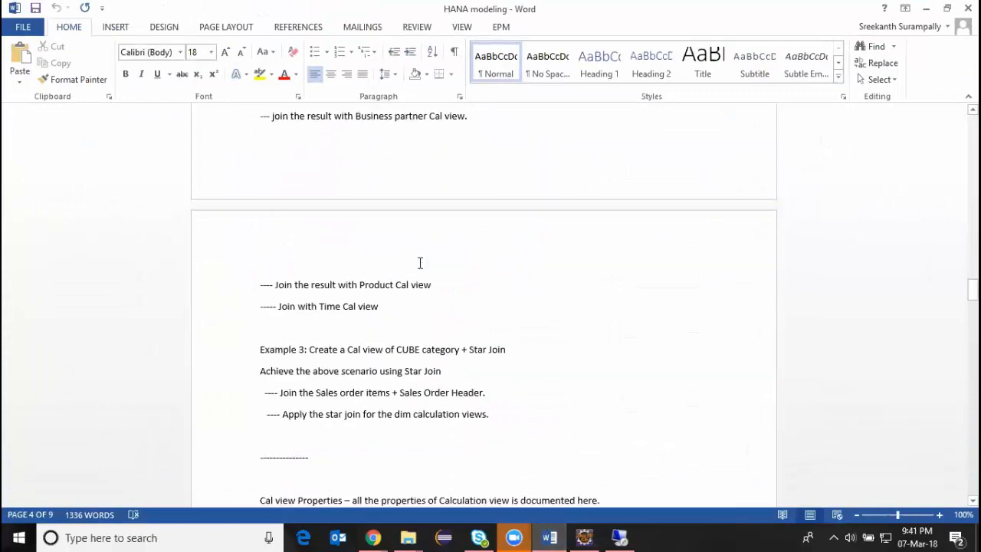
pyautogui.scroll(-2, 441, 314)
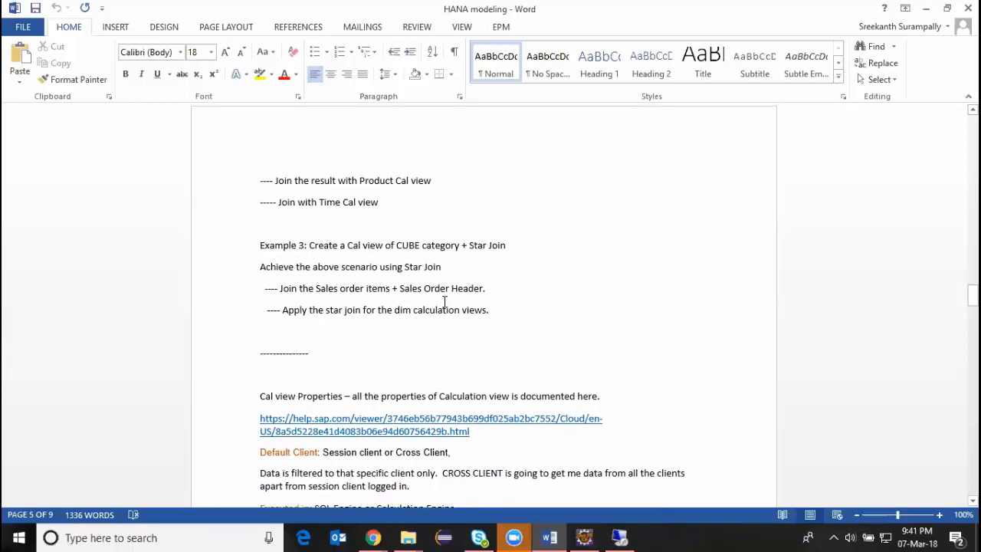
# Back in Eclipse, trace the ZCV_SALES_ORDER scenario from Projection_1 and Projection_2 through the chained joins up to Aggregation and Semantics.
pyautogui.hotkey('alt', 'Tab')
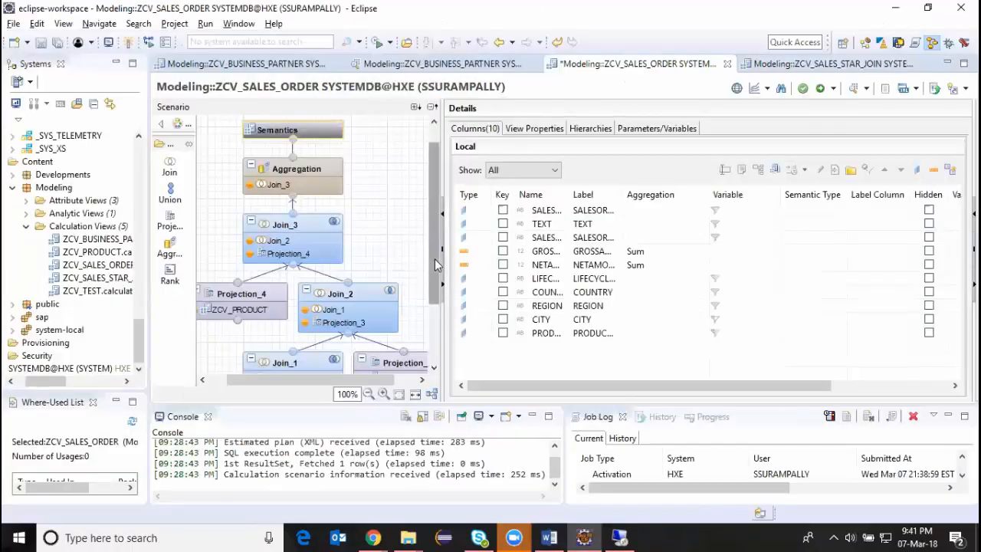
pyautogui.scroll(-3, 434, 264)
pyautogui.moveTo(268, 349)
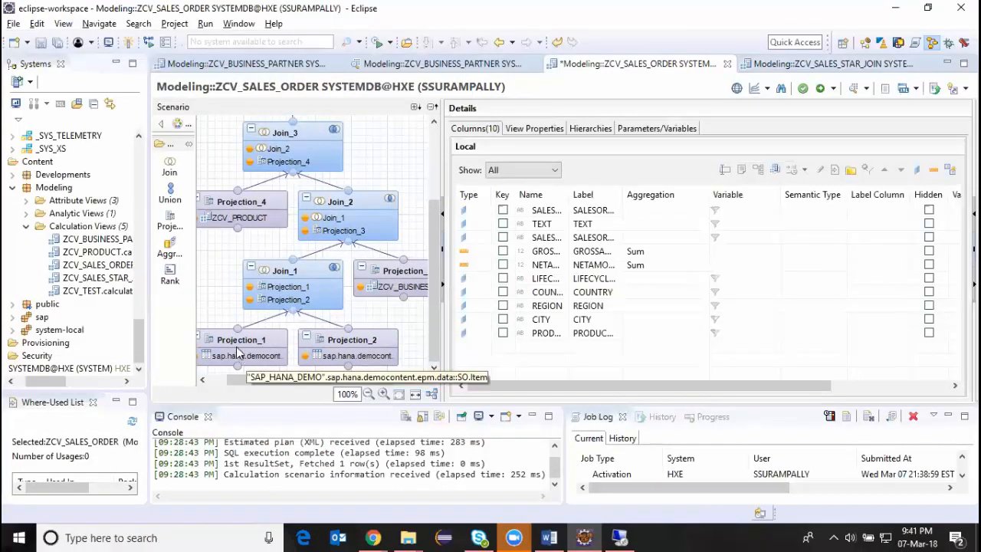
pyautogui.moveTo(304, 314)
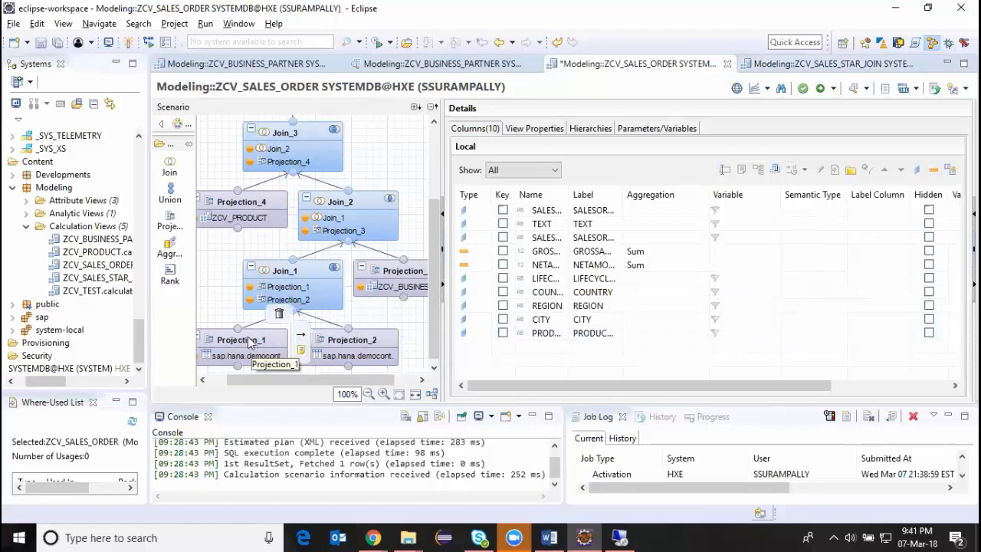
pyautogui.moveTo(325, 275)
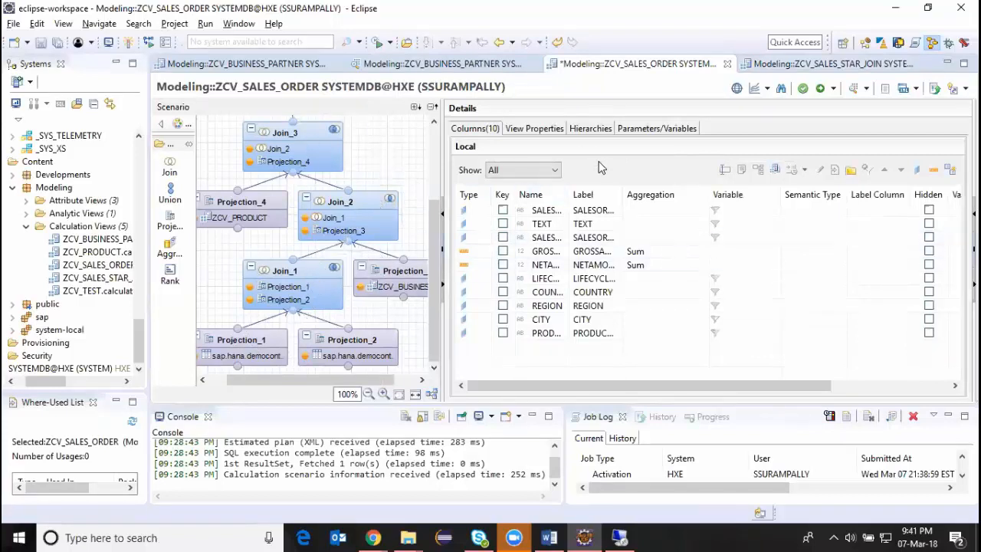
pyautogui.moveTo(357, 340)
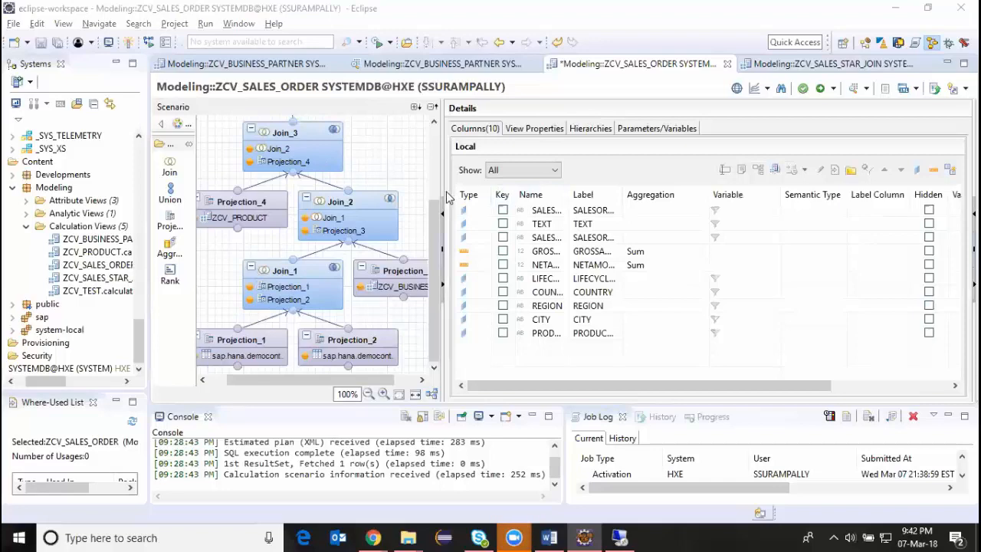
pyautogui.moveTo(432, 222); pyautogui.dragTo(429, 145)
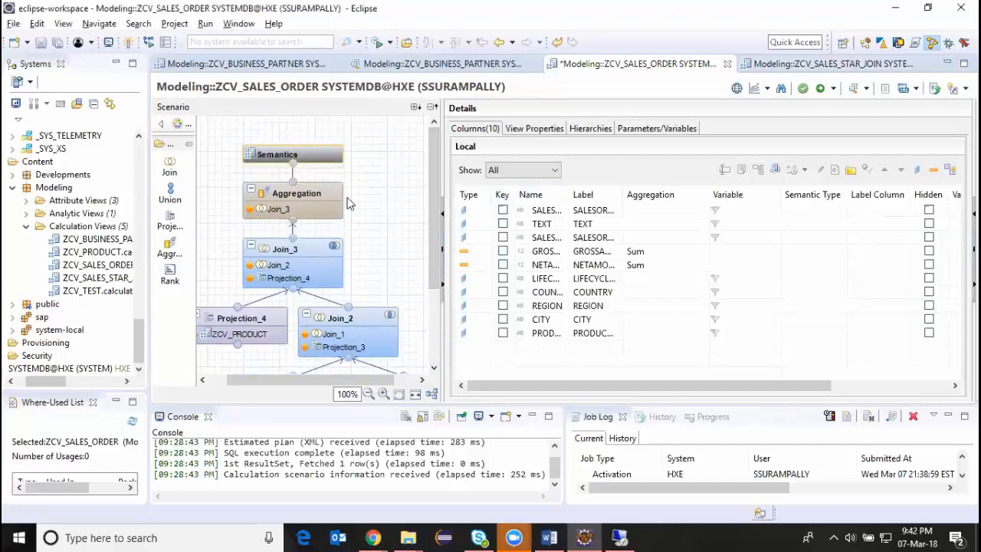
# Inspect Join_1's columns and its links to the dimension views in ZCV_SALES_STAR_JOIN, and compare the design with ZCV_SALES_ORDER.
pyautogui.click(784, 66)
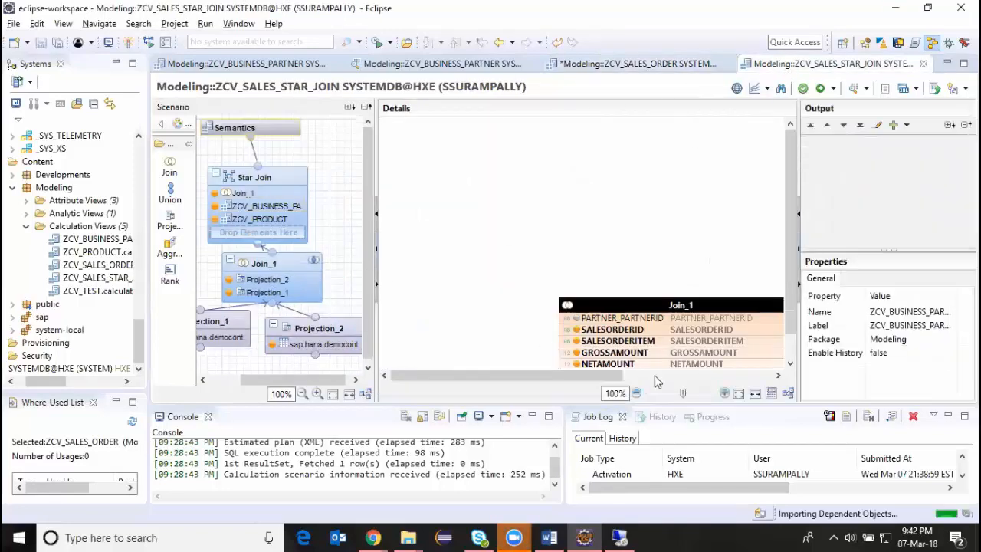
pyautogui.moveTo(795, 256); pyautogui.dragTo(795, 280)
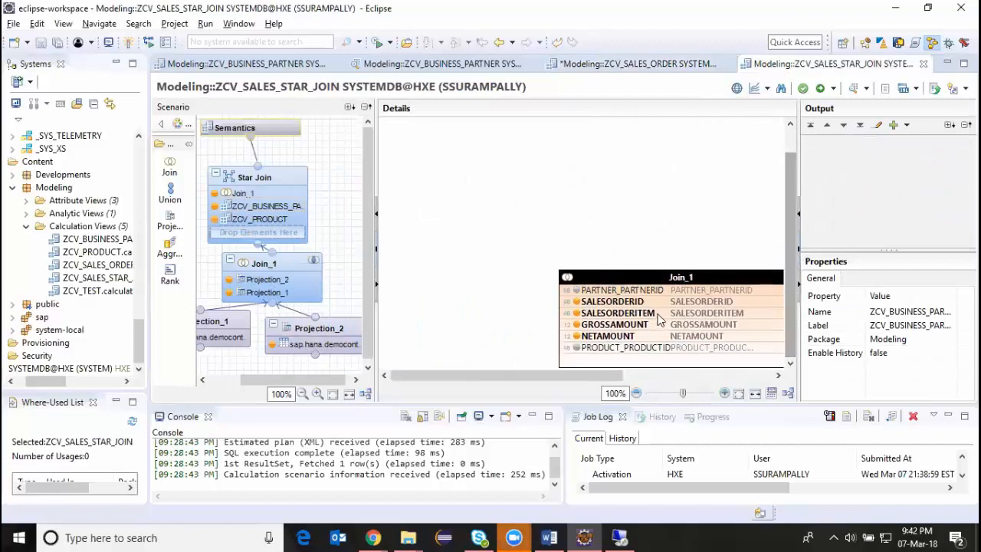
pyautogui.rightClick(624, 305)
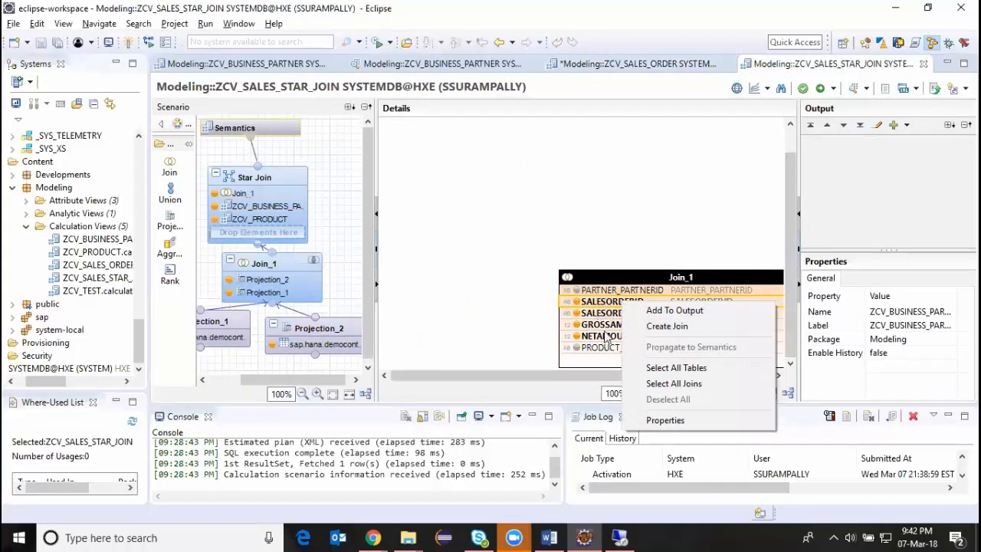
pyautogui.rightClick(608, 326)
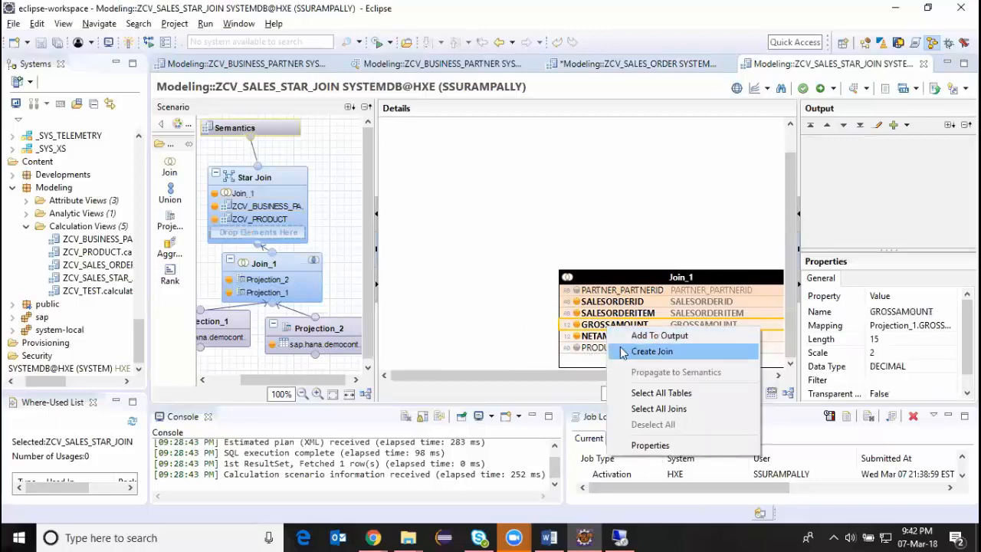
pyautogui.click(581, 378)
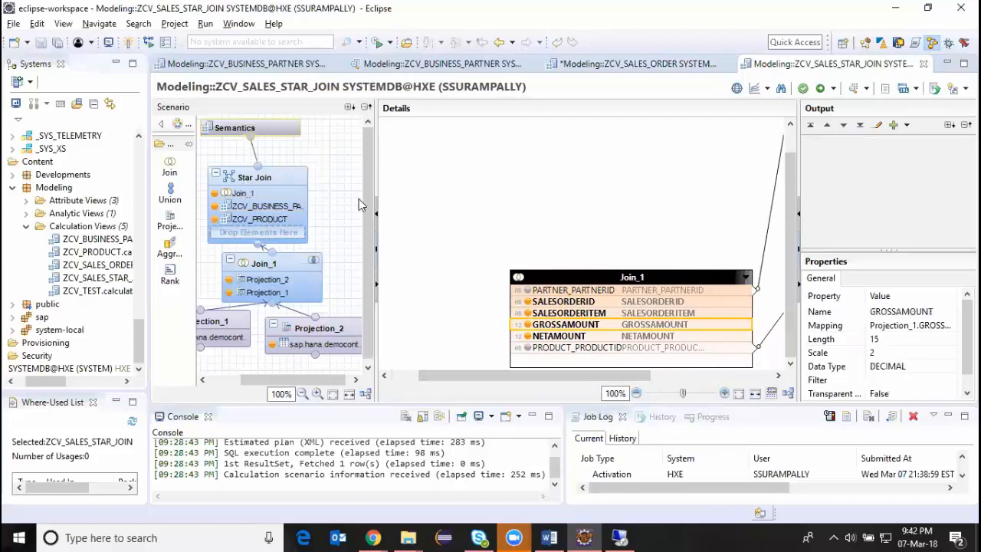
pyautogui.moveTo(603, 376); pyautogui.dragTo(684, 374)
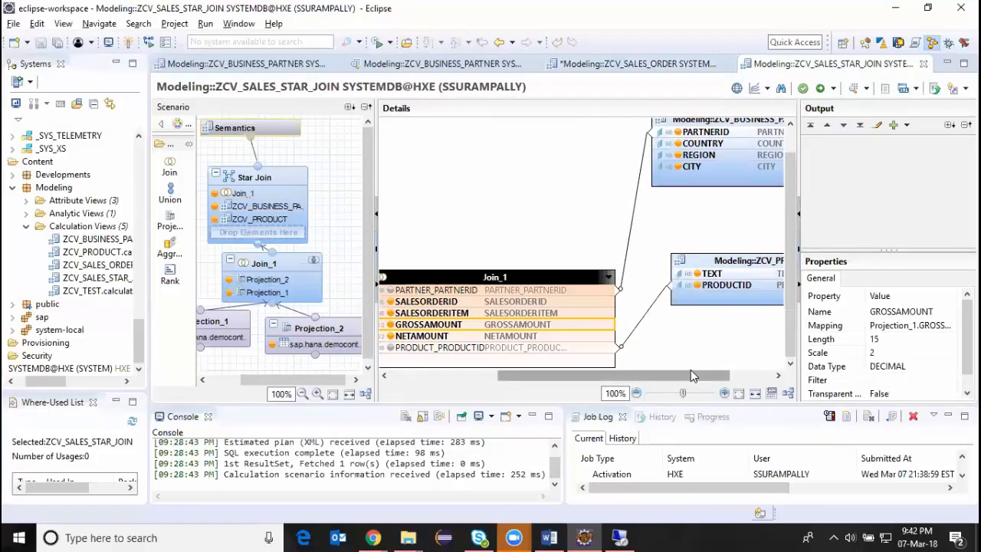
pyautogui.click(635, 64)
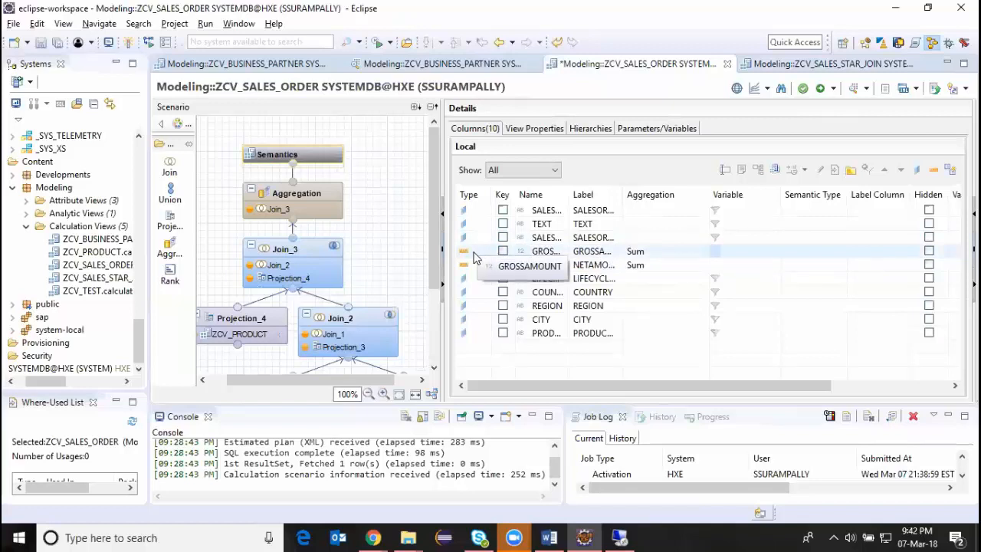
pyautogui.click(796, 65)
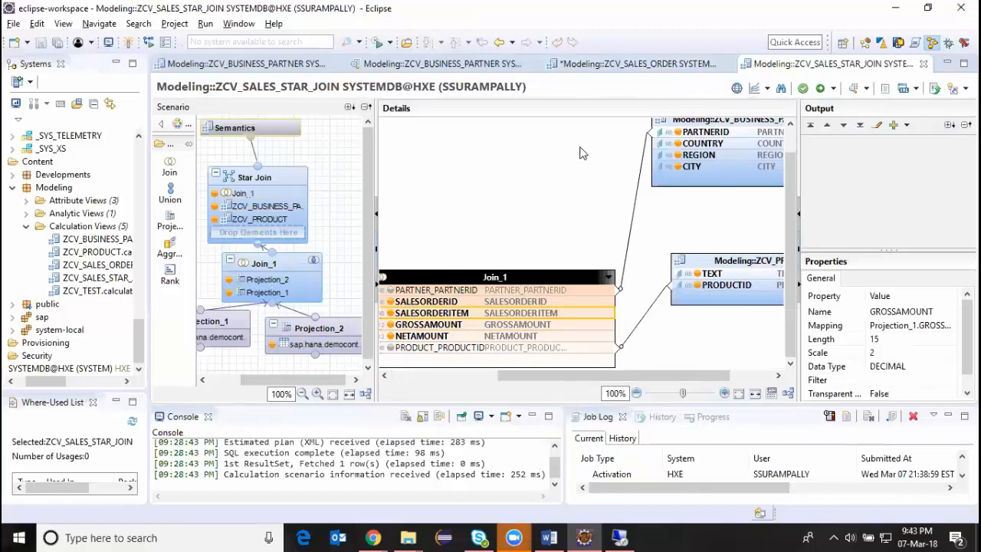
# Review Examples 1 to 3 in the HANA modeling Word document, and highlight the beginning of the Cal view Properties line.
pyautogui.click(549, 537)
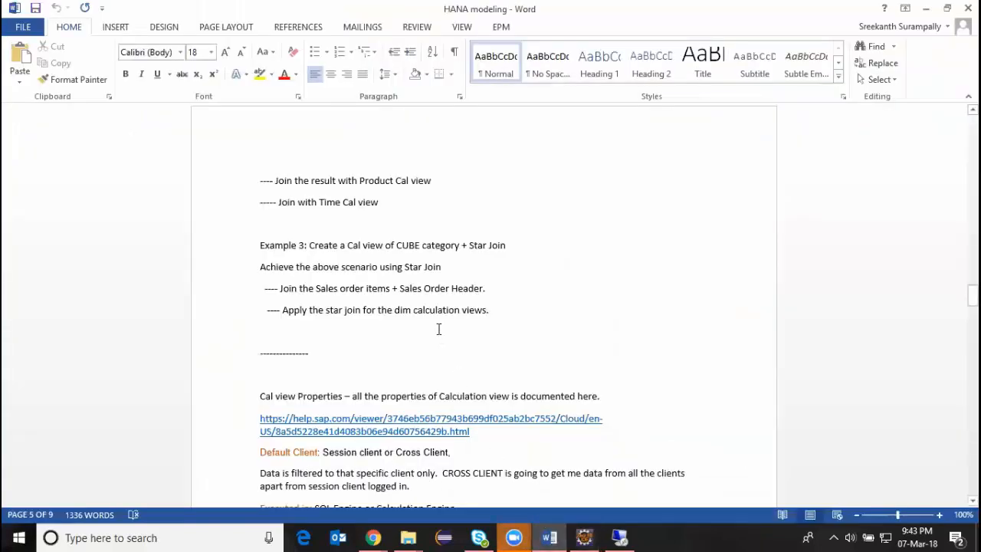
pyautogui.scroll(1, 438, 316)
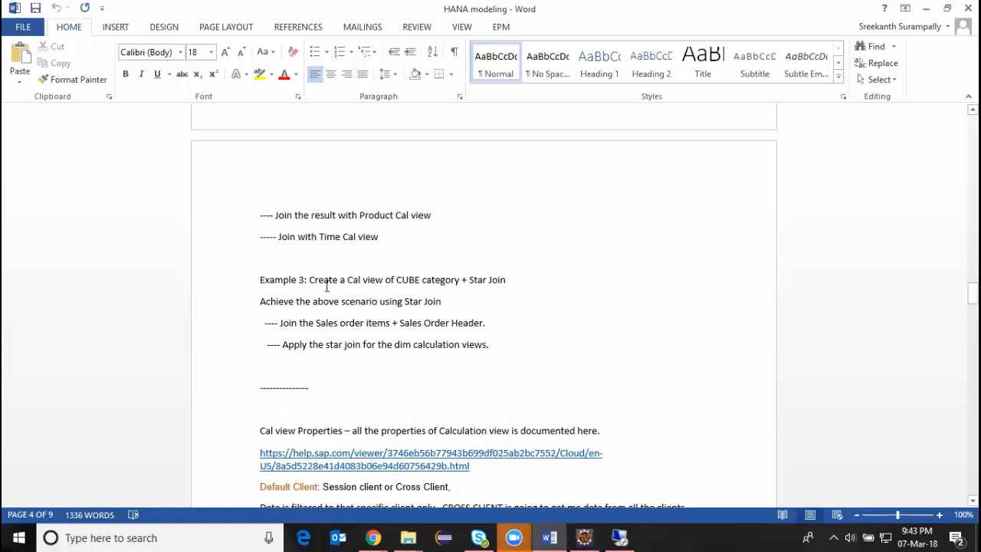
pyautogui.moveTo(254, 278); pyautogui.dragTo(398, 280)
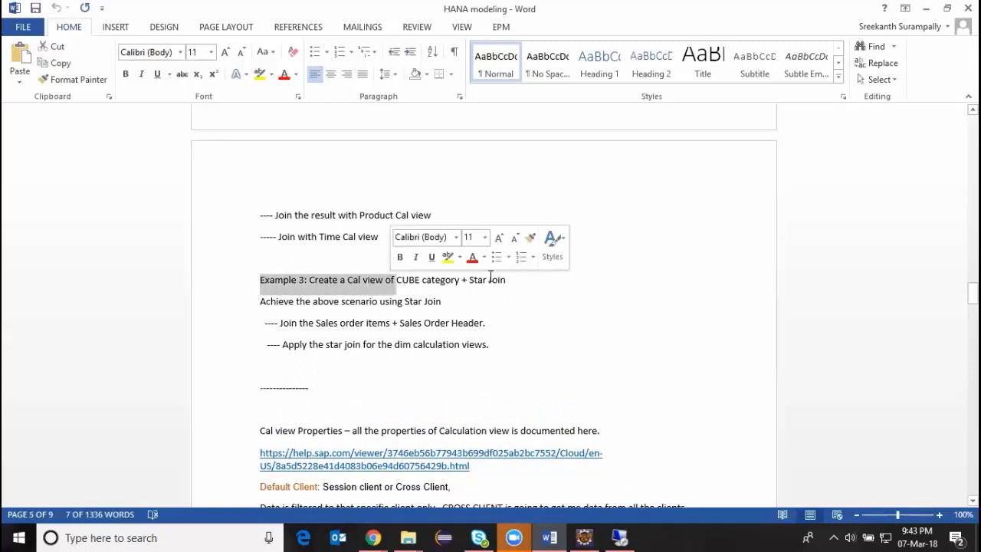
pyautogui.scroll(9, 488, 264)
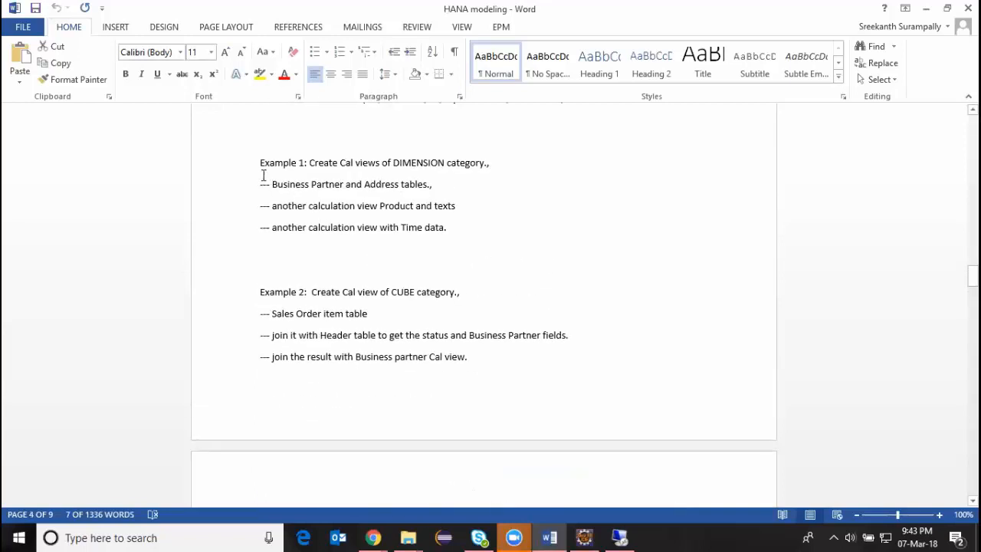
pyautogui.moveTo(258, 294); pyautogui.dragTo(569, 374)
pyautogui.scroll(-6, 462, 348)
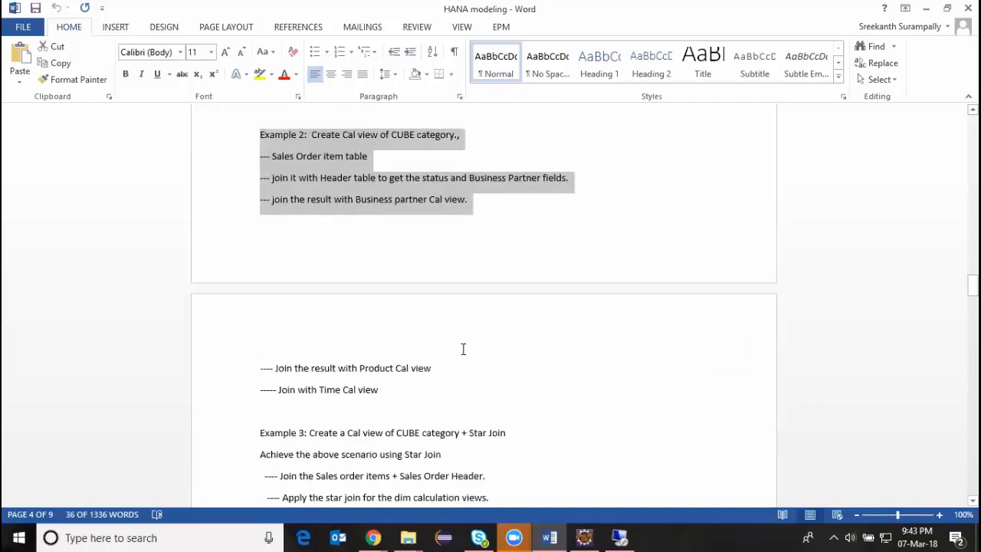
pyautogui.scroll(-1, 463, 350)
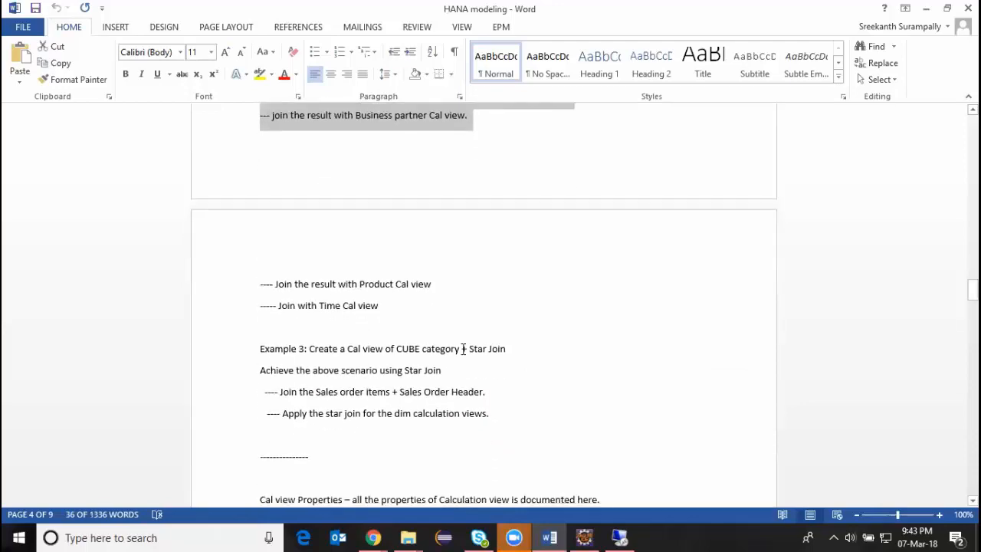
pyautogui.scroll(-4, 354, 346)
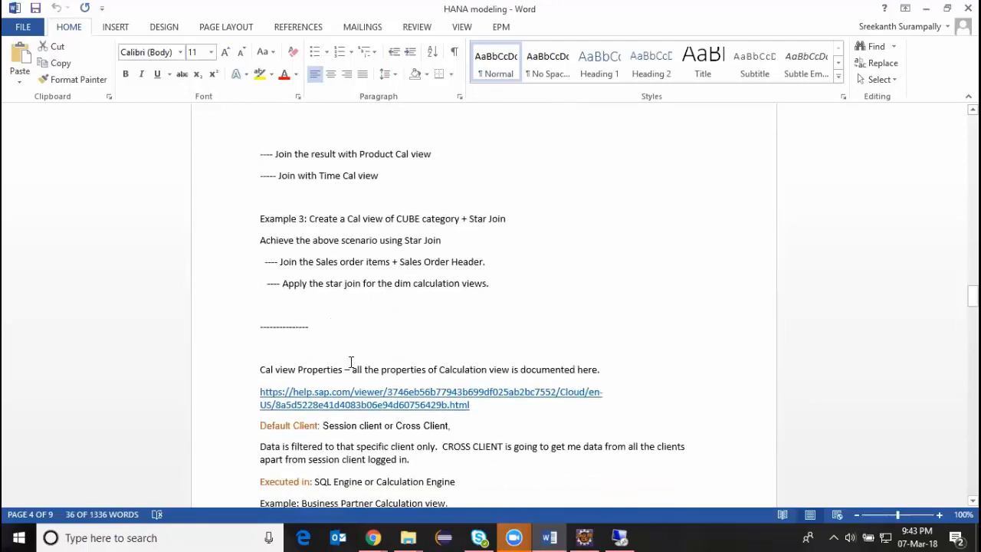
pyautogui.click(313, 316)
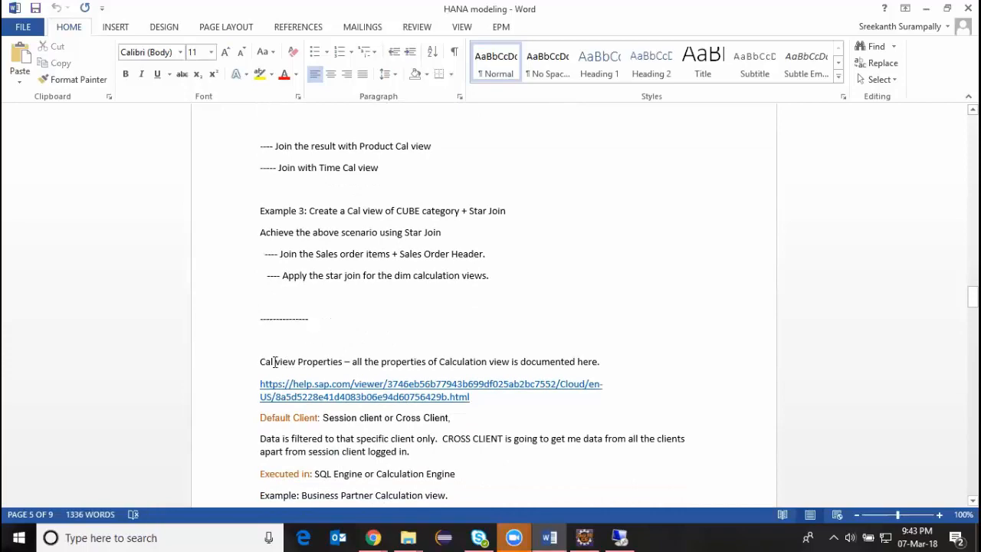
pyautogui.moveTo(260, 362); pyautogui.dragTo(382, 361)
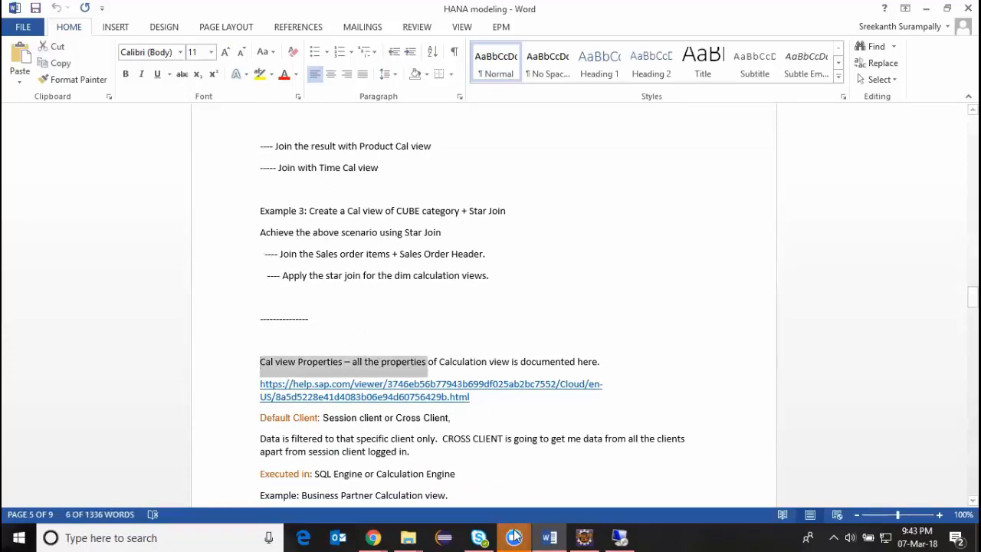
# Select the Semantics node of ZCV_SALES_STAR_JOIN in Eclipse, and read the Word notes on calculation view properties, UNION node and RANK node.
pyautogui.click(584, 537)
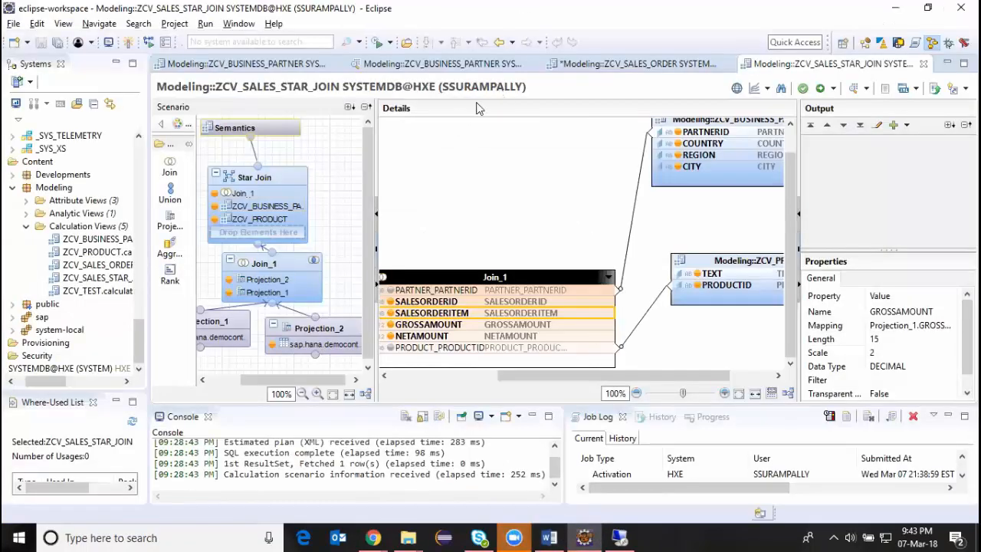
pyautogui.click(262, 127)
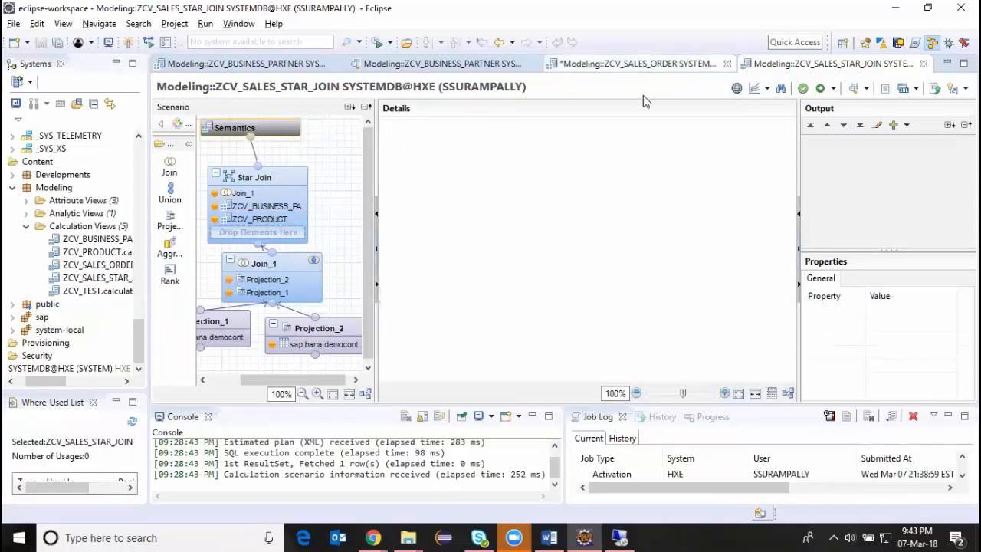
pyautogui.hotkey('alt', 'Tab')
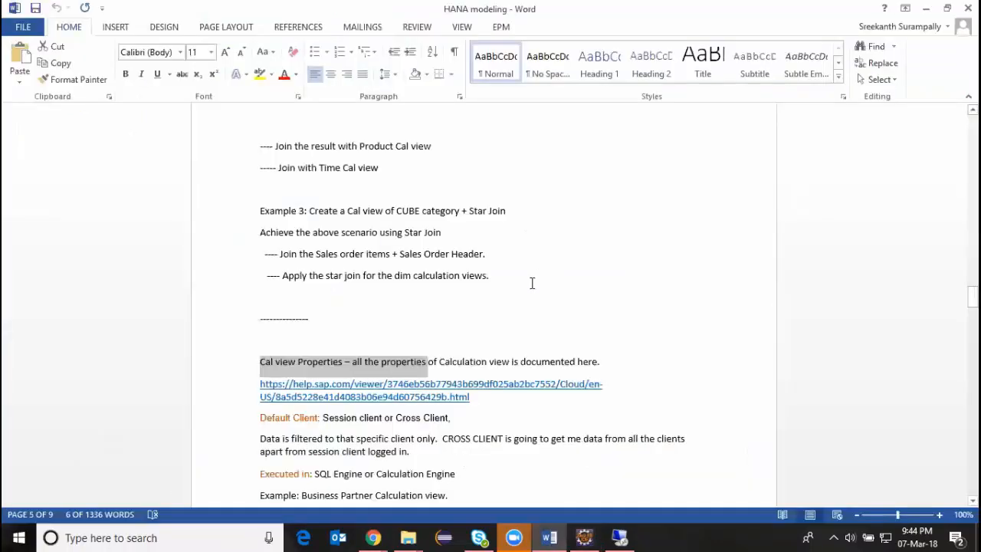
pyautogui.scroll(-2, 306, 383)
pyautogui.scroll(-3, 297, 369)
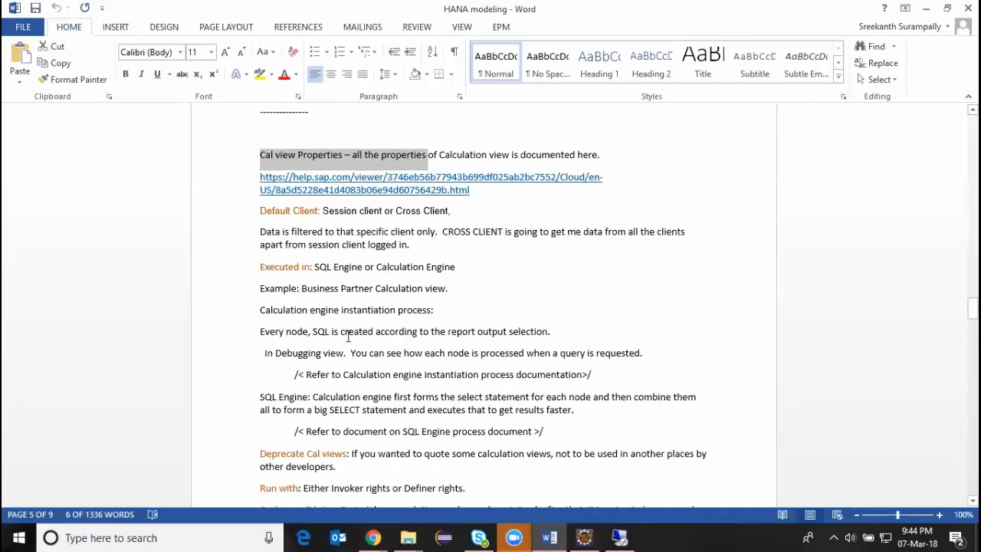
pyautogui.scroll(-5, 348, 326)
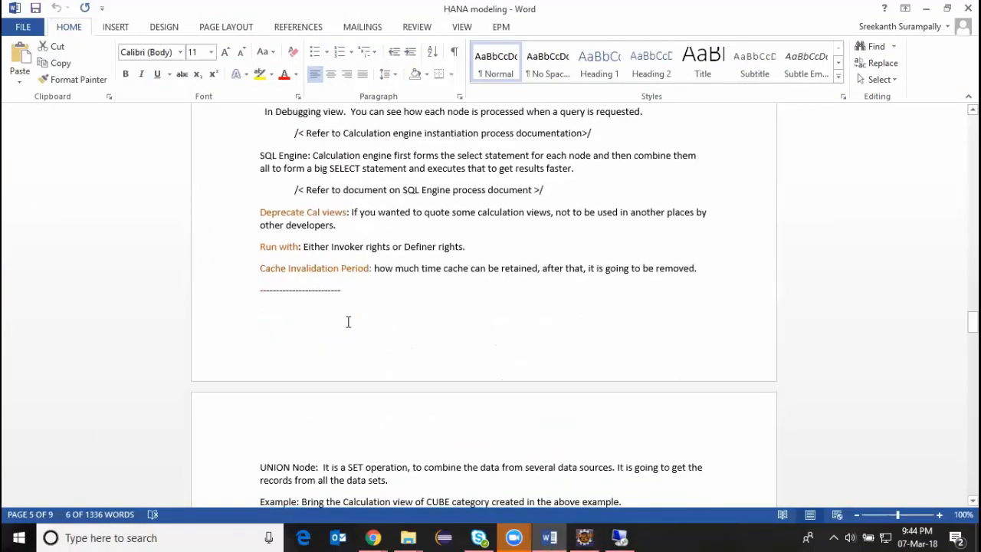
pyautogui.scroll(-3, 347, 322)
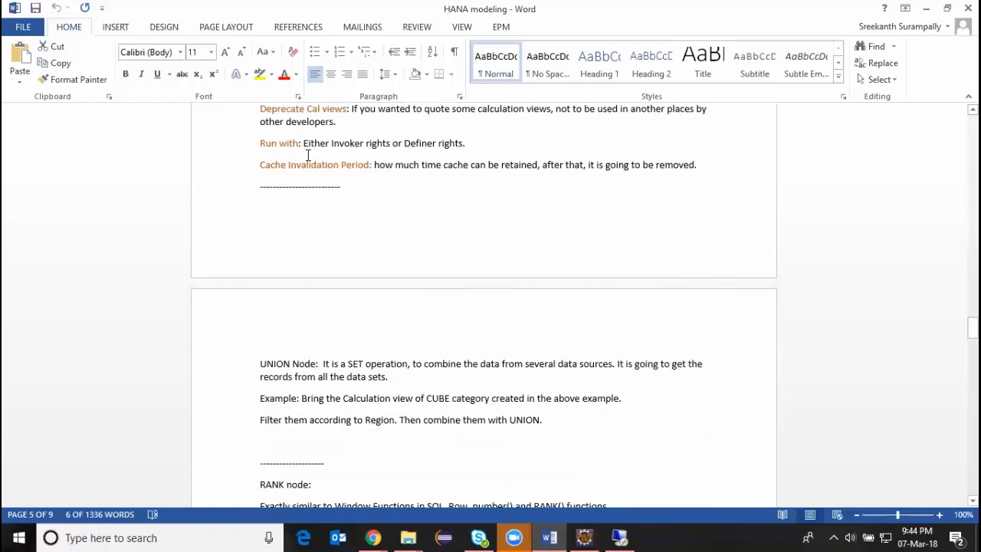
pyautogui.scroll(-5, 298, 390)
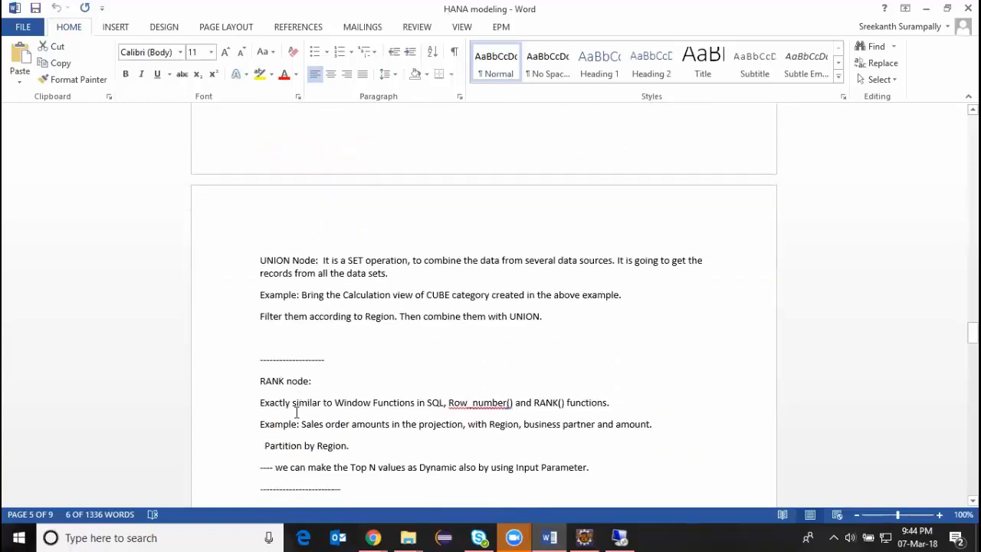
pyautogui.scroll(5, 296, 412)
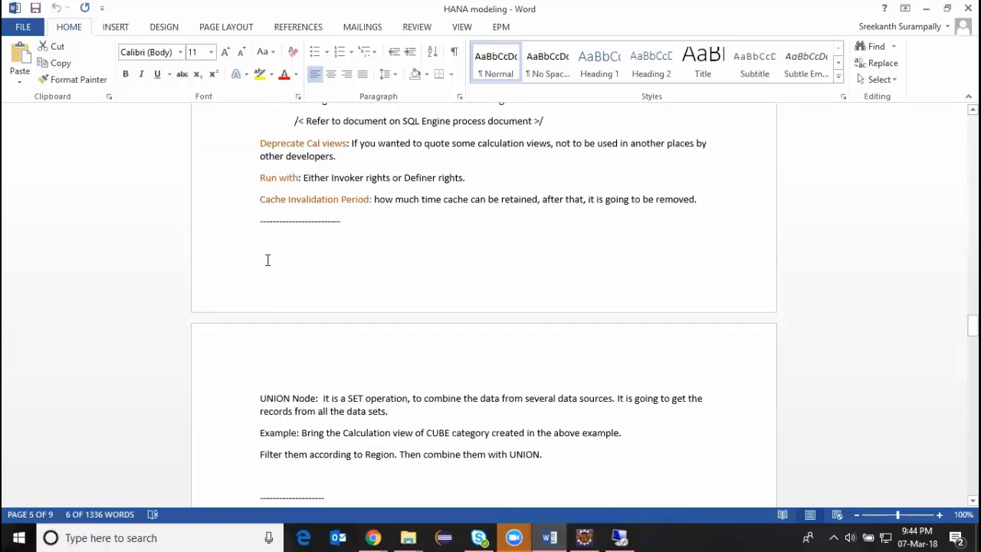
# Insert a new line reading "Aggregation:" directly above the UNION Node paragraph in the HANA modeling document.
pyautogui.click(276, 235)
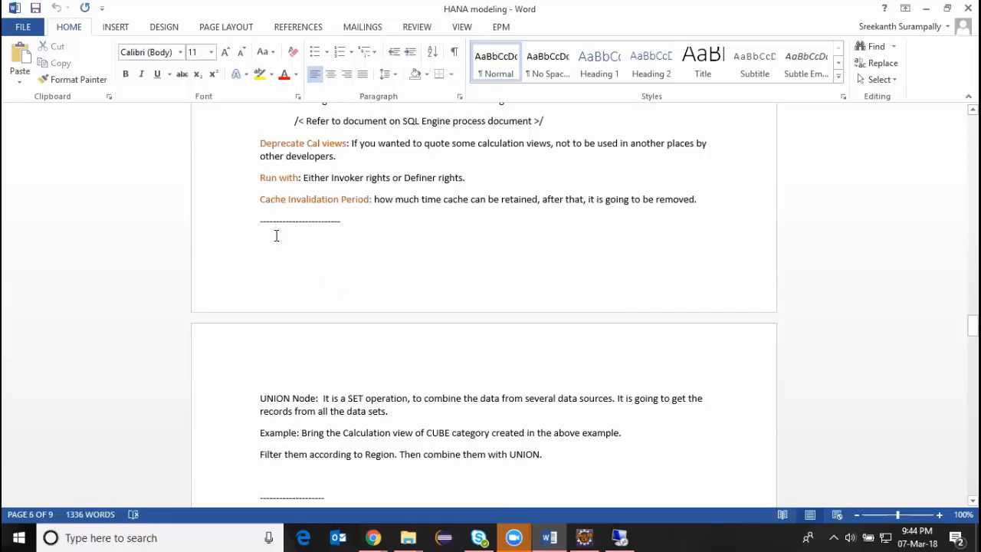
pyautogui.press('Left')
pyautogui.press('Left')
pyautogui.press('Left')
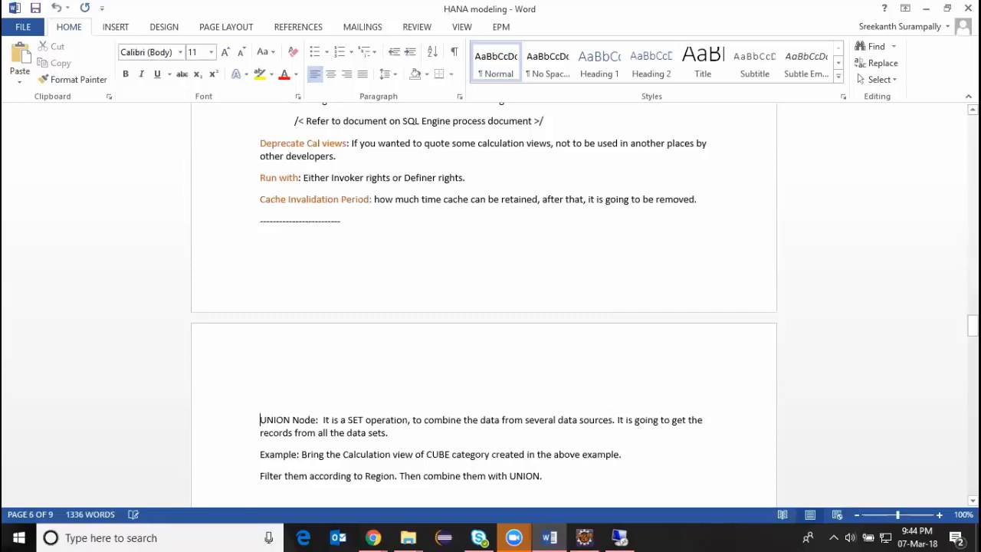
pyautogui.press('Return')
pyautogui.press('Up')
pyautogui.press('Up')
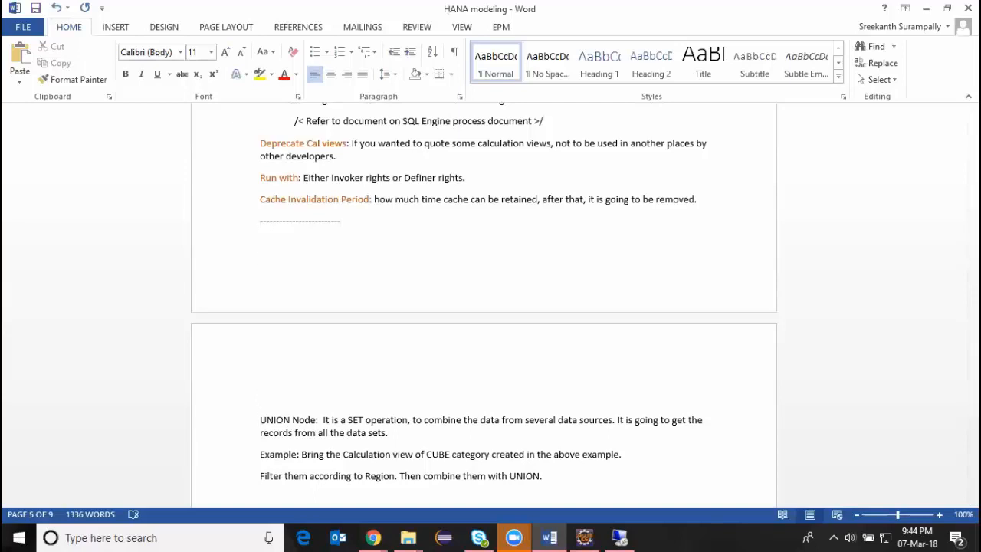
pyautogui.write('AGgreg')
pyautogui.press('BackSpace')
pyautogui.press('BackSpace')
pyautogui.write('egation:')
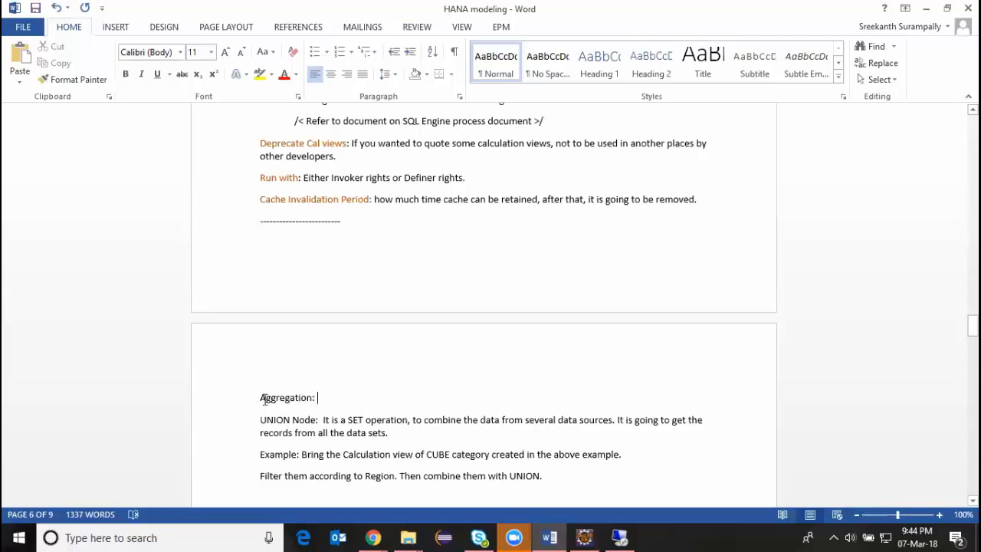
# Switch to Eclipse and bring up the ZCV_SALES_ORDER view to examine its Aggregation node above Join_3.
pyautogui.hotkey('alt', 'Tab')
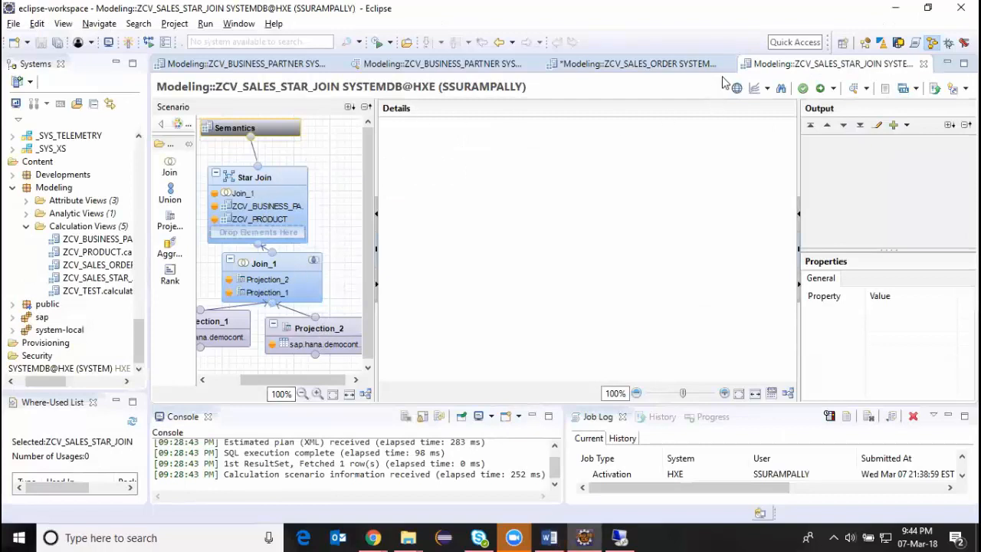
pyautogui.click(674, 63)
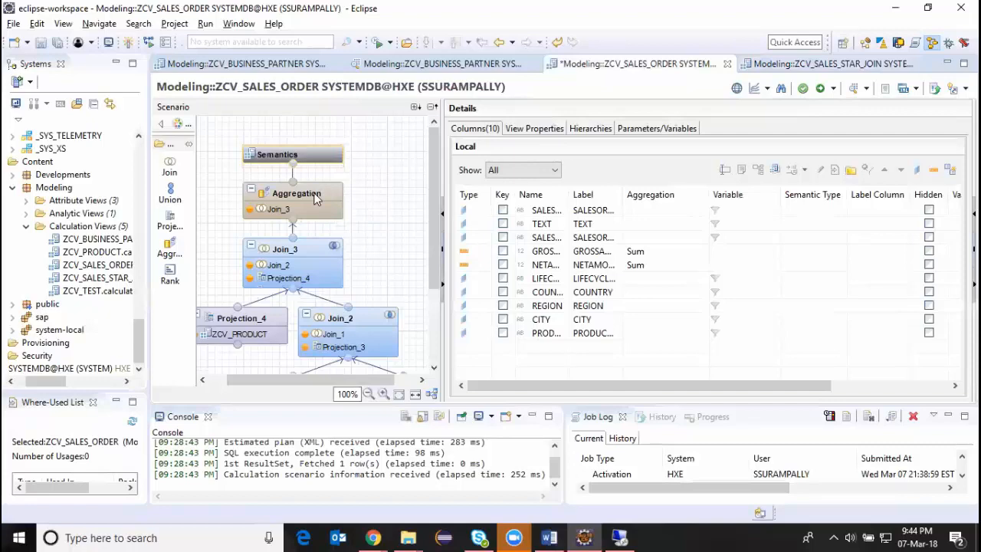
# Return to the Word notes, highlight the RANK node heading and read its section, and go back to Join_3 of ZCV_SALES_ORDER in Eclipse.
pyautogui.hotkey('alt', 'Tab')
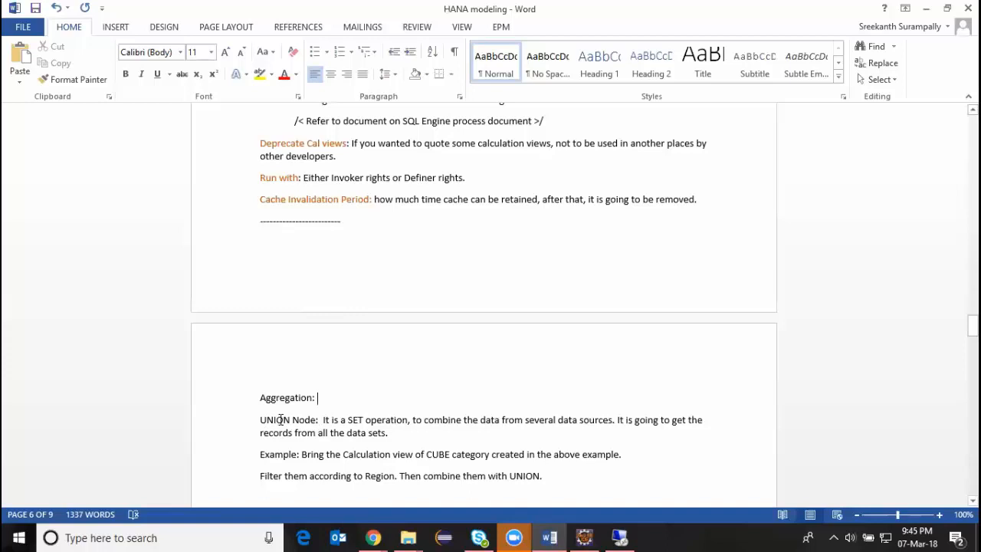
pyautogui.scroll(-3, 269, 440)
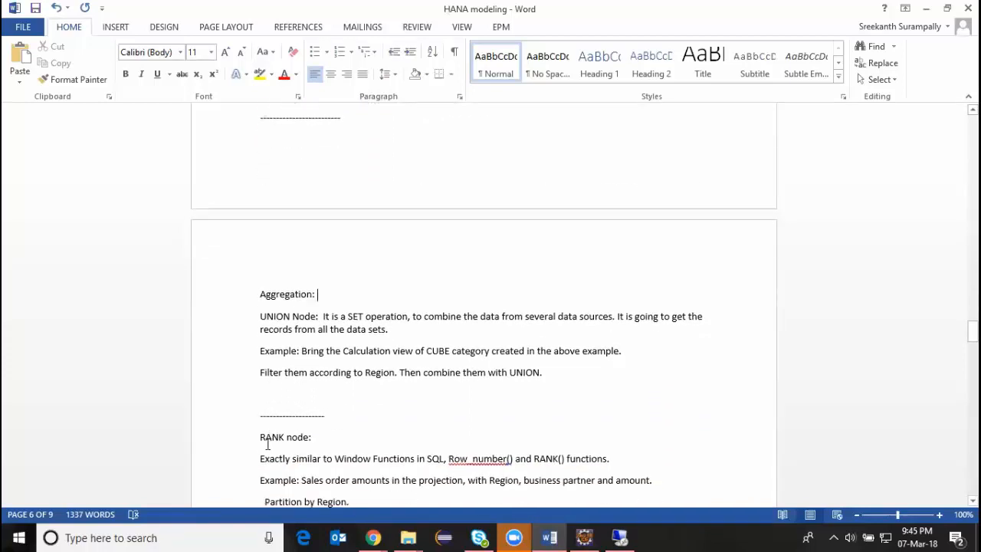
pyautogui.moveTo(260, 437); pyautogui.dragTo(319, 438)
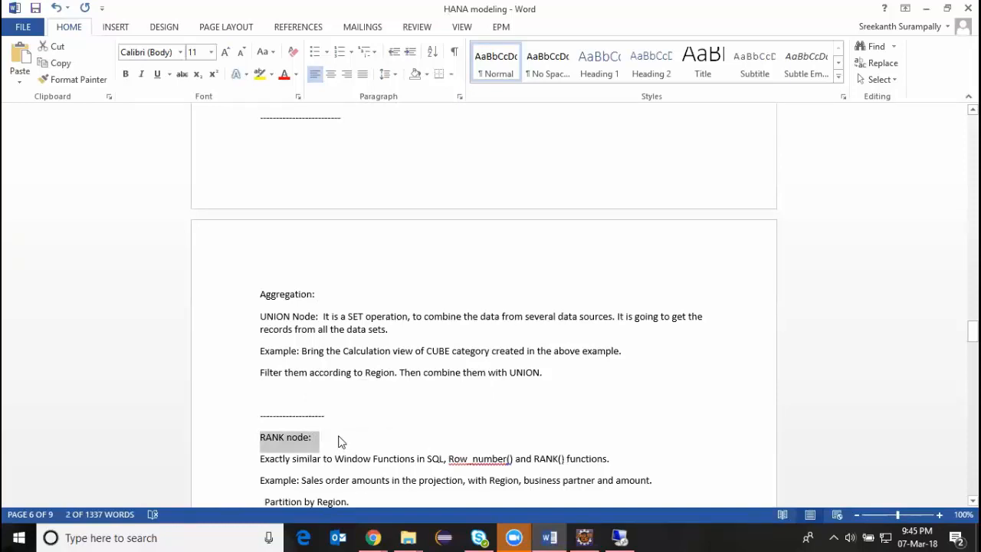
pyautogui.scroll(-3, 341, 442)
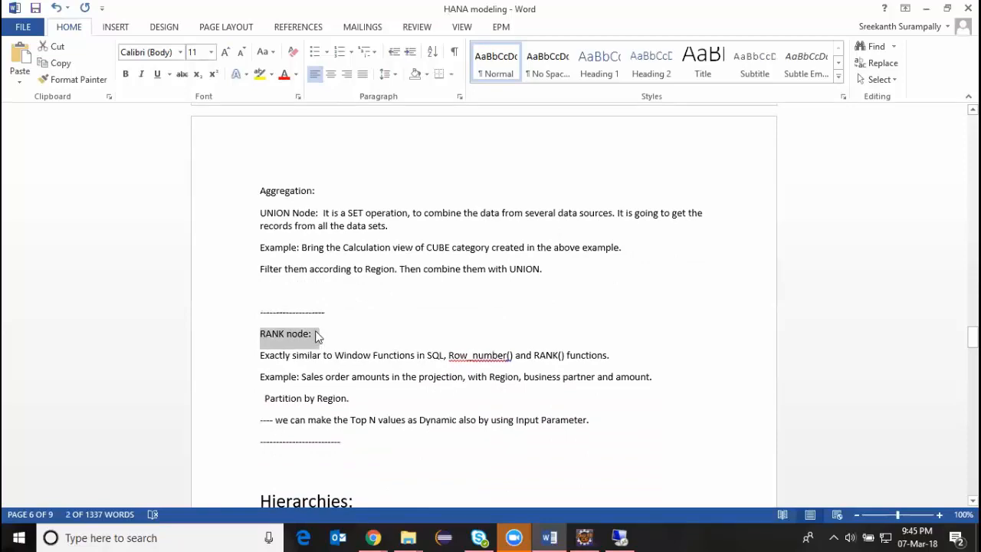
pyautogui.scroll(7, 315, 334)
pyautogui.hotkey('alt', 'Tab')
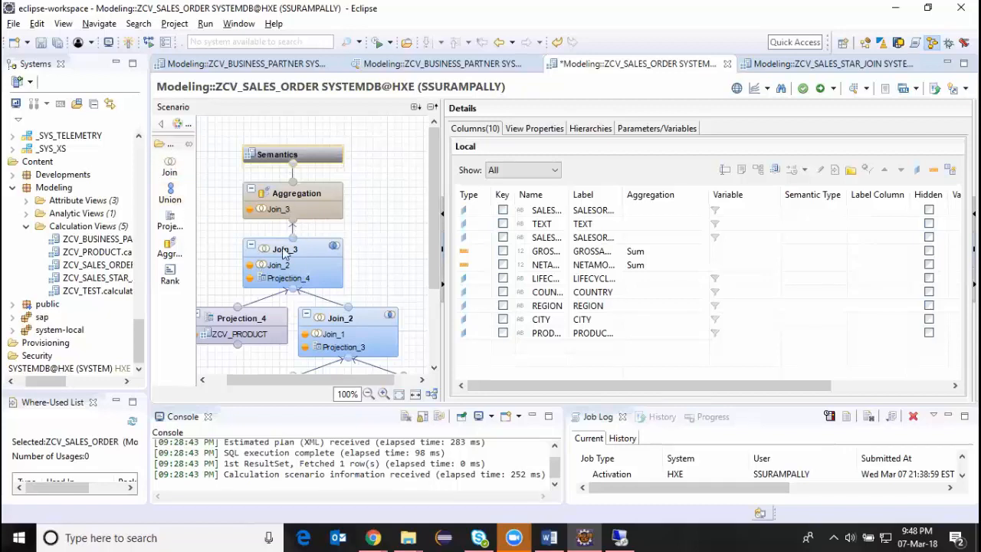
pyautogui.moveTo(320, 252)
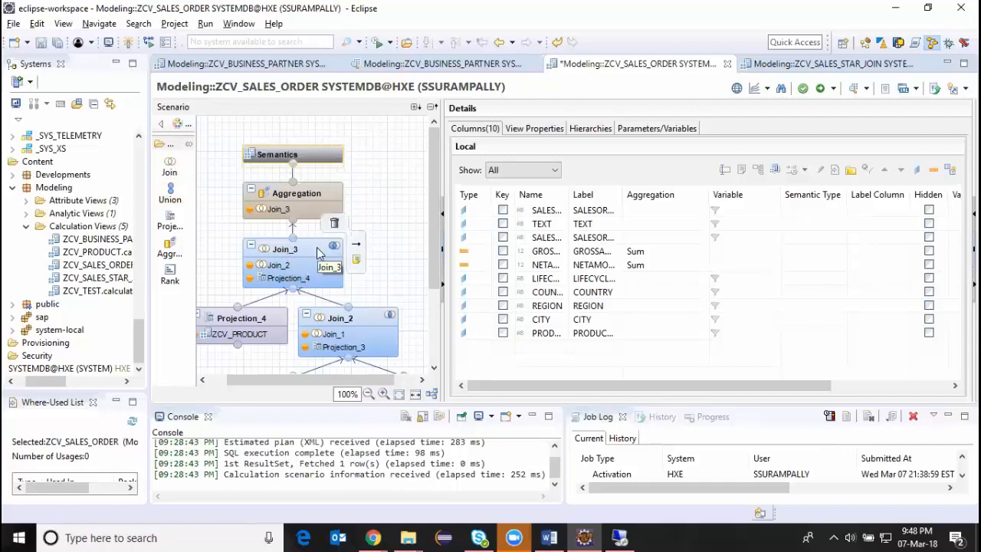